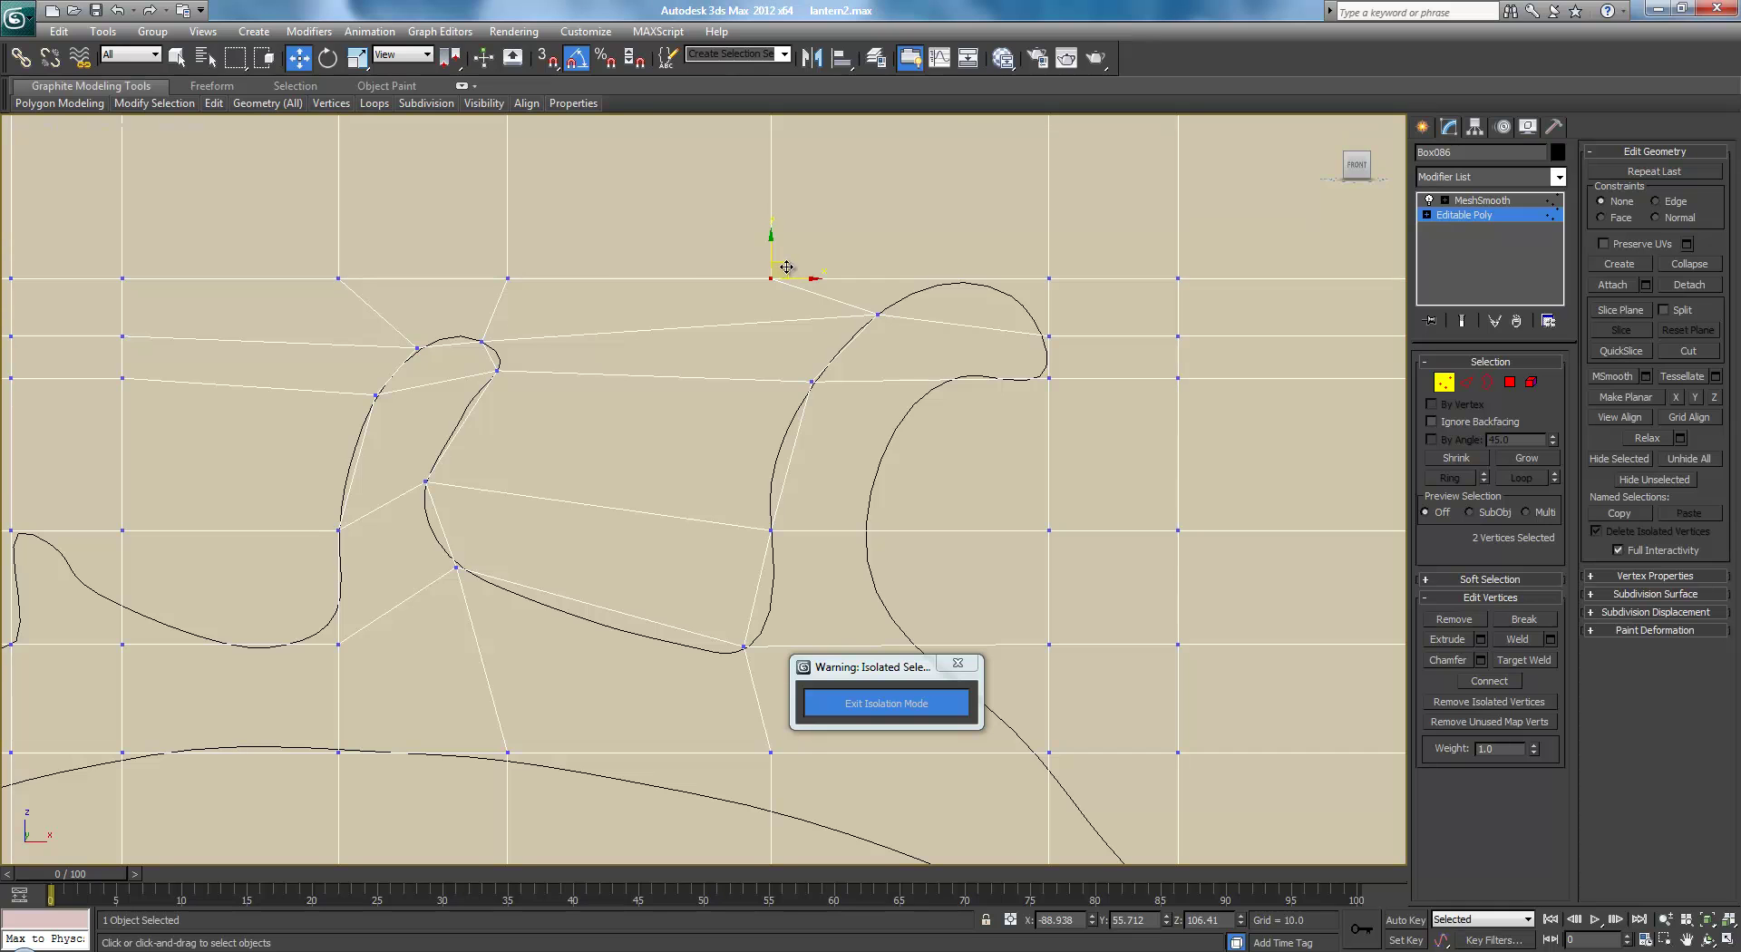
Move the top vertices of the tall right hook onto the black outline around its tip and the start of its inner curve
click(1049, 278)
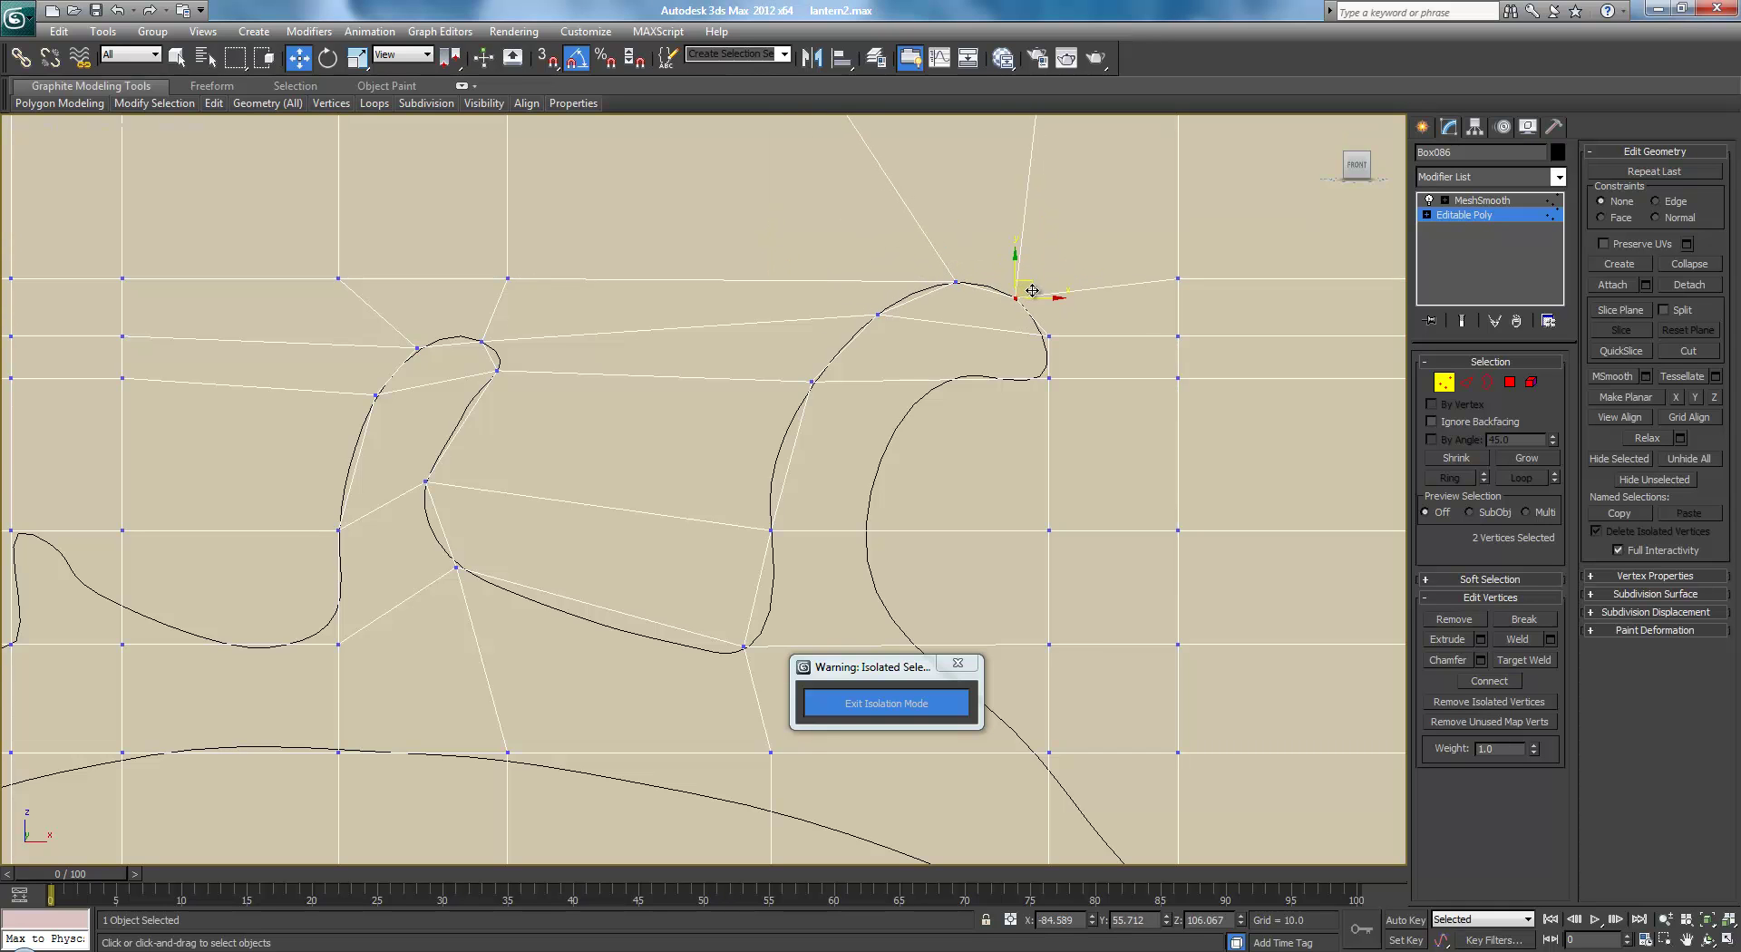
click(1049, 378)
drag(1063, 372, 1052, 367)
drag(1050, 539, 902, 439)
Fit the next vertices down the right hook's inner curve and onto the upper part of the slope toward the lower-right point
scroll(994, 588, down, 2)
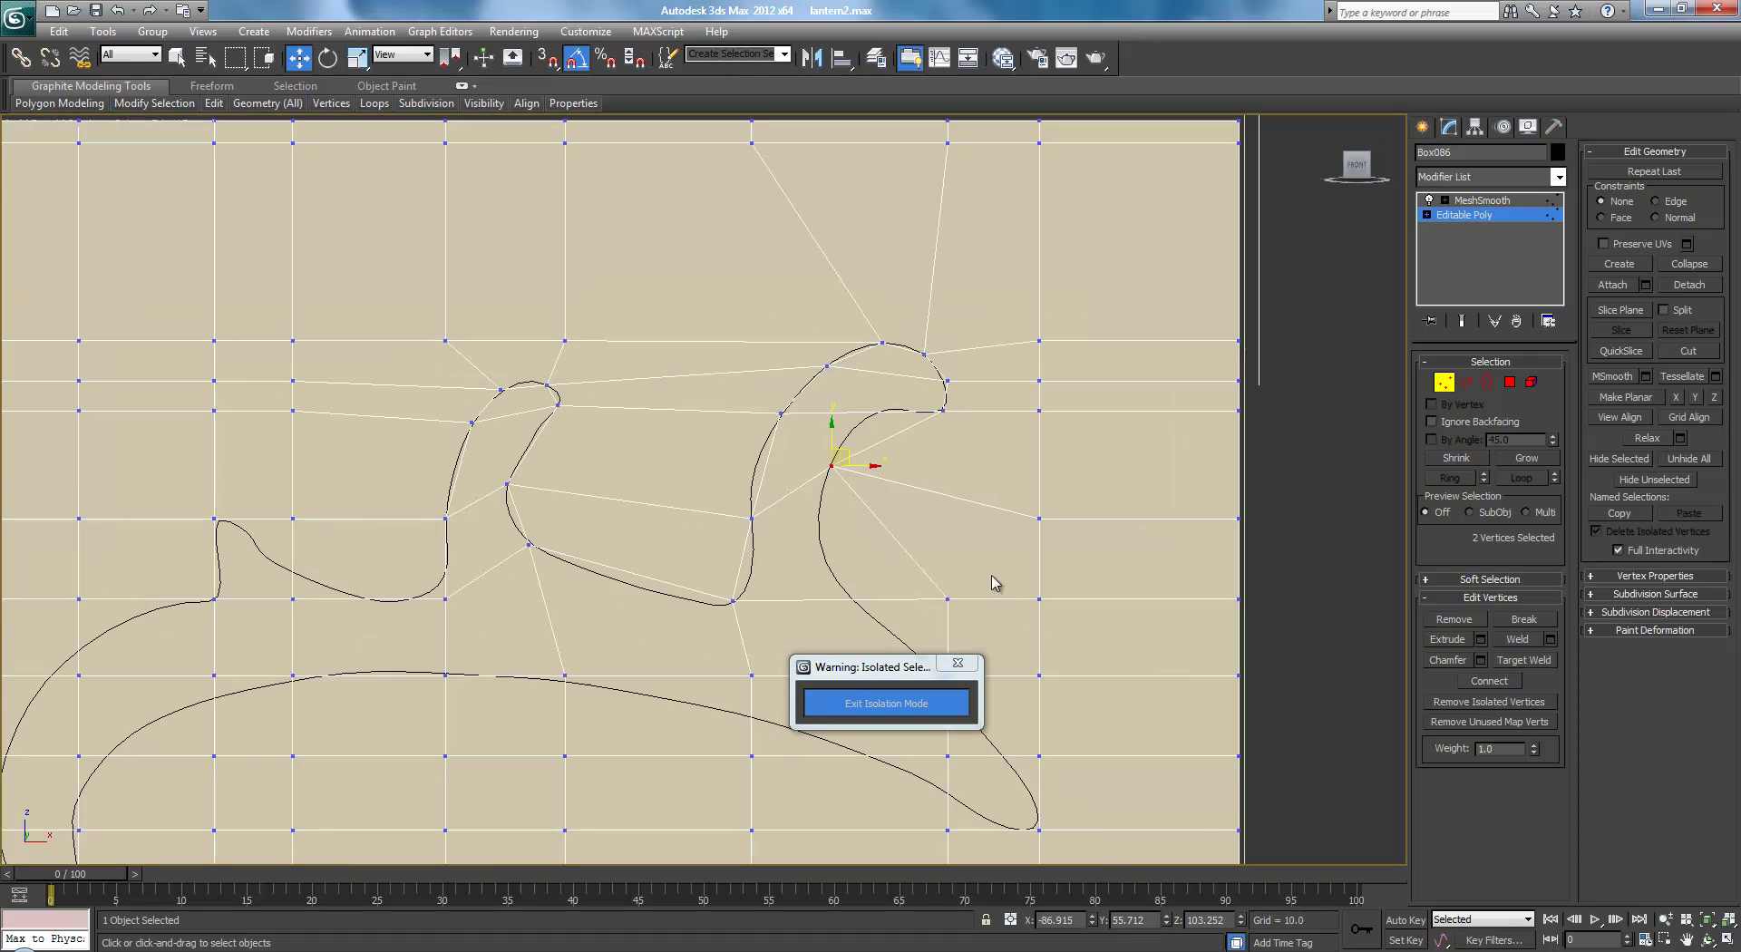
middle_drag(965, 417, 921, 308)
drag(922, 517, 796, 444)
middle_drag(858, 527, 801, 374)
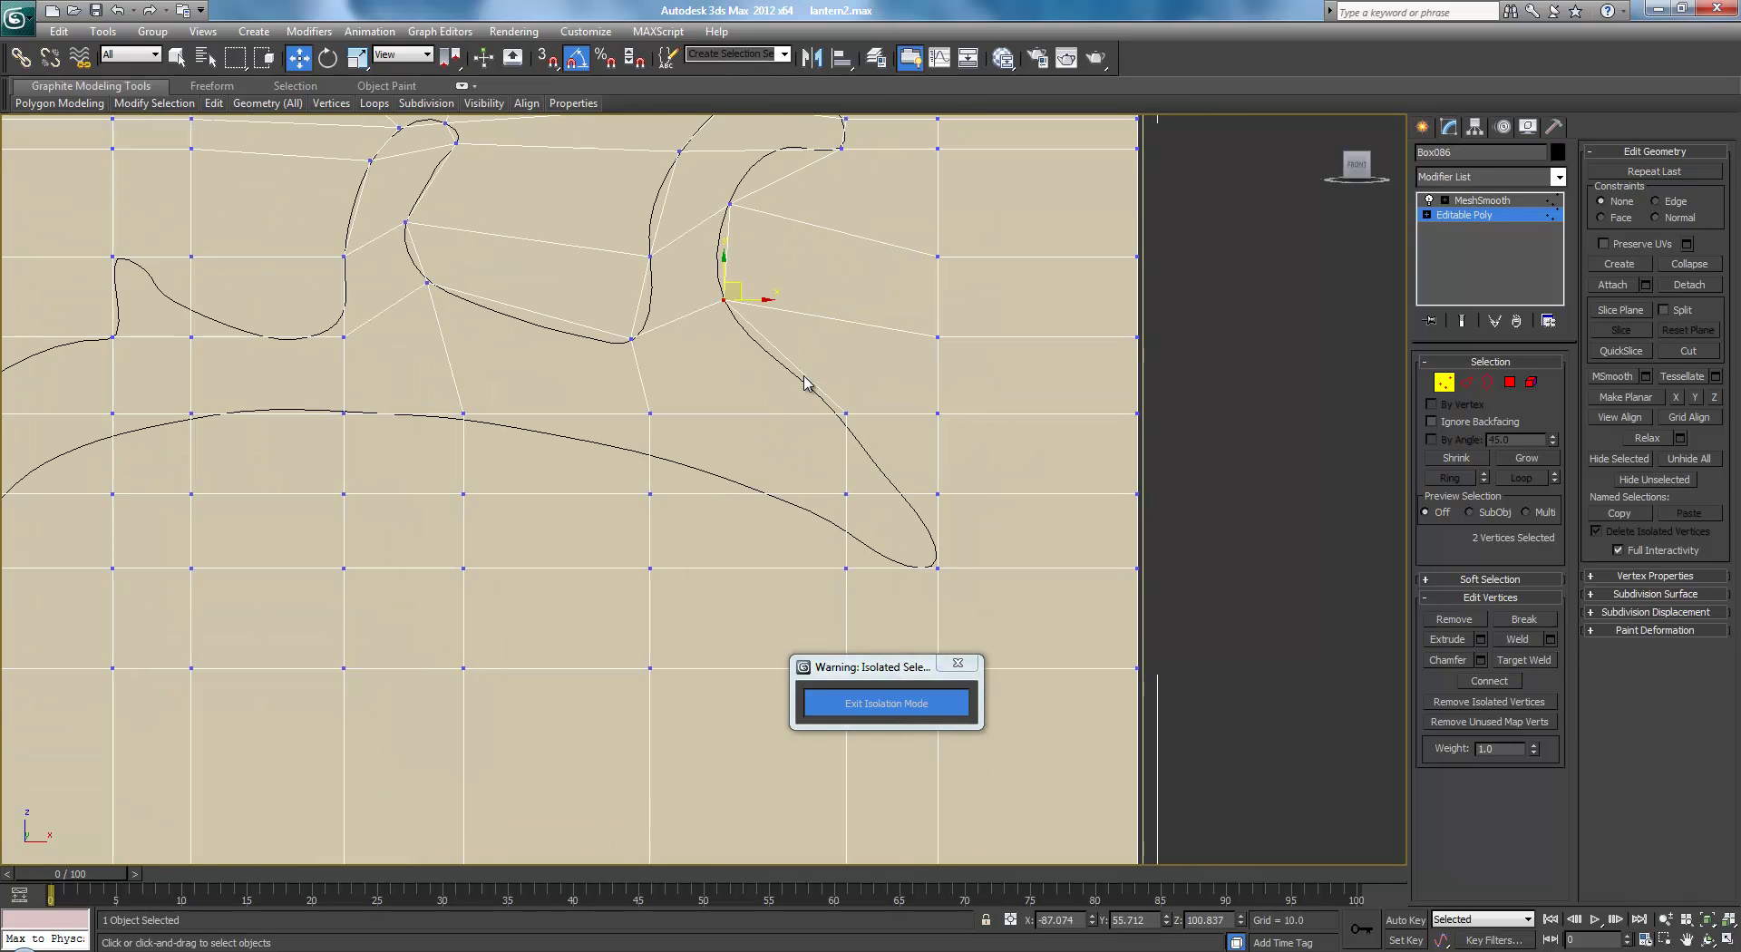
middle_drag(782, 297, 873, 375)
scroll(812, 417, down, 2)
scroll(874, 376, up, 2)
middle_drag(916, 452, 834, 407)
mouse_move(770, 382)
mouse_down()
mouse_move(808, 414)
mouse_move(799, 392)
mouse_up()
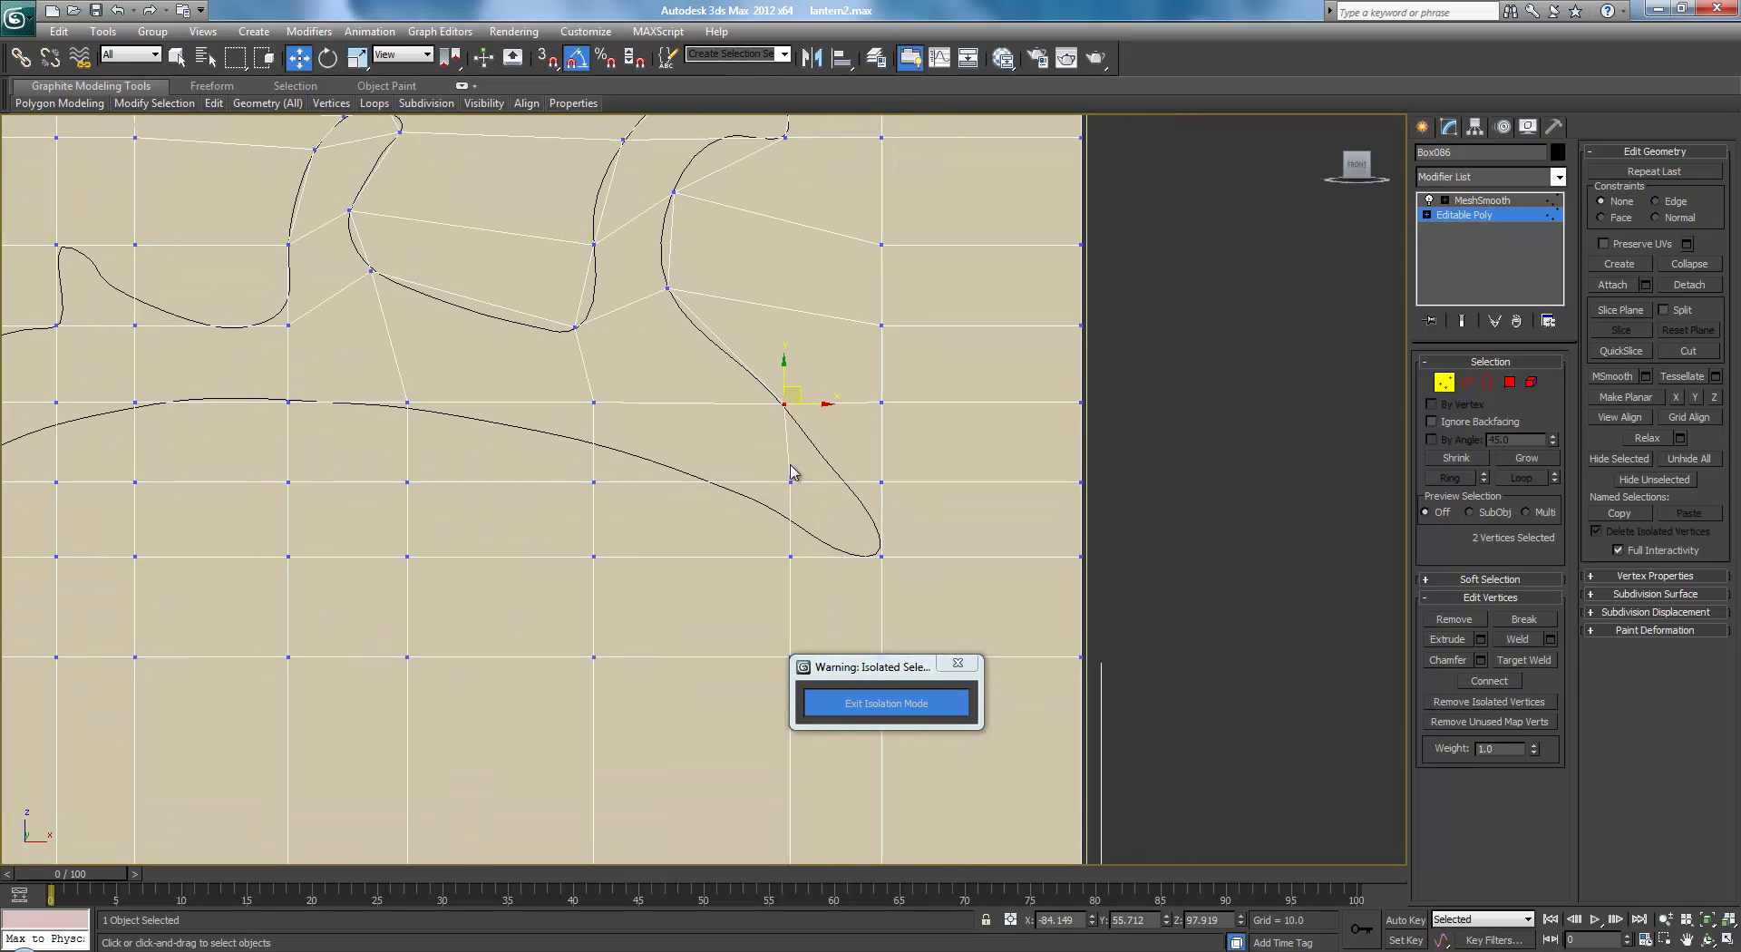
Move vertices onto the outline around the lower-right point, covering the slope above it, its end and its underside
click(790, 482)
drag(811, 465, 848, 452)
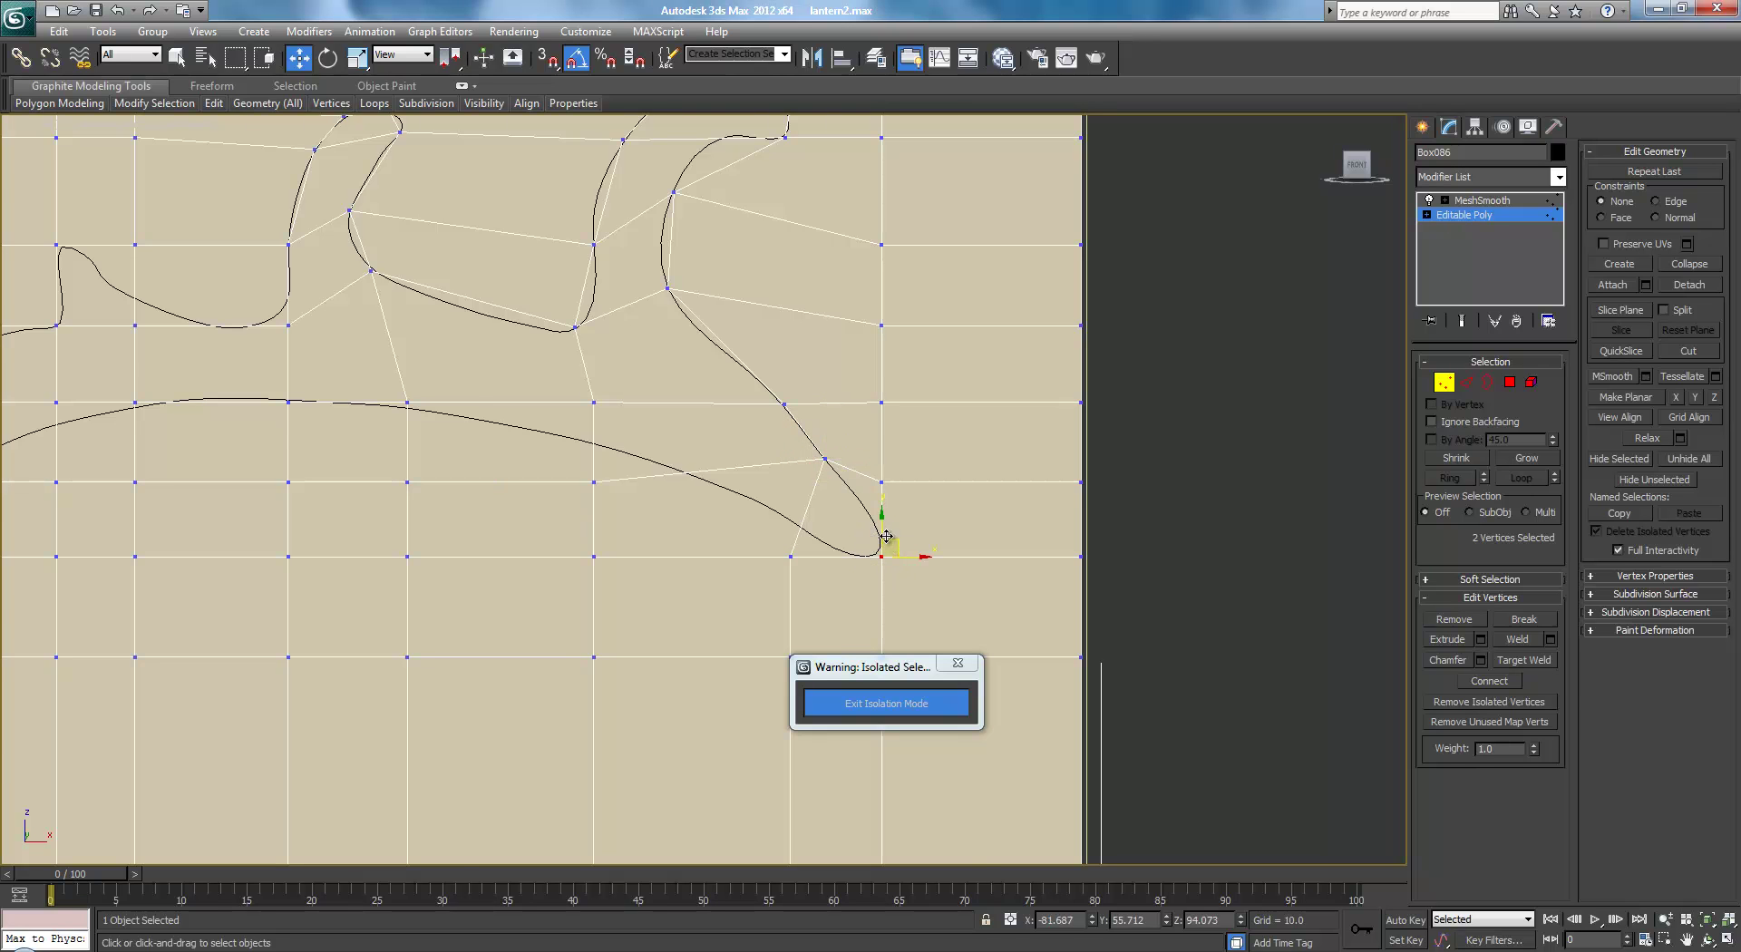
scroll(889, 535, down, 2)
scroll(887, 530, up, 3)
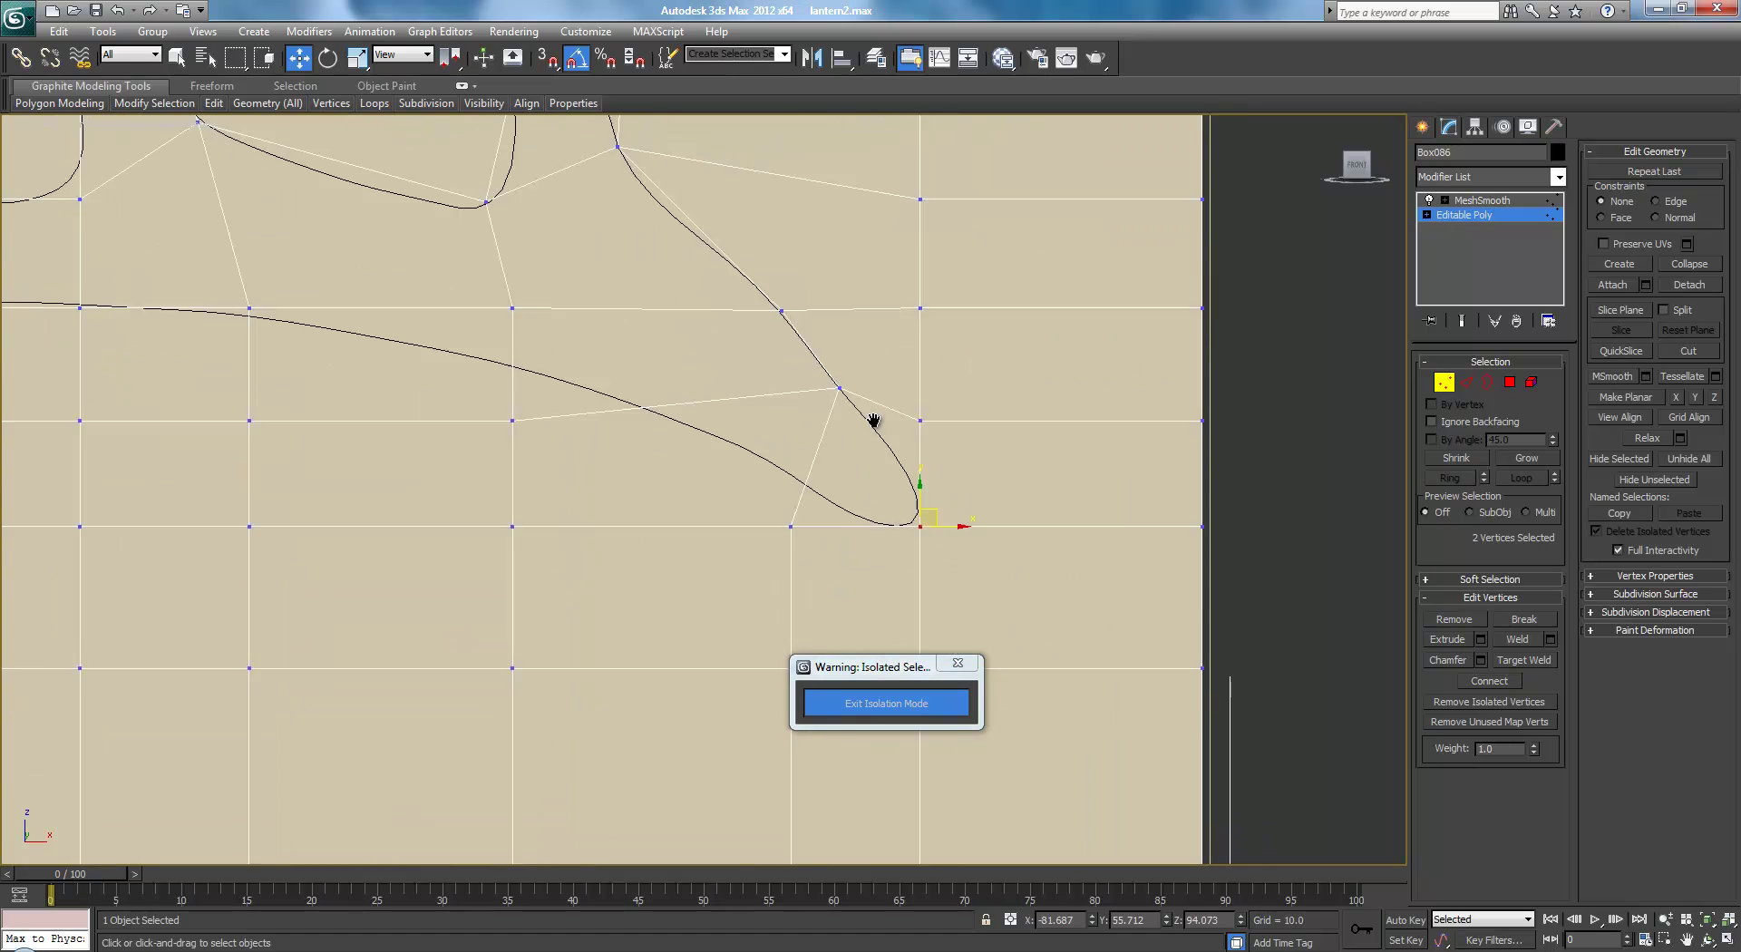
drag(765, 481, 880, 432)
click(457, 482)
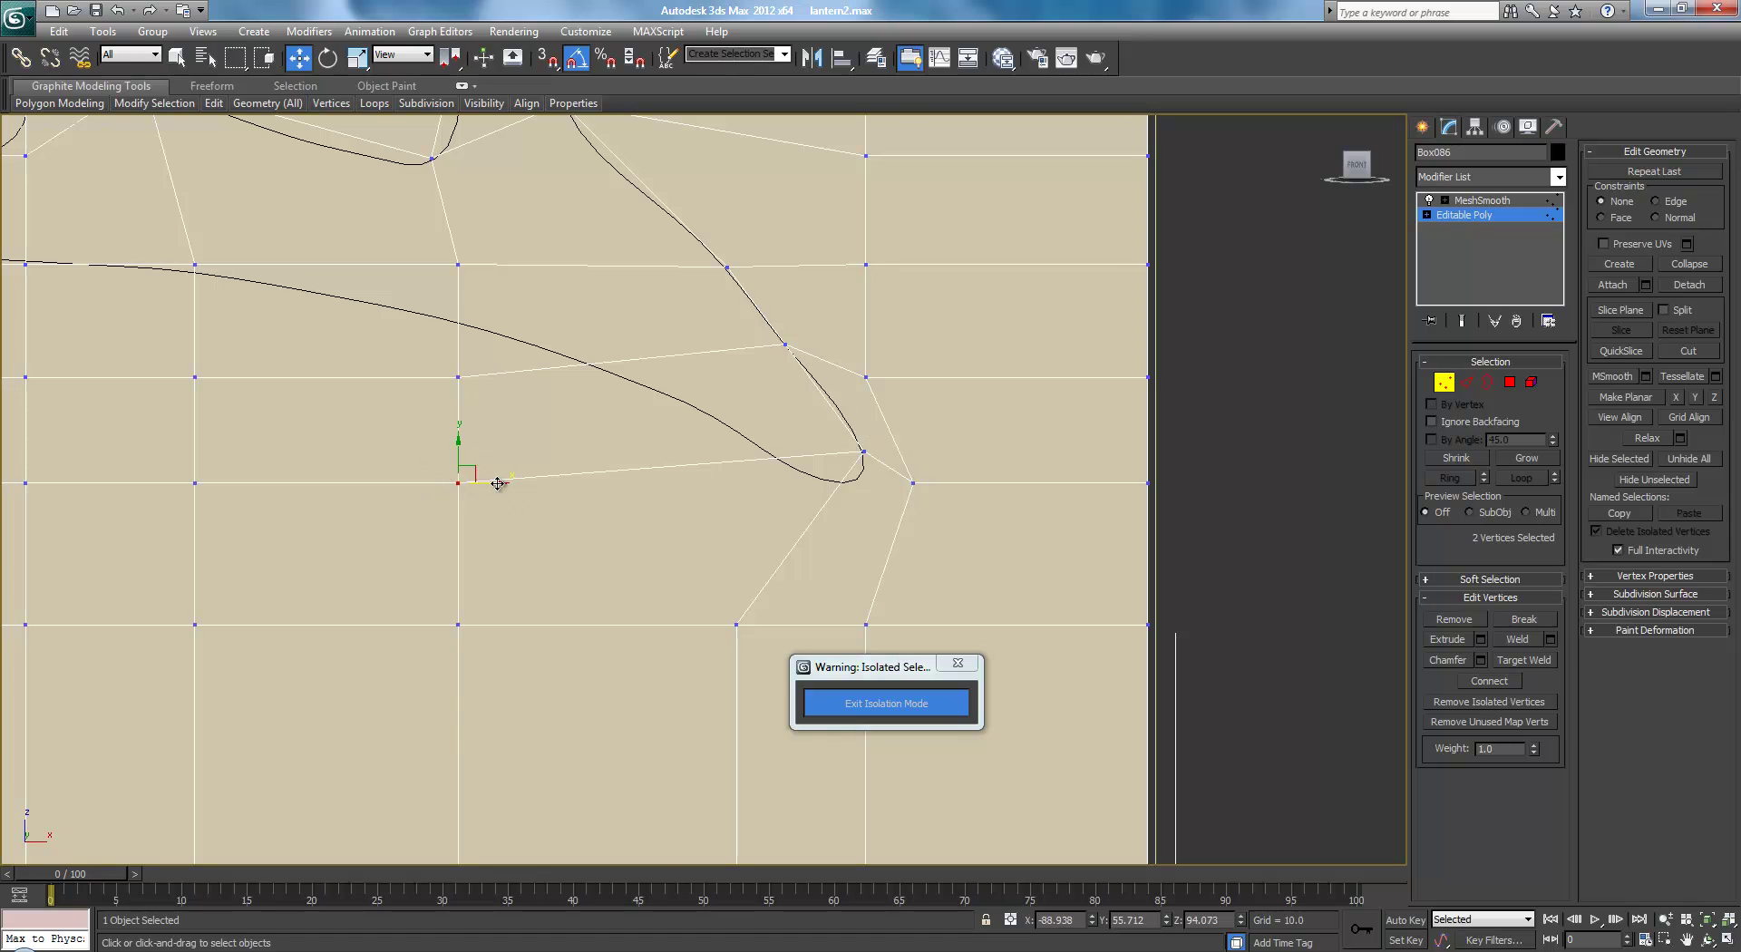
drag(476, 469, 828, 460)
middle_drag(716, 418, 730, 476)
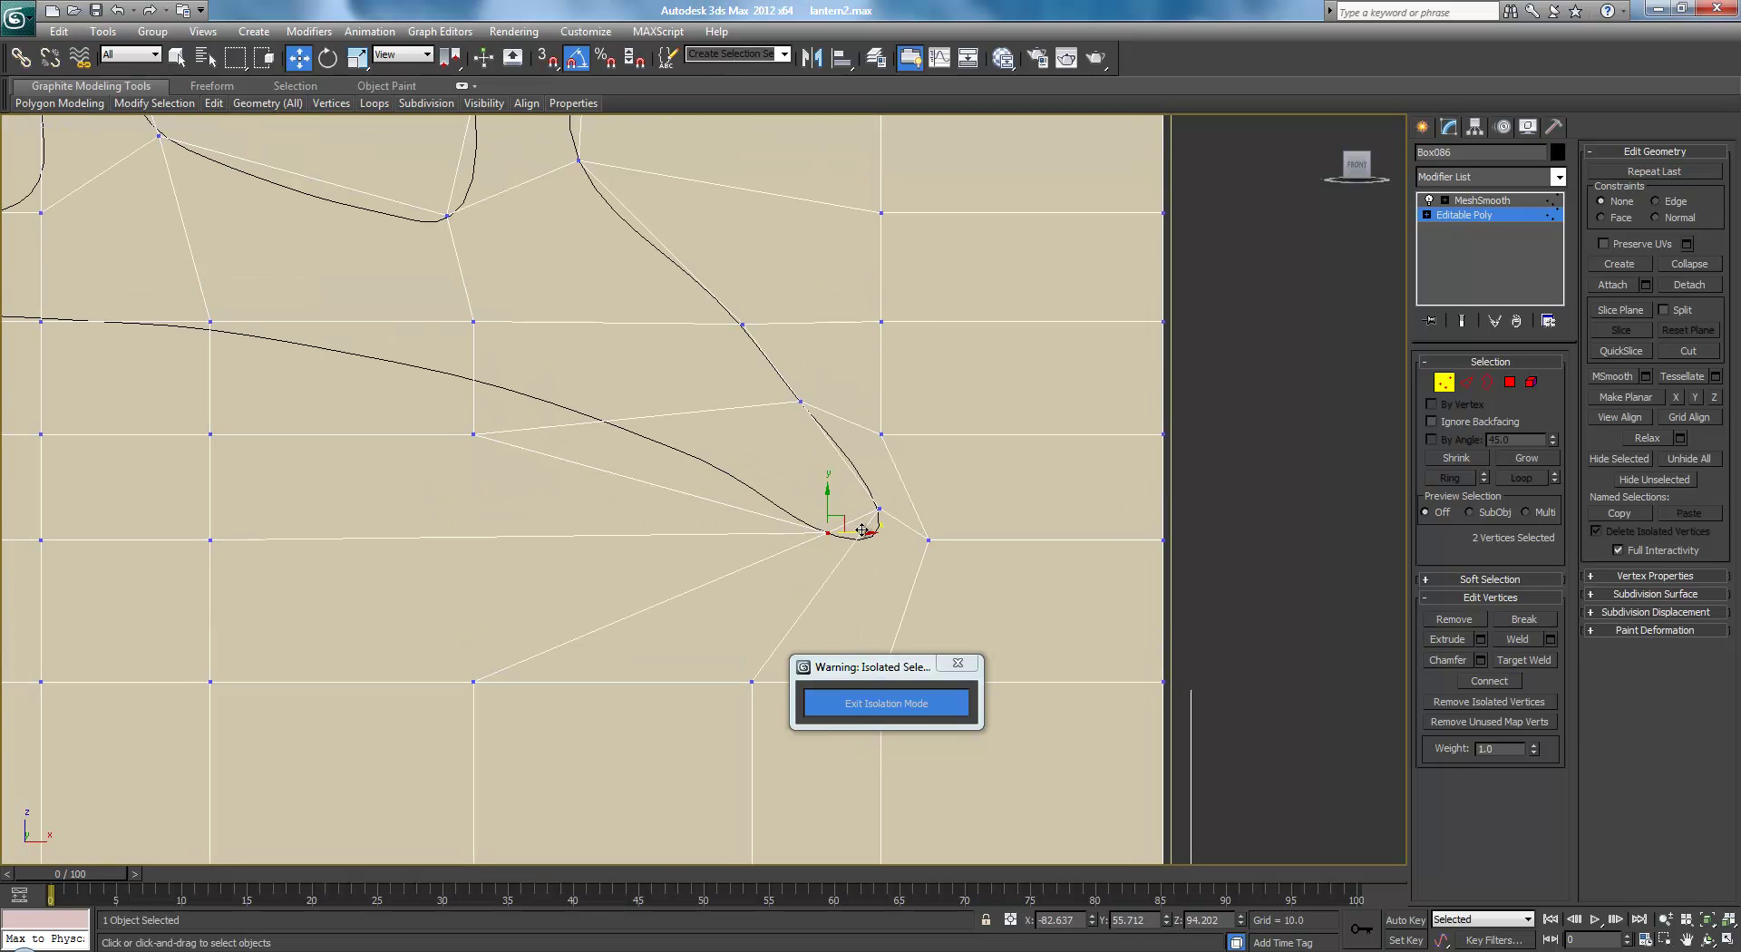
drag(847, 519, 848, 519)
Place vertices on the right half of the lower arc and raise the vertex above it into the body of the shape
drag(425, 420, 578, 386)
middle_drag(323, 364, 683, 503)
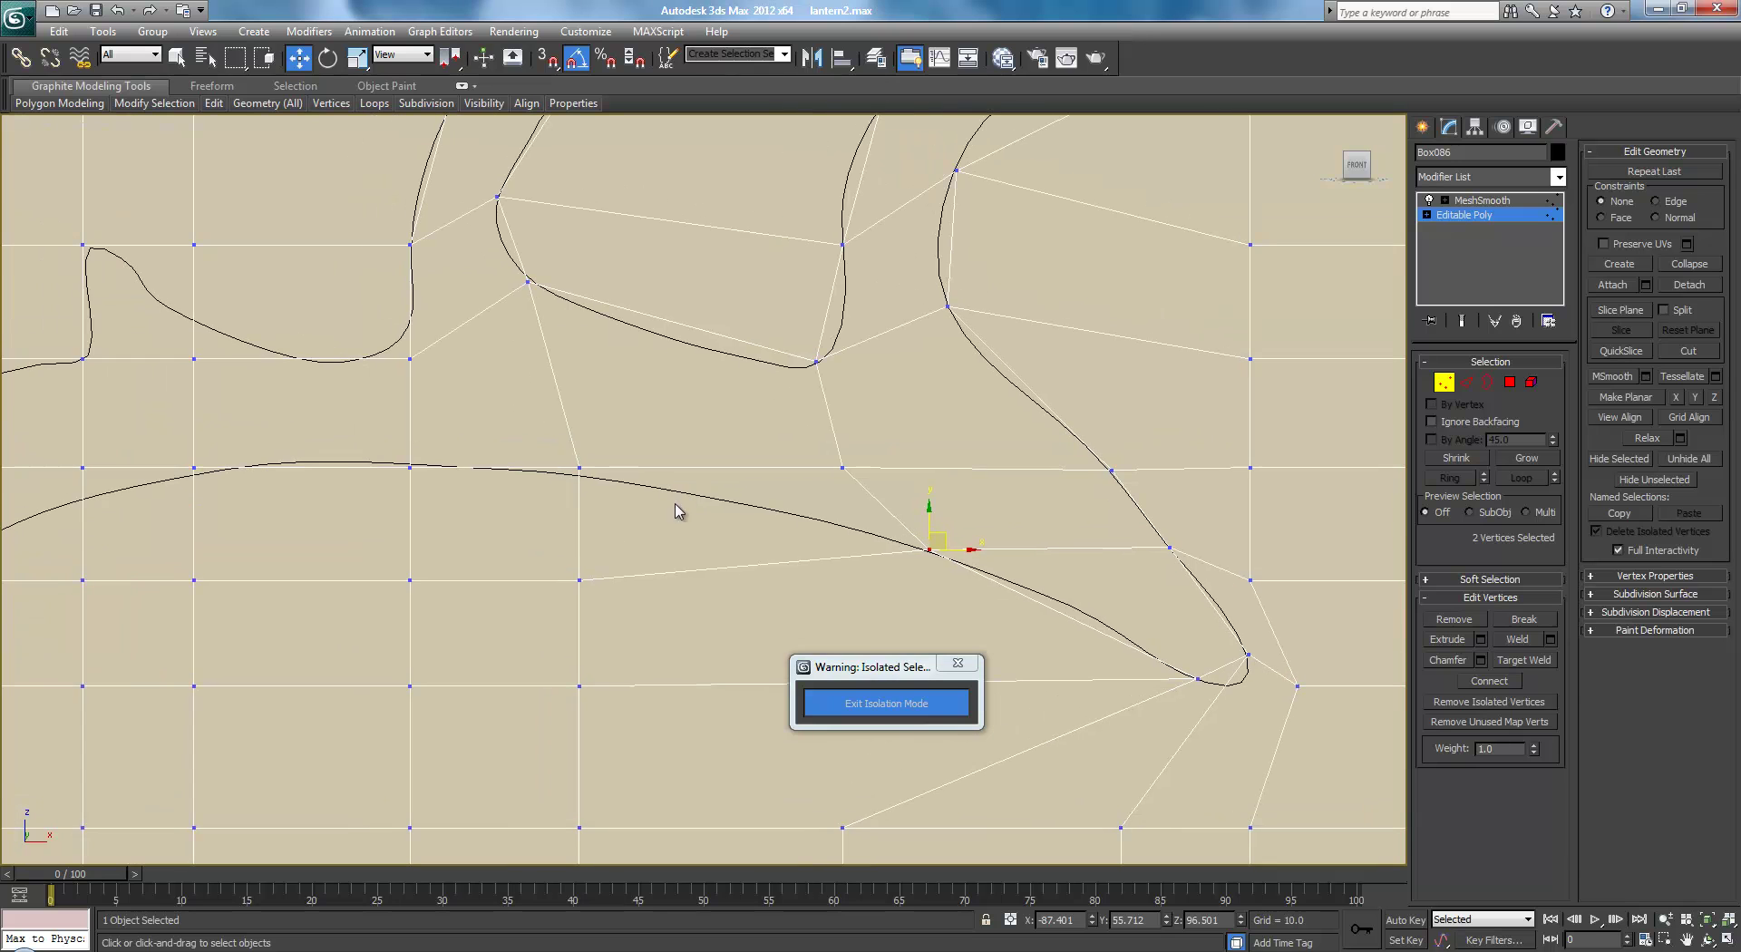
drag(577, 471, 598, 387)
drag(557, 569, 585, 470)
middle_drag(567, 488, 764, 488)
Align the middle vertices of the lower arc with the outline and shift the vertices above them up inside the body
drag(641, 587, 641, 586)
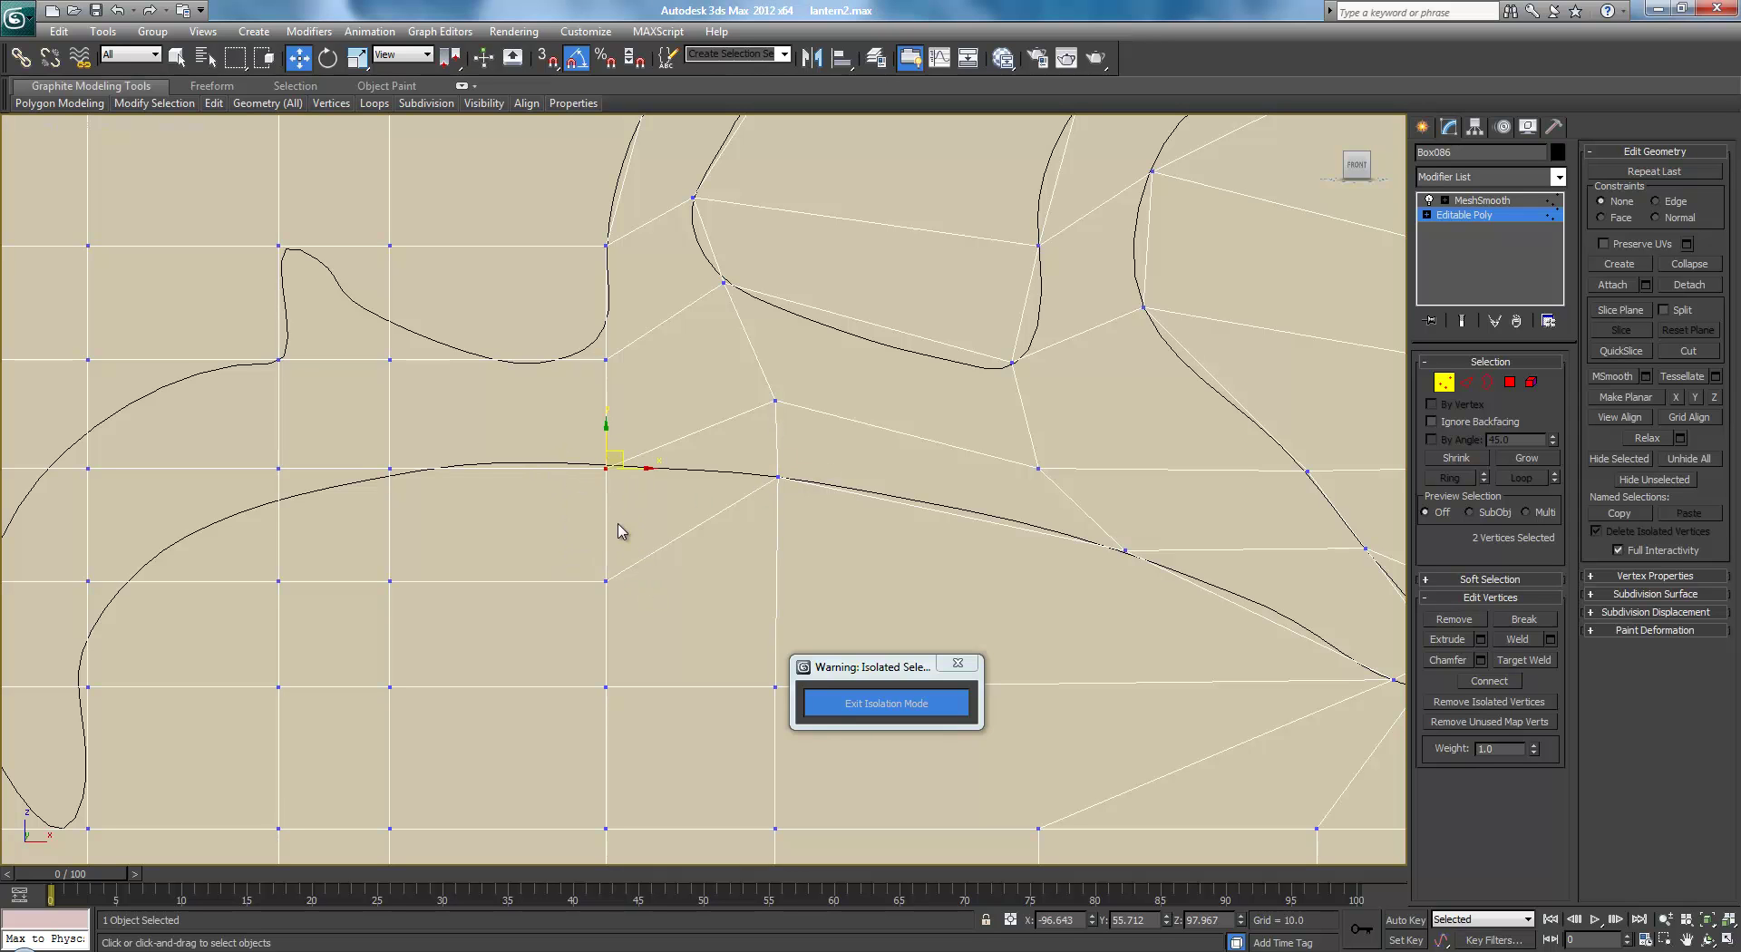
drag(620, 457, 617, 377)
drag(572, 499, 537, 461)
middle_drag(487, 466, 691, 468)
drag(605, 495, 593, 398)
click(596, 581)
drag(607, 569, 584, 467)
scroll(635, 518, down, 3)
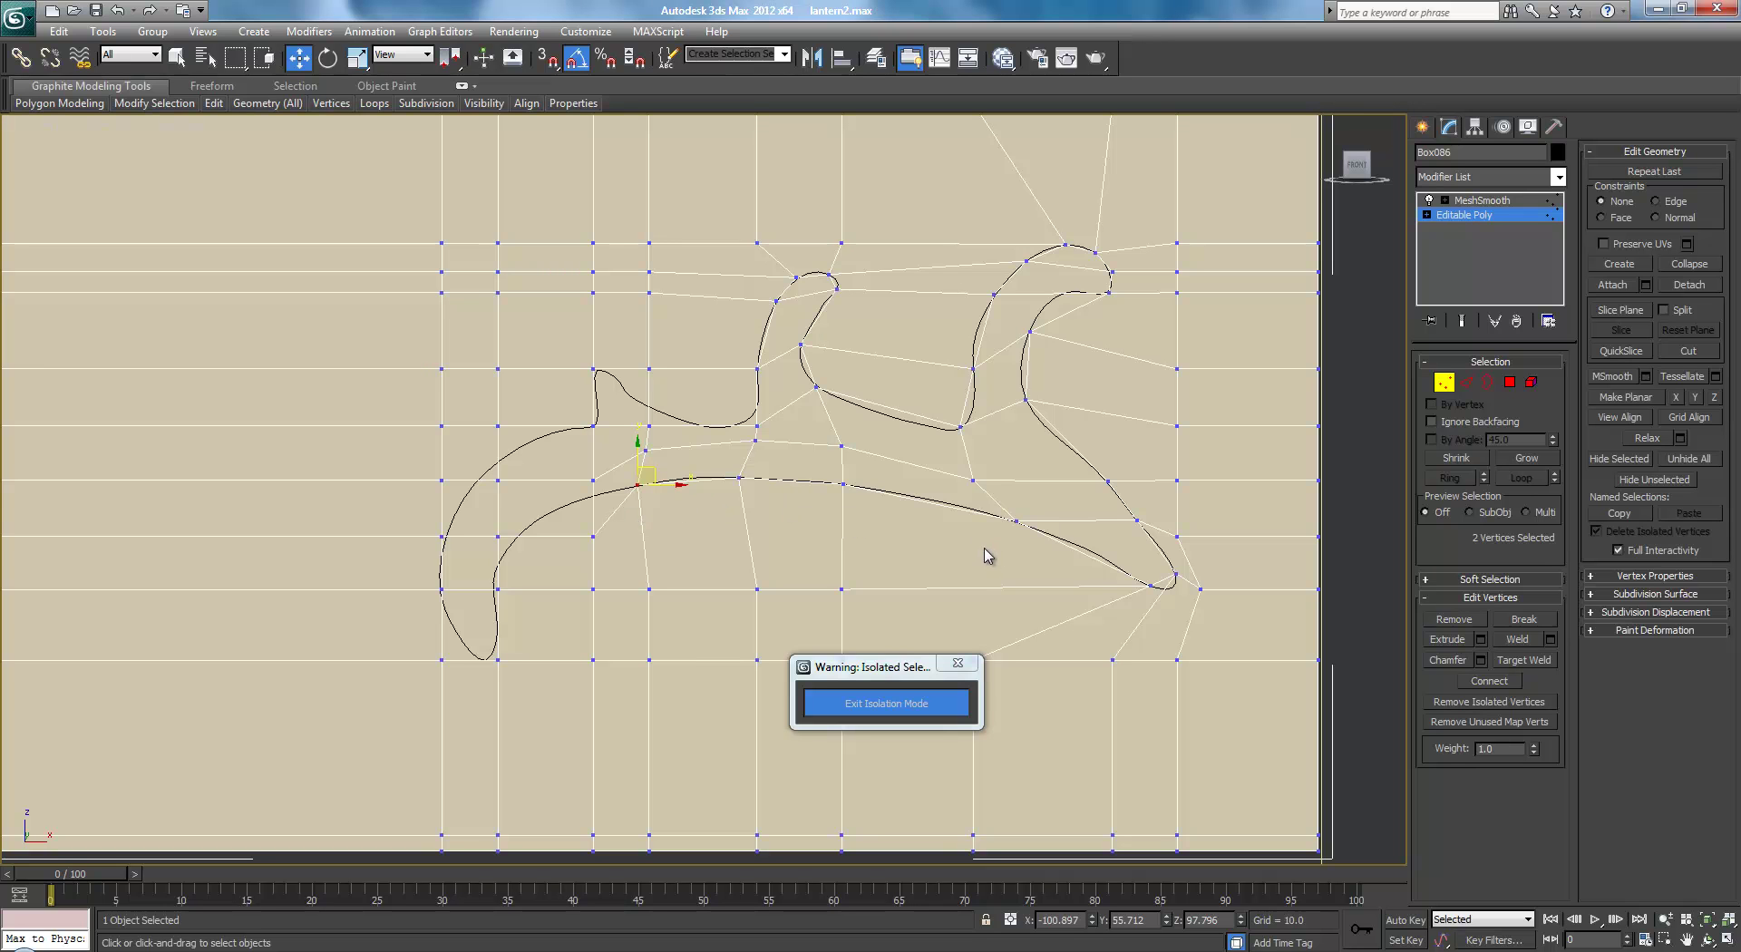
Move vertices onto the left bend of the lower arc where it curves down toward the left leg
scroll(761, 362, up, 1)
scroll(771, 370, up, 1)
scroll(784, 368, up, 1)
scroll(739, 443, up, 1)
drag(689, 475, 606, 493)
middle_drag(606, 493, 658, 455)
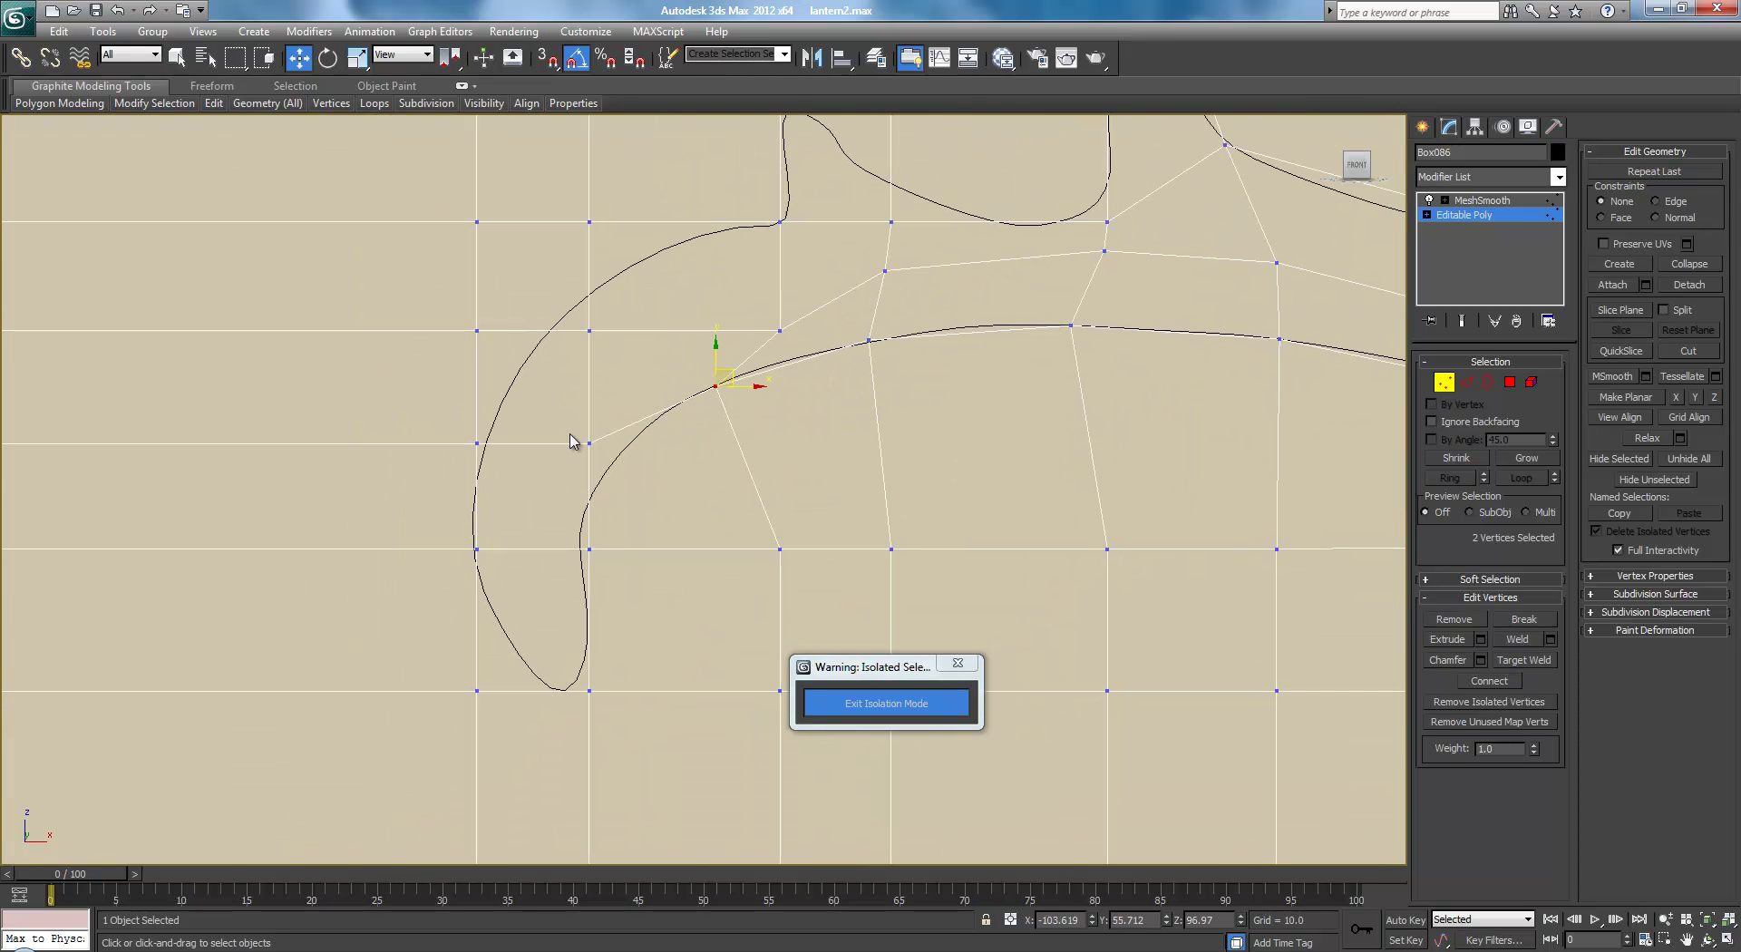
drag(564, 420, 627, 440)
middle_drag(645, 482, 728, 453)
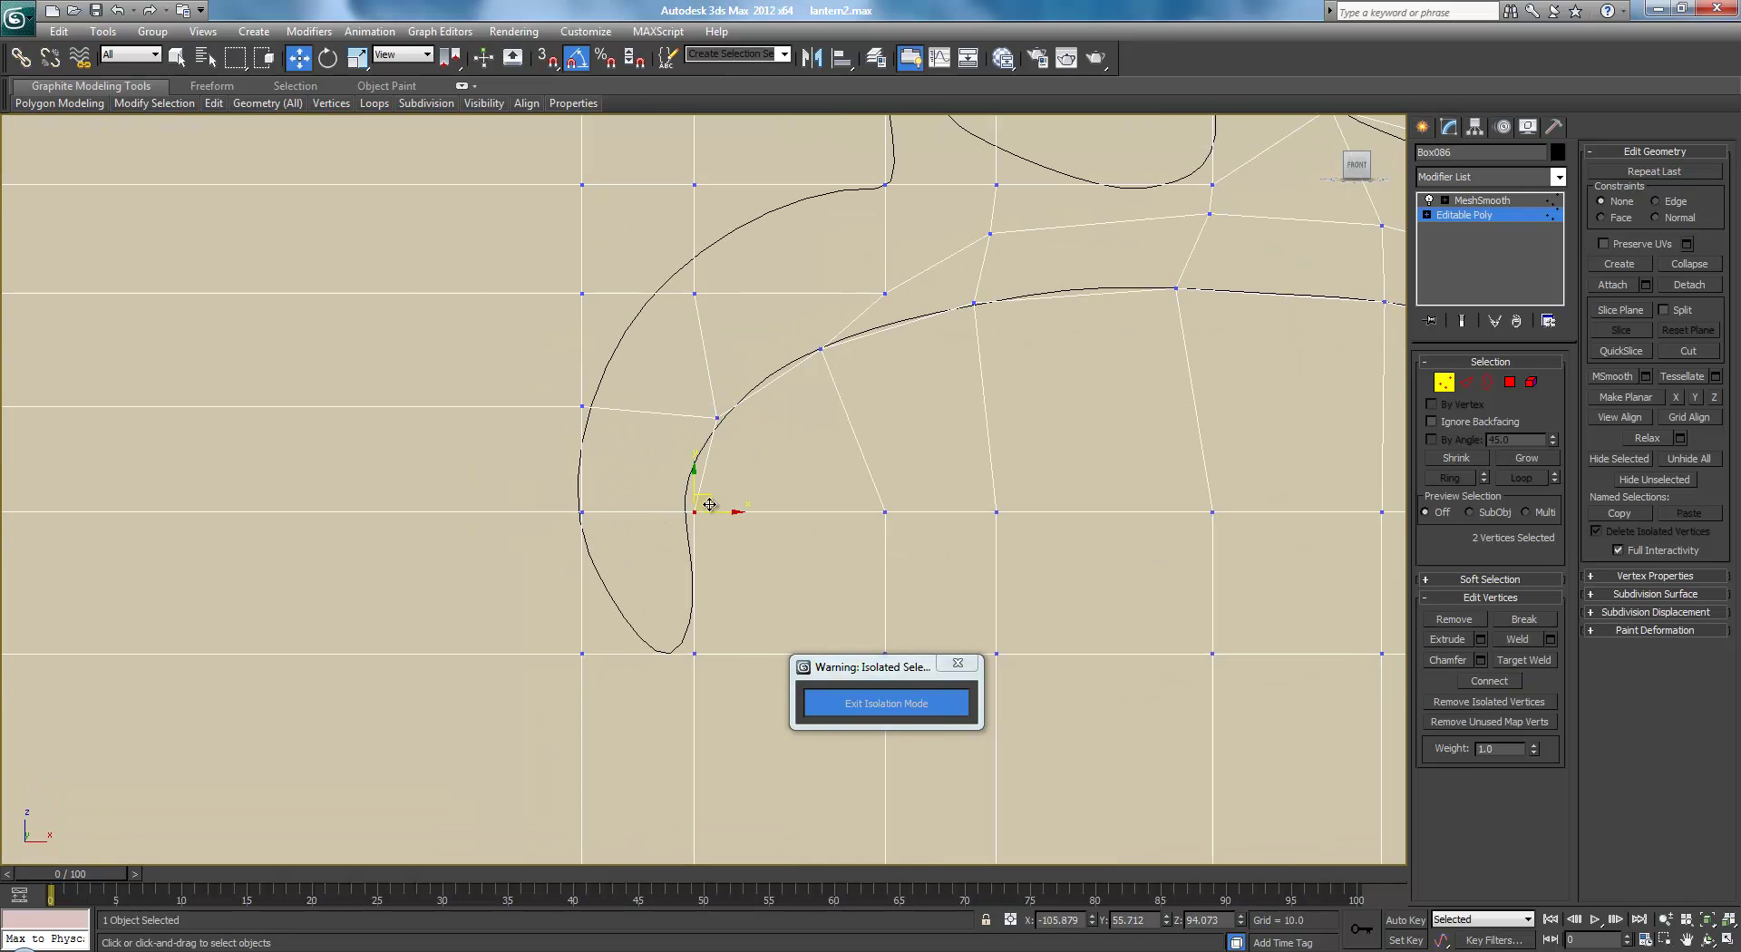
Fit the vertices along the left leg's inner edge and both sides of its bottom tip to the outline
drag(702, 504, 696, 500)
drag(721, 649, 704, 618)
click(583, 655)
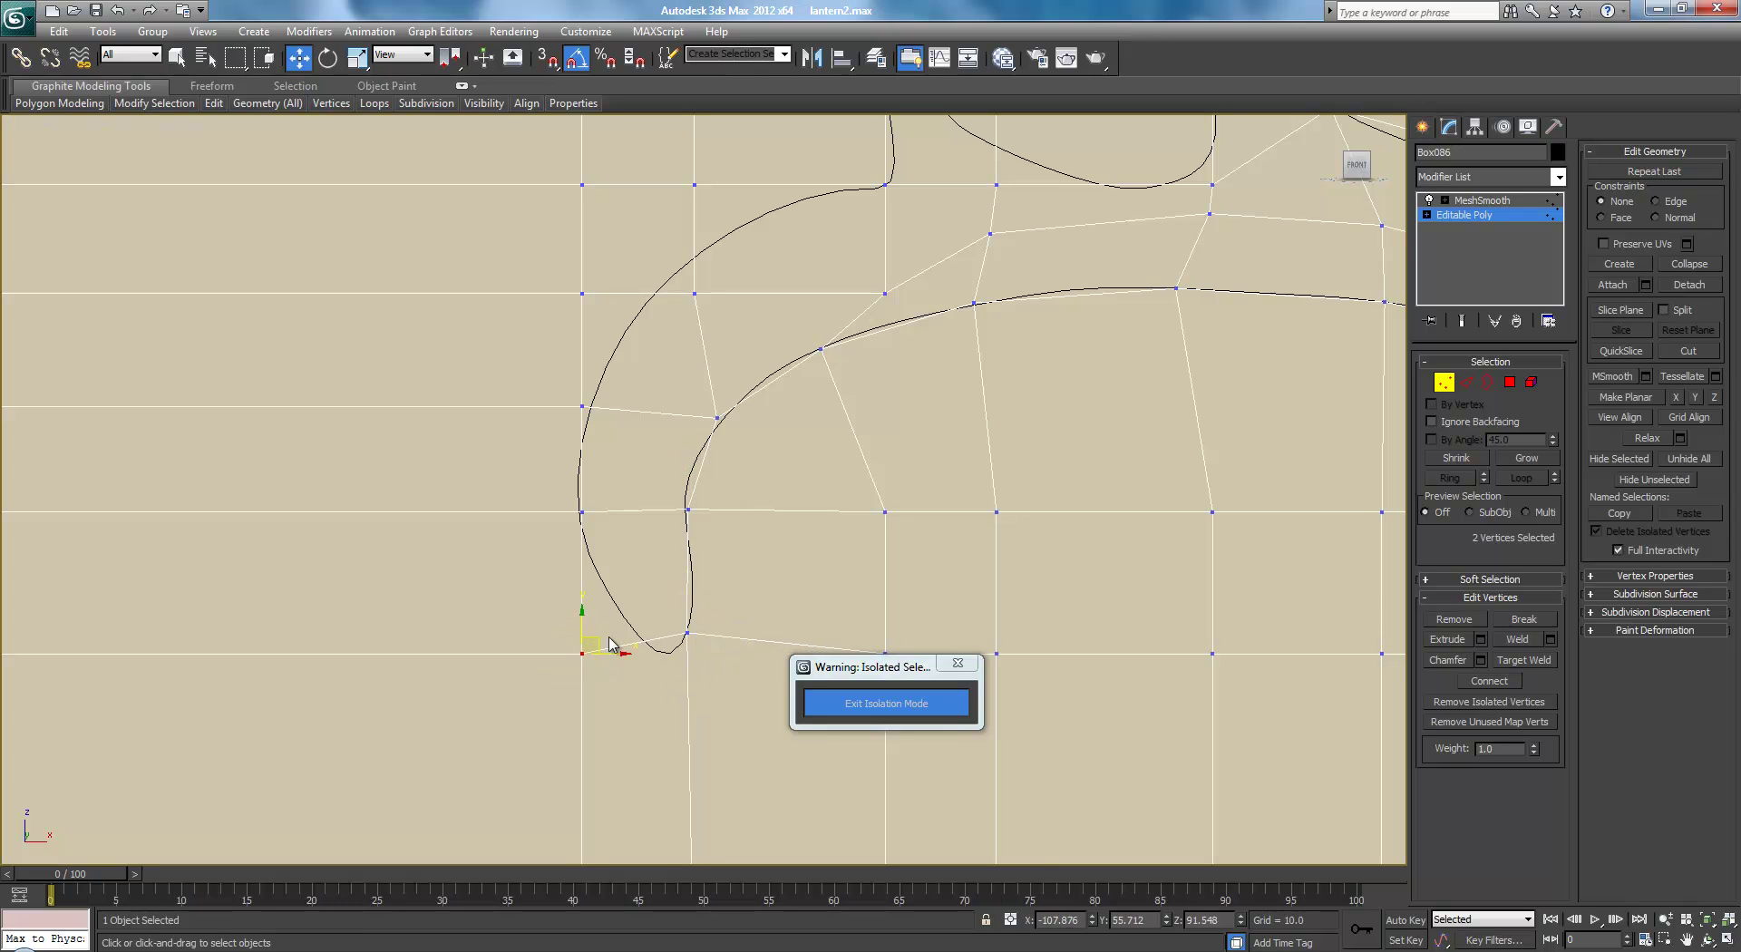
drag(594, 637, 656, 629)
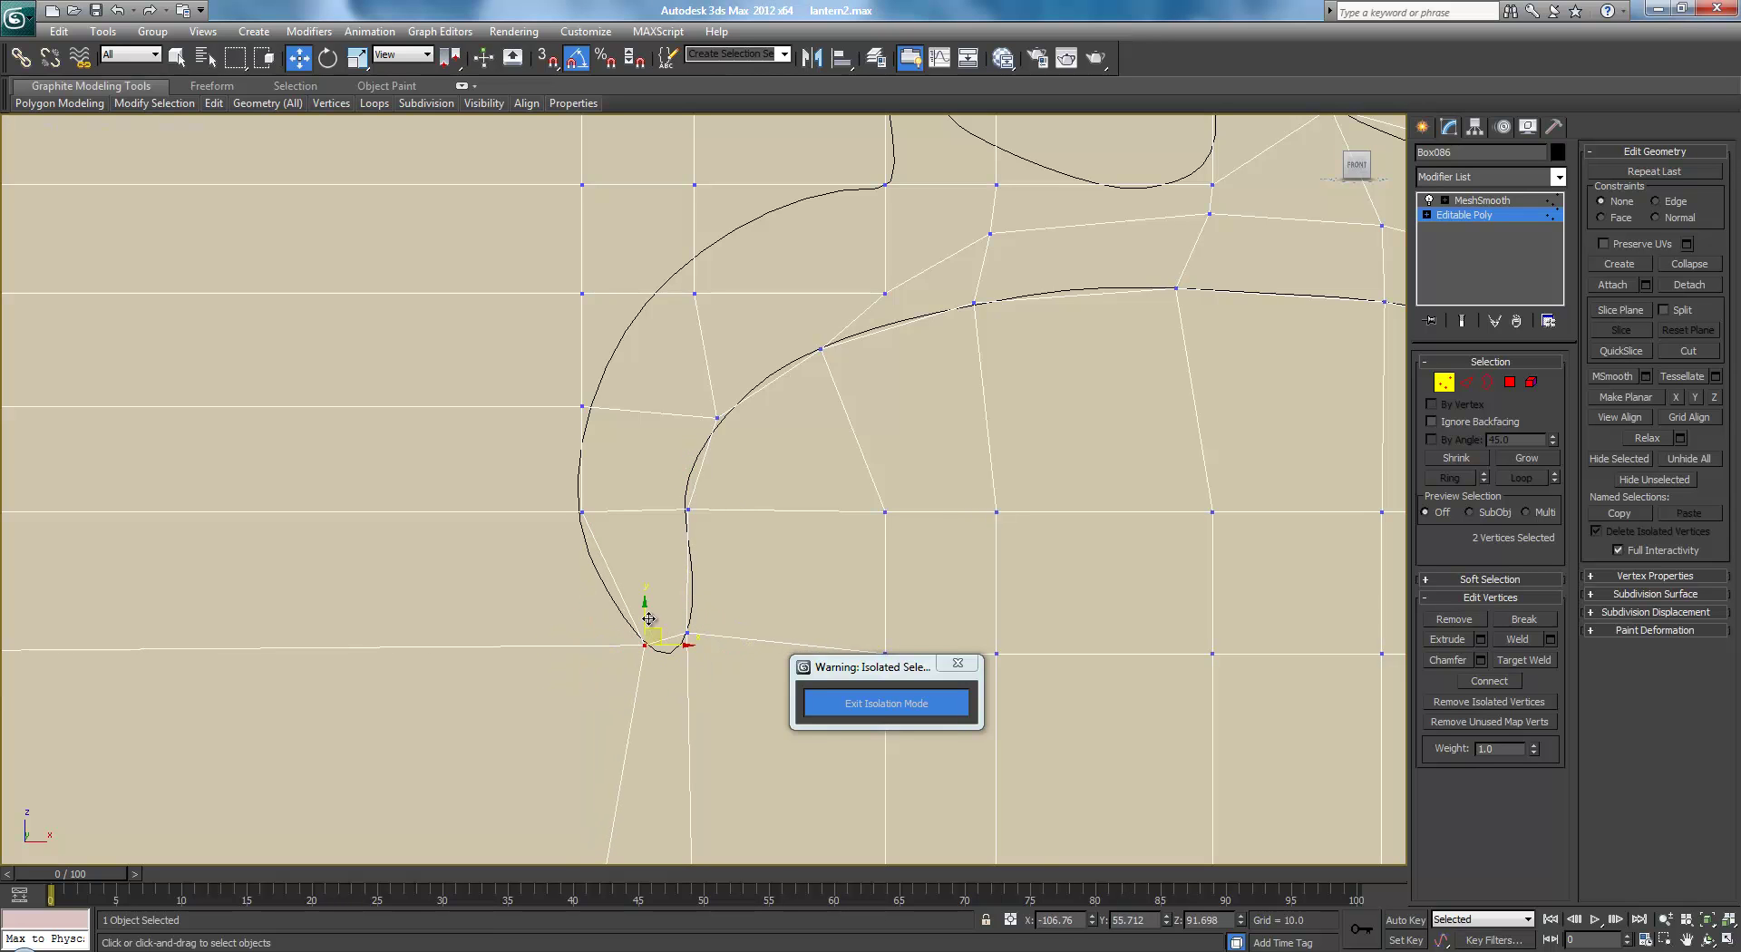
Move vertices onto the outer left curve from the leg up to the shoulder, and shift the stray vertex there inside the shape
drag(580, 524, 609, 522)
middle_drag(660, 344, 645, 470)
drag(600, 547, 588, 512)
drag(609, 441, 635, 425)
middle_drag(697, 354, 713, 439)
click(695, 397)
drag(718, 385, 746, 435)
drag(727, 535, 773, 513)
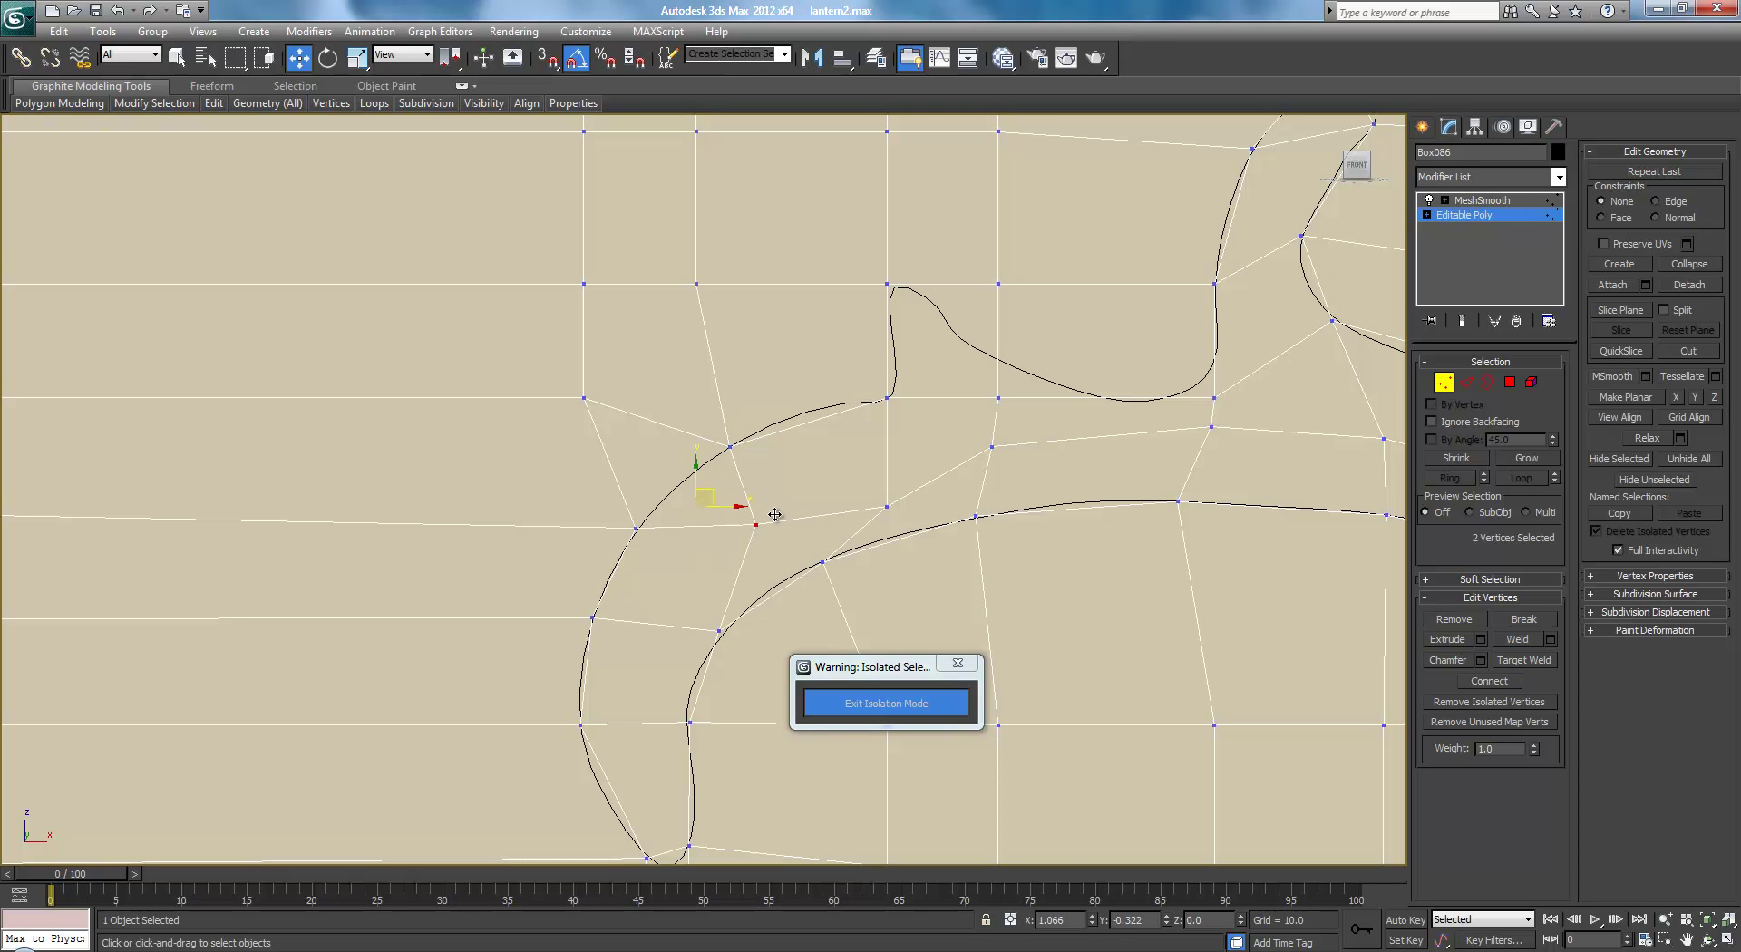
drag(563, 368, 694, 463)
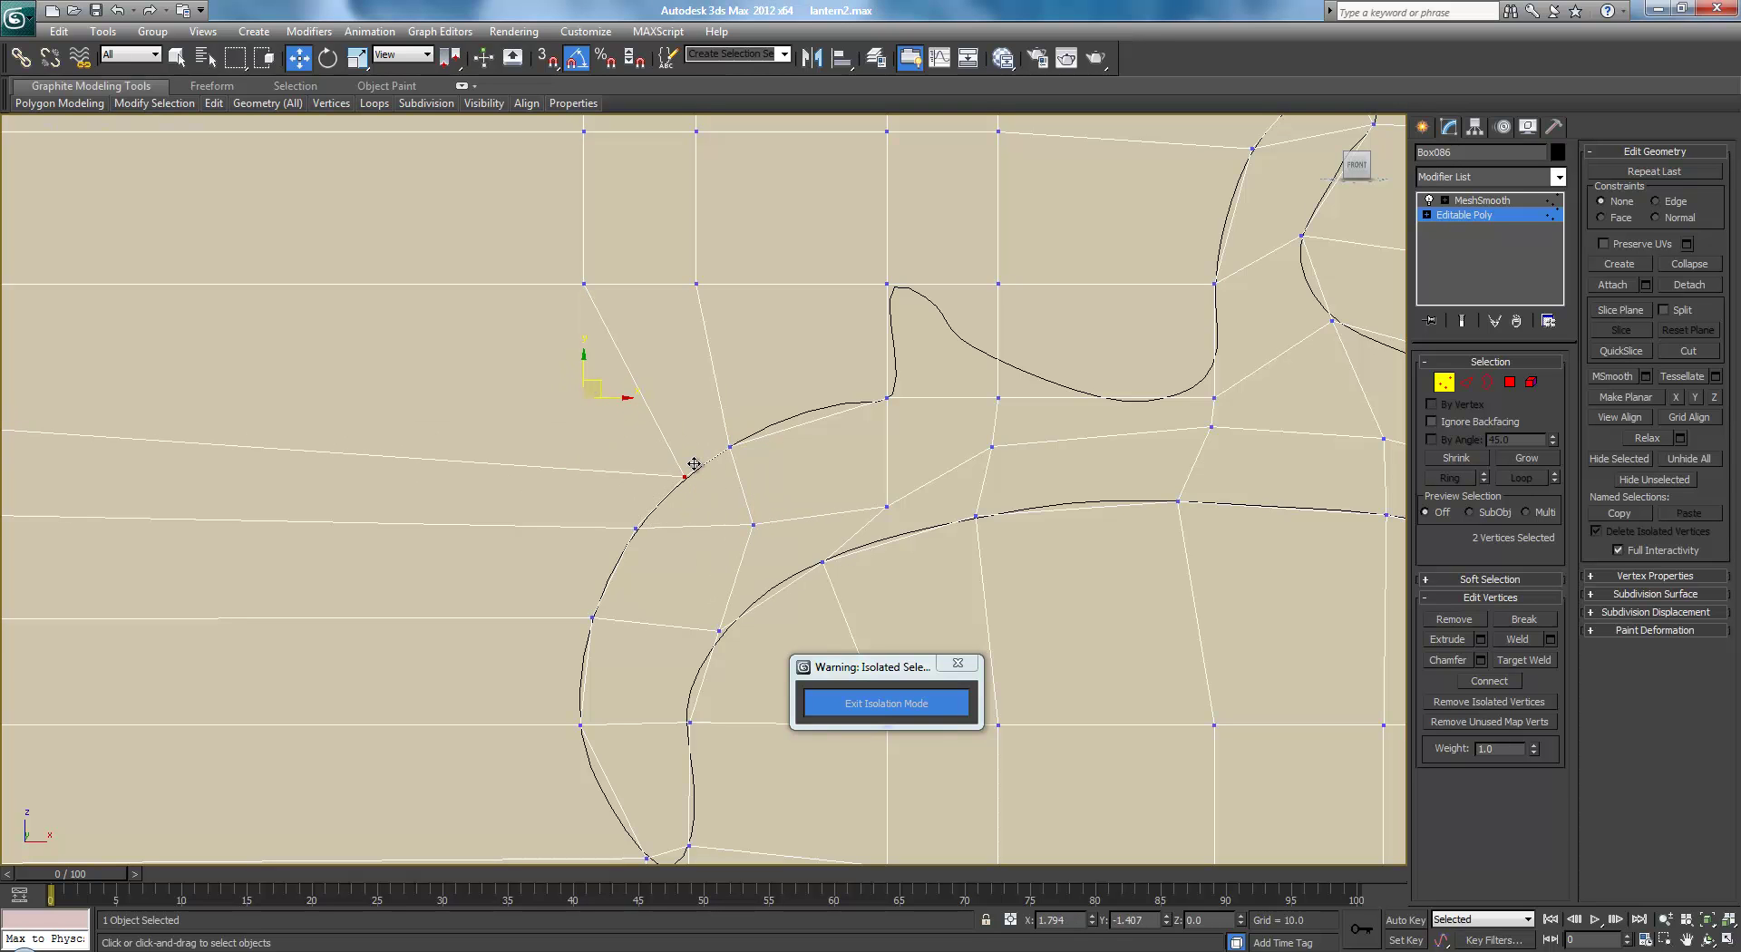
Fit vertices to the small spike on the left and to the dip between it and the middle hook
scroll(852, 477, down, 2)
middle_drag(917, 450, 703, 401)
scroll(703, 402, up, 1)
middle_drag(657, 351, 774, 508)
scroll(769, 504, up, 1)
scroll(774, 509, down, 1)
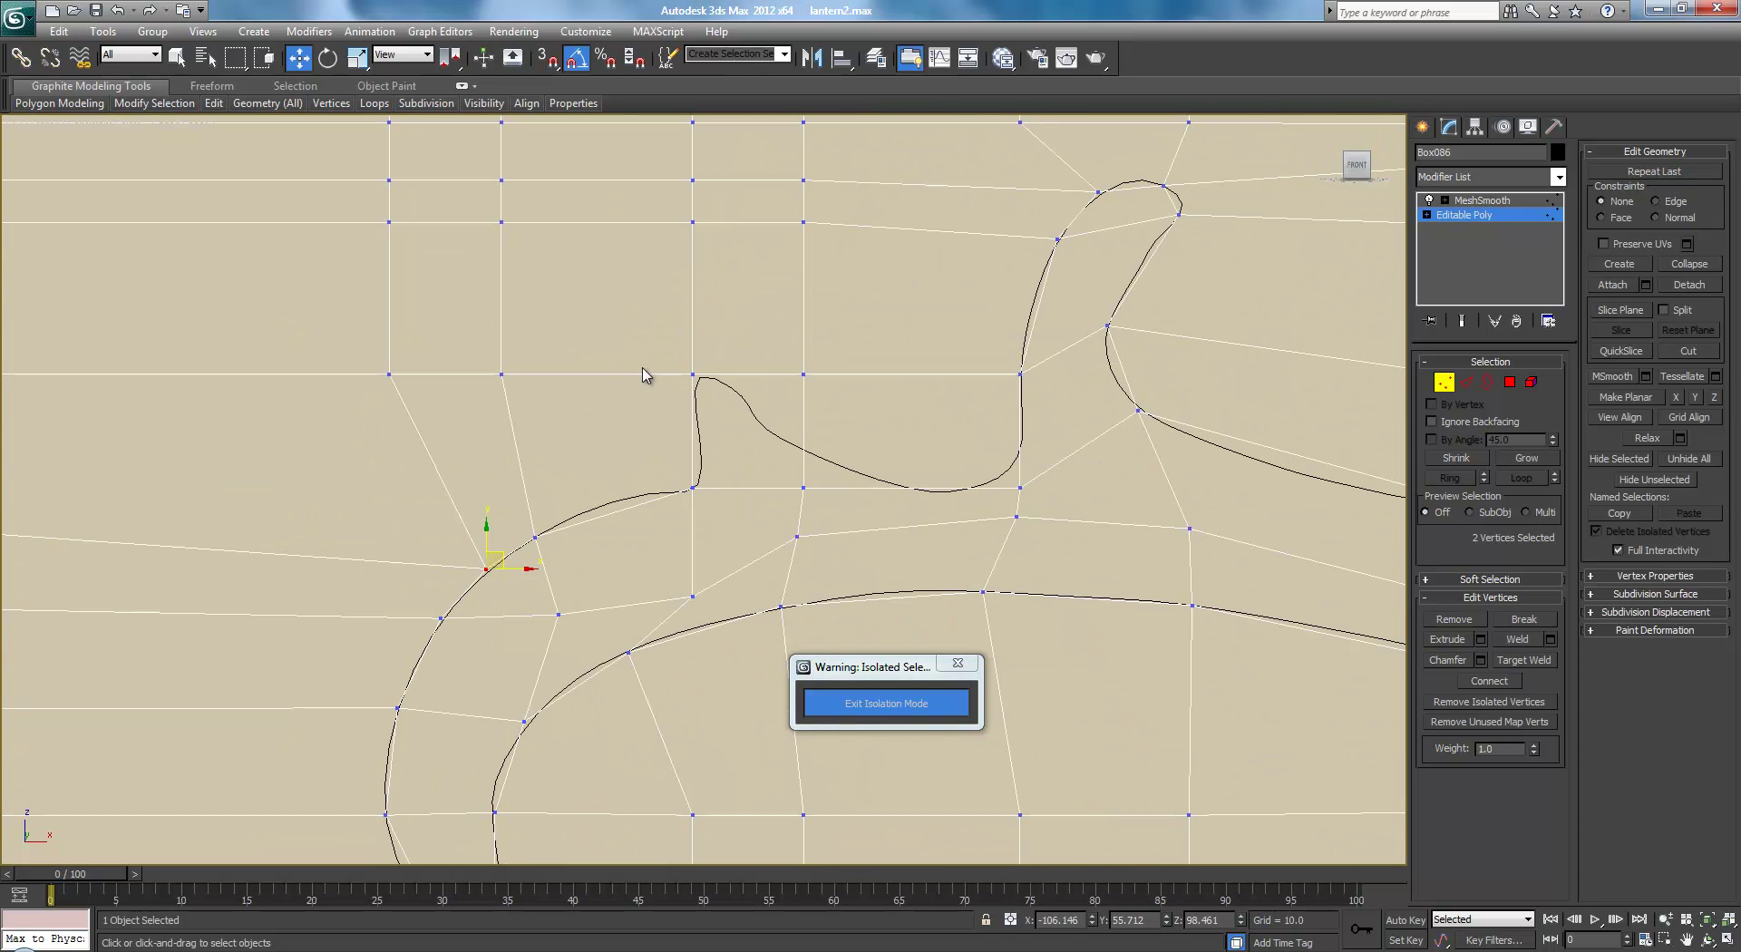
mouse_move(698, 408)
mouse_down()
mouse_move(717, 367)
mouse_move(702, 378)
mouse_up()
drag(771, 325, 751, 379)
middle_drag(830, 406, 755, 437)
drag(703, 501, 933, 497)
Connect the ring of vertical edges crossing both hooks with a single new horizontal edge loop
scroll(931, 510, down, 2)
scroll(911, 474, down, 3)
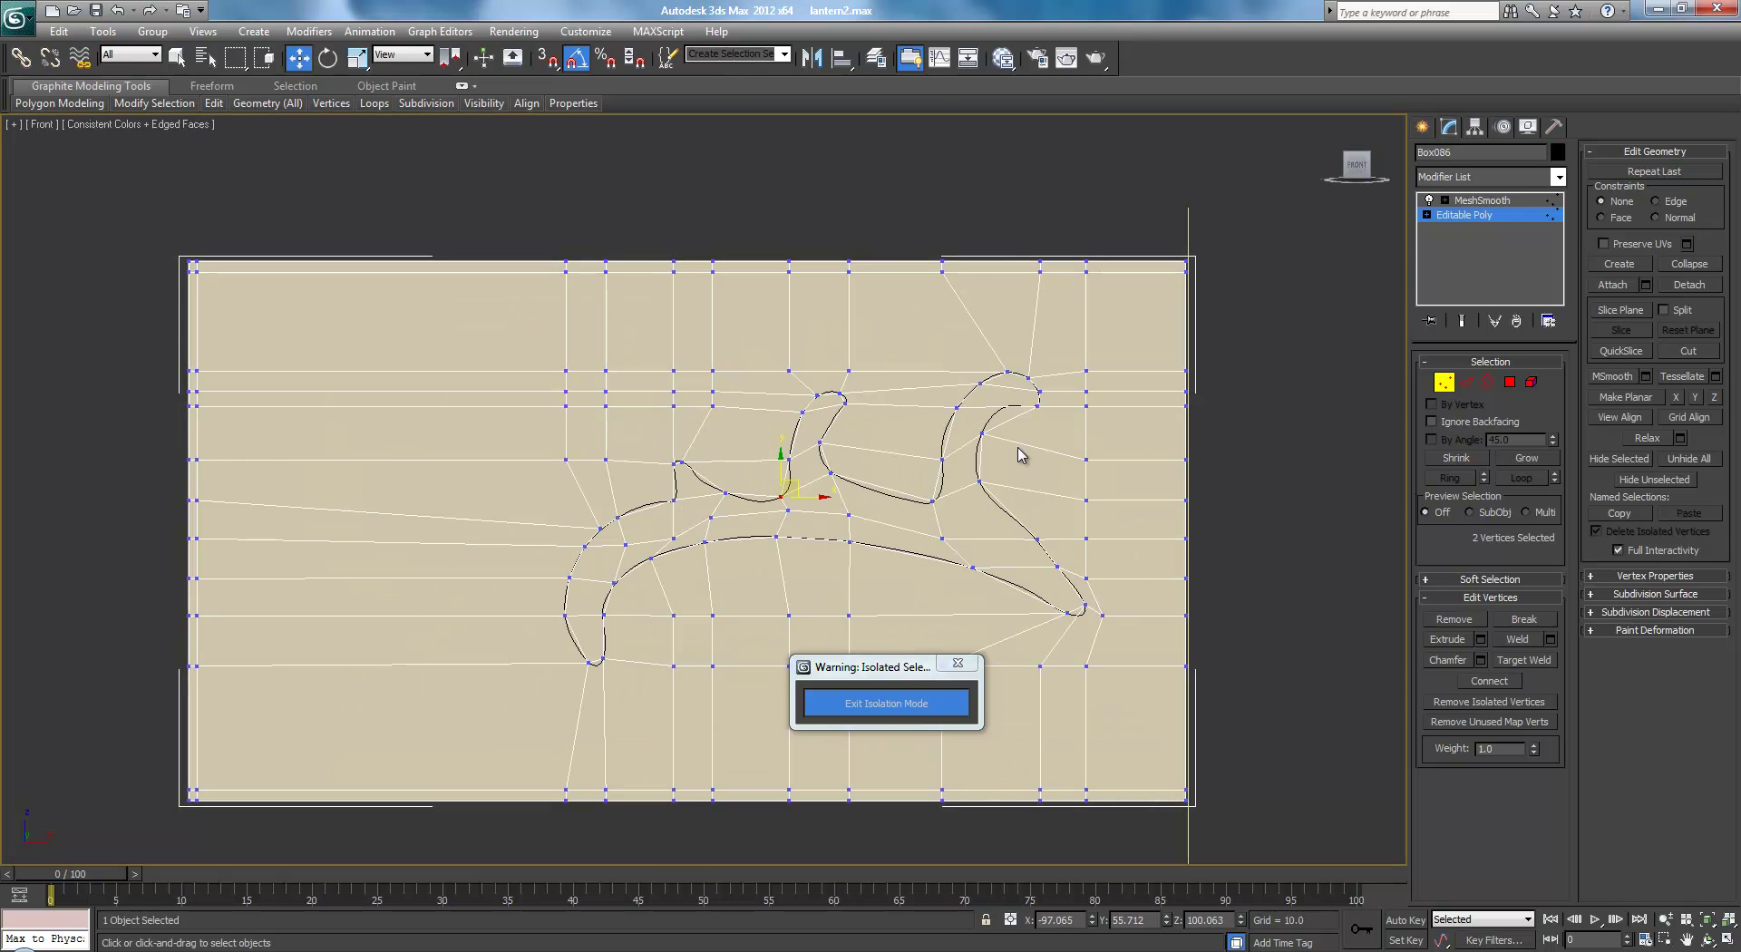
scroll(1053, 451, up, 4)
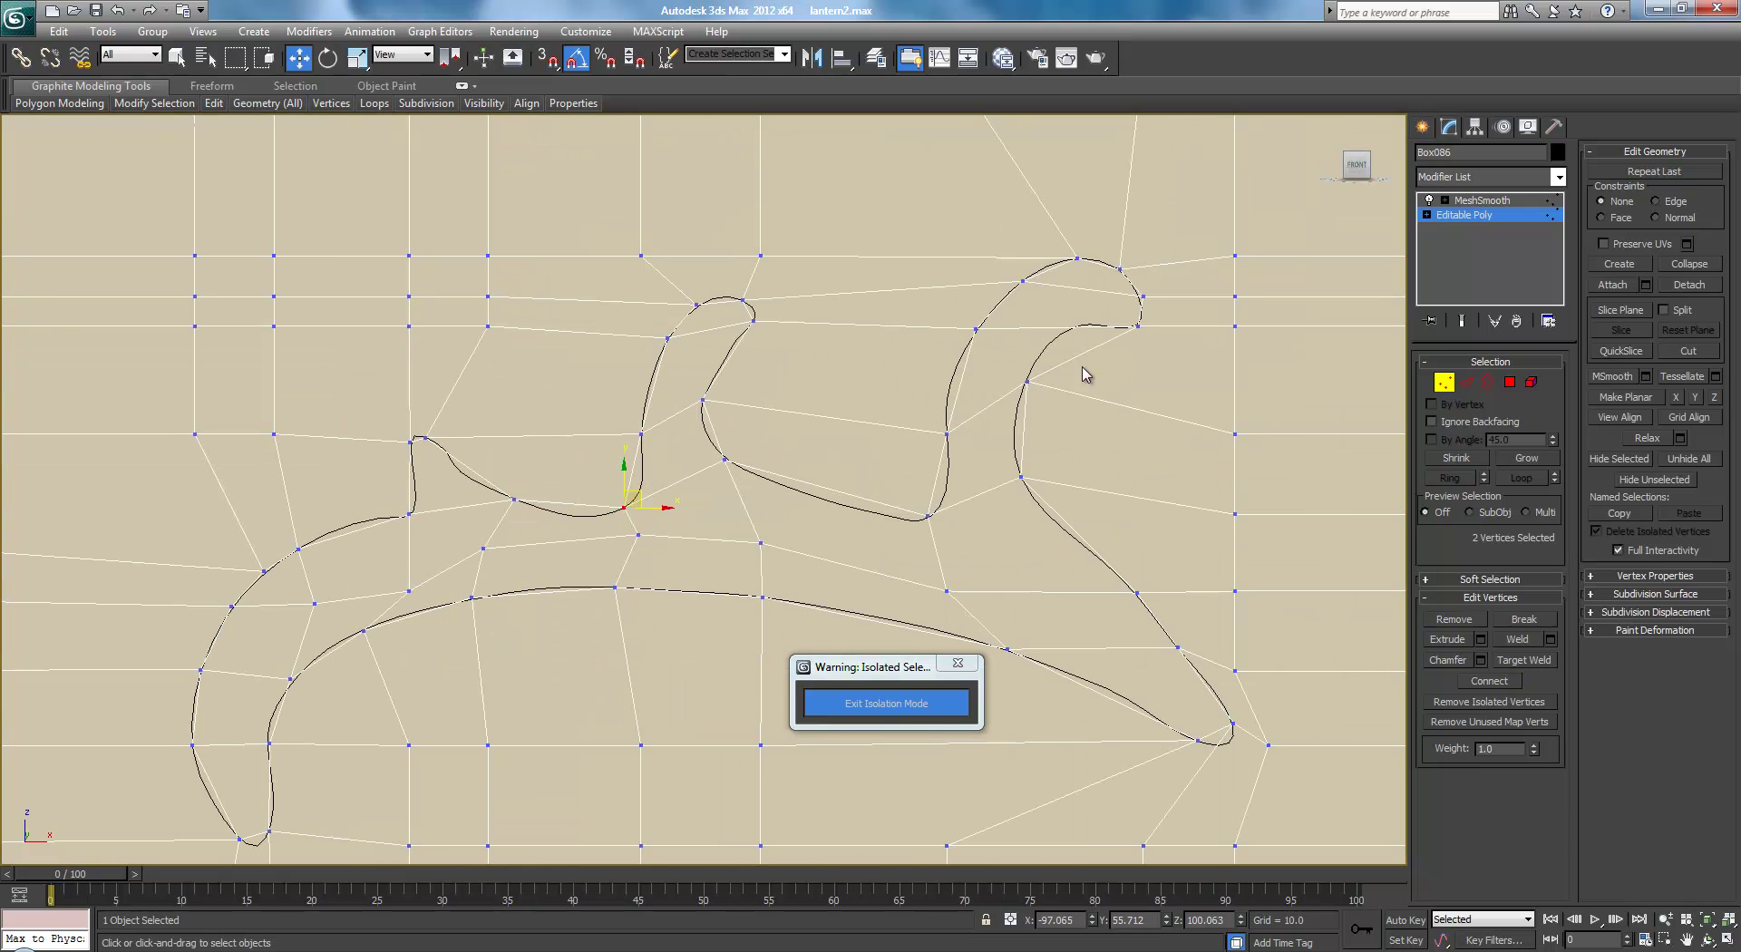
click(1469, 382)
click(1235, 362)
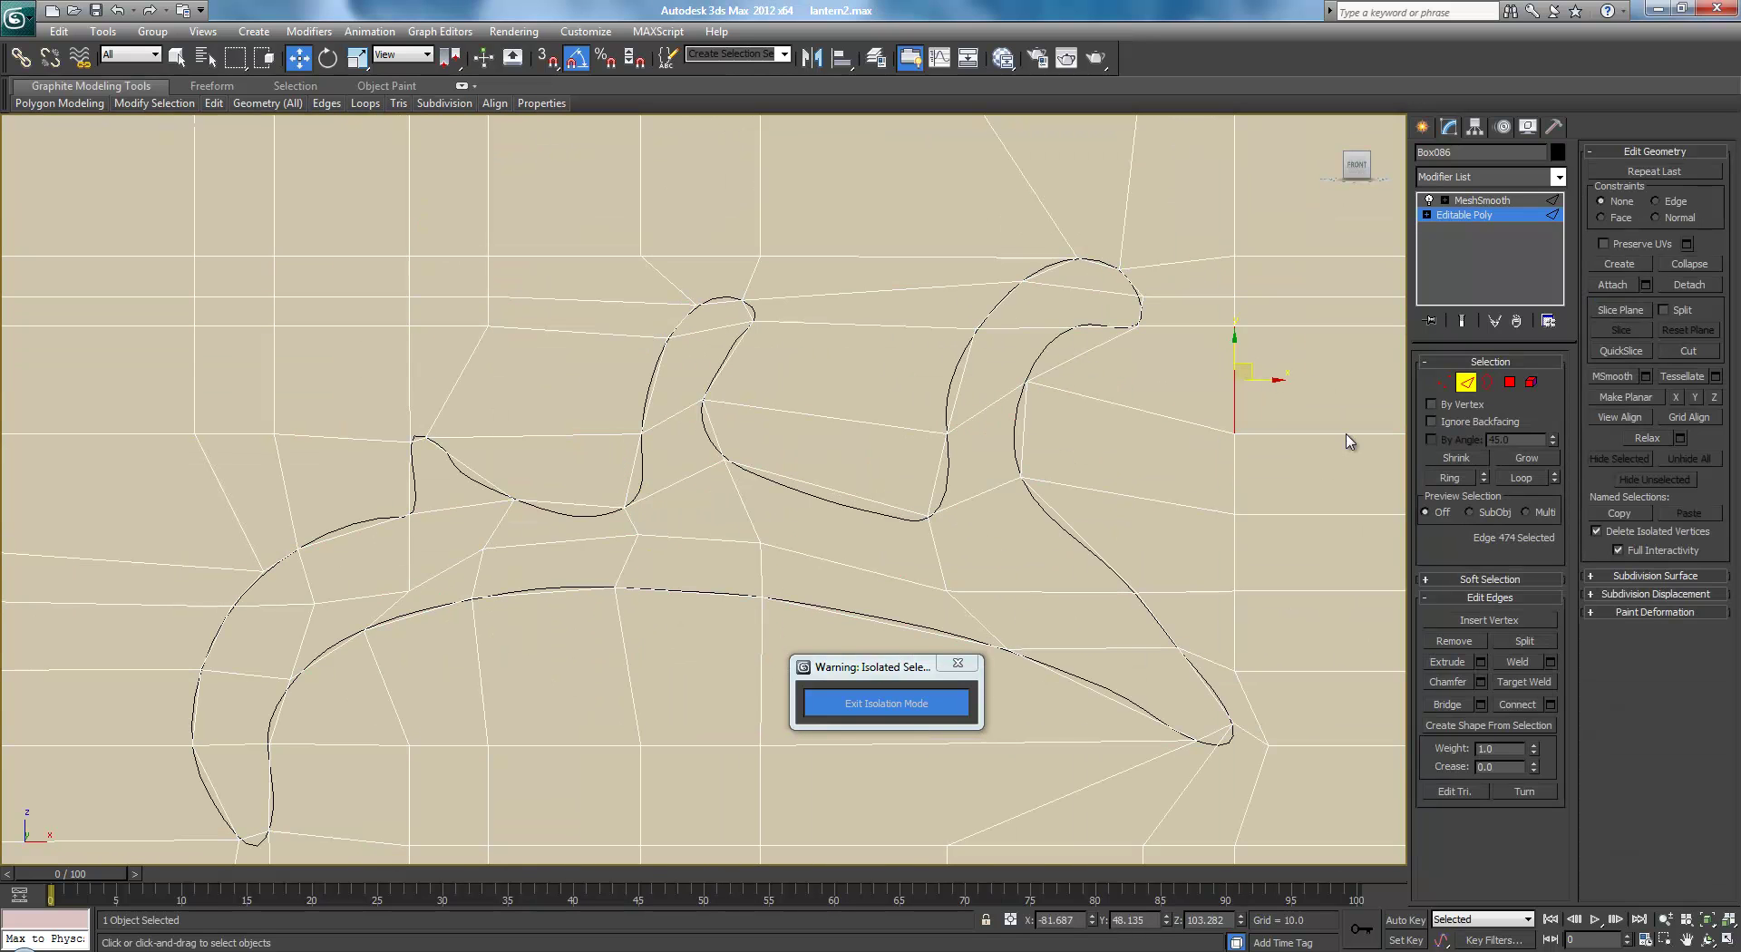
click(1450, 477)
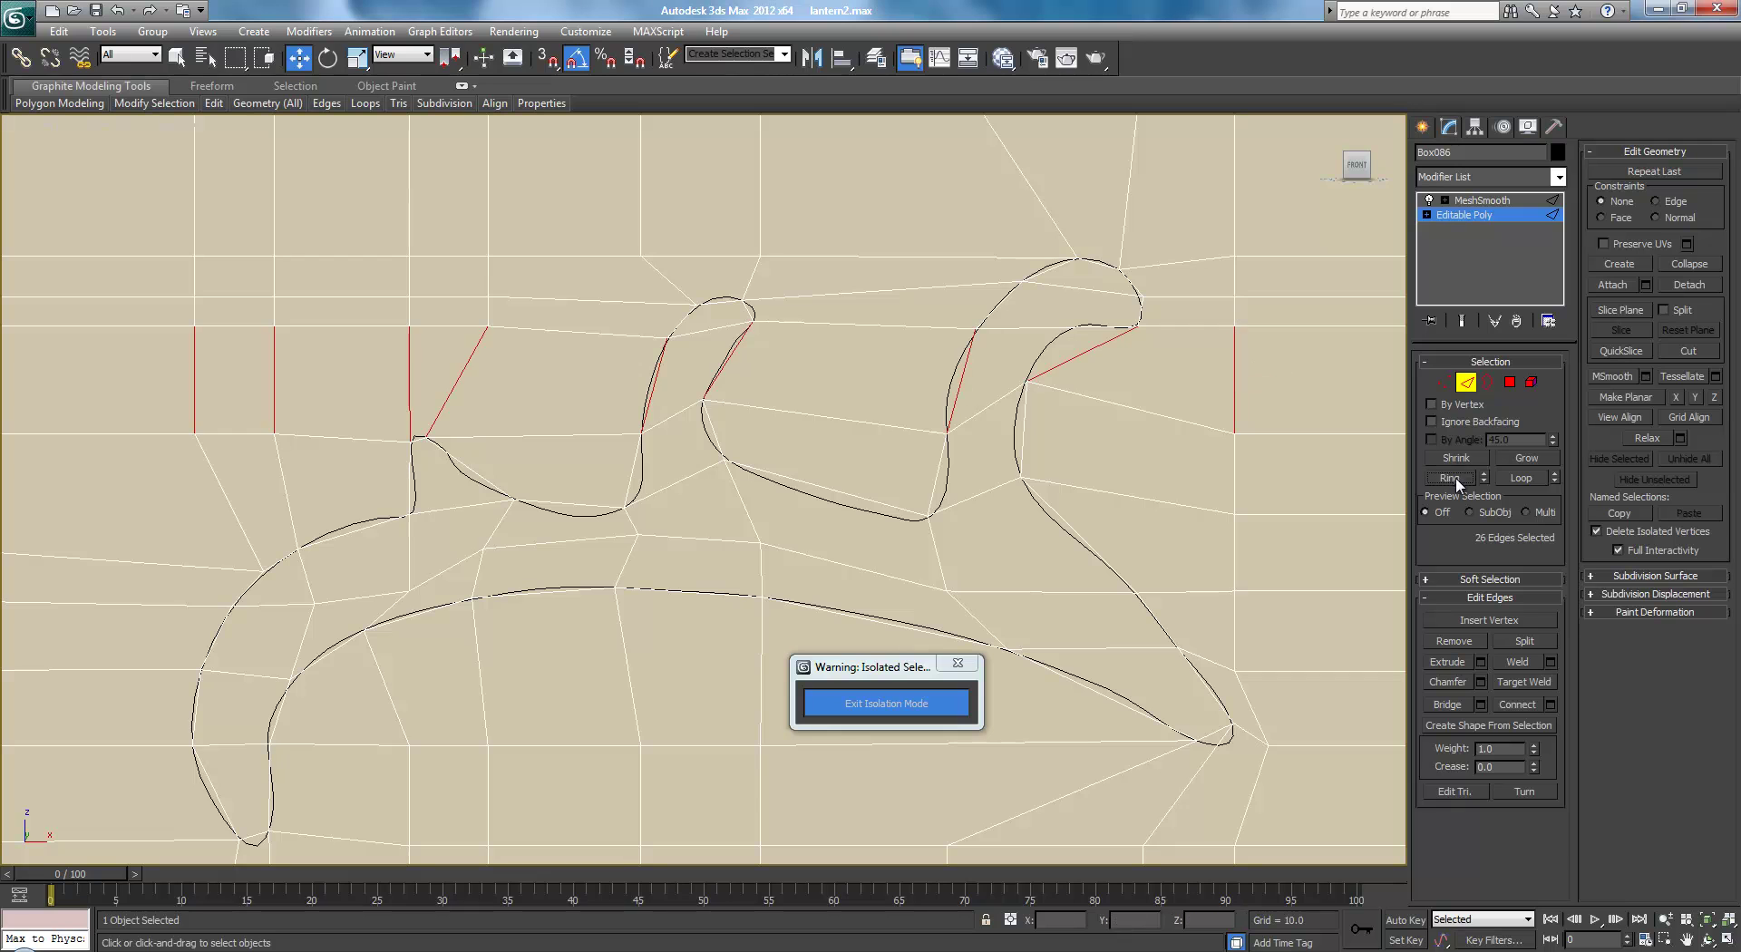
click(1549, 704)
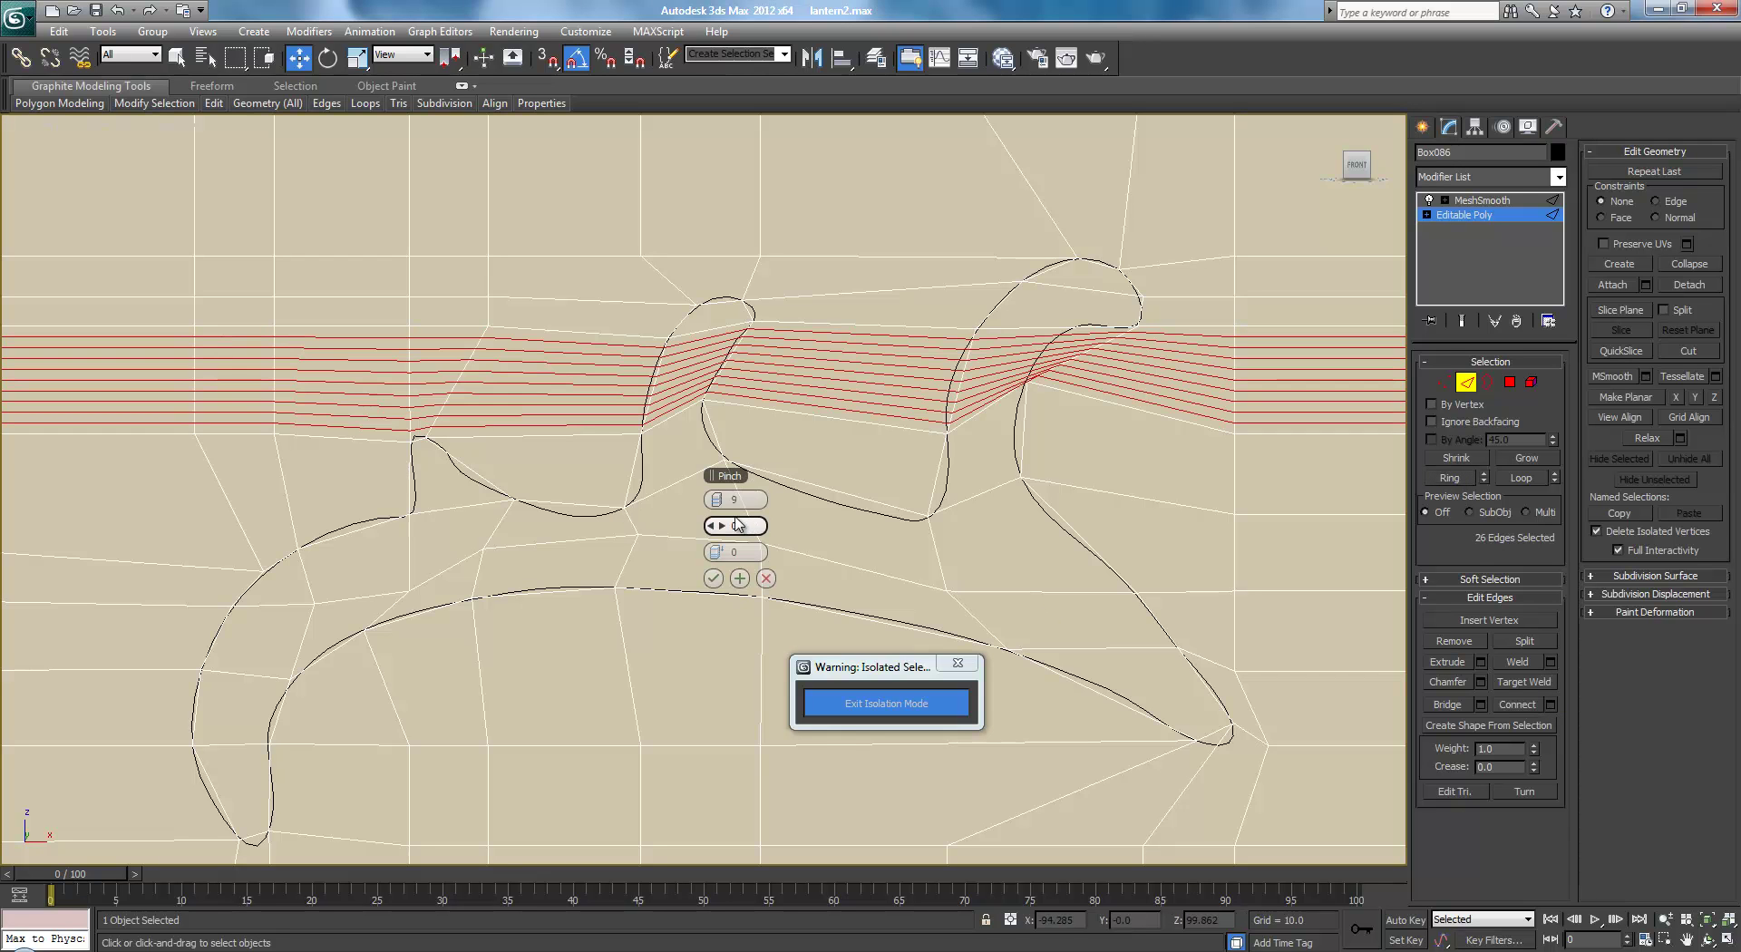
drag(716, 500, 519, 514)
click(713, 577)
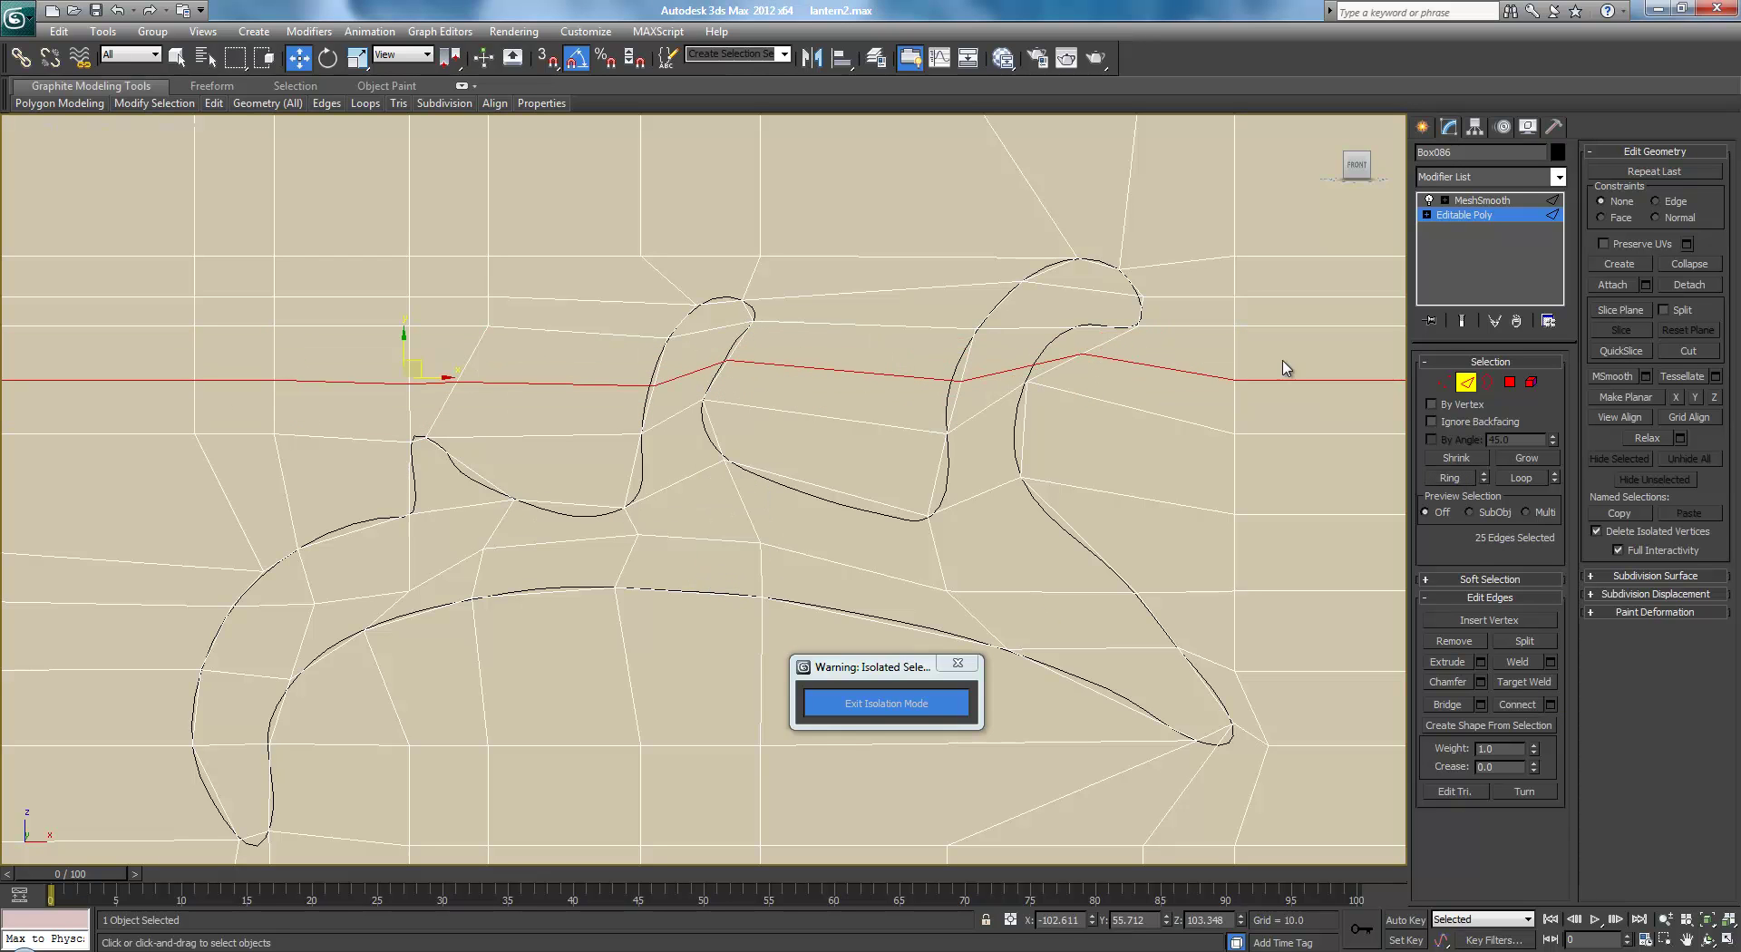
Move the new loop's vertices onto the outlines of the right and middle hooks
click(1445, 382)
middle_drag(1068, 317, 978, 388)
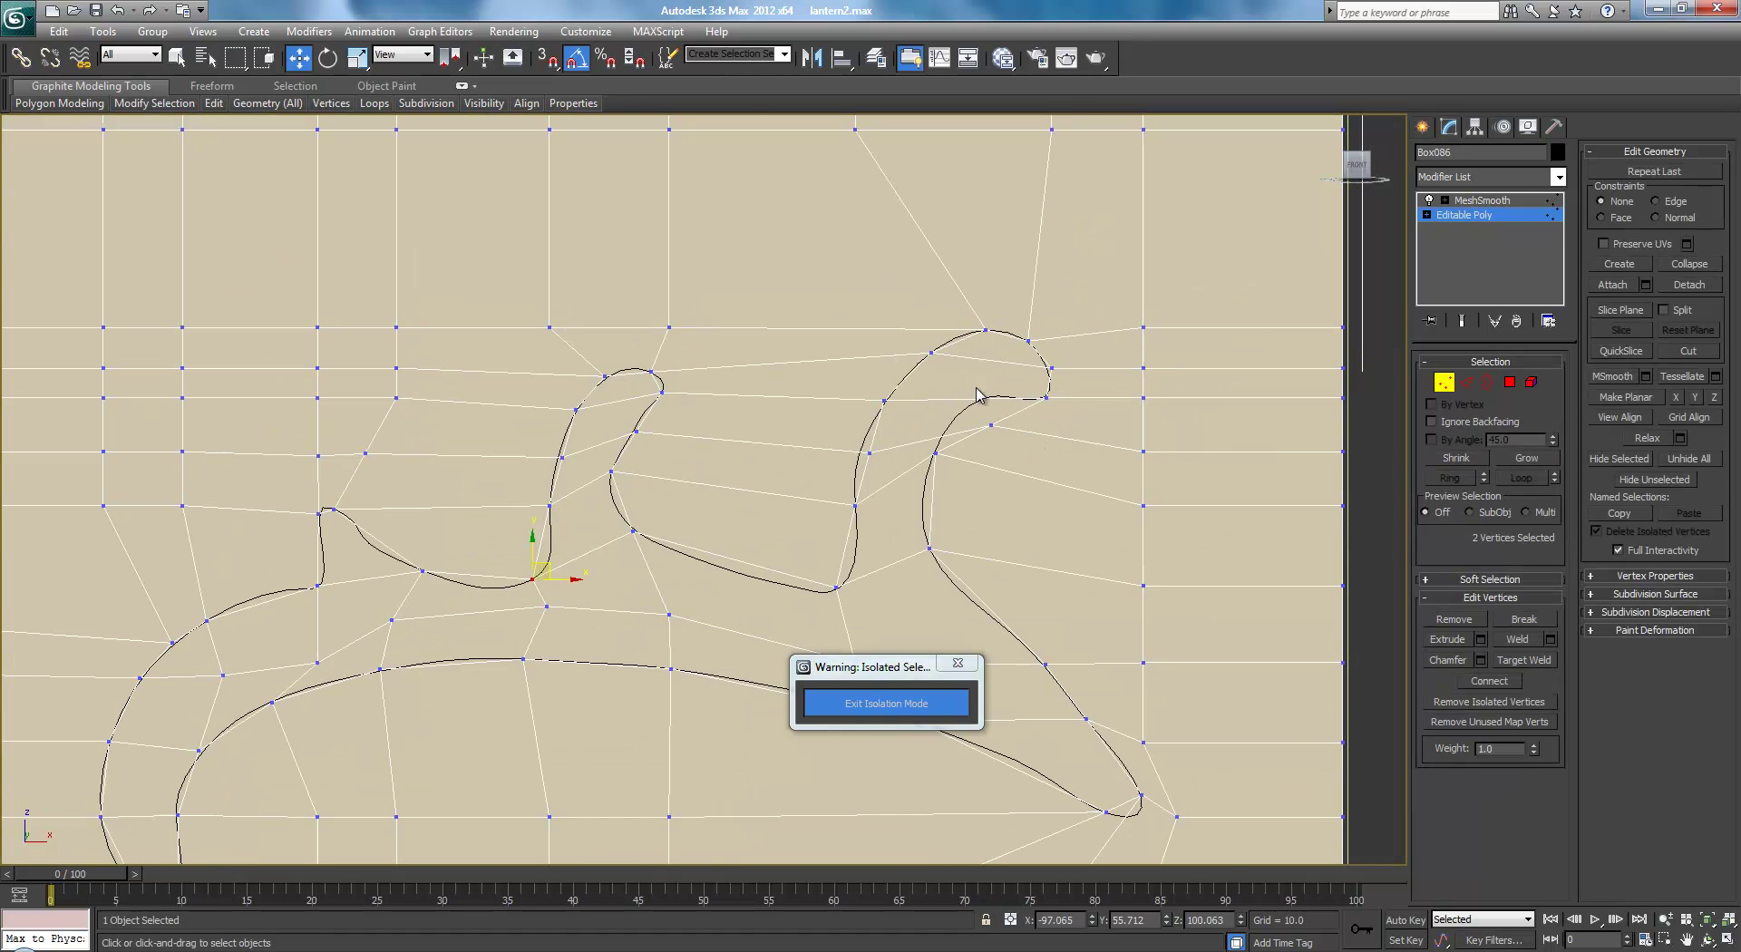
click(991, 424)
drag(991, 425, 954, 418)
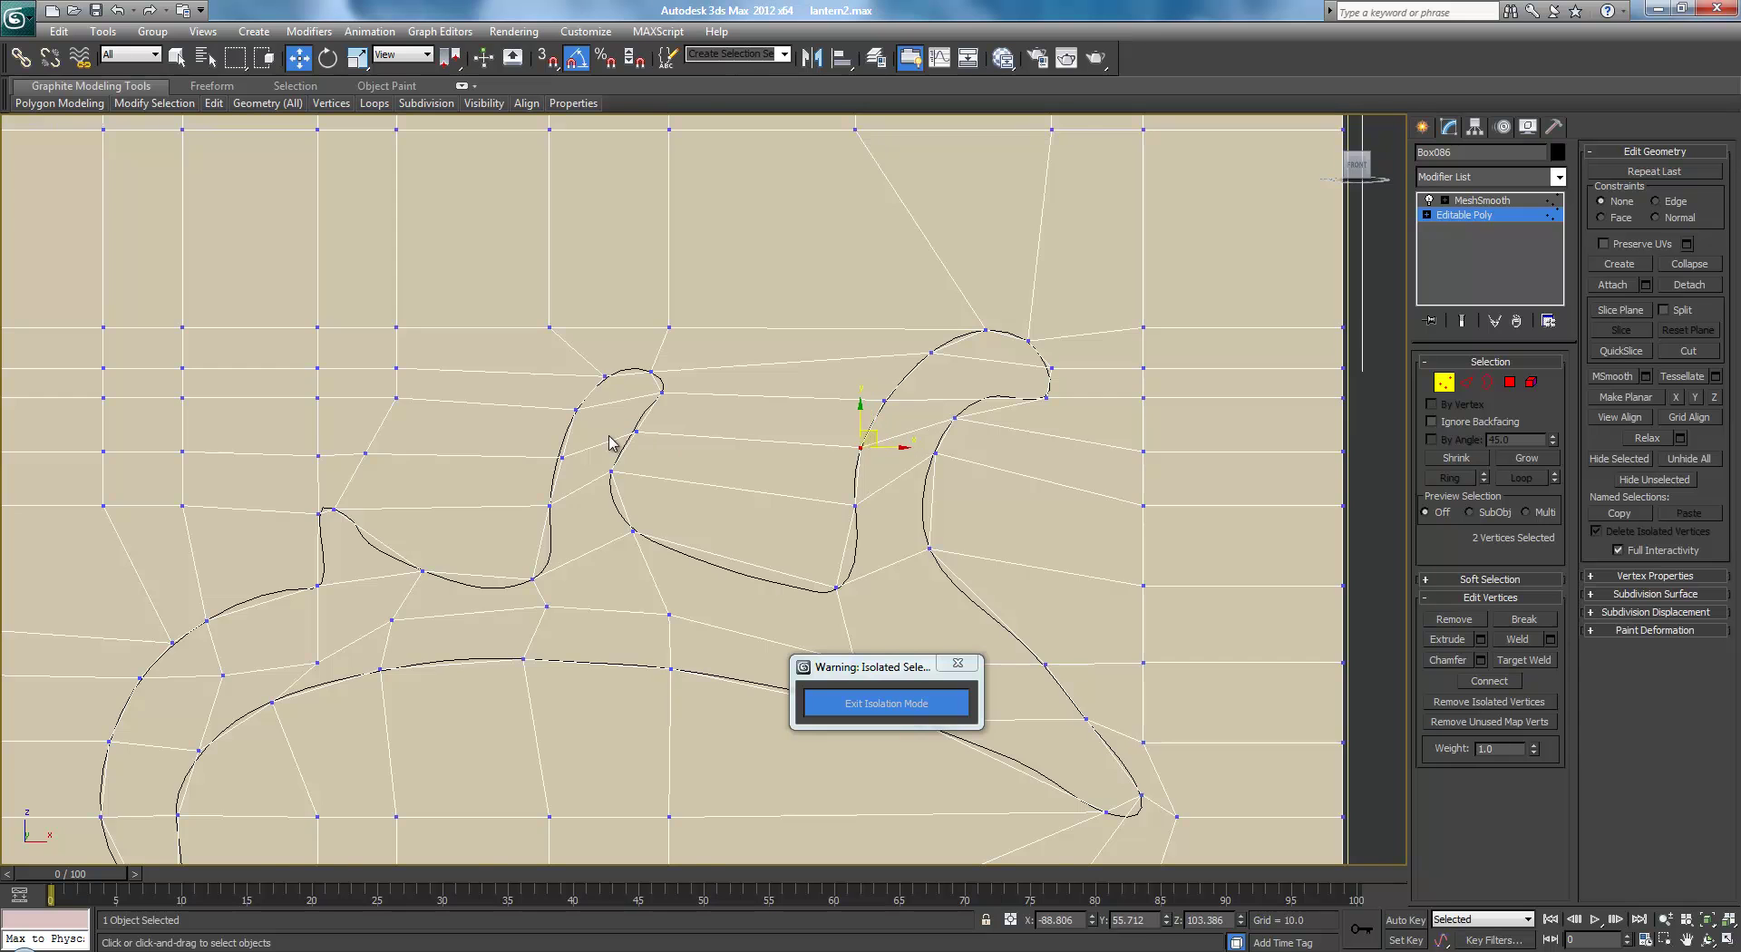
middle_drag(669, 454, 796, 423)
drag(726, 446, 726, 429)
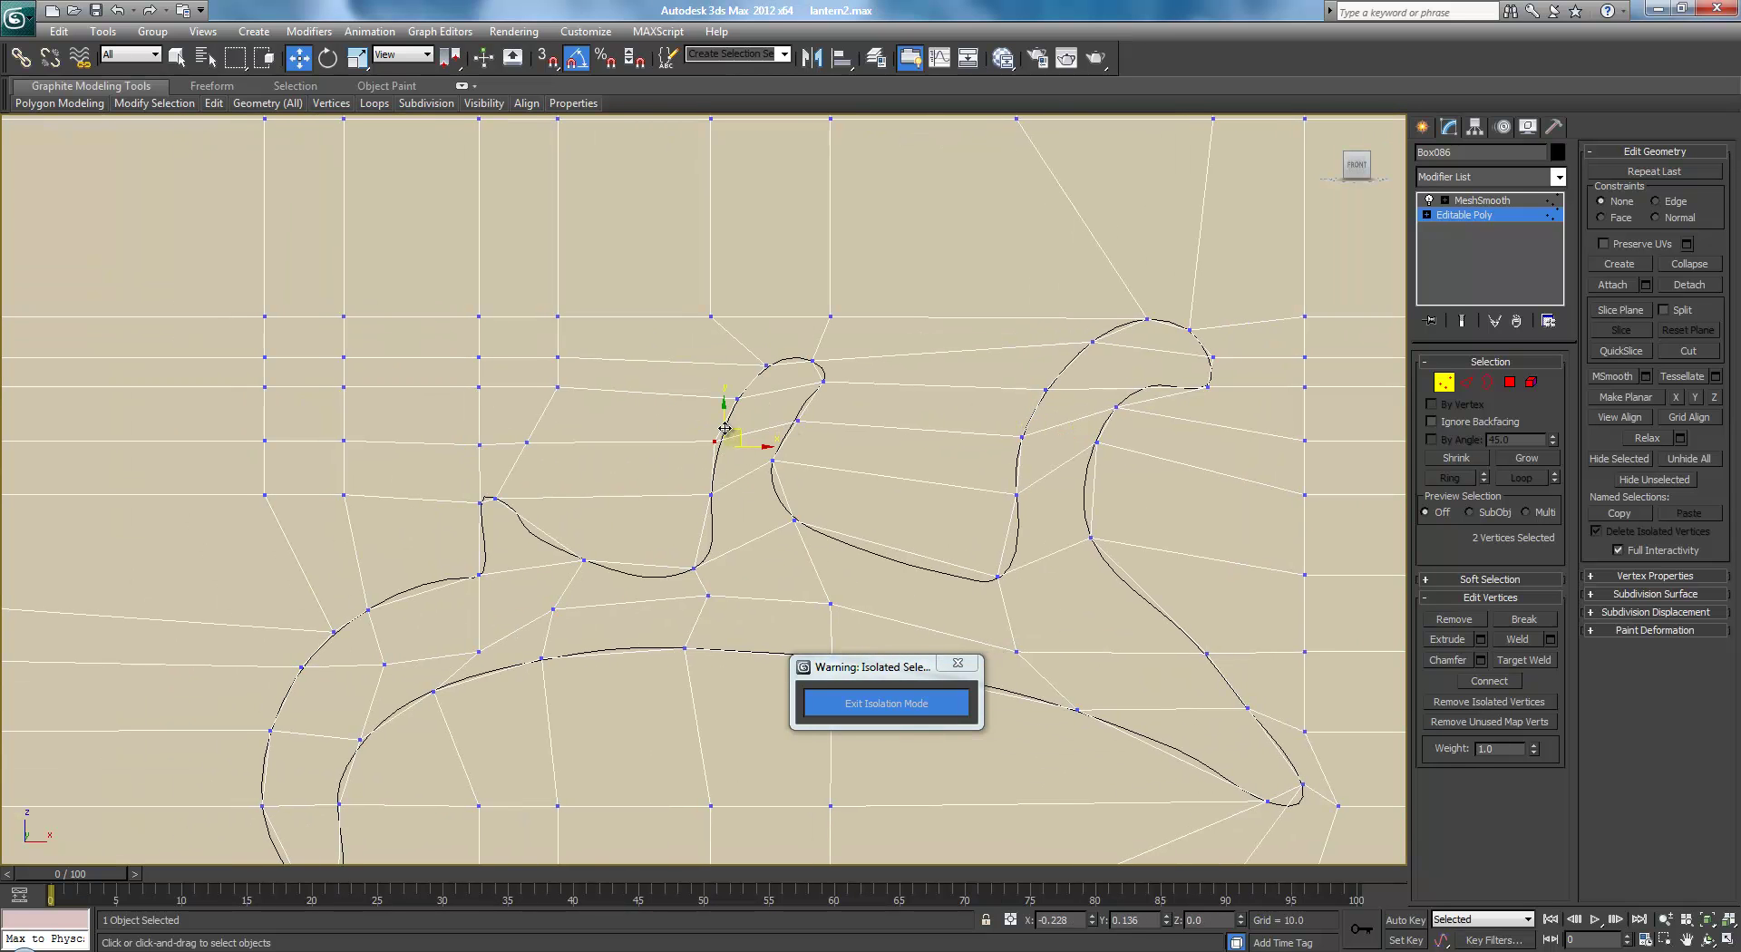
middle_drag(610, 451, 886, 385)
Select the polygons that make up the middle hook, from its base in the body up to its tip
scroll(700, 453, down, 8)
scroll(707, 439, up, 5)
scroll(1020, 441, up, 2)
scroll(1014, 427, down, 1)
middle_drag(1024, 439, 904, 368)
scroll(903, 368, down, 1)
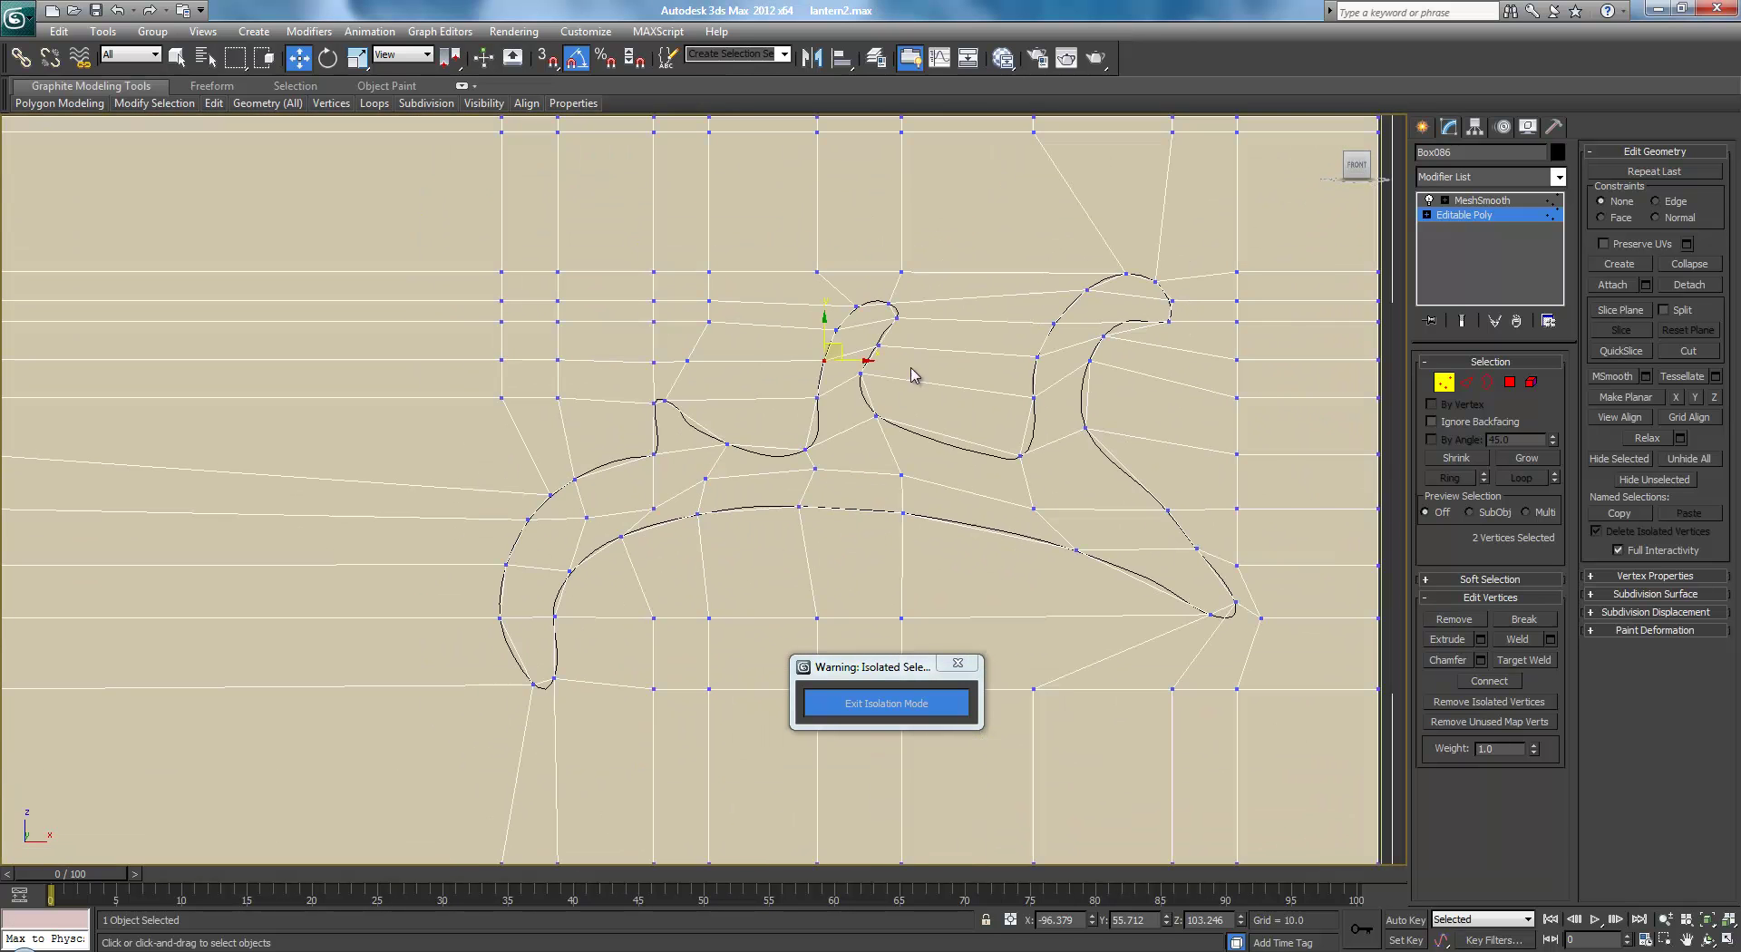
click(1510, 382)
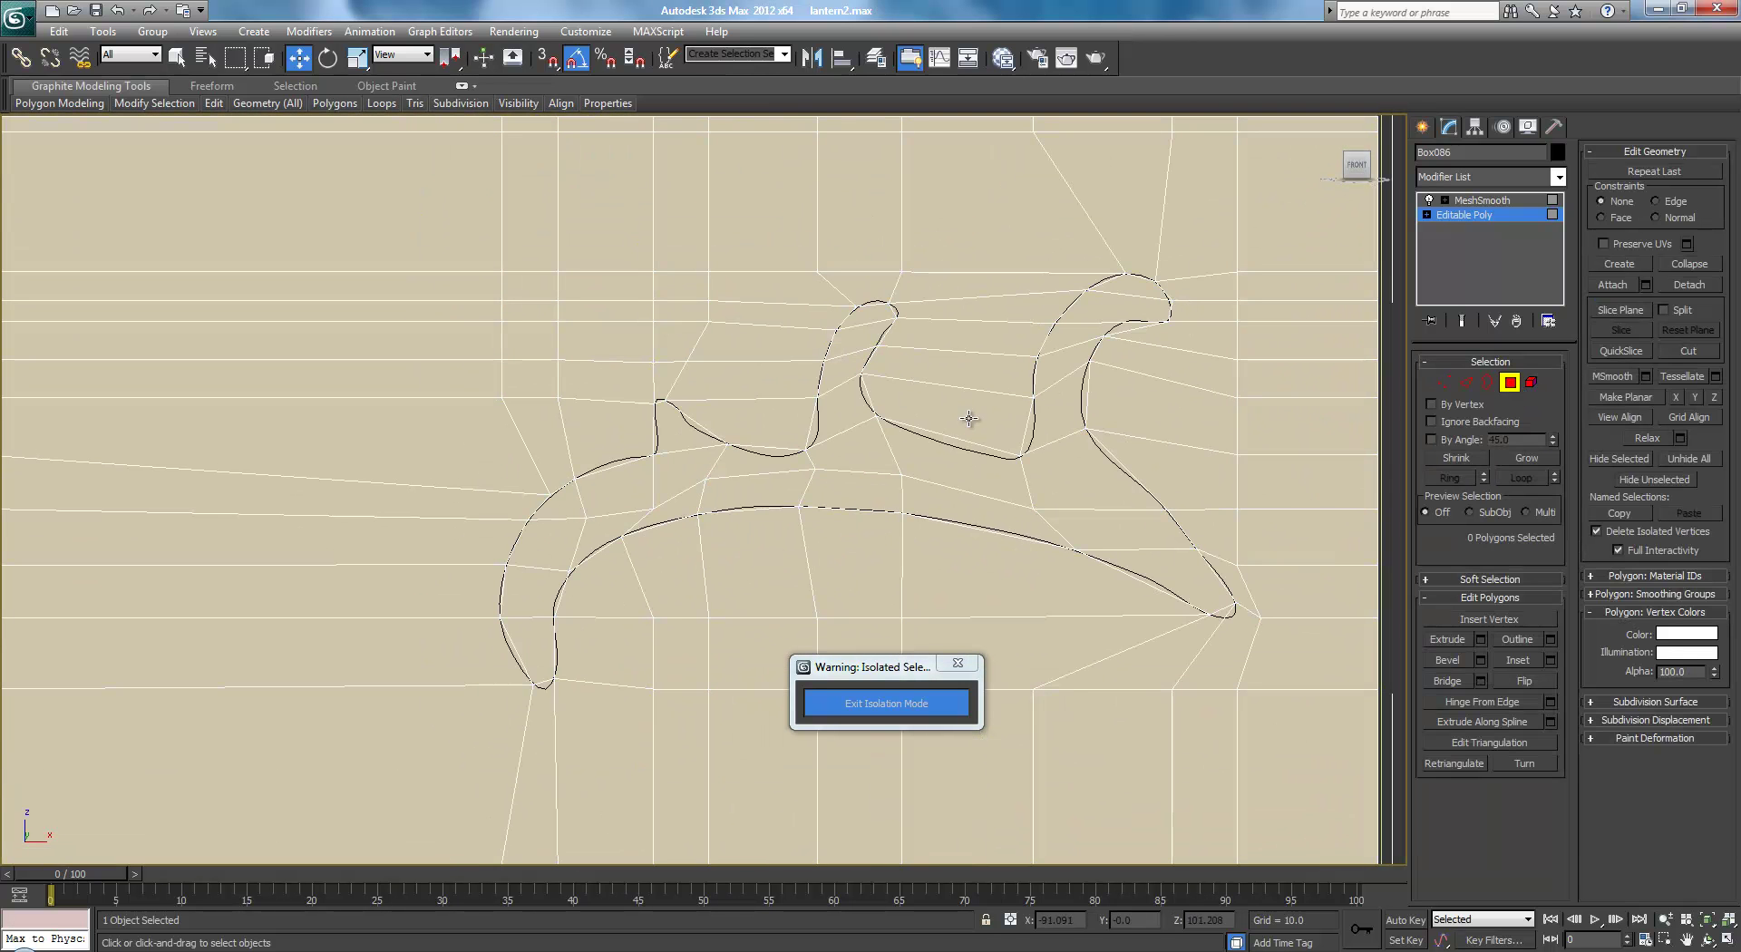
click(873, 453)
ctrl+click(841, 399)
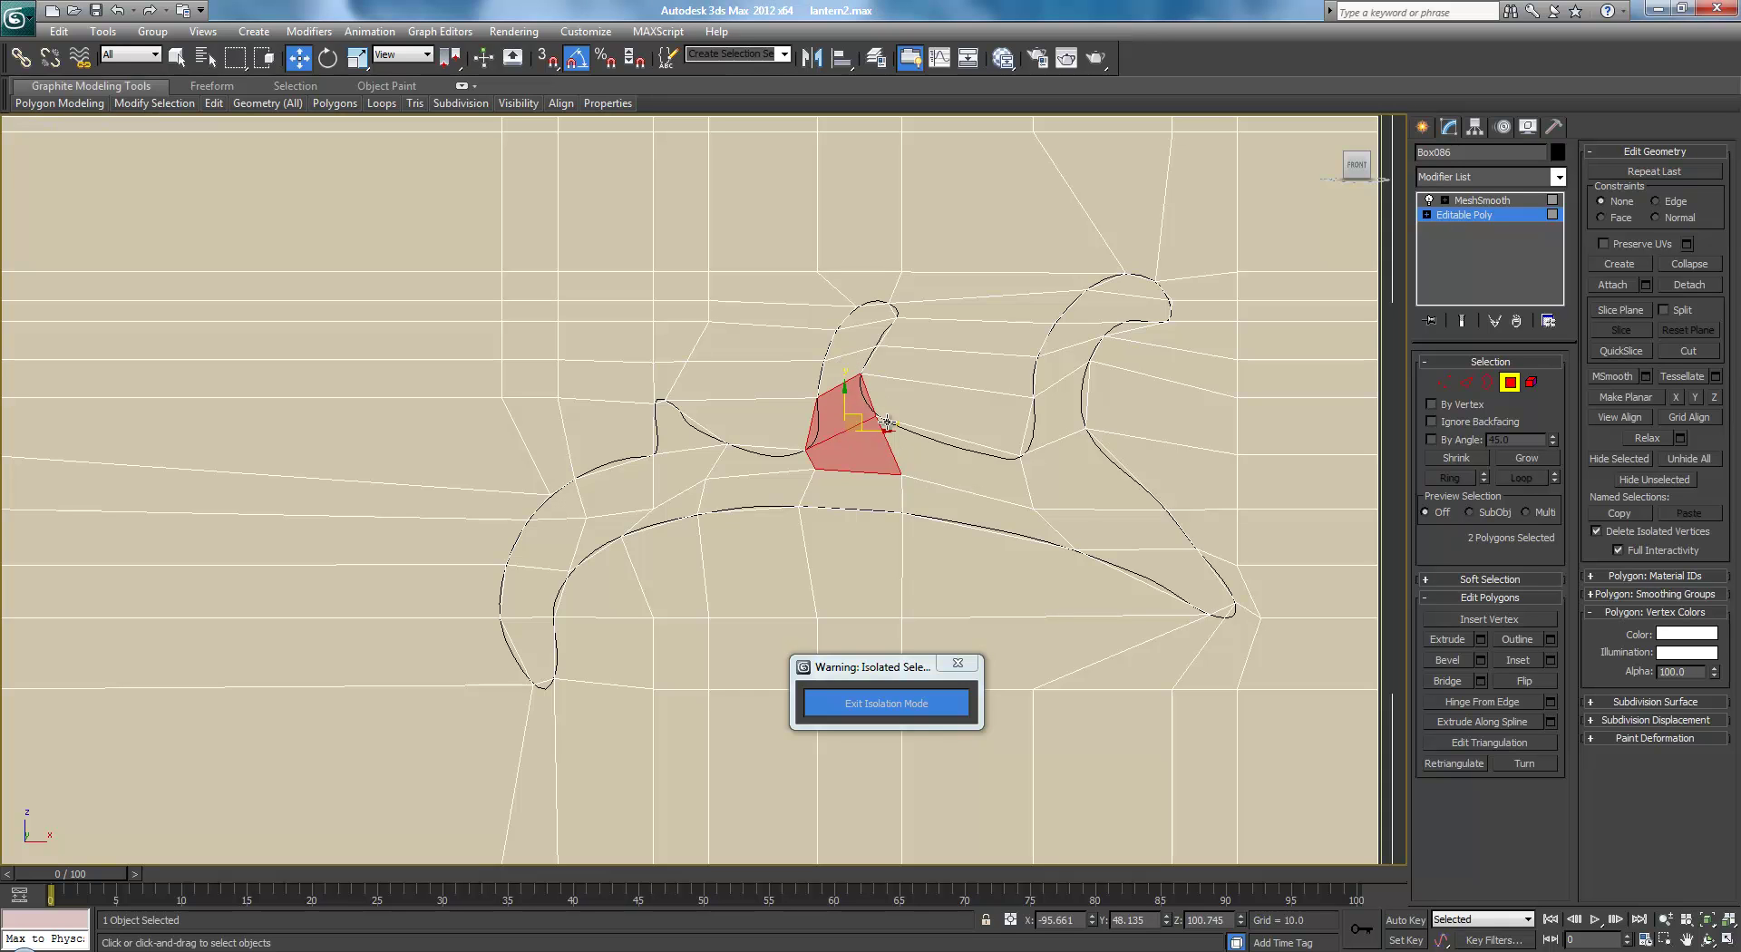
ctrl+click(846, 361)
ctrl+click(858, 317)
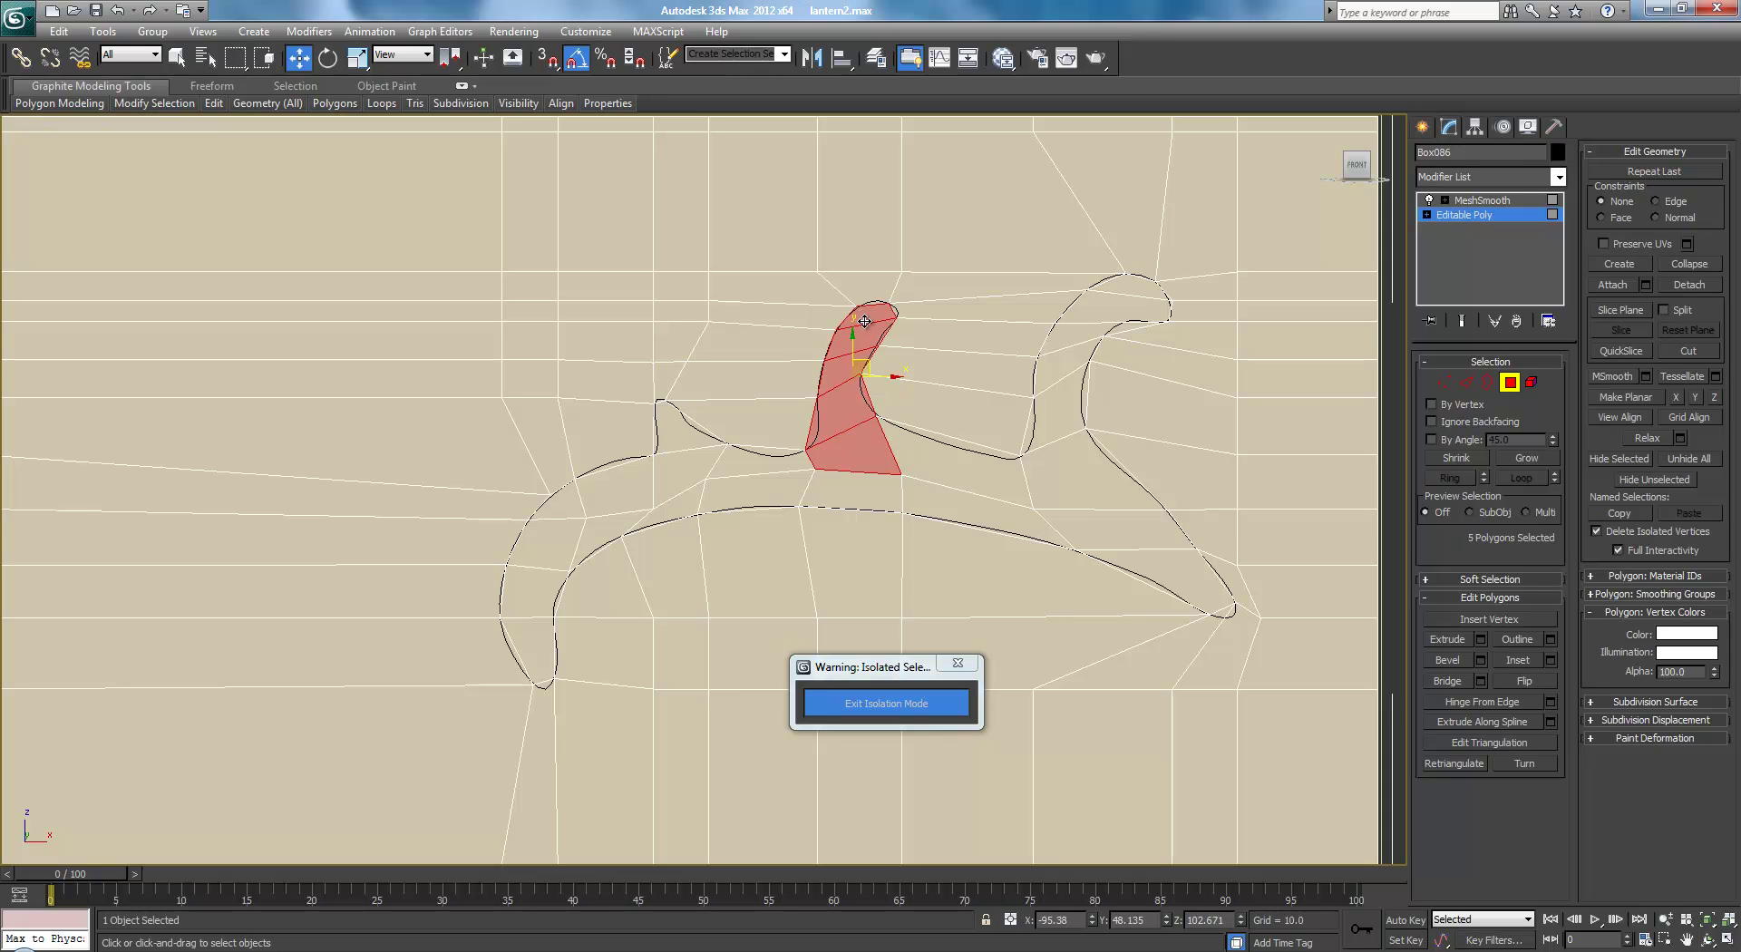
Add the polygons of the right hook's tip and upper curve to the selection
ctrl+click(1124, 292)
ctrl+click(1104, 313)
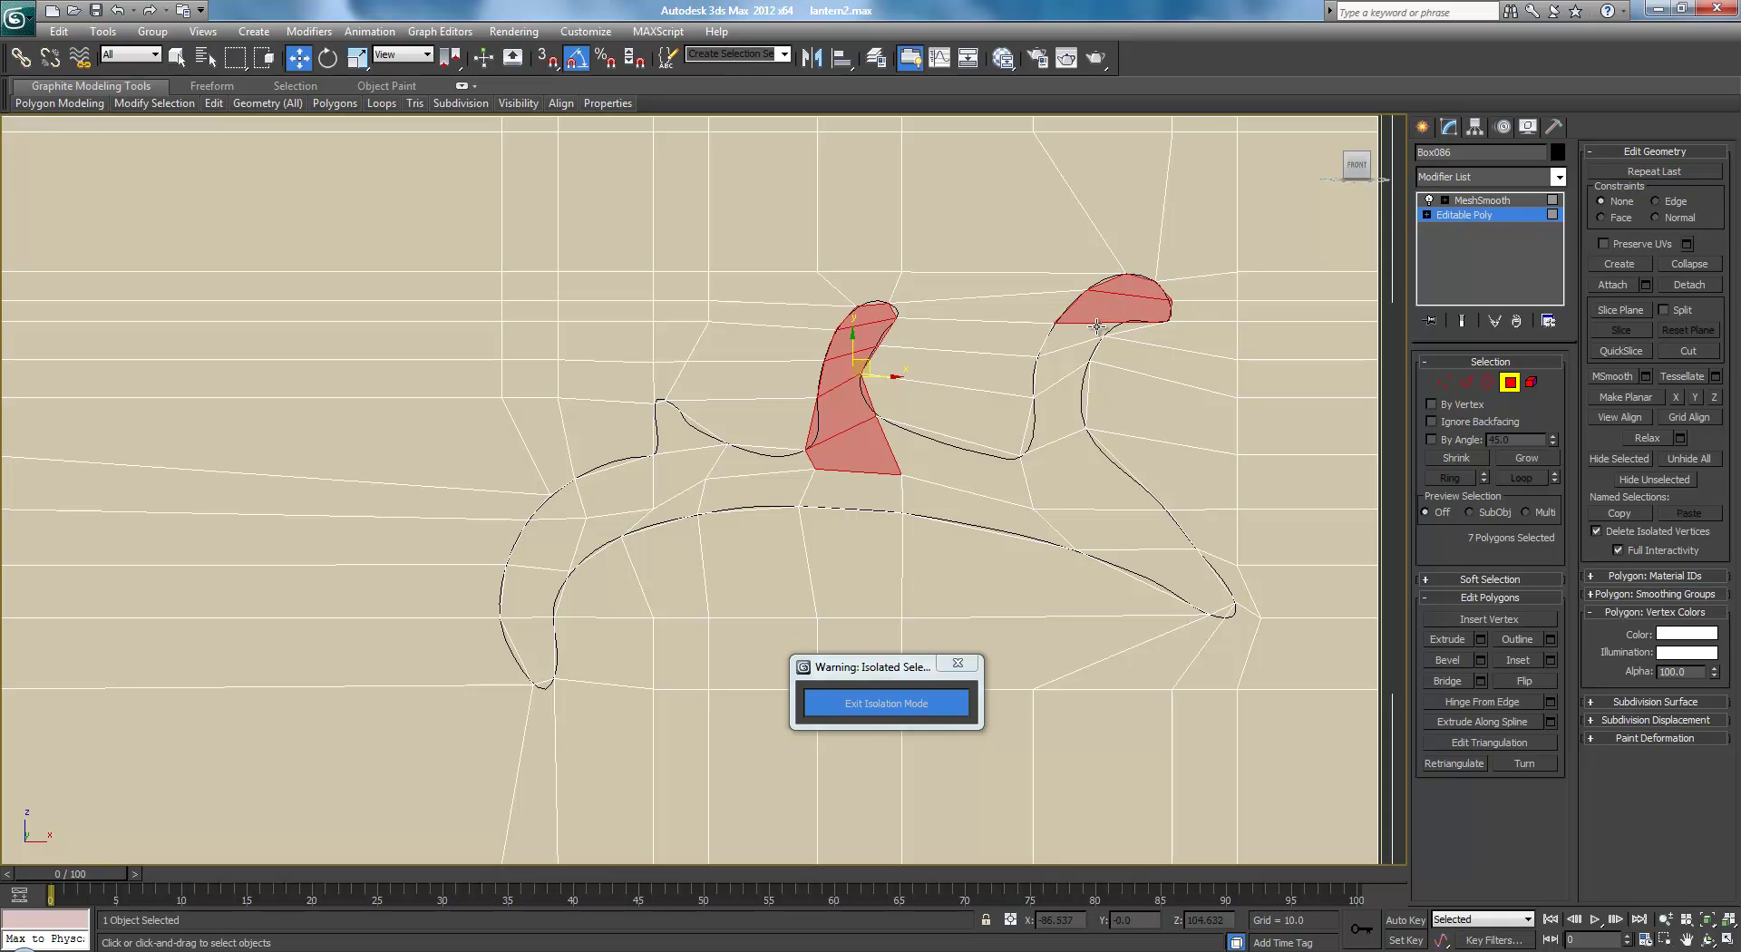
key(q)
ctrl+click(1086, 345)
ctrl+click(1066, 368)
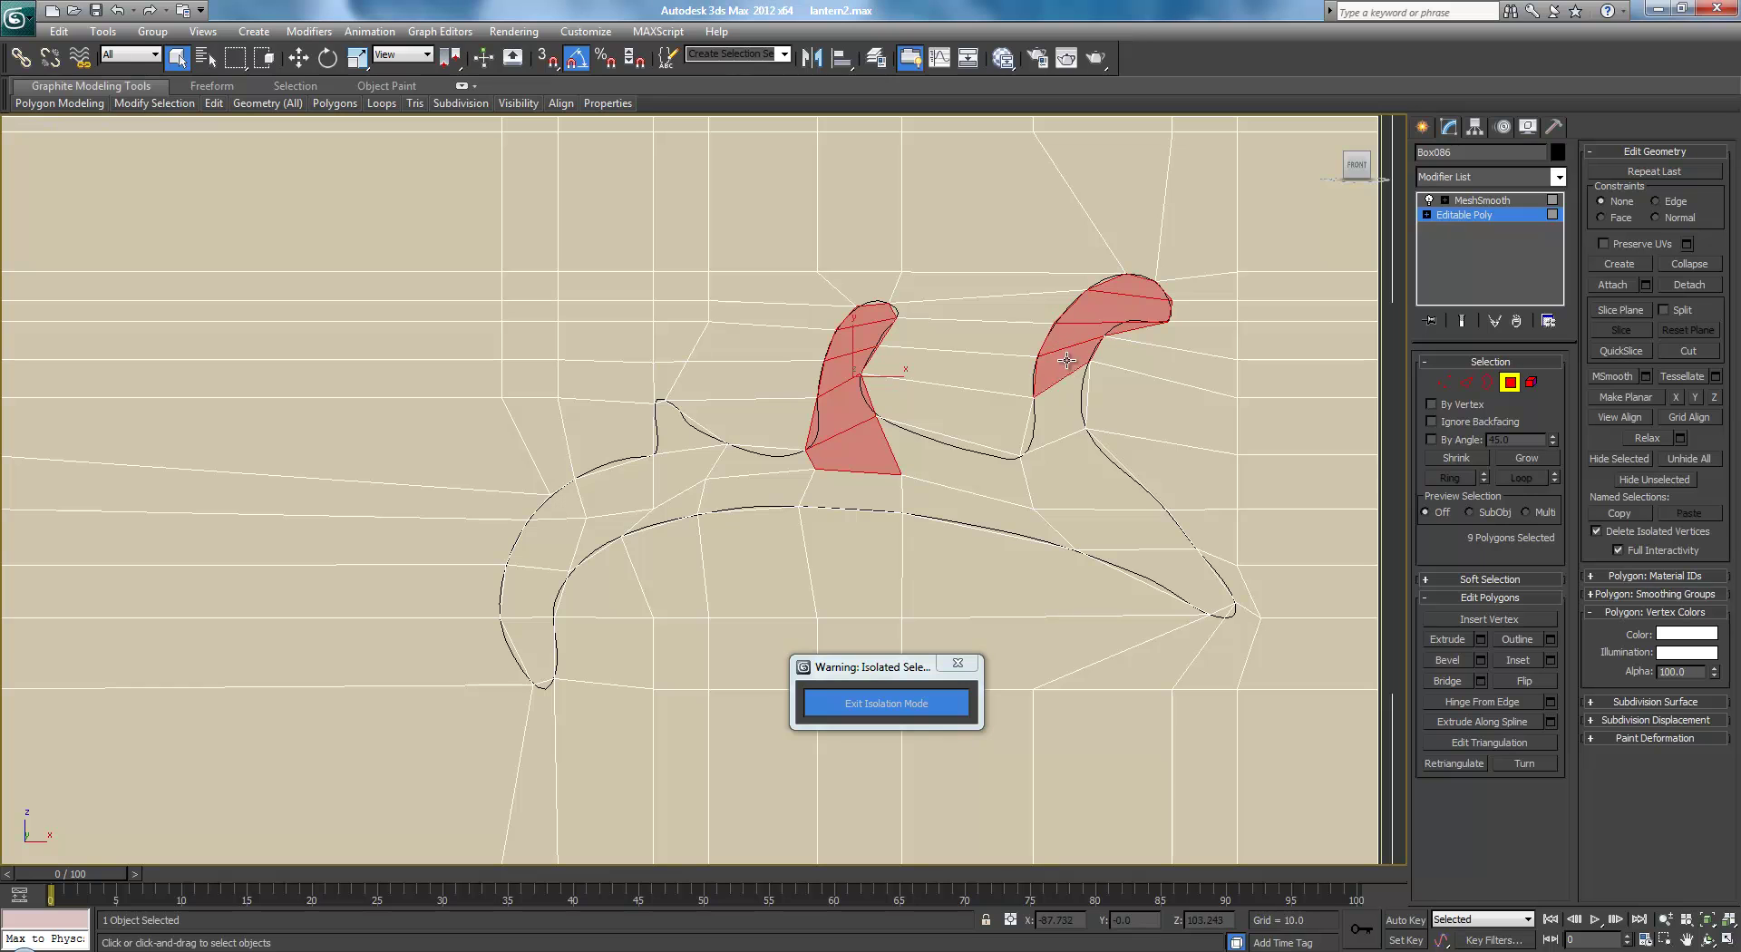
Extend the polygon selection down the right hook's stem to the lower-right point, leaving out the polygon beyond the tip
ctrl+click(1063, 412)
ctrl+click(1086, 471)
ctrl+click(1125, 539)
ctrl+click(1179, 580)
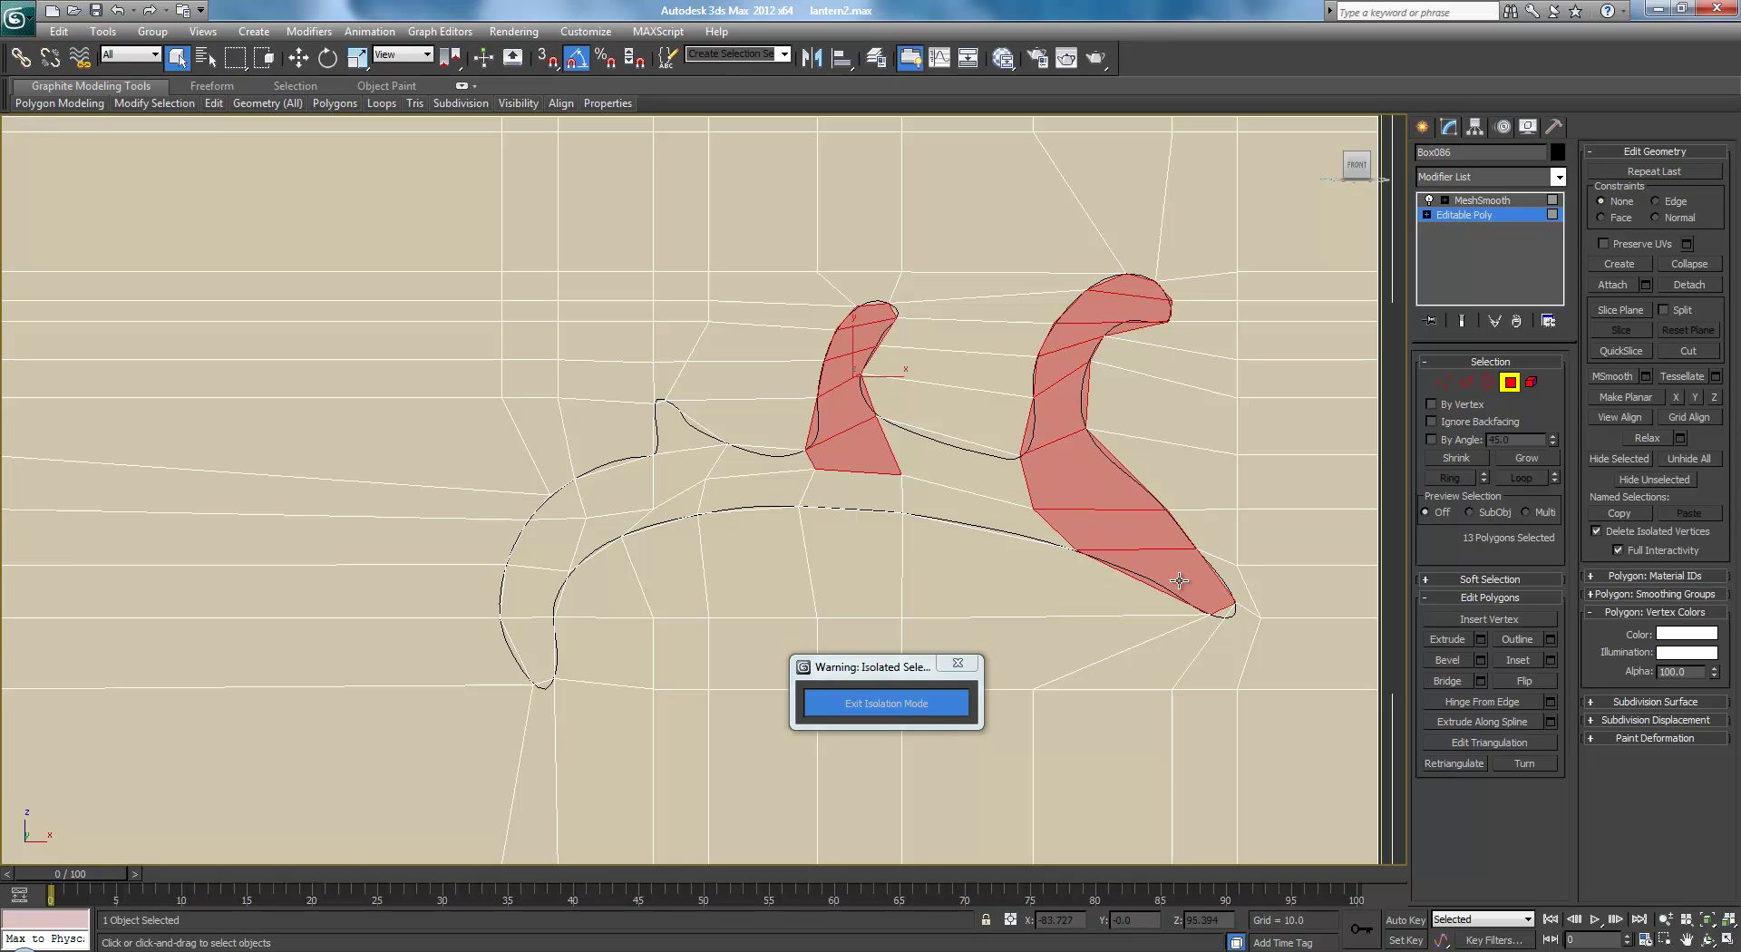
ctrl+click(1224, 614)
alt+click(1214, 624)
Add the two body polygons linking the middle hook's base to the right hook to the selection
scroll(1170, 590, up, 3)
middle_drag(1193, 556, 1317, 645)
ctrl+click(1002, 554)
ctrl+click(1003, 494)
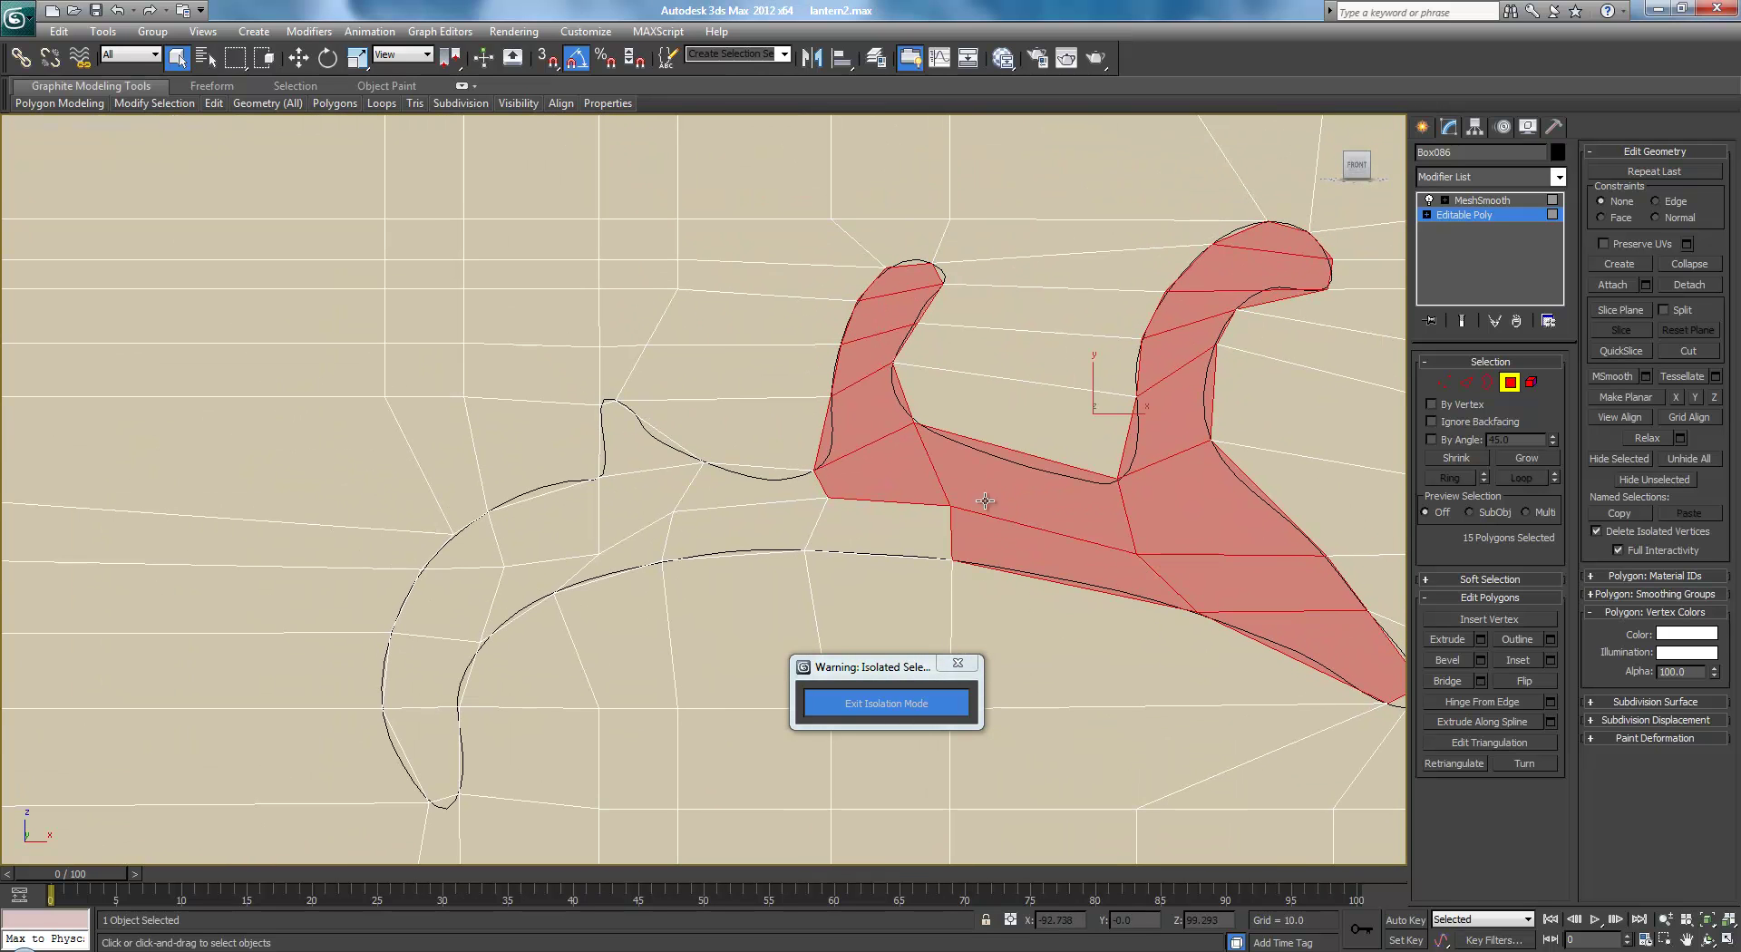
Add the body polygons between the middle hook and the small spike, including the spike itself, to the selection
ctrl+click(879, 533)
ctrl+click(730, 534)
ctrl+click(646, 508)
ctrl+click(713, 490)
ctrl+click(647, 452)
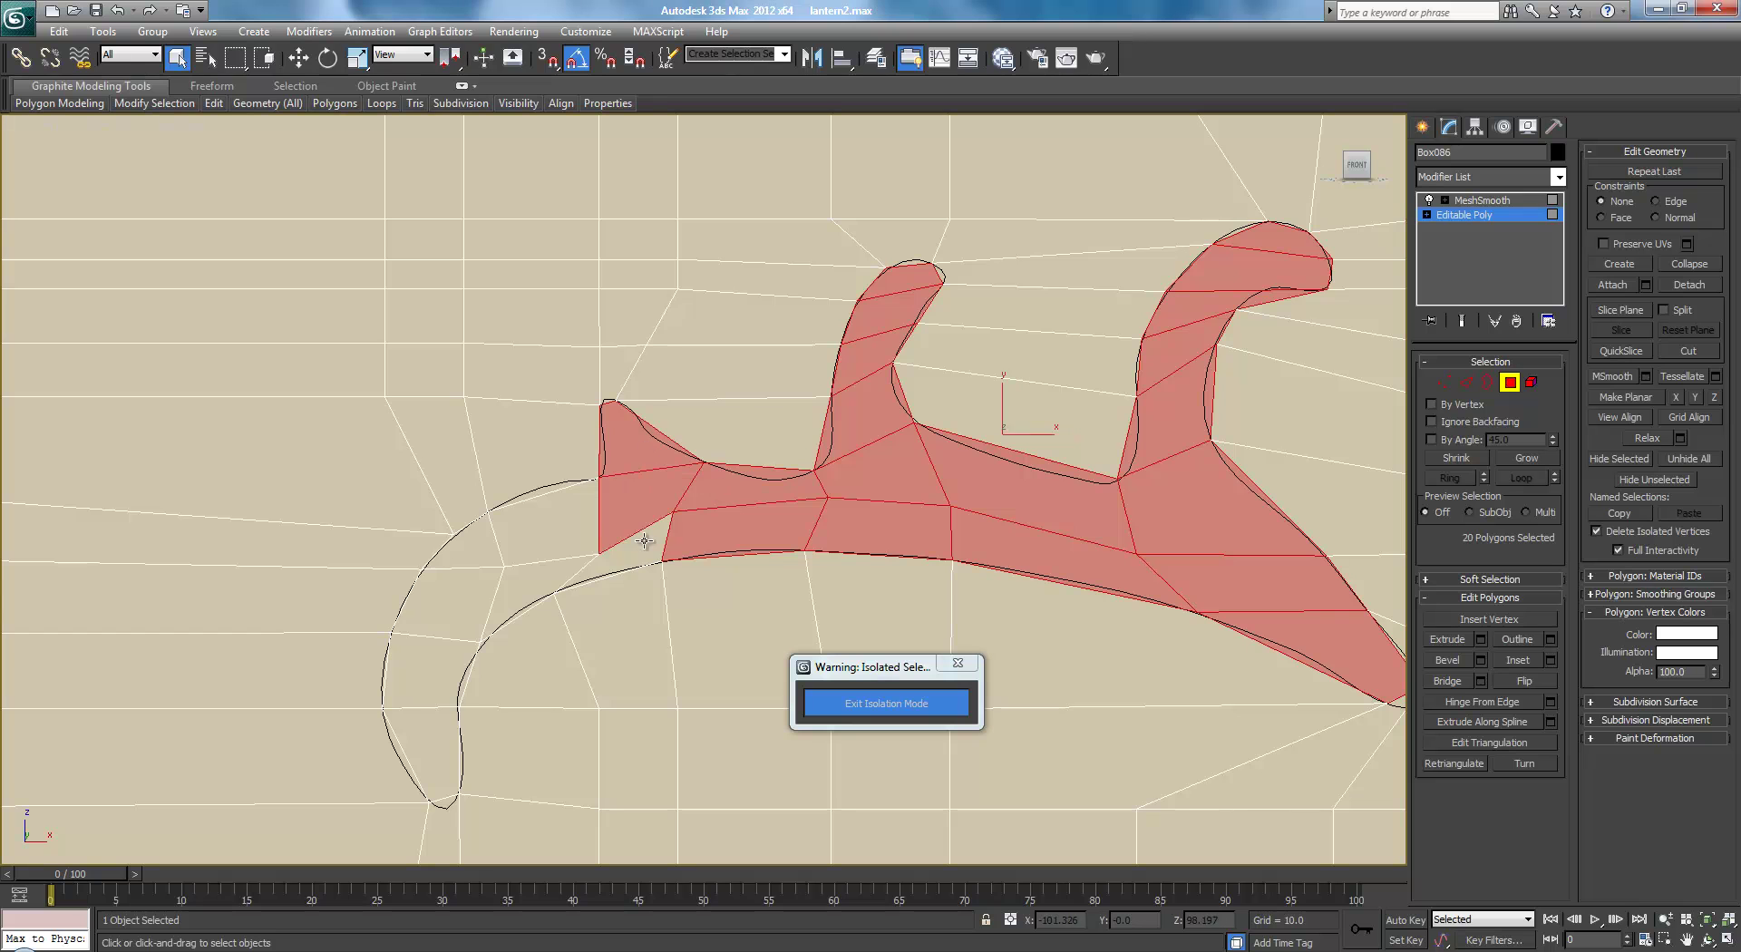
Extend the polygon selection around the ornament's left curved arm down to its lower tip
ctrl+click(624, 564)
ctrl+click(580, 531)
ctrl+click(467, 544)
ctrl+click(475, 586)
ctrl+click(533, 593)
ctrl+click(427, 662)
ctrl+click(426, 754)
Add the matching large hook's polygons on the box's back face to the selection, from its tip down its stem
scroll(754, 528, down, 3)
middle_drag(982, 464, 982, 402)
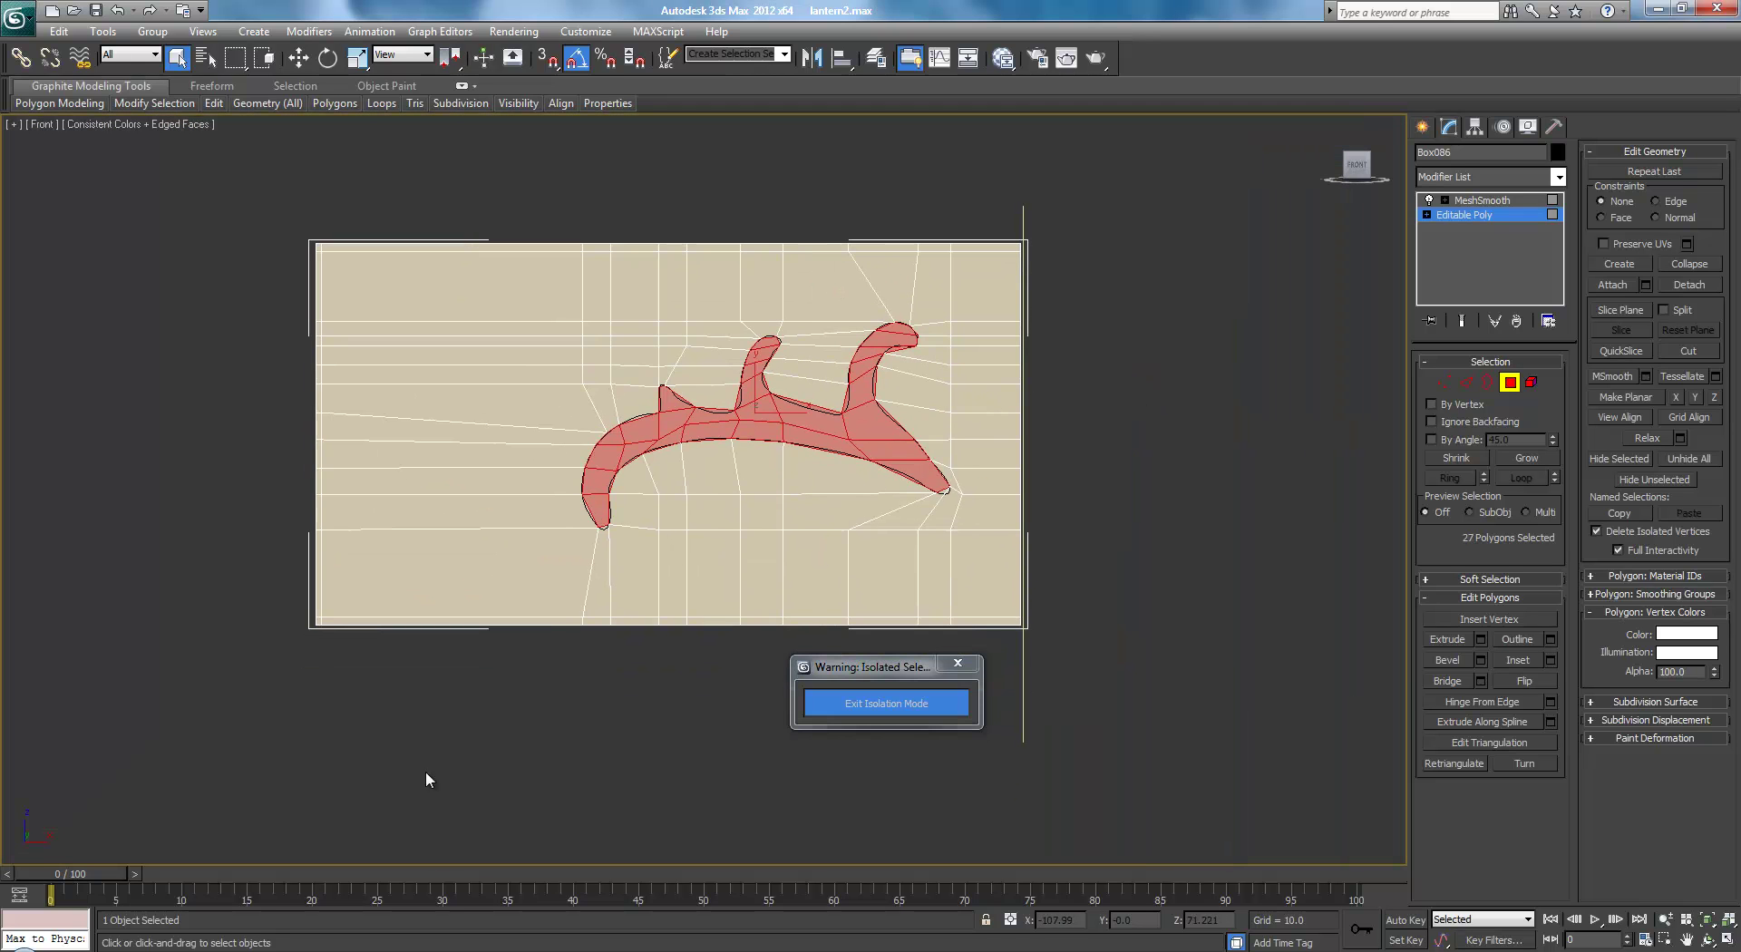
middle_drag(1034, 474, 1070, 493)
key(p)
scroll(1016, 497, down, 2)
alt+middle_drag(925, 485, 619, 481)
scroll(621, 487, up, 6)
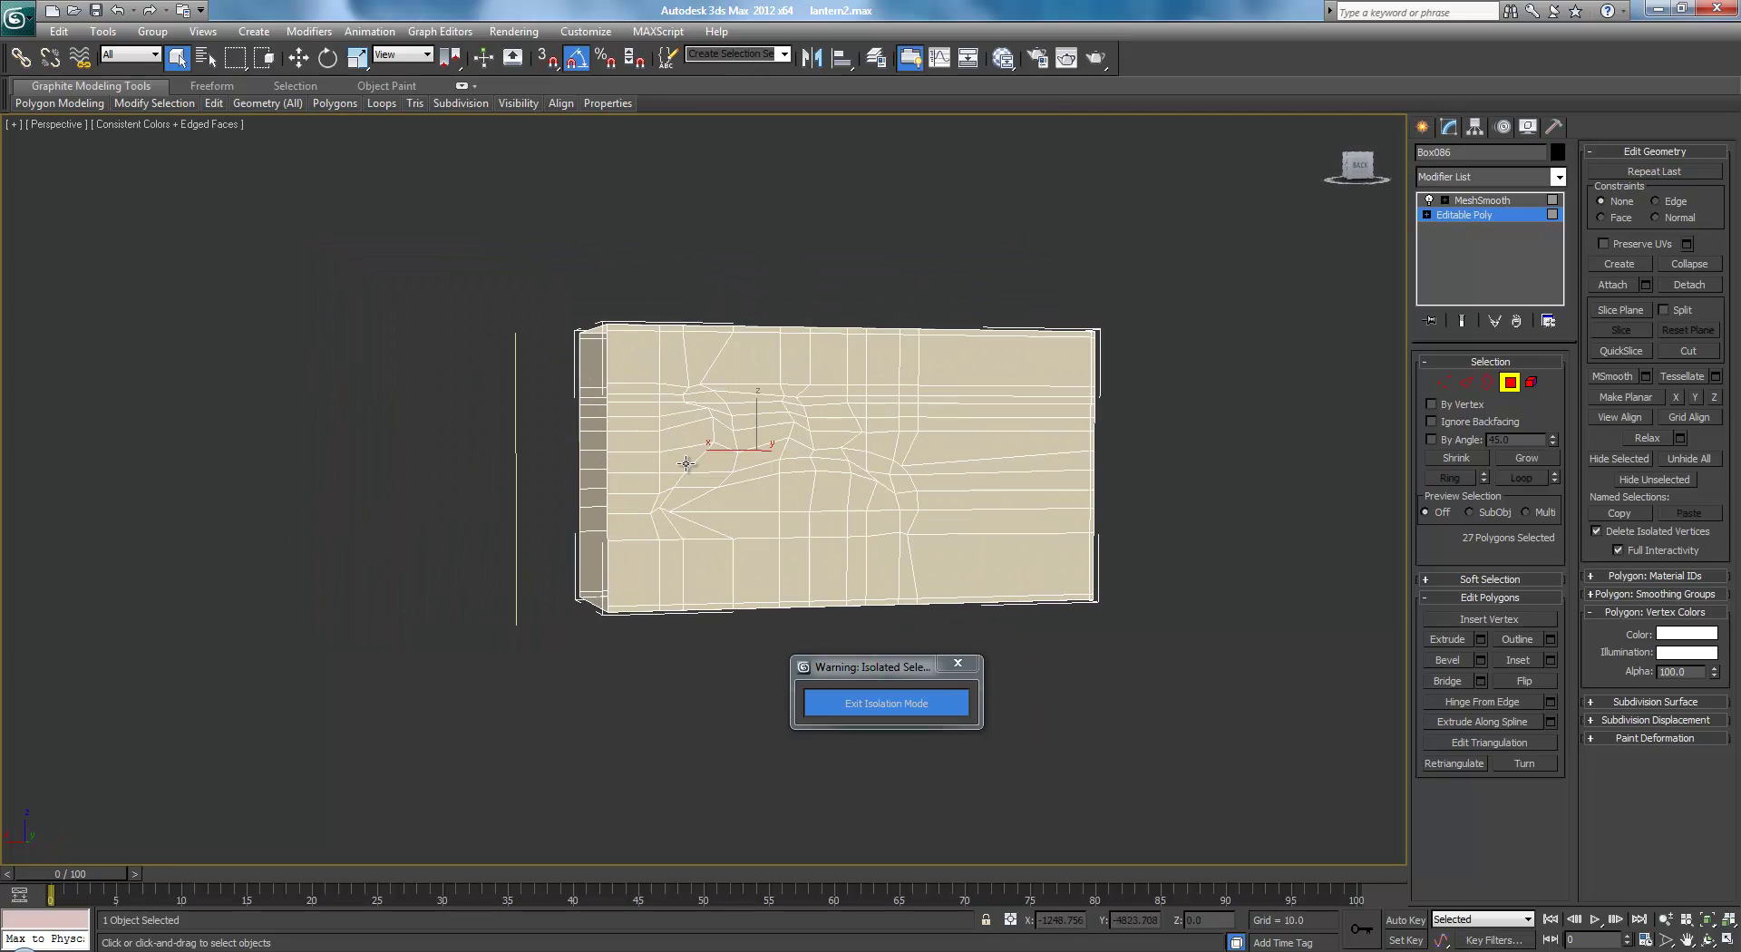
mouse_move(993, 469)
alt+middle_down()
mouse_move(1042, 466)
mouse_move(1042, 419)
mouse_move(1030, 470)
mouse_move(1303, 478)
mouse_move(1015, 474)
alt+middle_up()
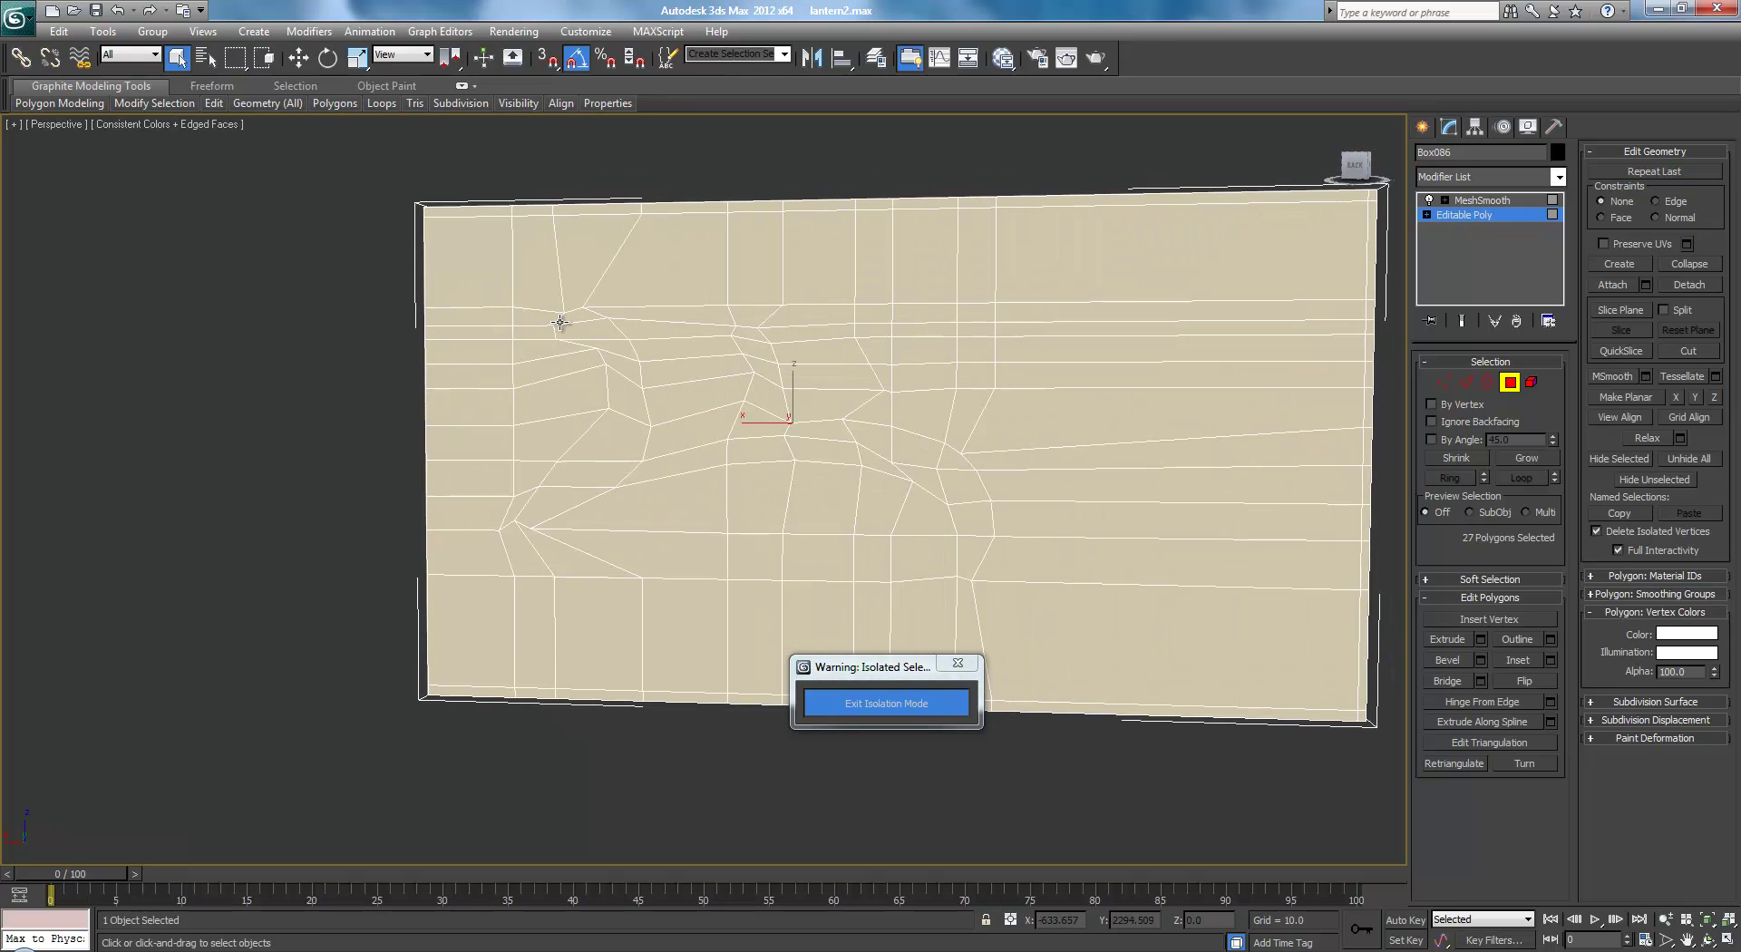
ctrl+click(588, 319)
ctrl+click(613, 334)
ctrl+click(626, 354)
ctrl+click(632, 374)
ctrl+click(635, 399)
ctrl+click(625, 427)
ctrl+click(598, 444)
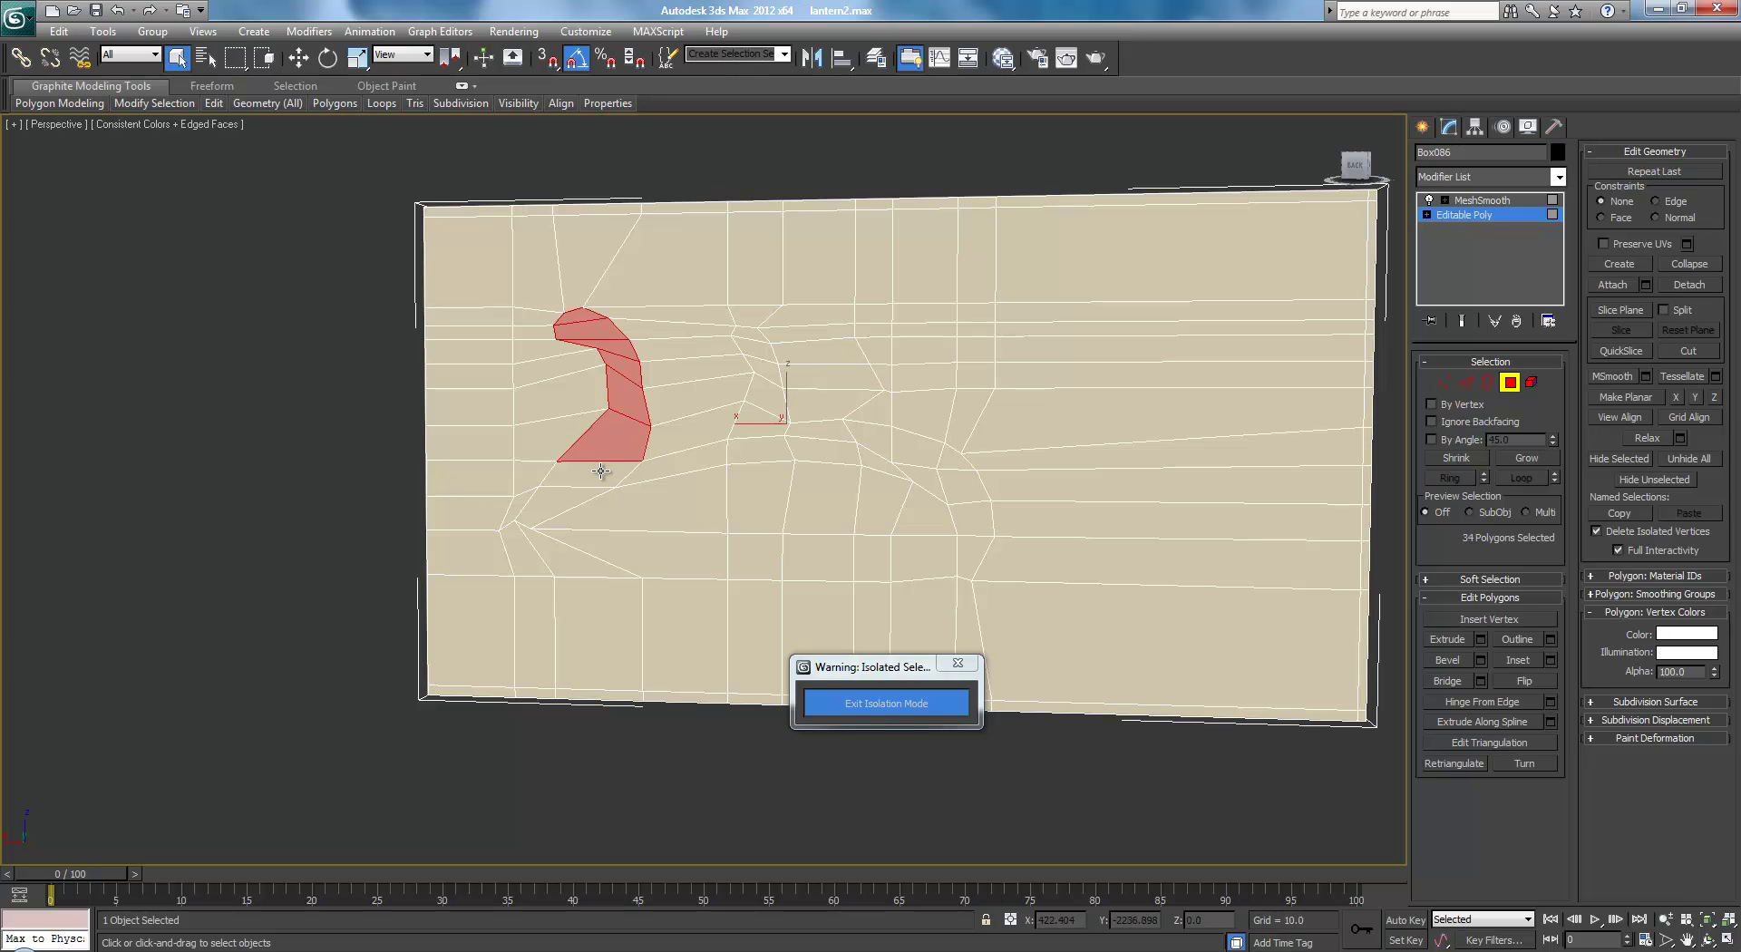
Extend the back-face selection from the large hook's base down to the ornament's lower point
alt+middle_drag(704, 431, 884, 434)
alt+click(721, 433)
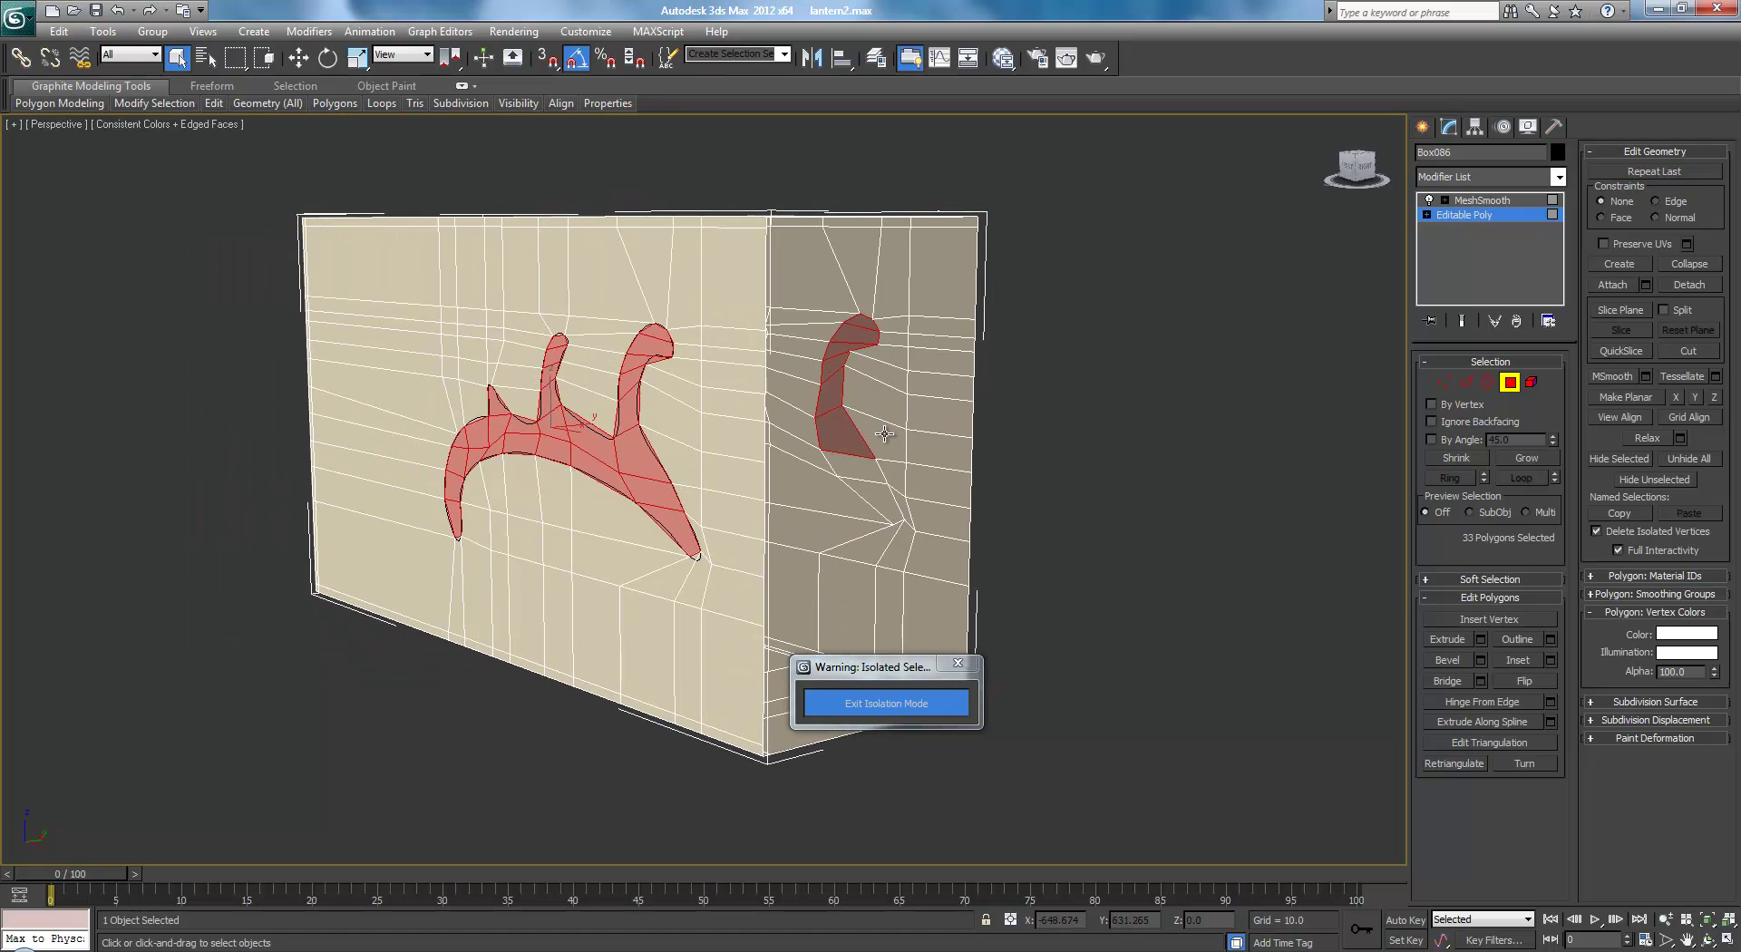
ctrl+click(860, 479)
ctrl+click(864, 491)
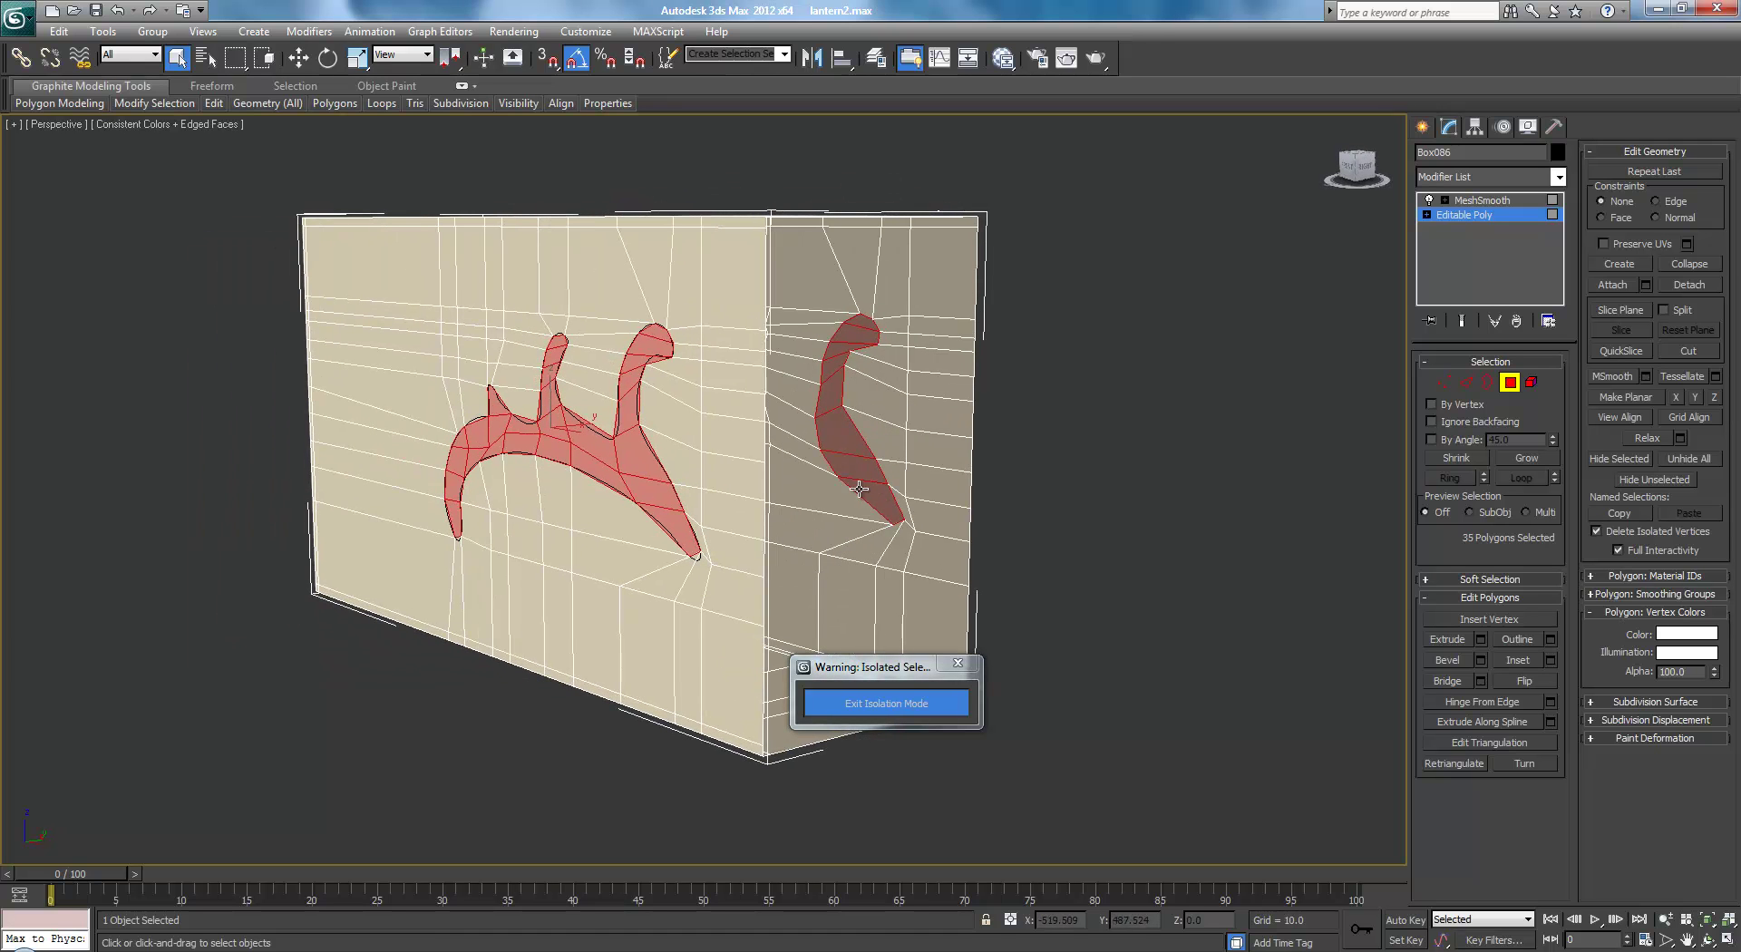
Add the back face's linking body polygons and the middle hook up to its tip to the selection
ctrl+click(789, 443)
ctrl+click(788, 420)
alt+middle_drag(787, 420, 783, 411)
ctrl+click(778, 402)
ctrl+click(773, 381)
ctrl+click(773, 363)
ctrl+click(774, 349)
ctrl+click(779, 336)
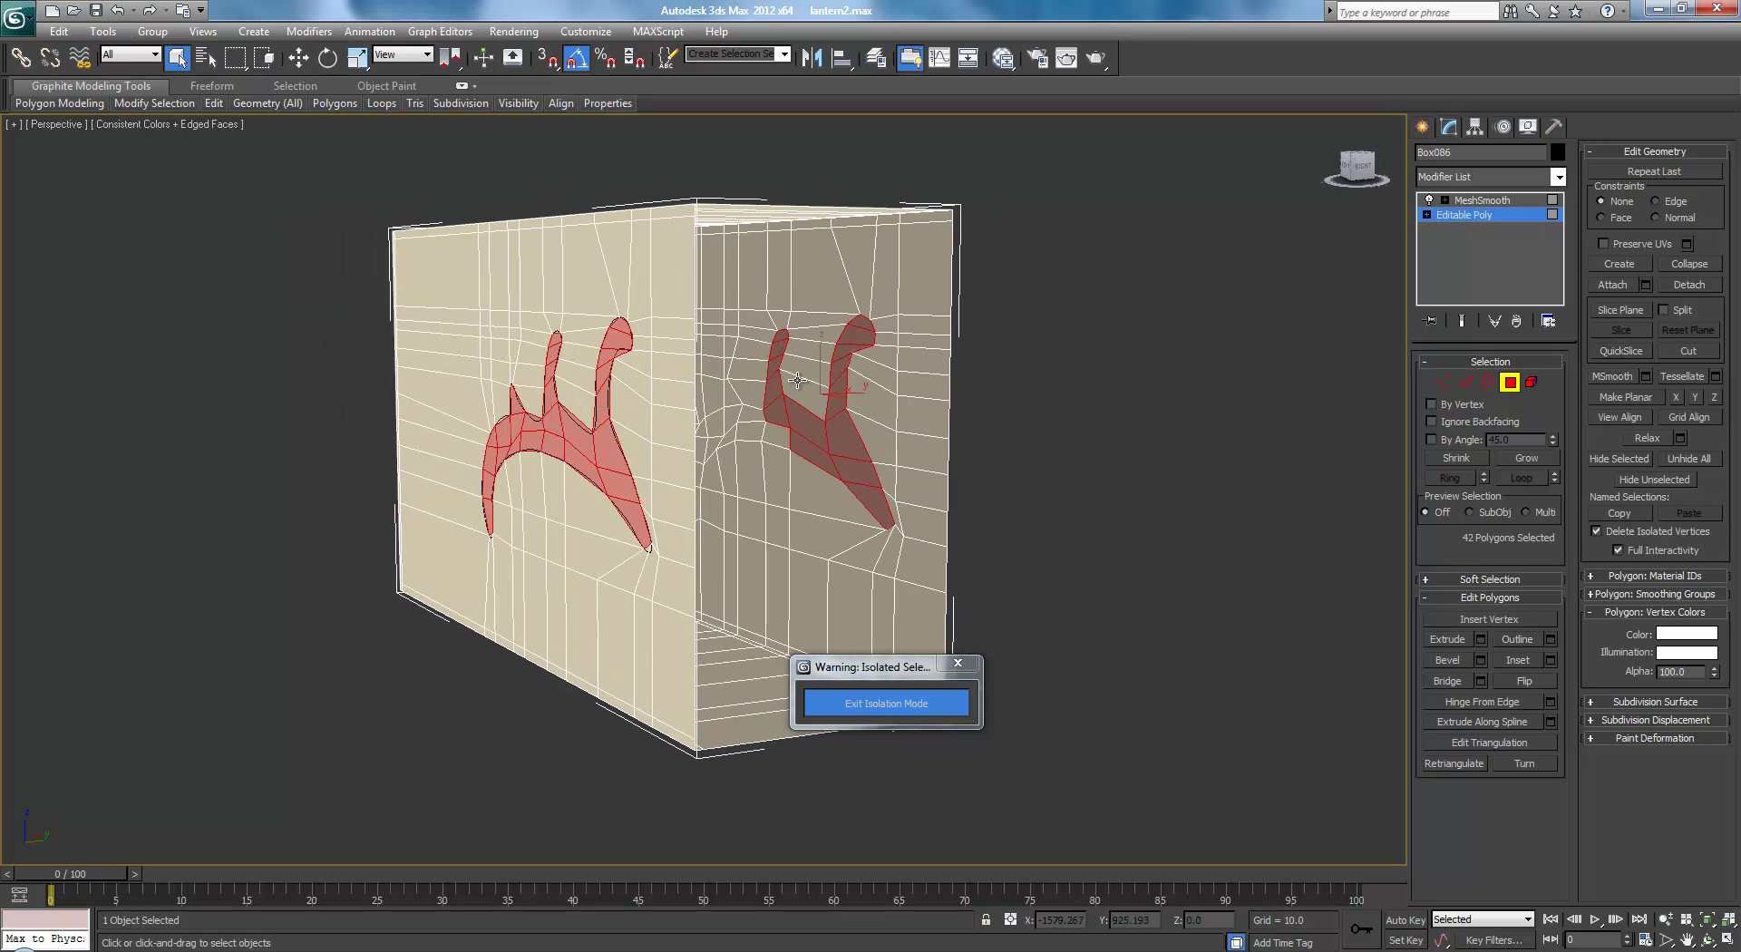
Add the rest of the back-face ornament to the selection: the remaining body, the small spike and the curved arm
ctrl+click(776, 437)
ctrl+click(754, 430)
ctrl+click(736, 414)
ctrl+click(724, 413)
ctrl+click(730, 395)
ctrl+click(730, 438)
ctrl+click(710, 447)
ctrl+click(717, 424)
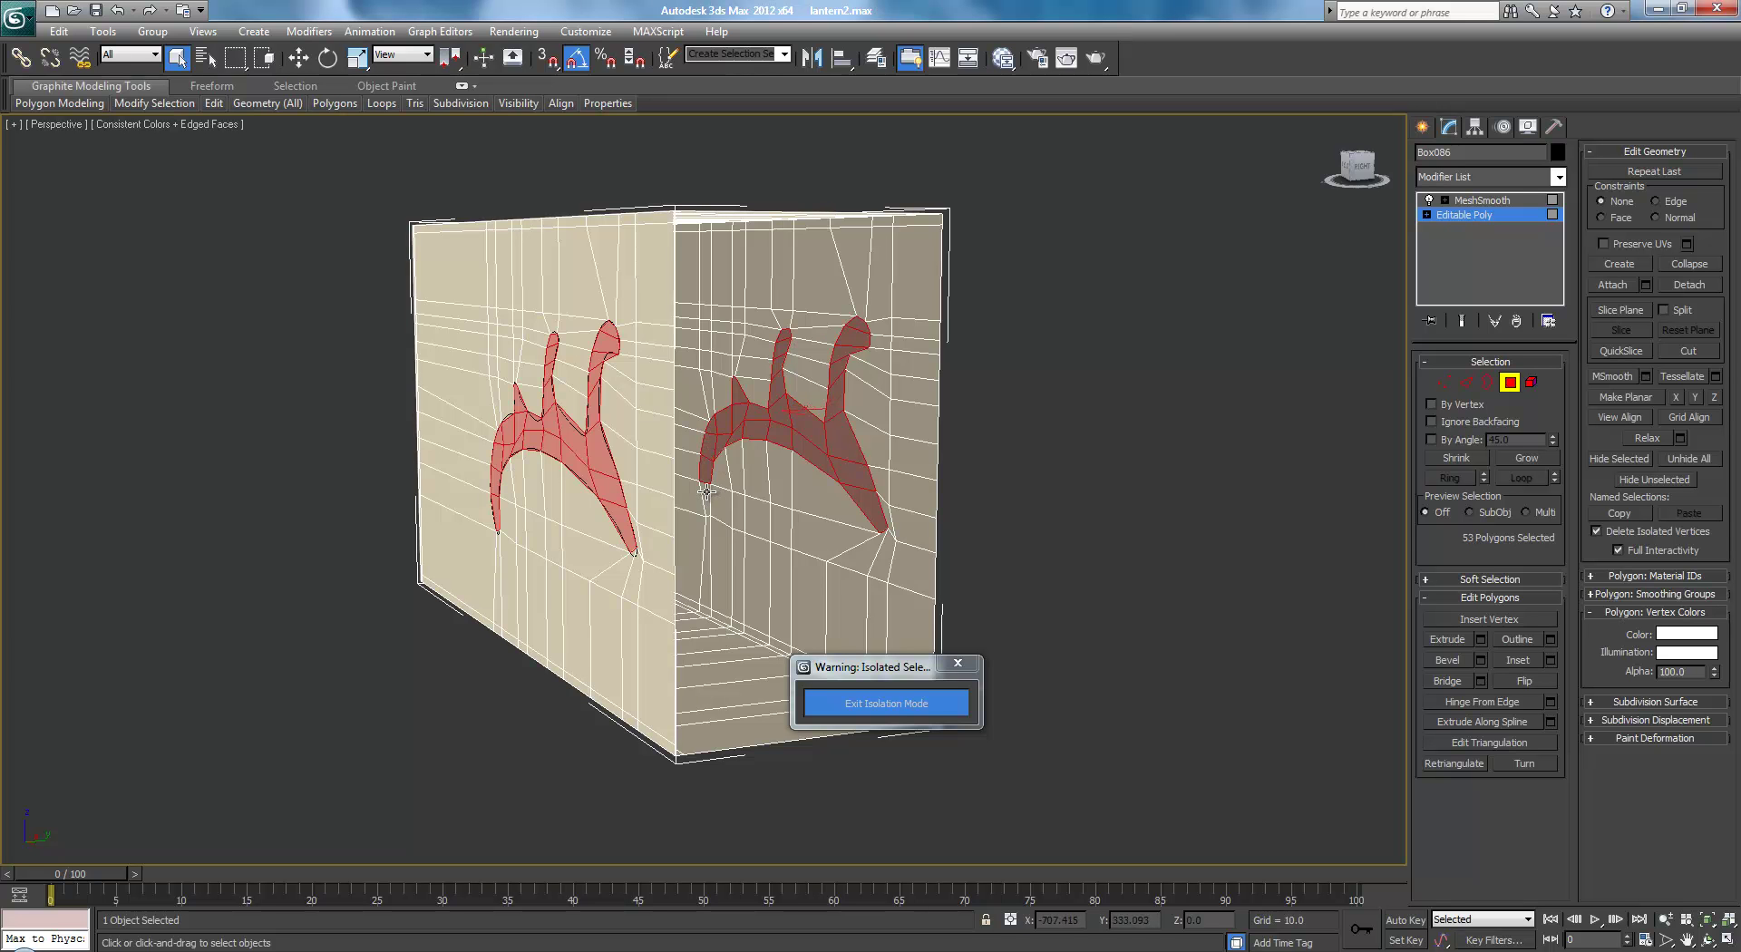
Try to bridge the selected front and back ornament polygons through the box, and clear the polygon selection
mouse_move(713, 491)
alt+middle_down()
mouse_move(739, 478)
mouse_move(680, 489)
mouse_move(723, 498)
alt+middle_up()
click(1449, 677)
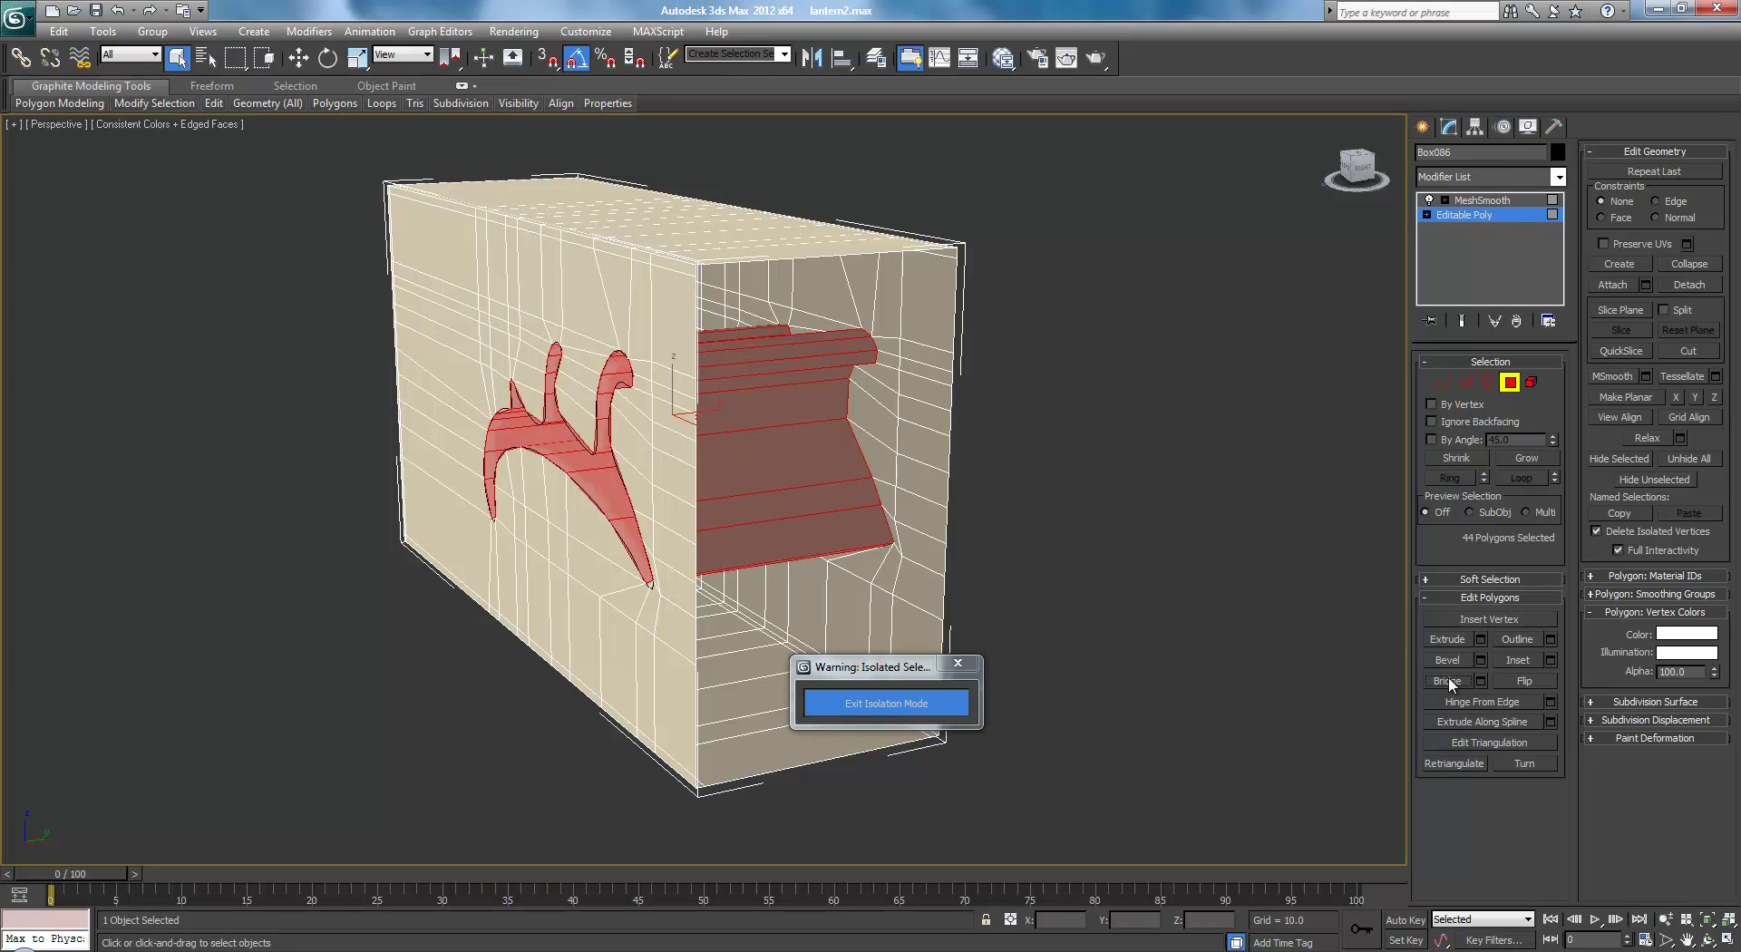
mouse_move(988, 450)
alt+middle_down()
mouse_move(1074, 421)
mouse_move(1175, 443)
mouse_move(1092, 454)
mouse_move(945, 426)
mouse_move(1010, 452)
alt+middle_up()
click(1175, 443)
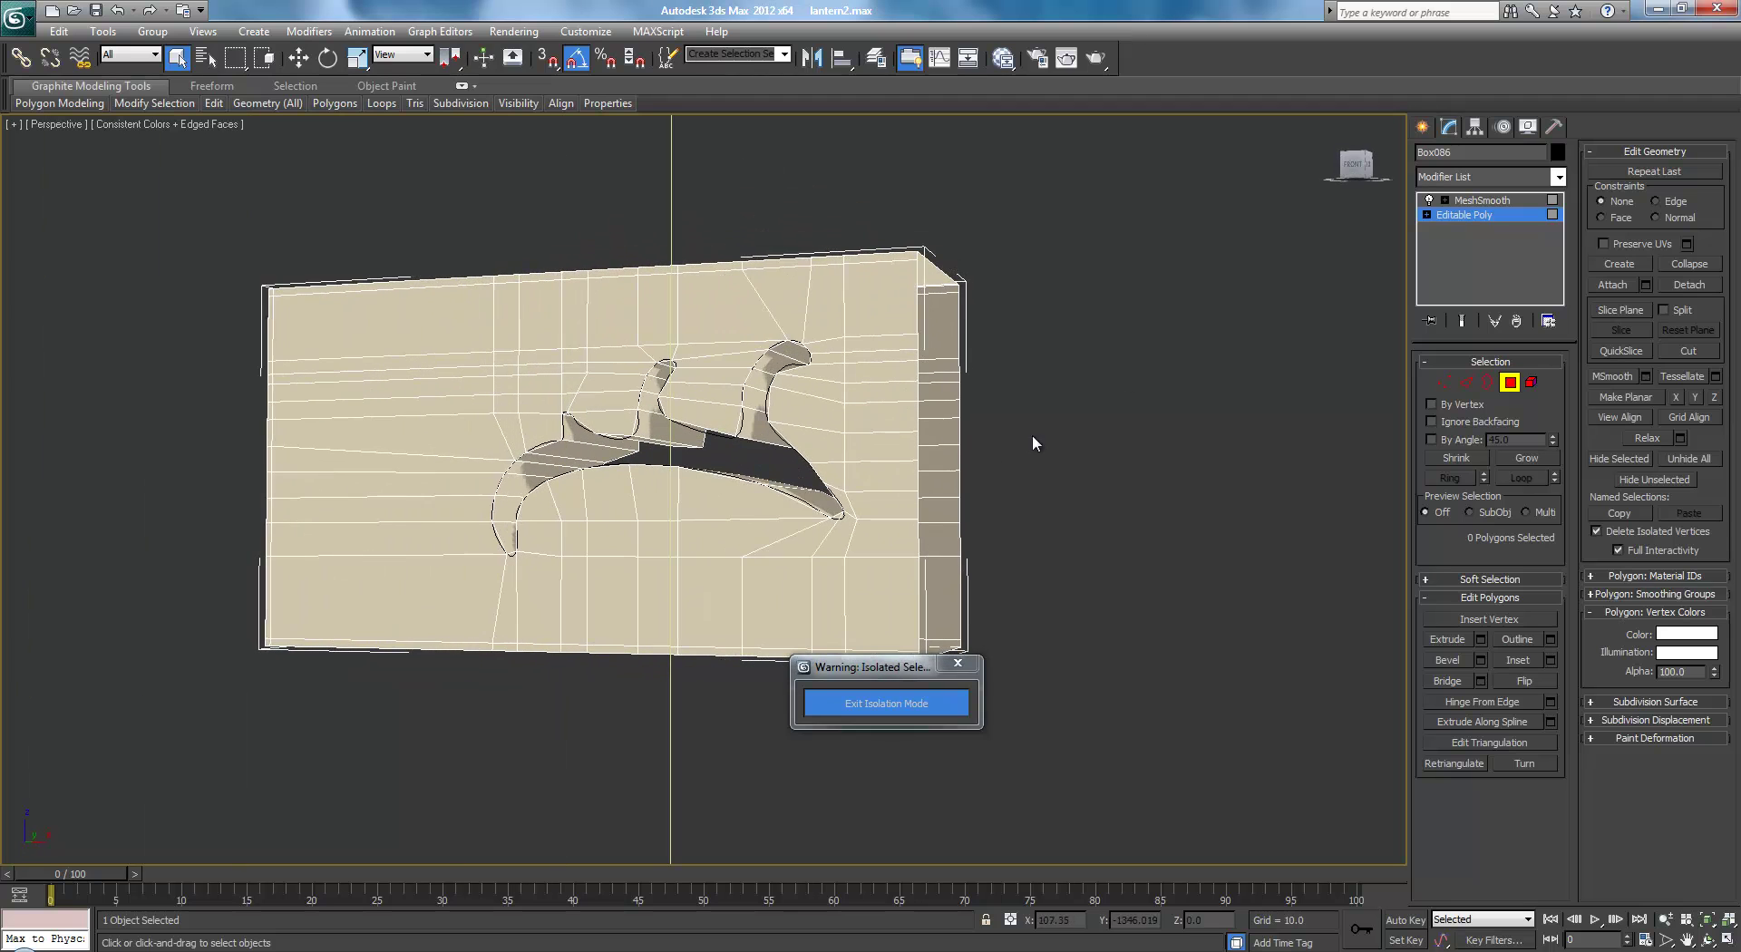
Return to the MeshSmooth modifier with edged faces hidden and set its iterations to 3
click(1451, 215)
click(1482, 200)
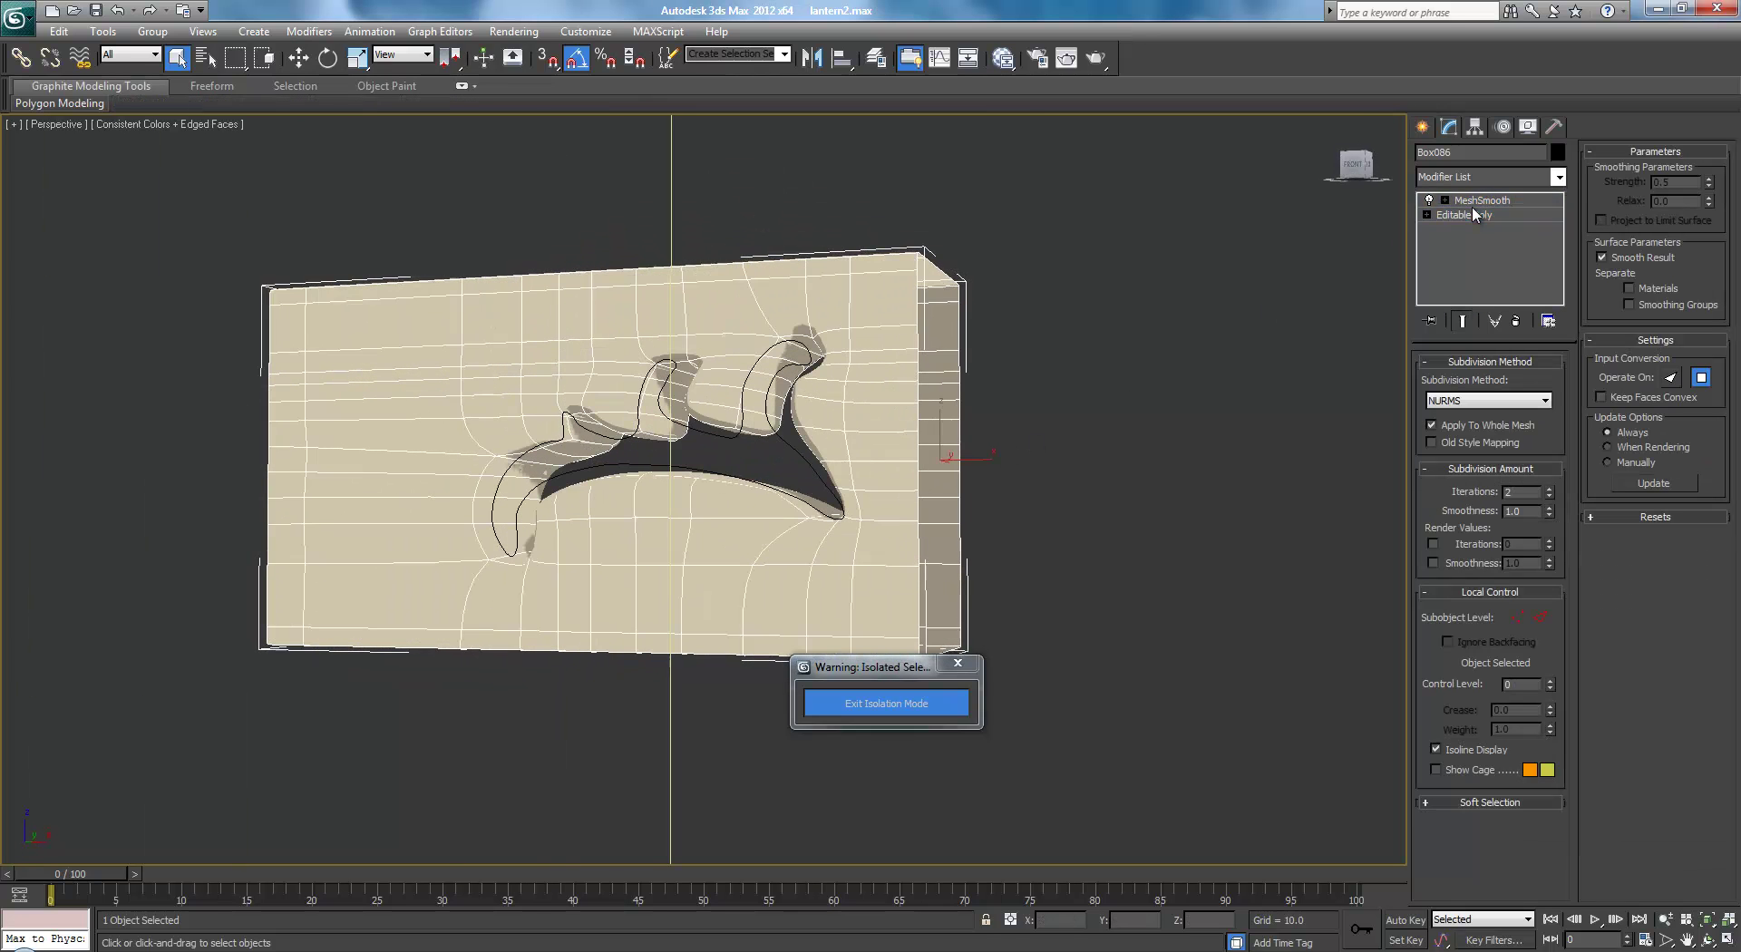
key(F4)
alt+middle_drag(1030, 459, 1117, 503)
click(1550, 487)
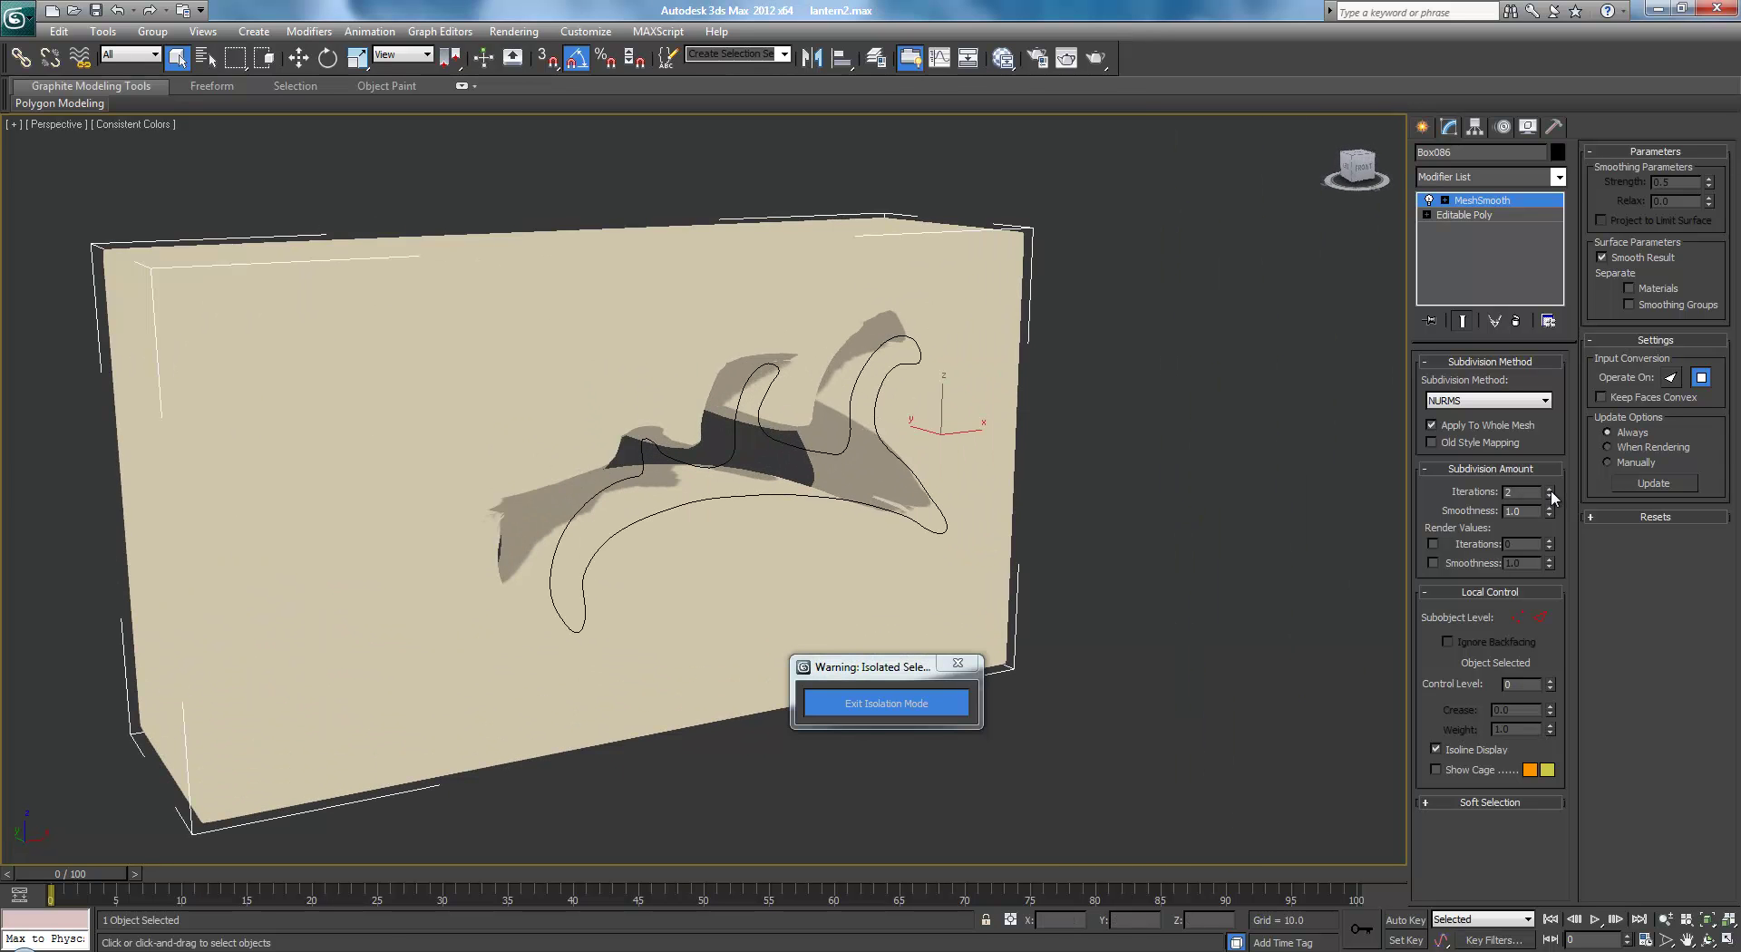
click(1549, 487)
Switch the perspective view to Shaded display and inspect the smoothed cut-out
mouse_move(1319, 500)
alt+middle_down()
mouse_move(1123, 455)
mouse_move(907, 458)
mouse_move(929, 469)
alt+middle_up()
click(132, 125)
click(145, 160)
mouse_move(494, 311)
alt+middle_down()
mouse_move(572, 342)
mouse_move(498, 280)
mouse_move(451, 311)
mouse_move(590, 338)
mouse_move(525, 330)
mouse_move(635, 399)
mouse_move(691, 409)
alt+middle_up()
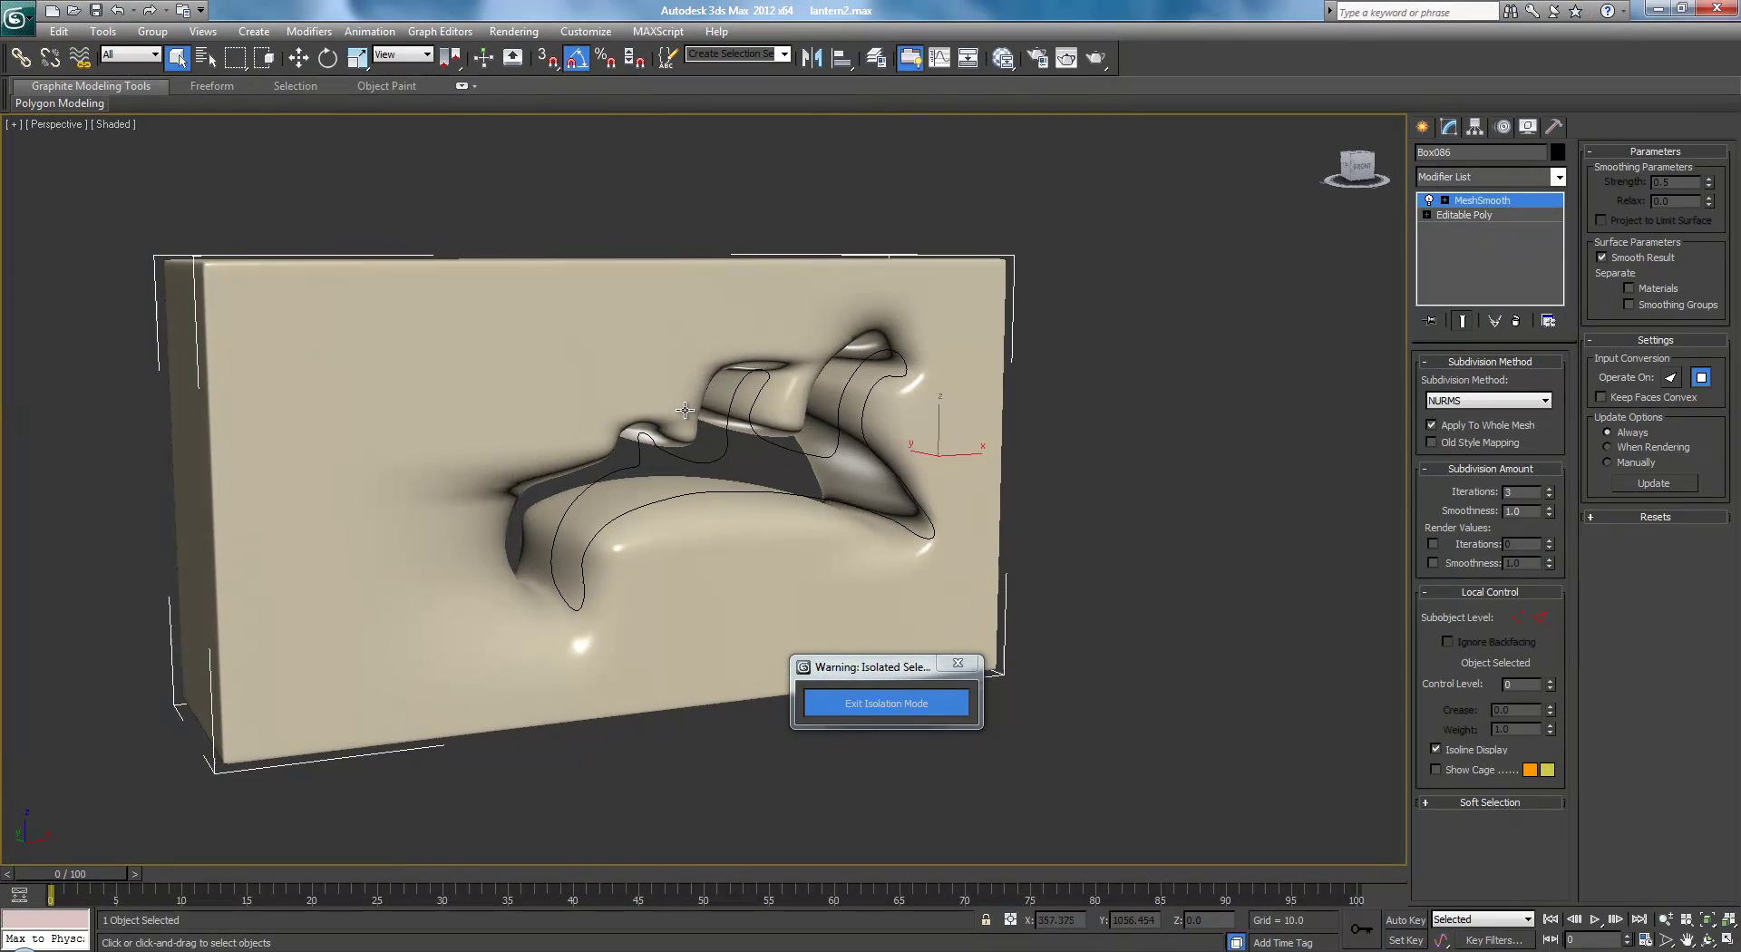
Exit isolation mode and set the MeshSmooth iterations to 2 while inspecting the cut-out on the lantern
click(886, 704)
alt+middle_drag(886, 665, 852, 562)
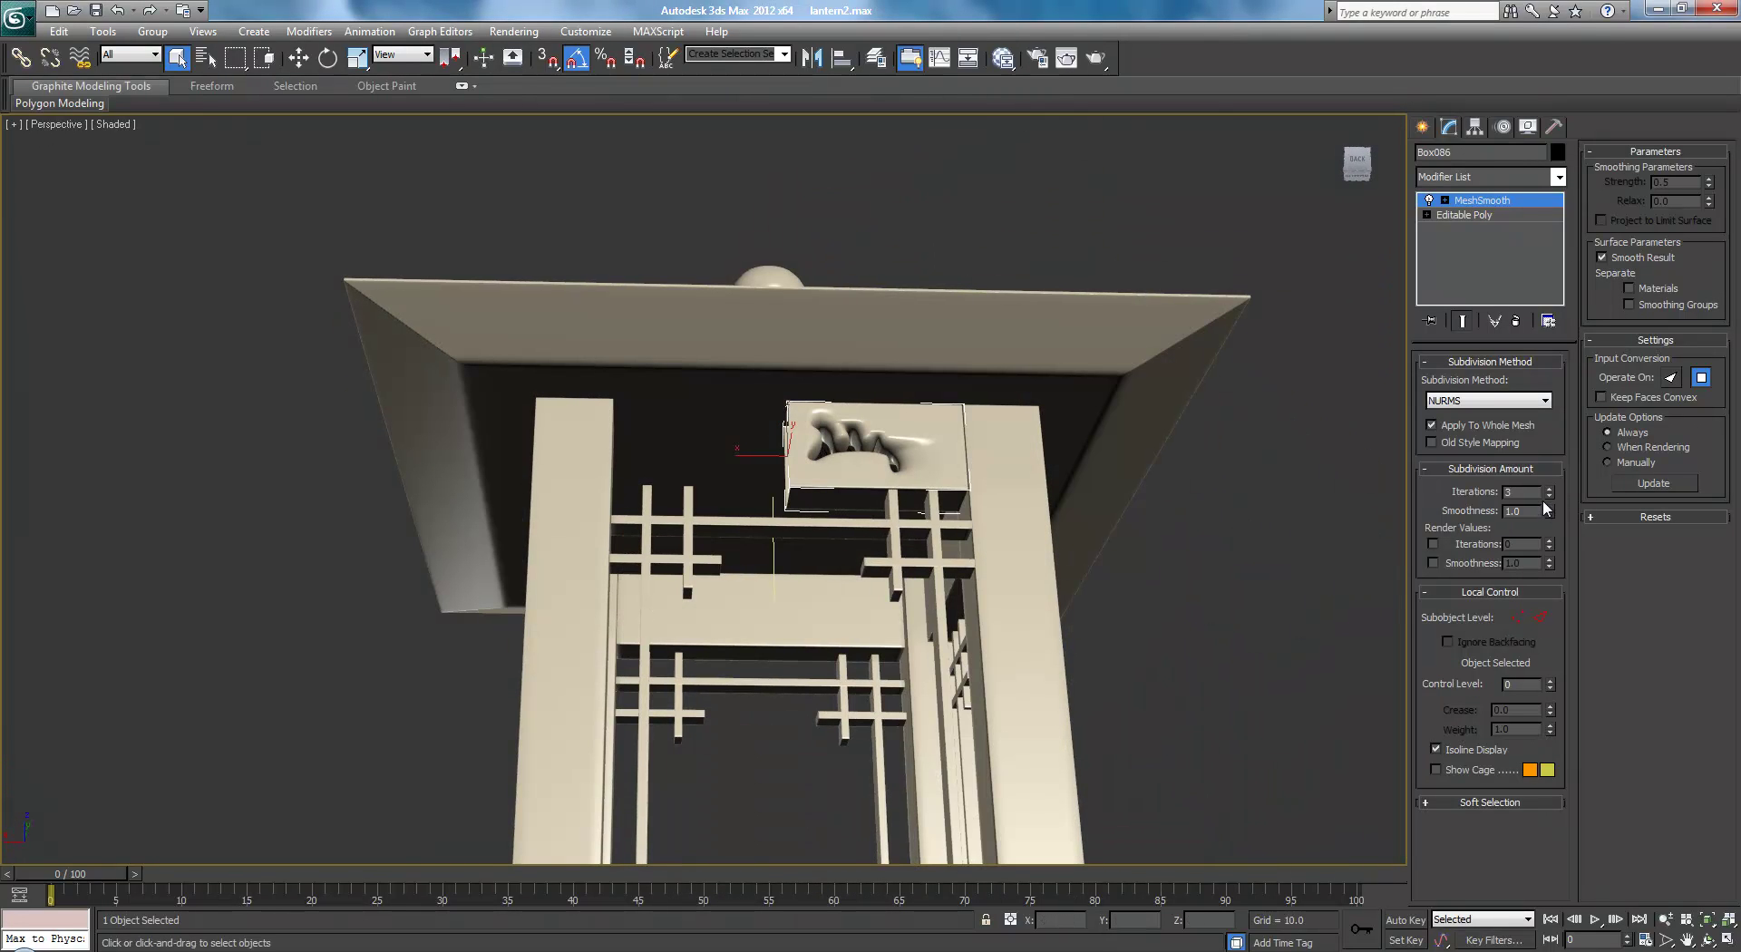
scroll(932, 533, up, 5)
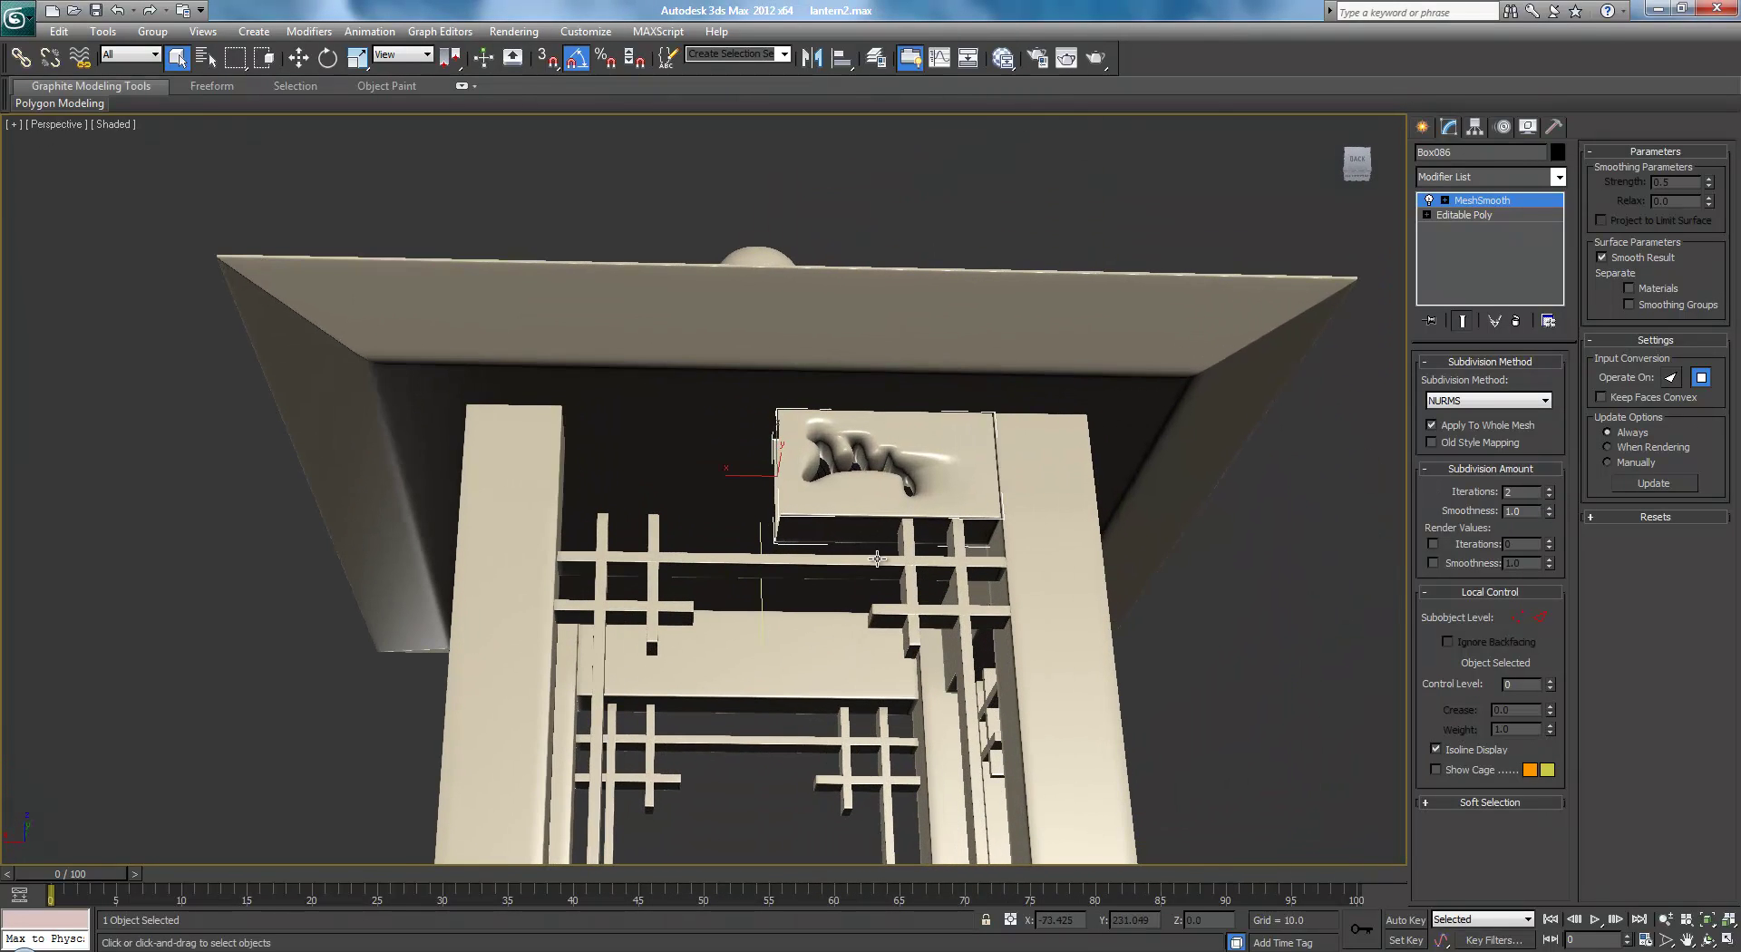
scroll(925, 535, up, 6)
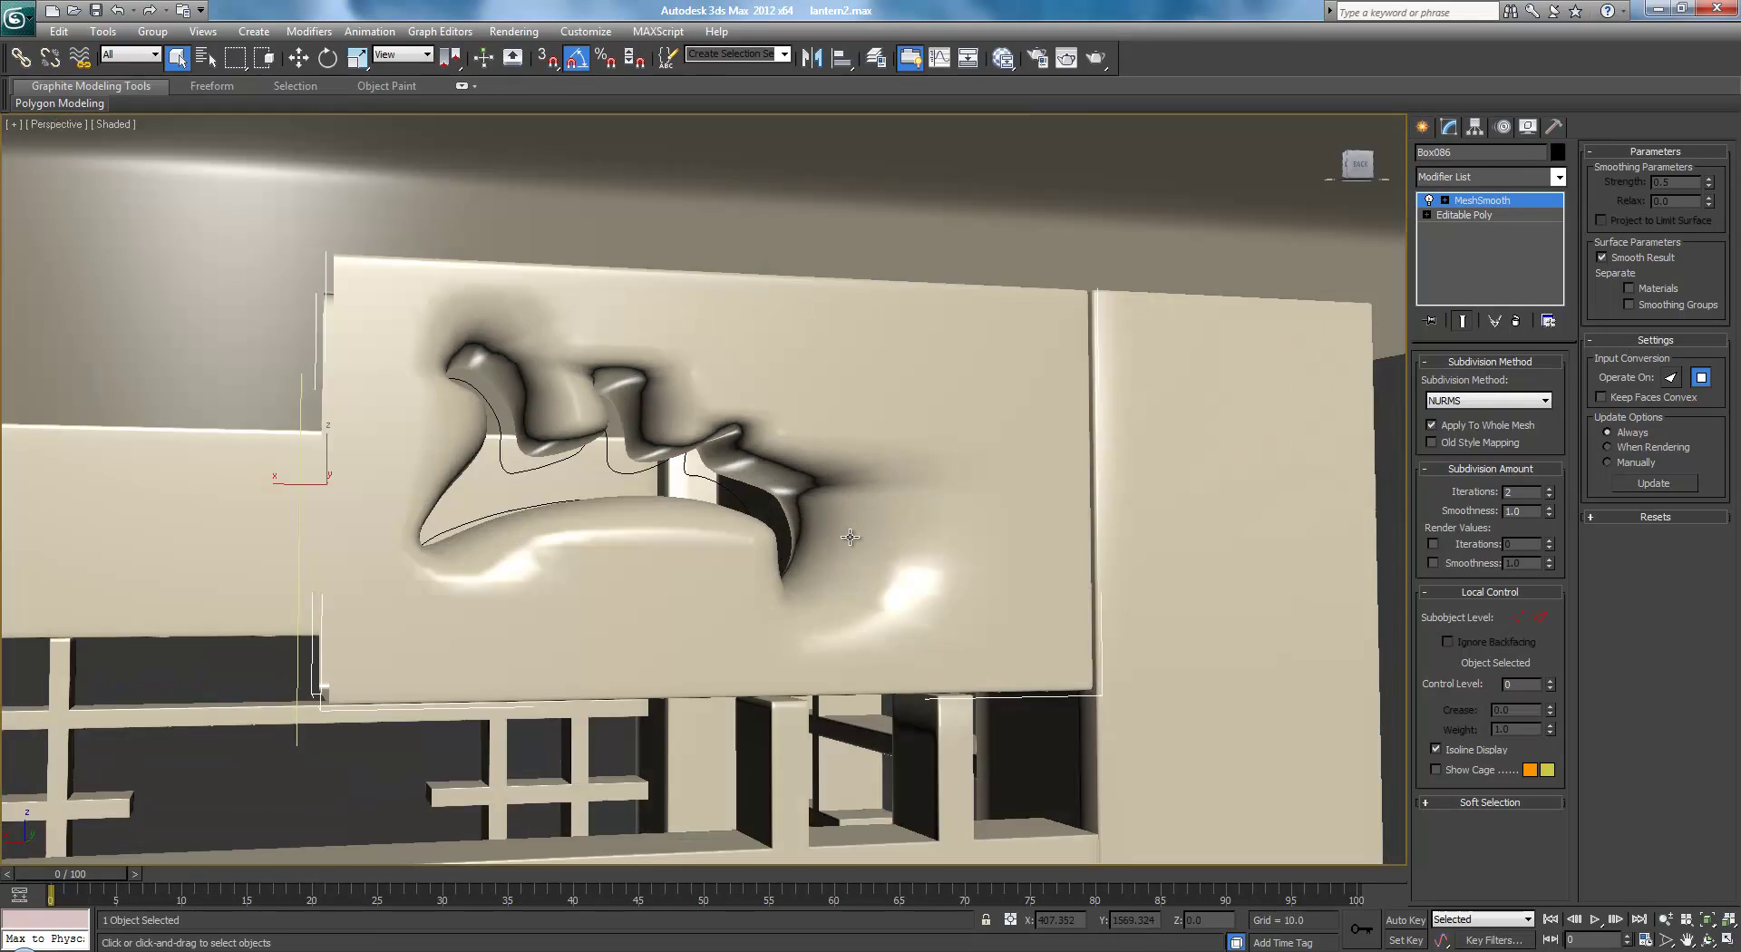
mouse_move(849, 537)
alt+middle_down()
mouse_move(1030, 540)
mouse_move(903, 495)
mouse_move(798, 517)
mouse_move(841, 556)
alt+middle_up()
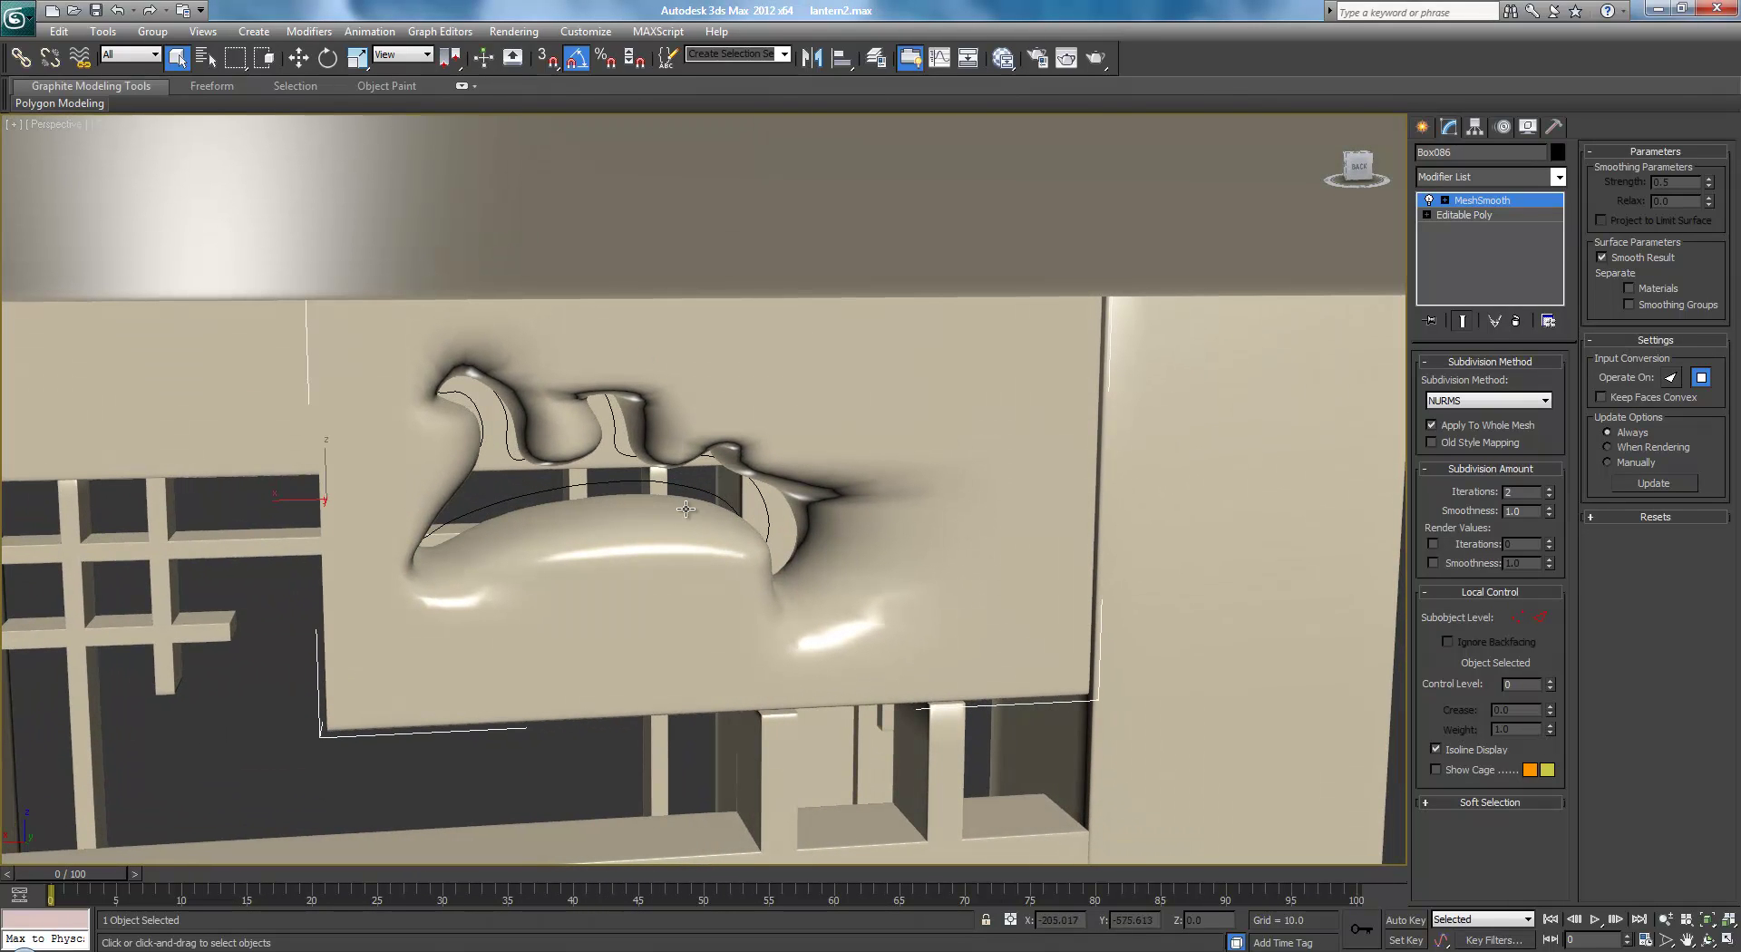
Reselect the carved box on the lantern and isolate it from the rest of the model
click(1464, 215)
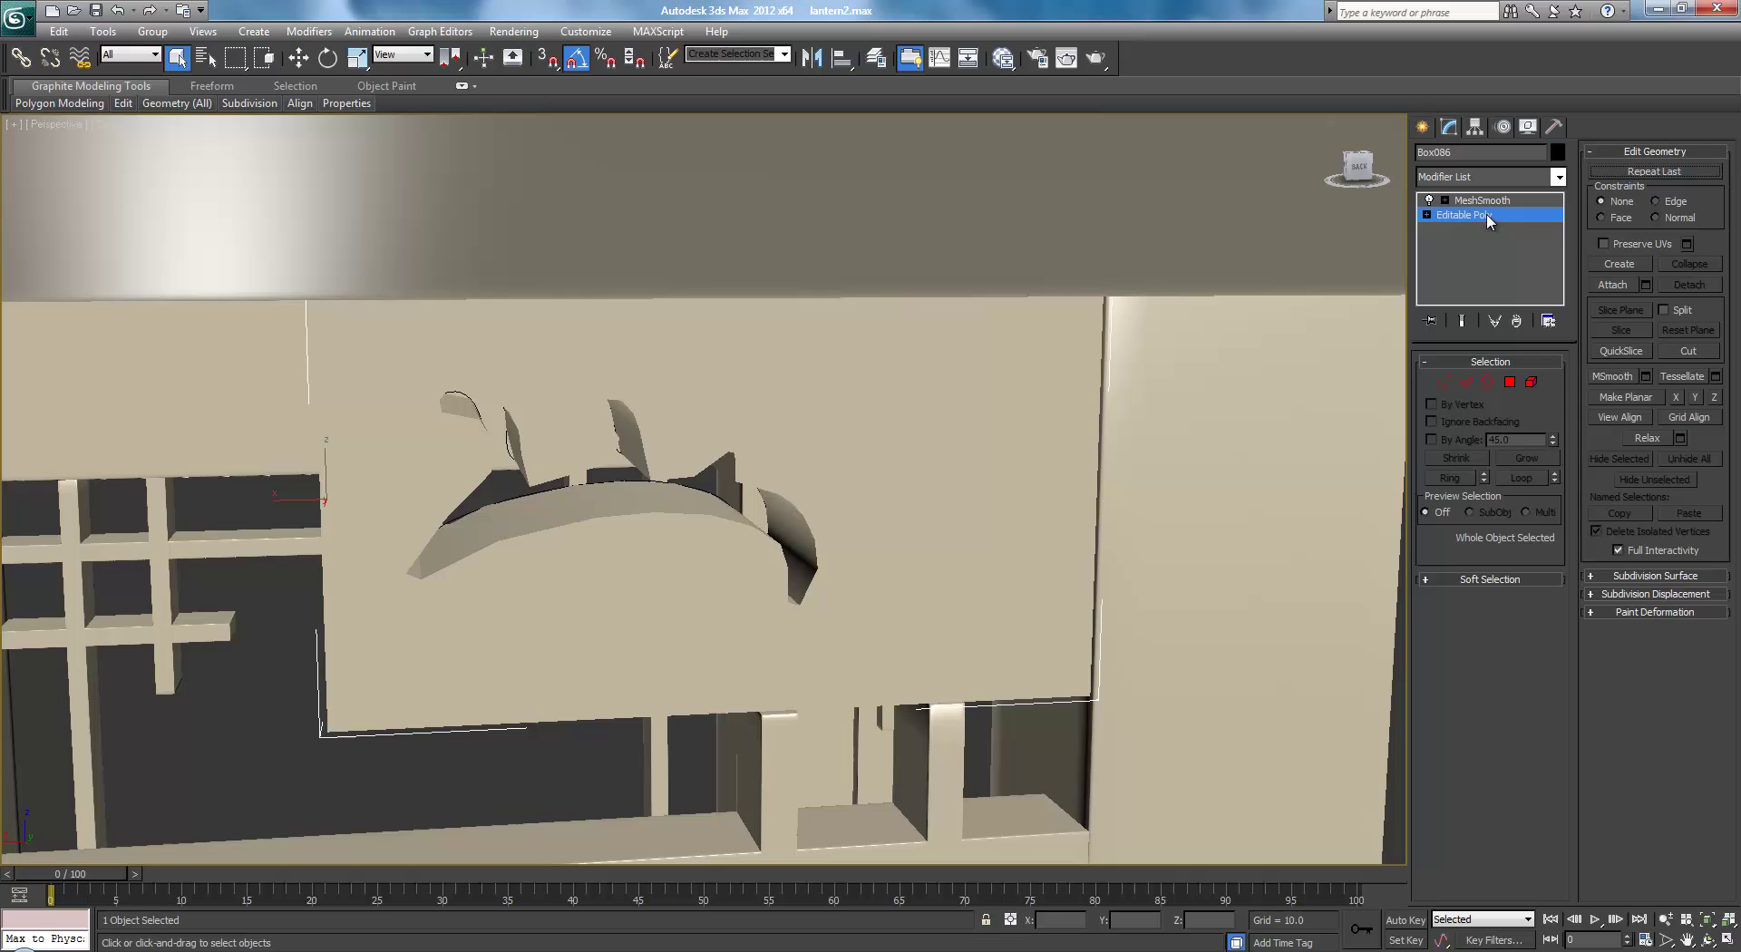
alt+middle_drag(932, 499, 941, 518)
key(ctrl+d)
right_click(948, 511)
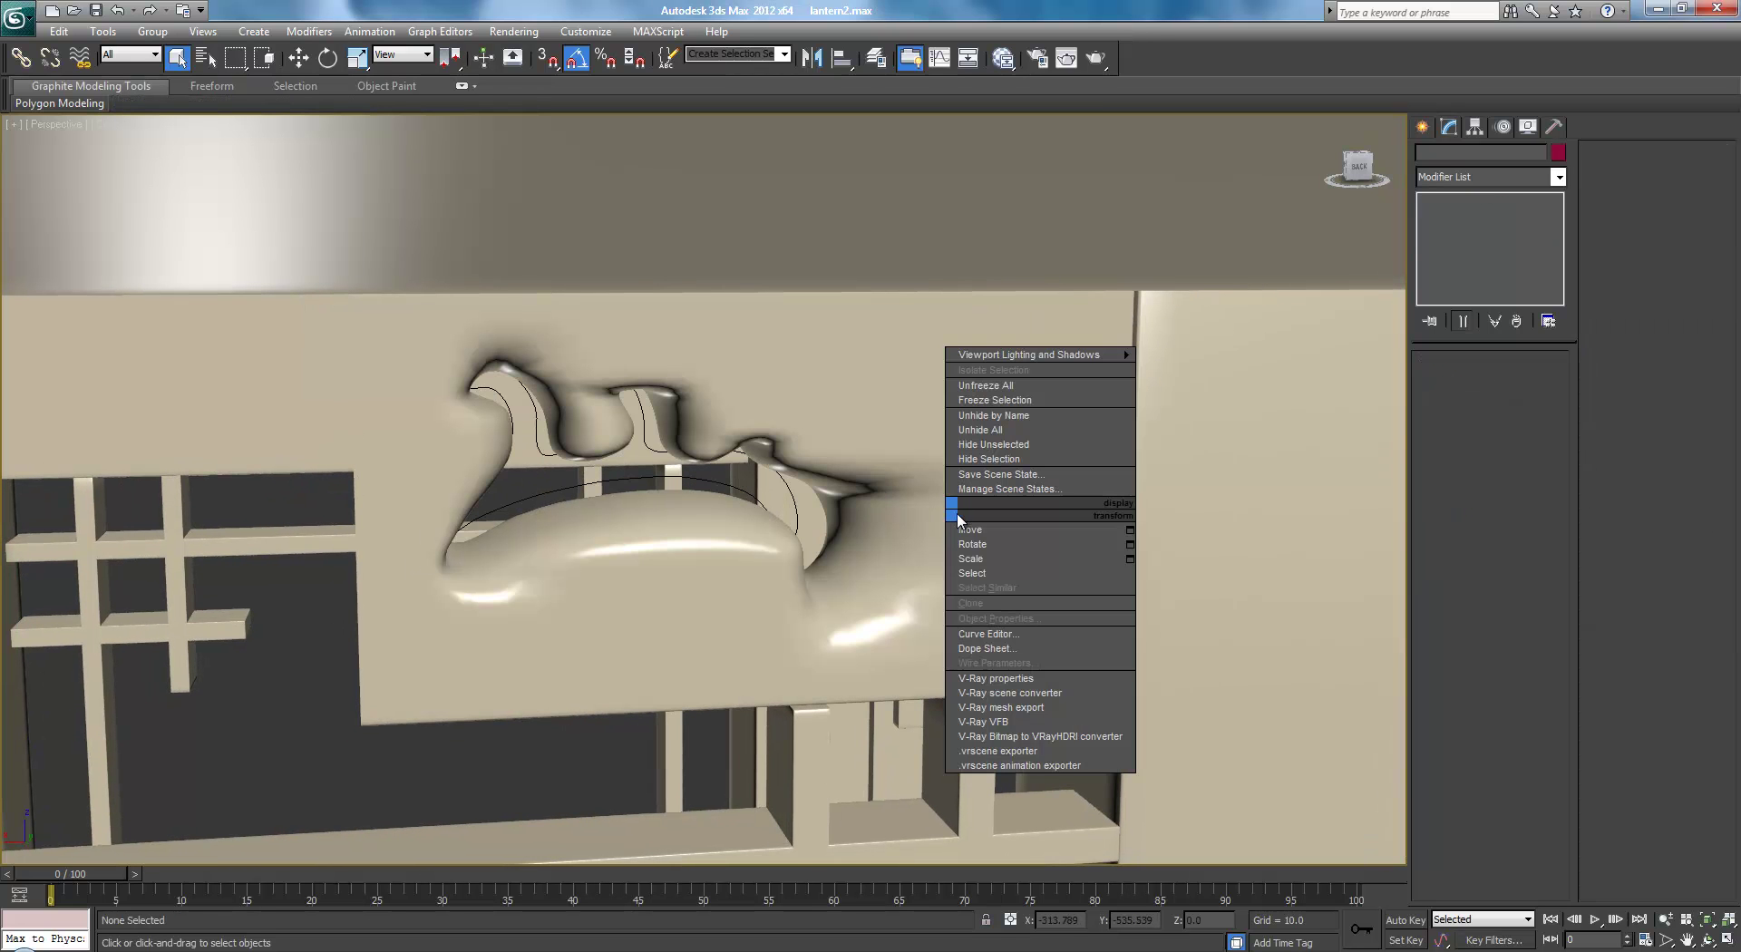
click(929, 469)
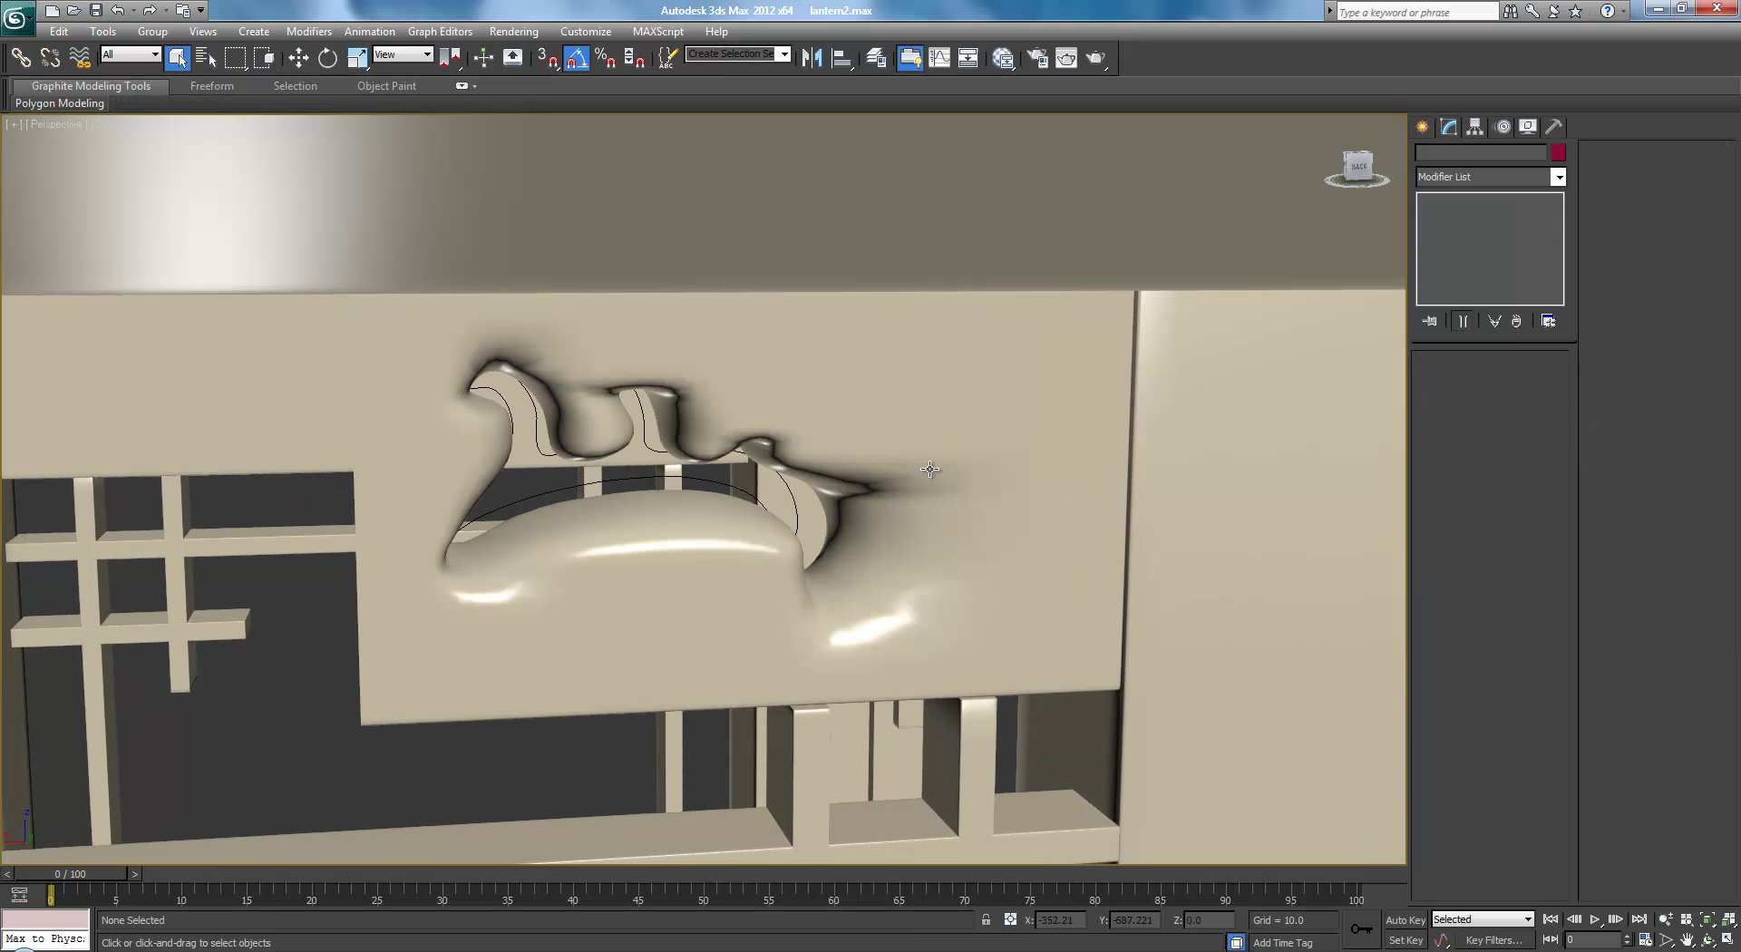
click(930, 470)
right_click(953, 451)
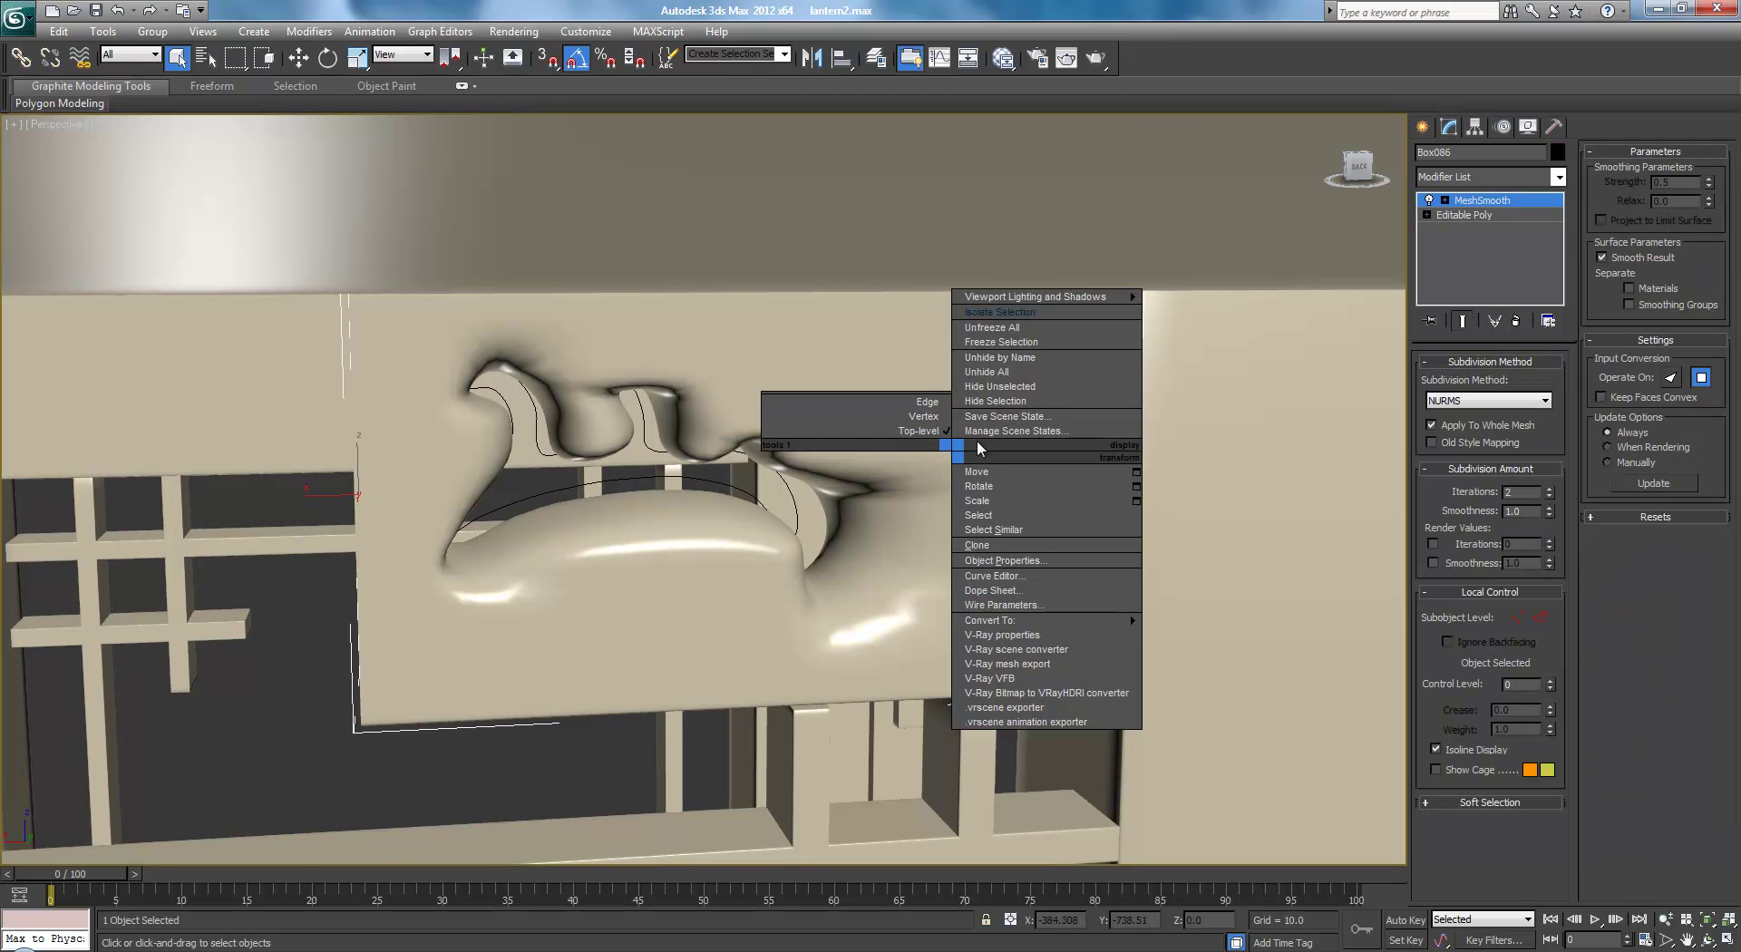
click(1025, 312)
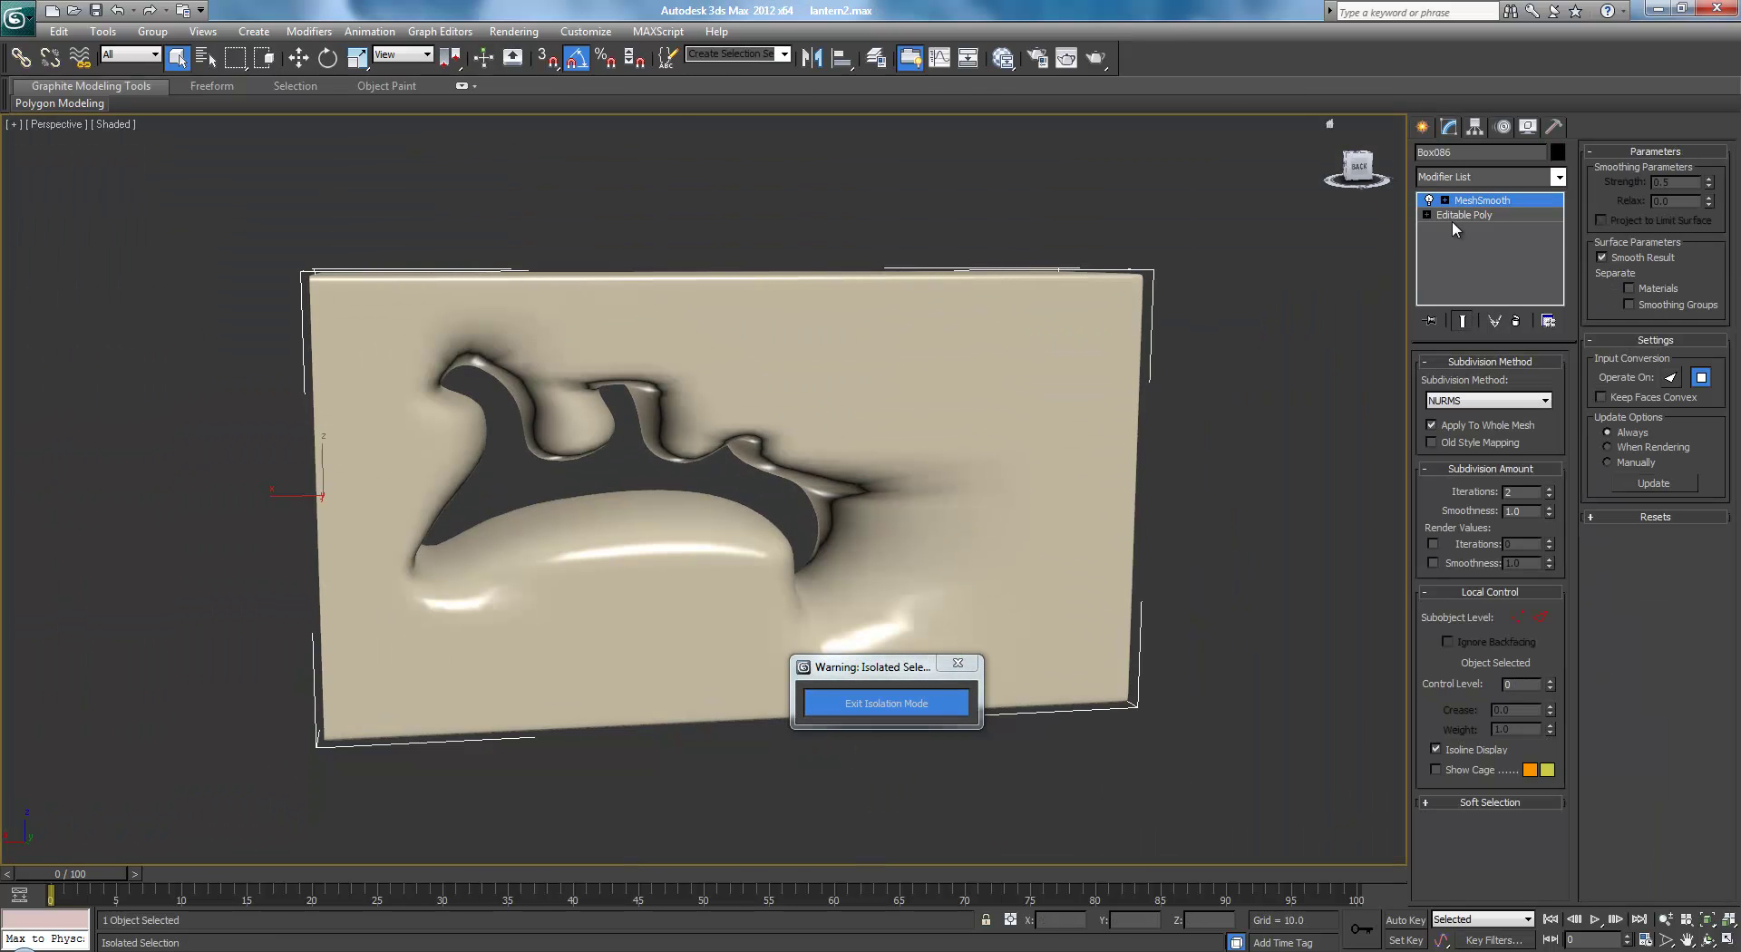
Show the box's unsmoothed Editable Poly mesh in wireframe from the front and examine the ornament opening
click(1451, 218)
key(F3)
key(f)
middle_drag(770, 377, 1100, 661)
scroll(1080, 424, up, 8)
middle_drag(1096, 356, 896, 634)
scroll(902, 494, down, 6)
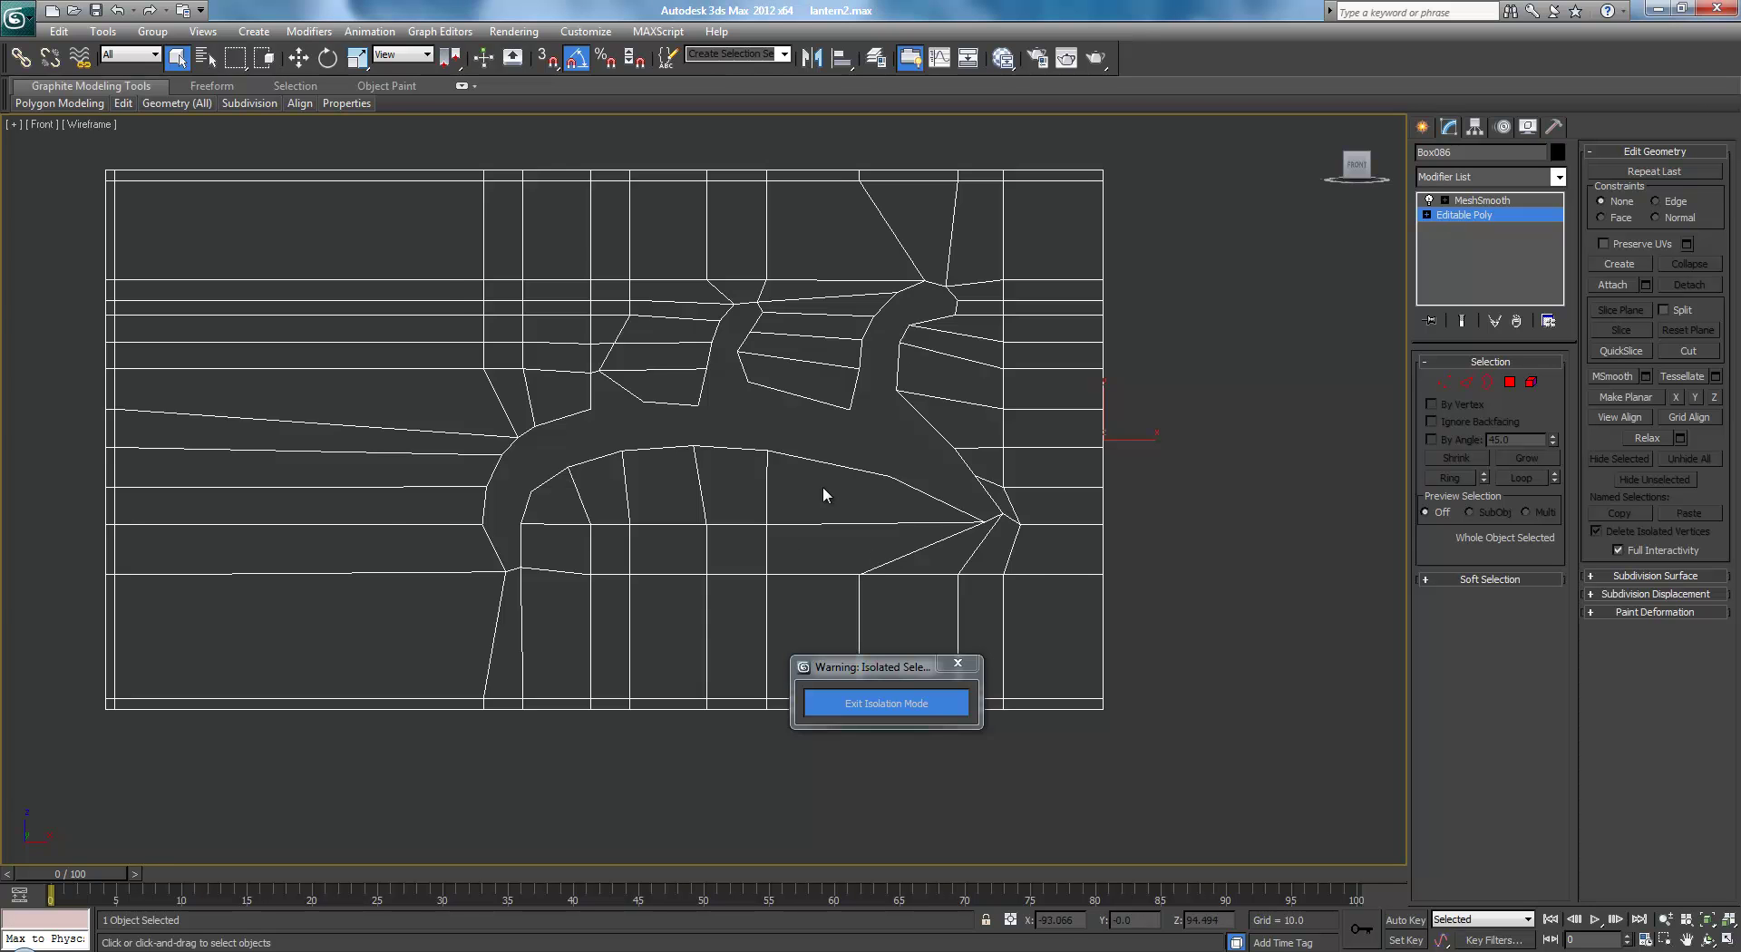
scroll(816, 522, up, 1)
scroll(928, 427, up, 1)
scroll(933, 434, up, 1)
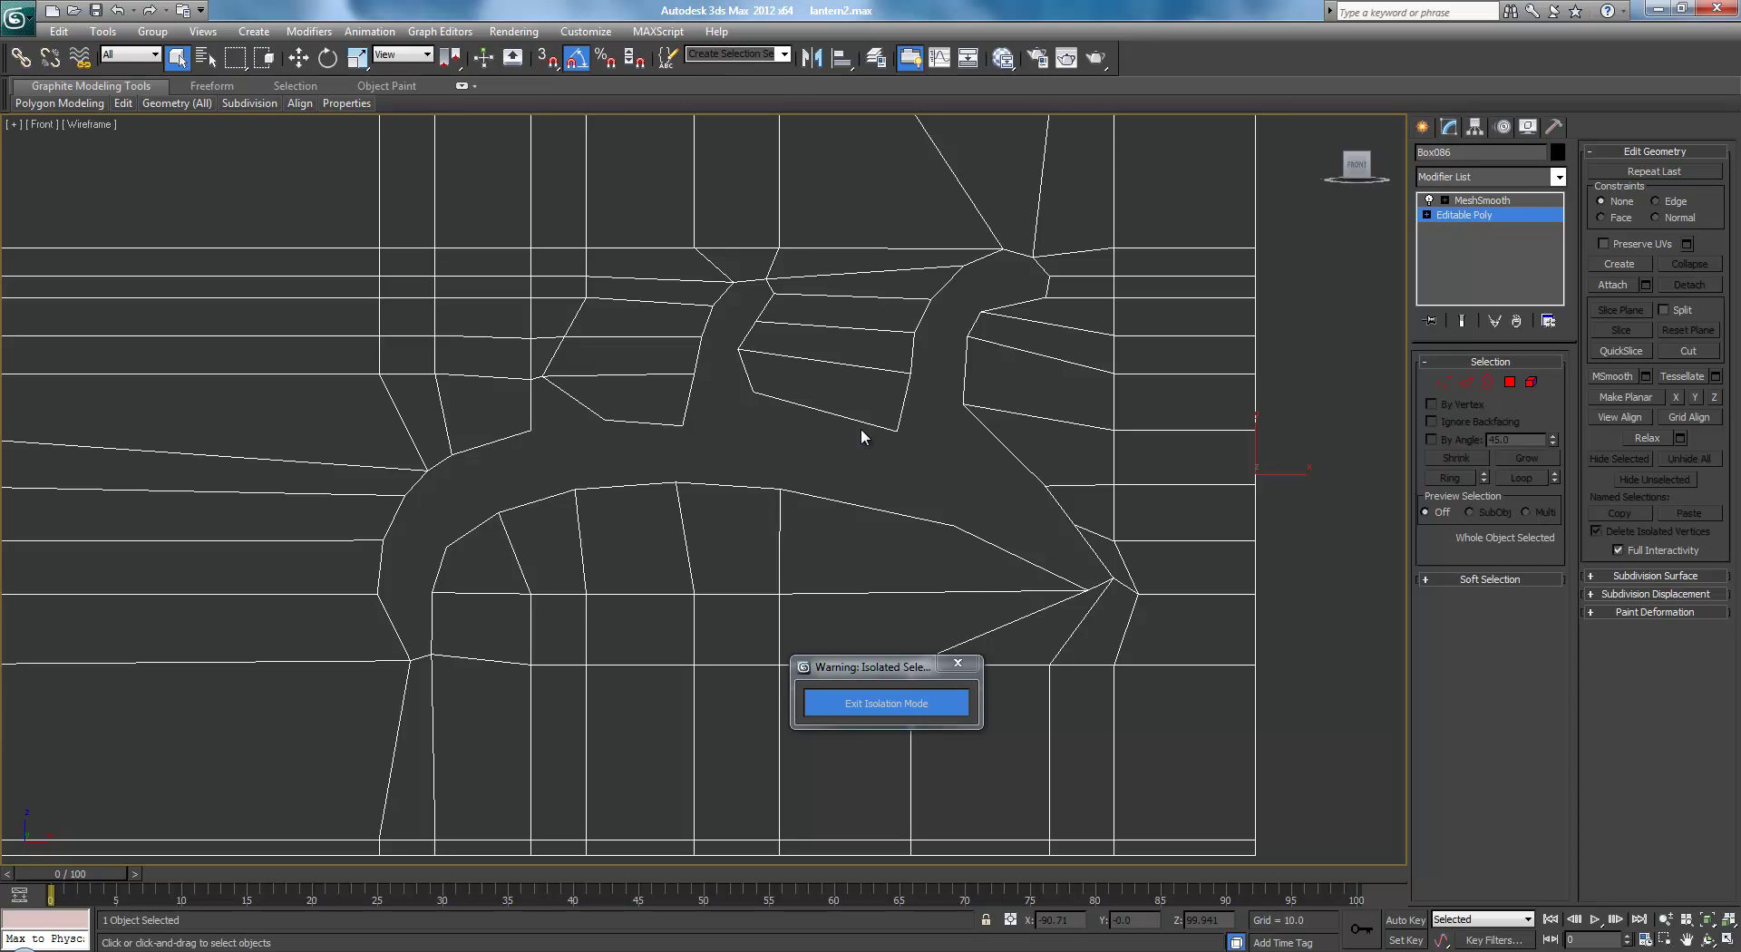
scroll(862, 428, down, 3)
scroll(861, 432, up, 2)
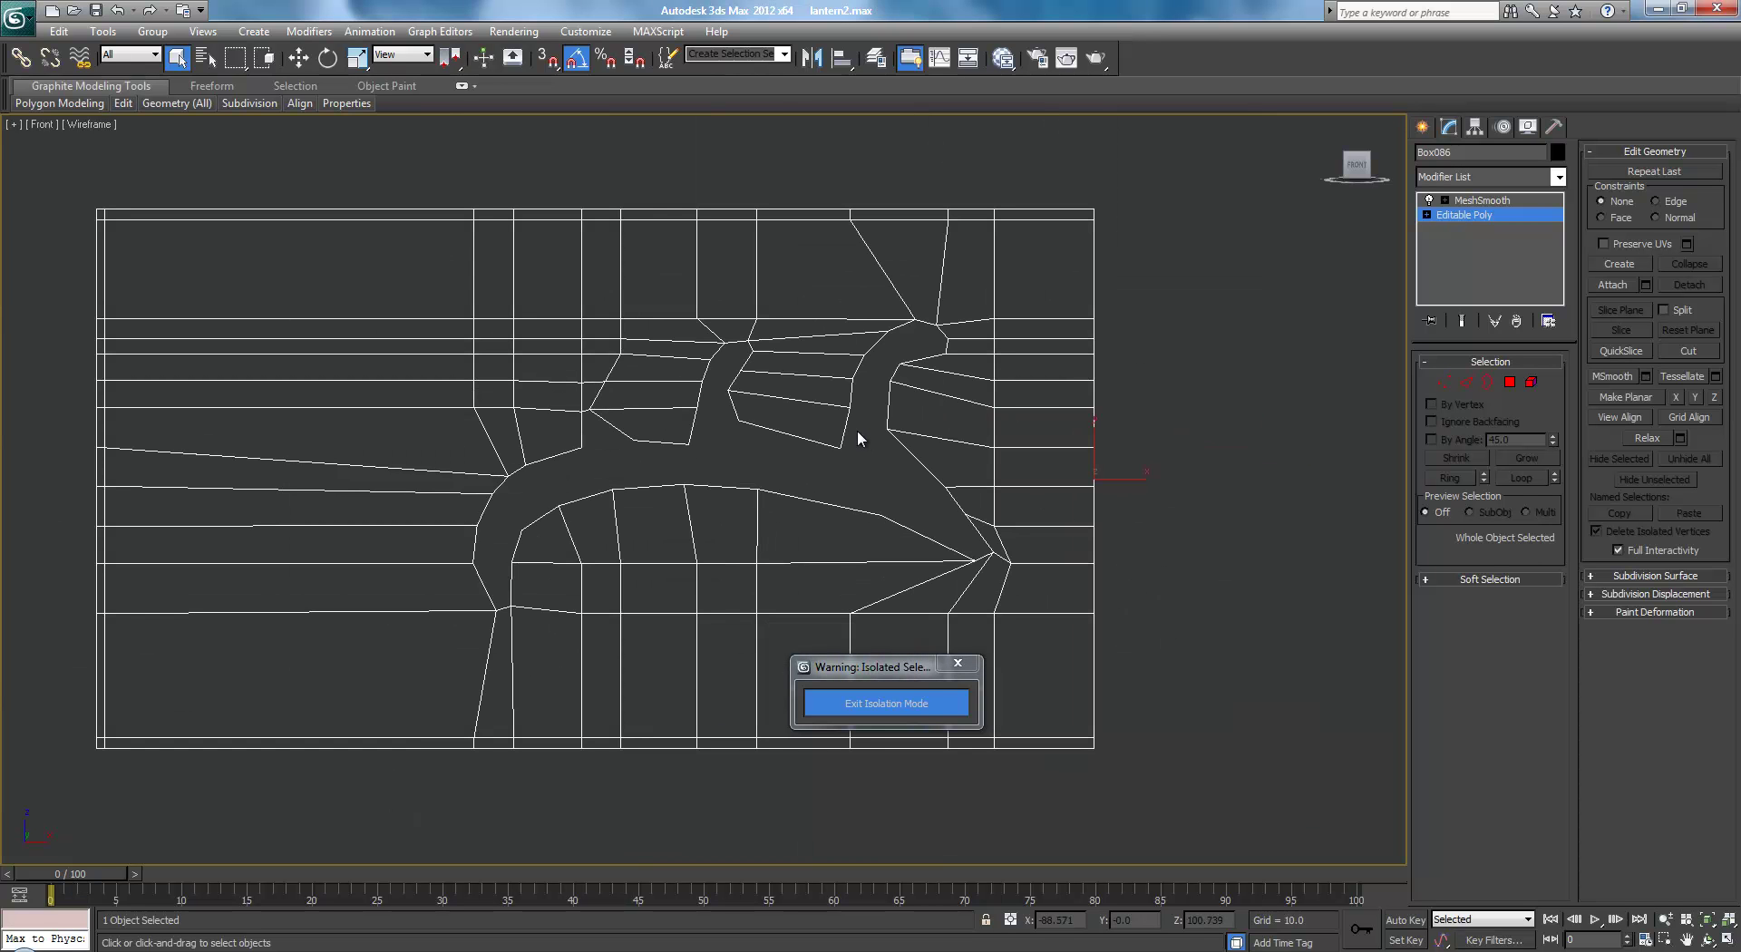
Undo the bridge between the front and back ornament polygons
click(849, 441)
key(ctrl+z)
key(ctrl+z)
key(ctrl+z)
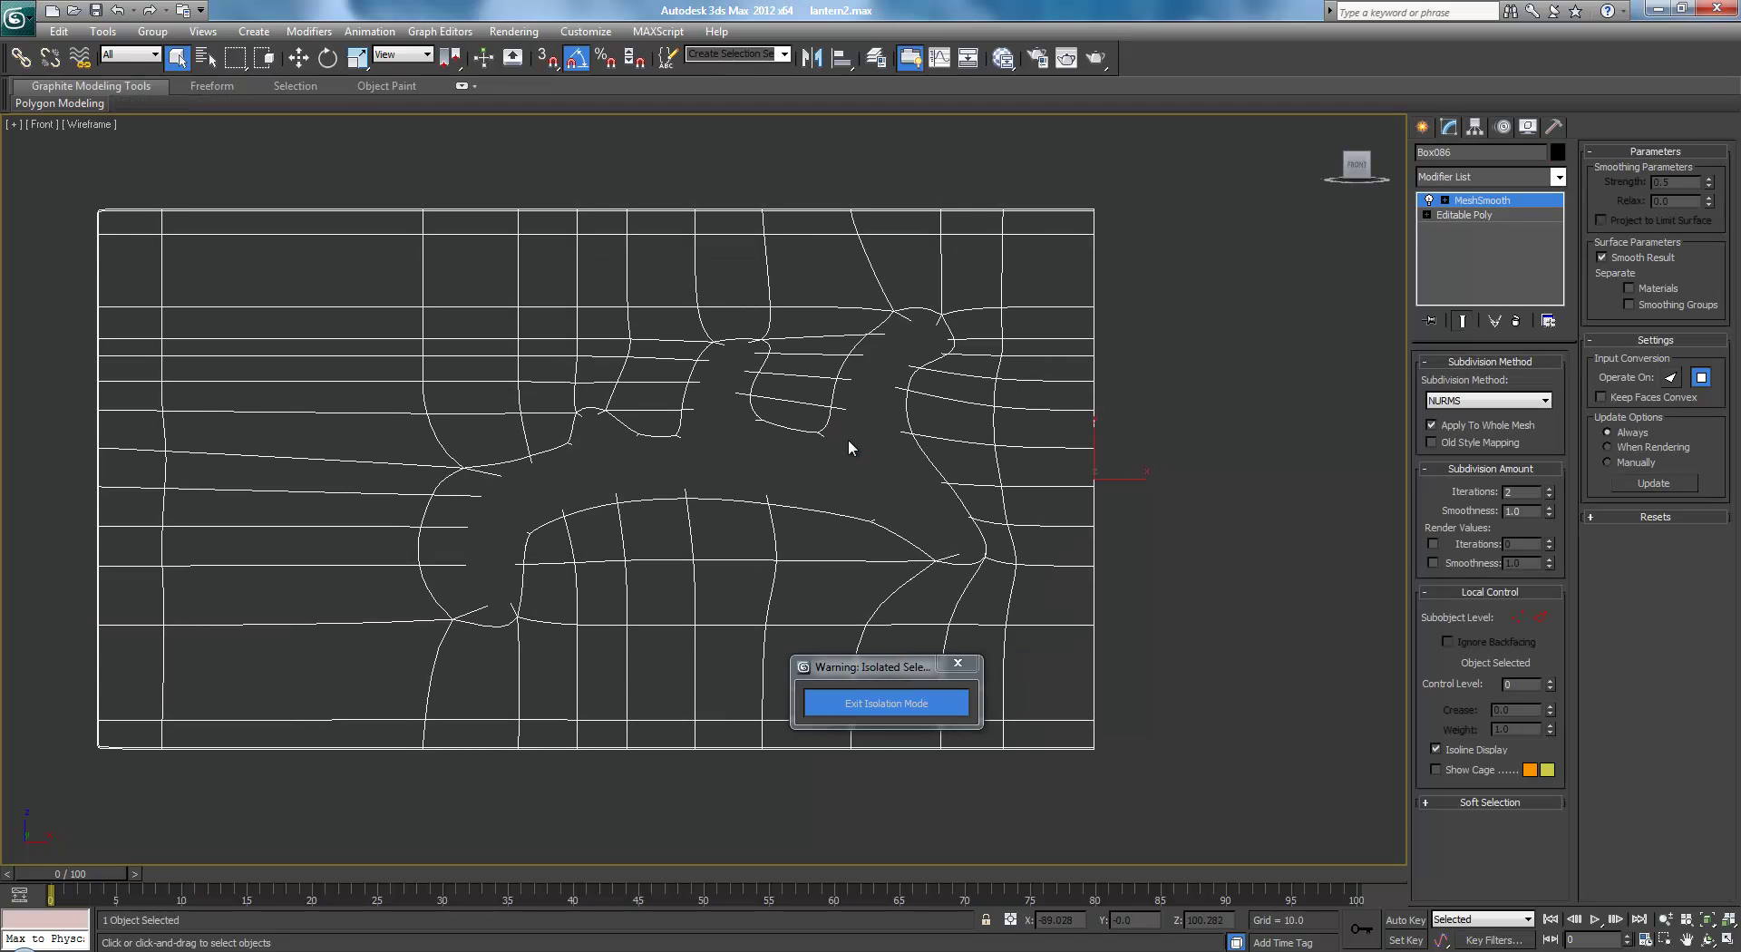
key(ctrl+z)
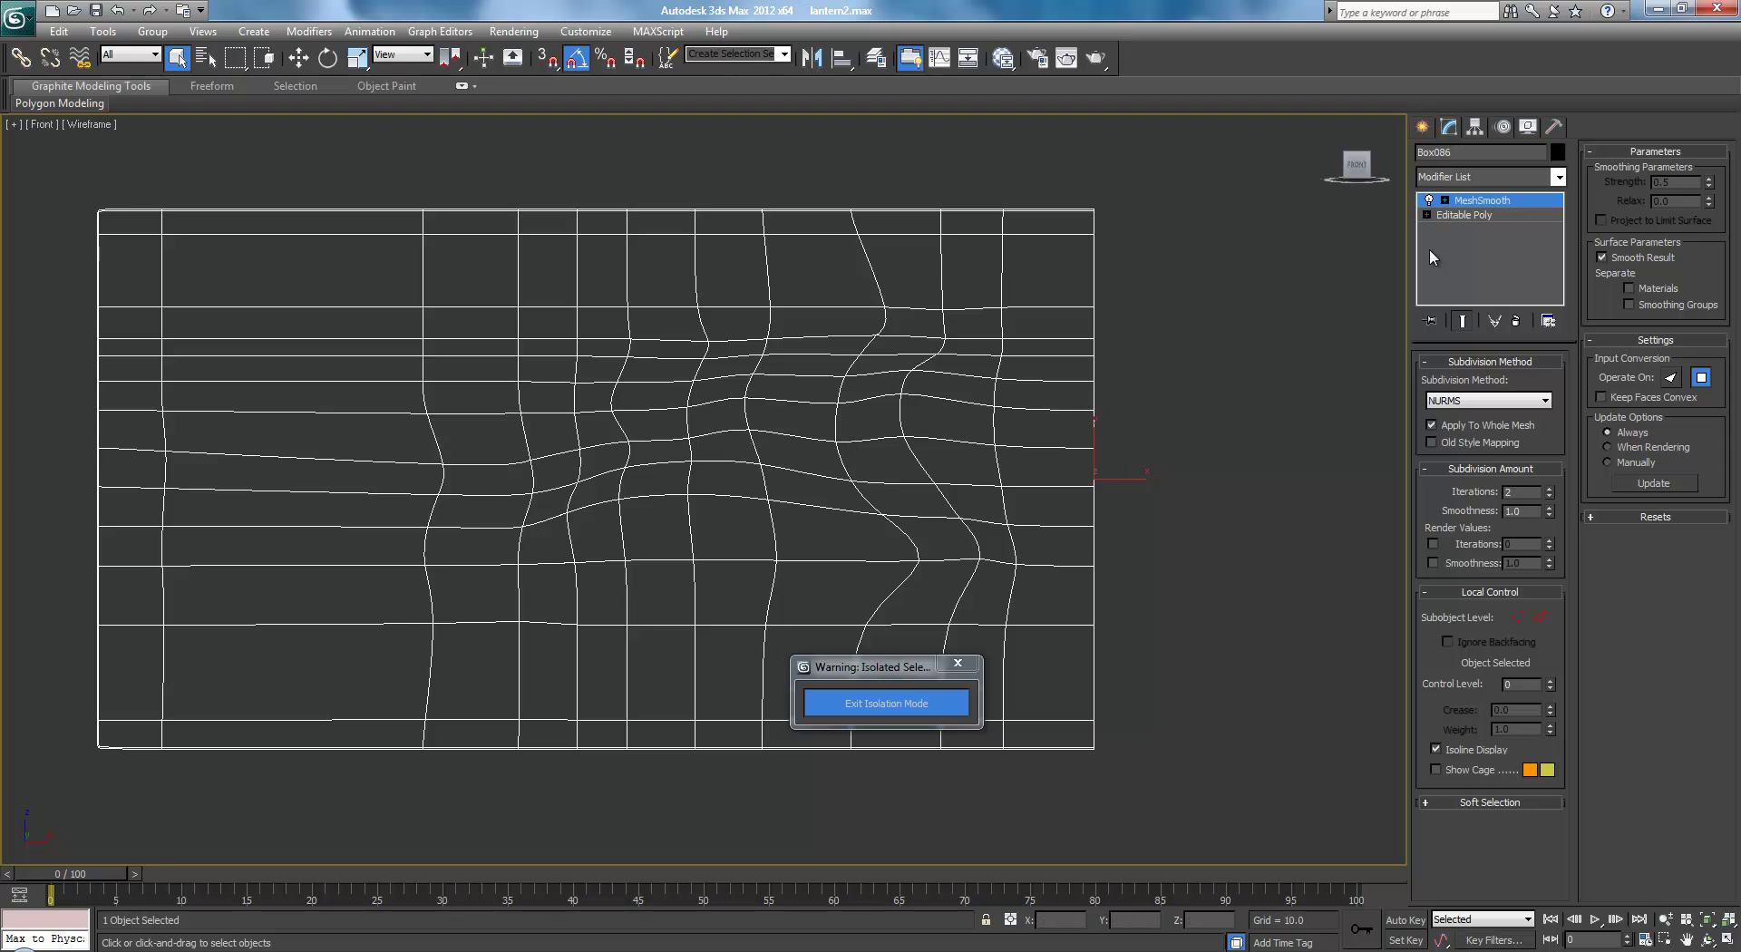
Return to the Editable Poly's polygon level with the front and back ornament polygons selected
click(1469, 214)
click(1509, 383)
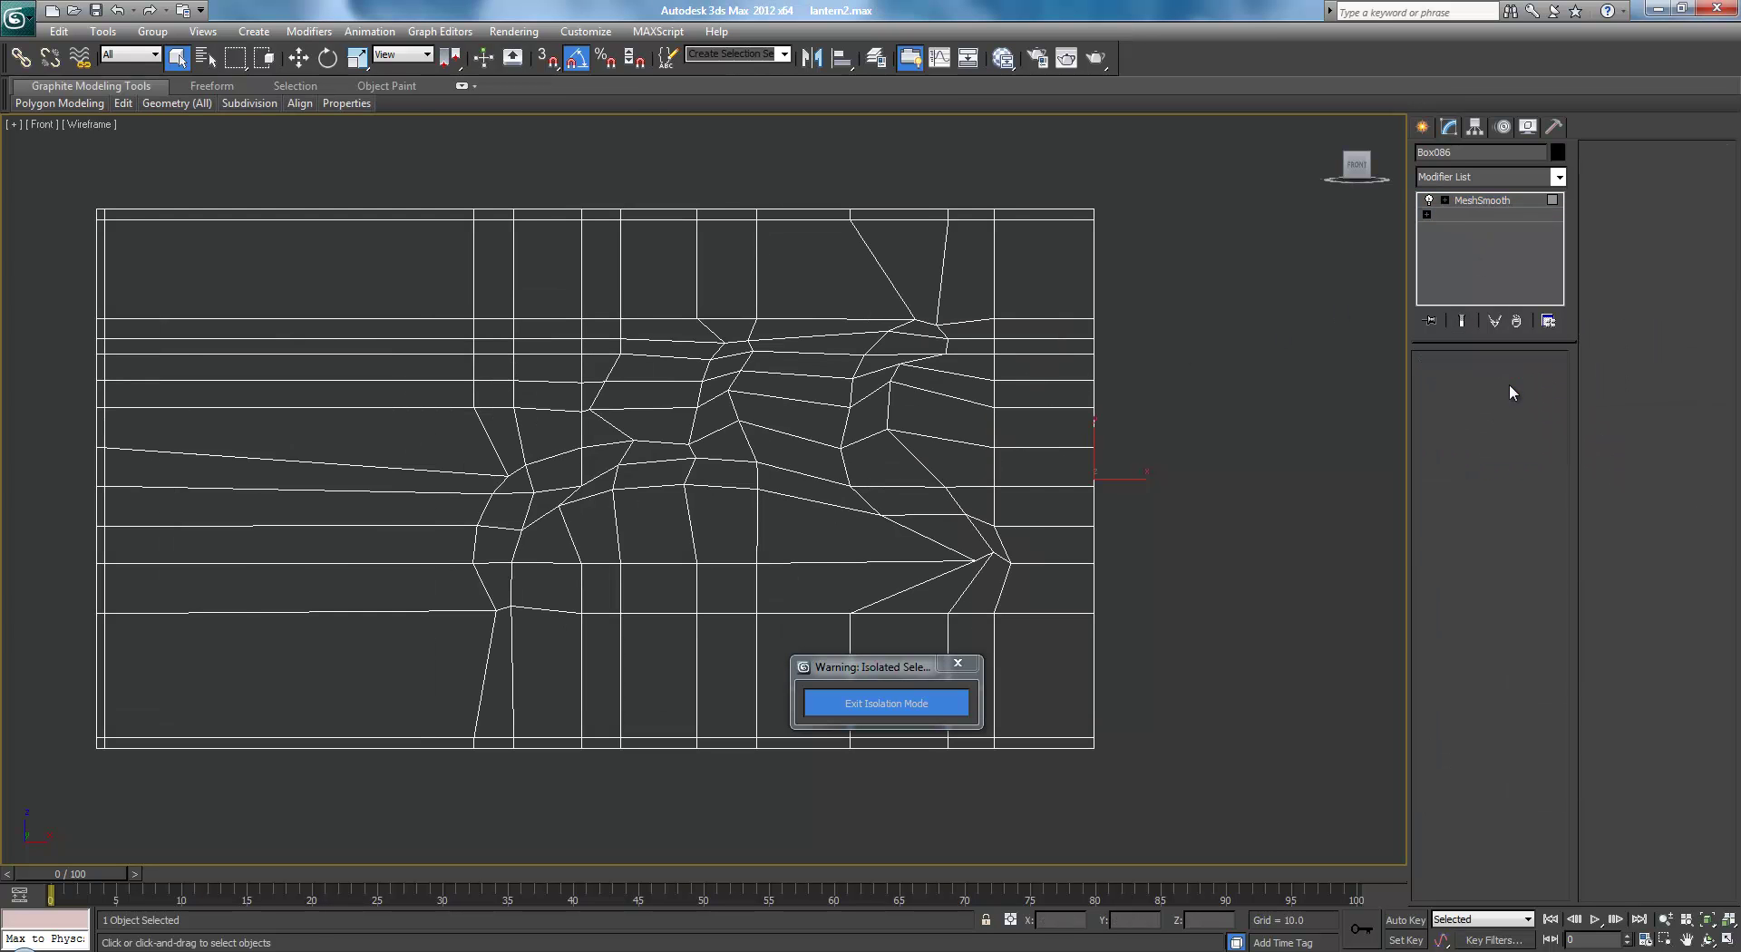
scroll(1128, 371, up, 5)
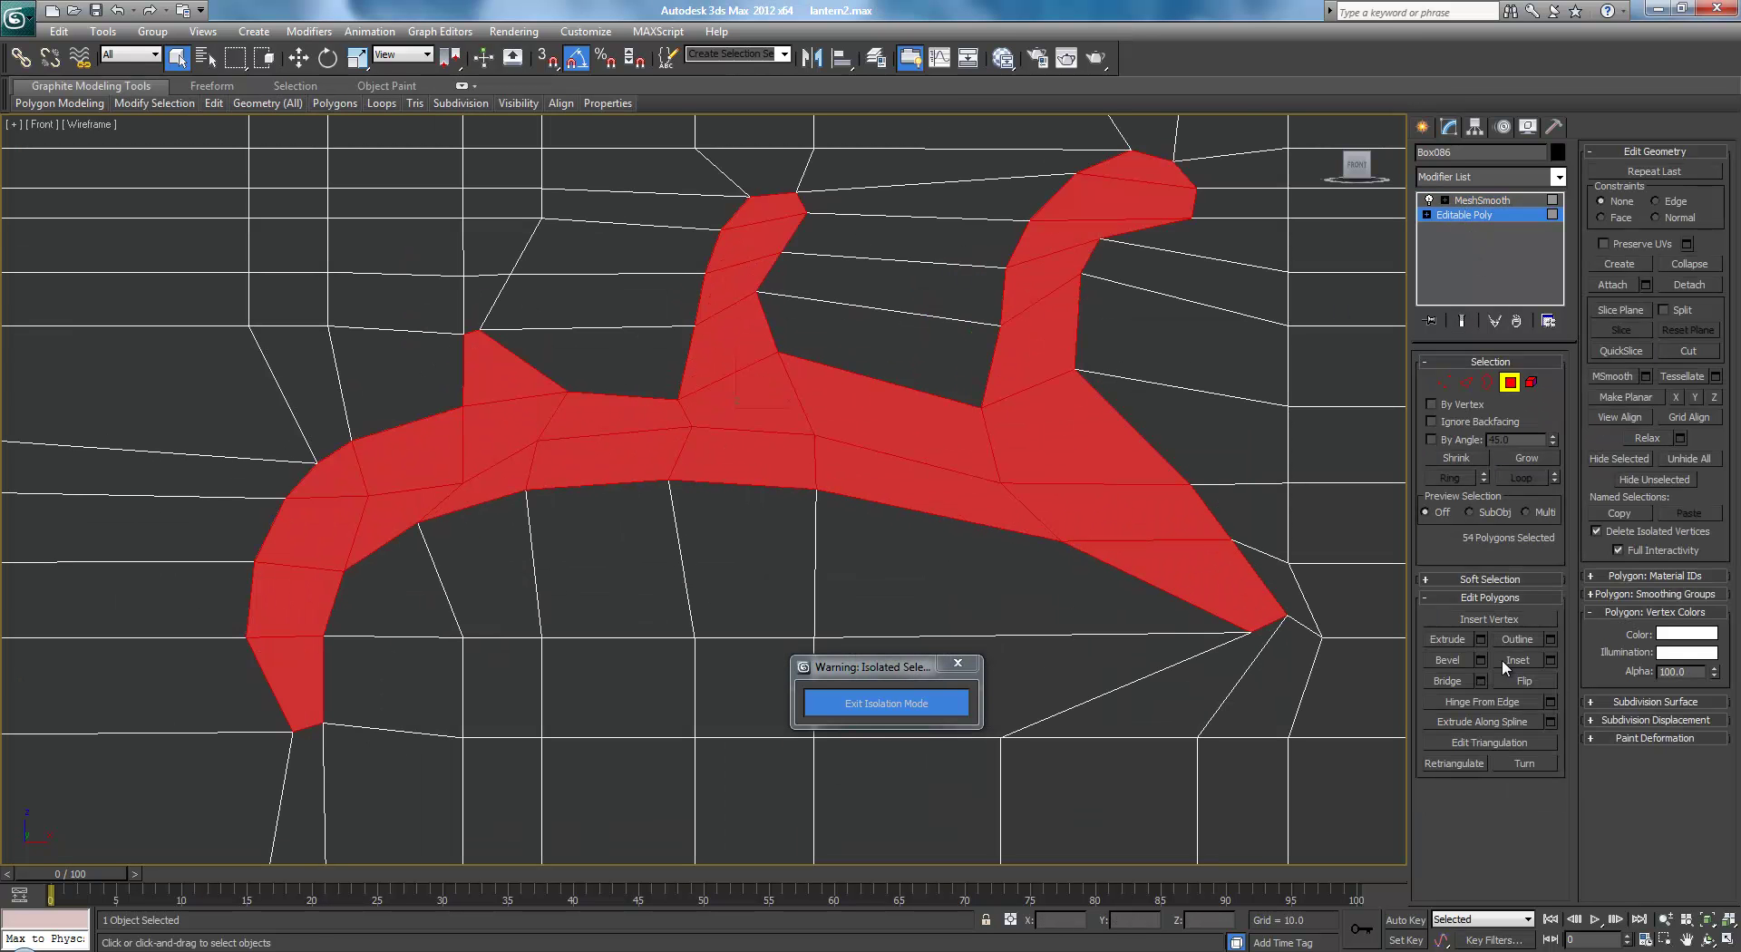
click(1508, 660)
middle_drag(718, 276, 718, 347)
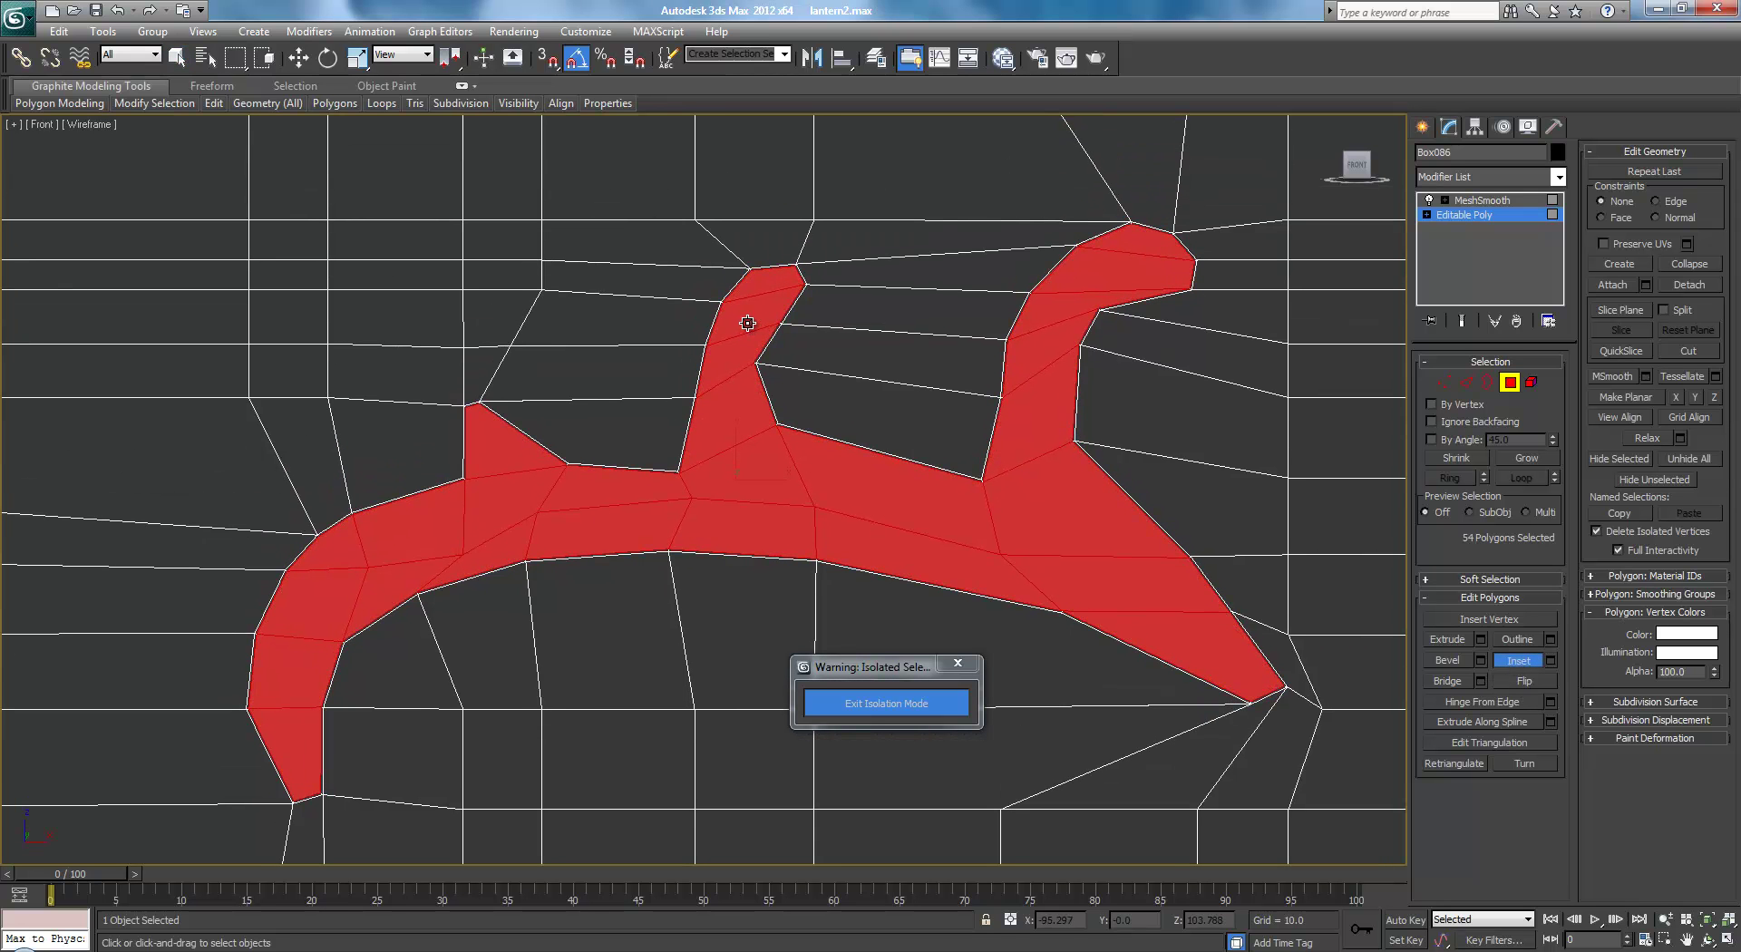
scroll(847, 393, up, 2)
middle_drag(859, 309, 896, 433)
scroll(834, 396, down, 2)
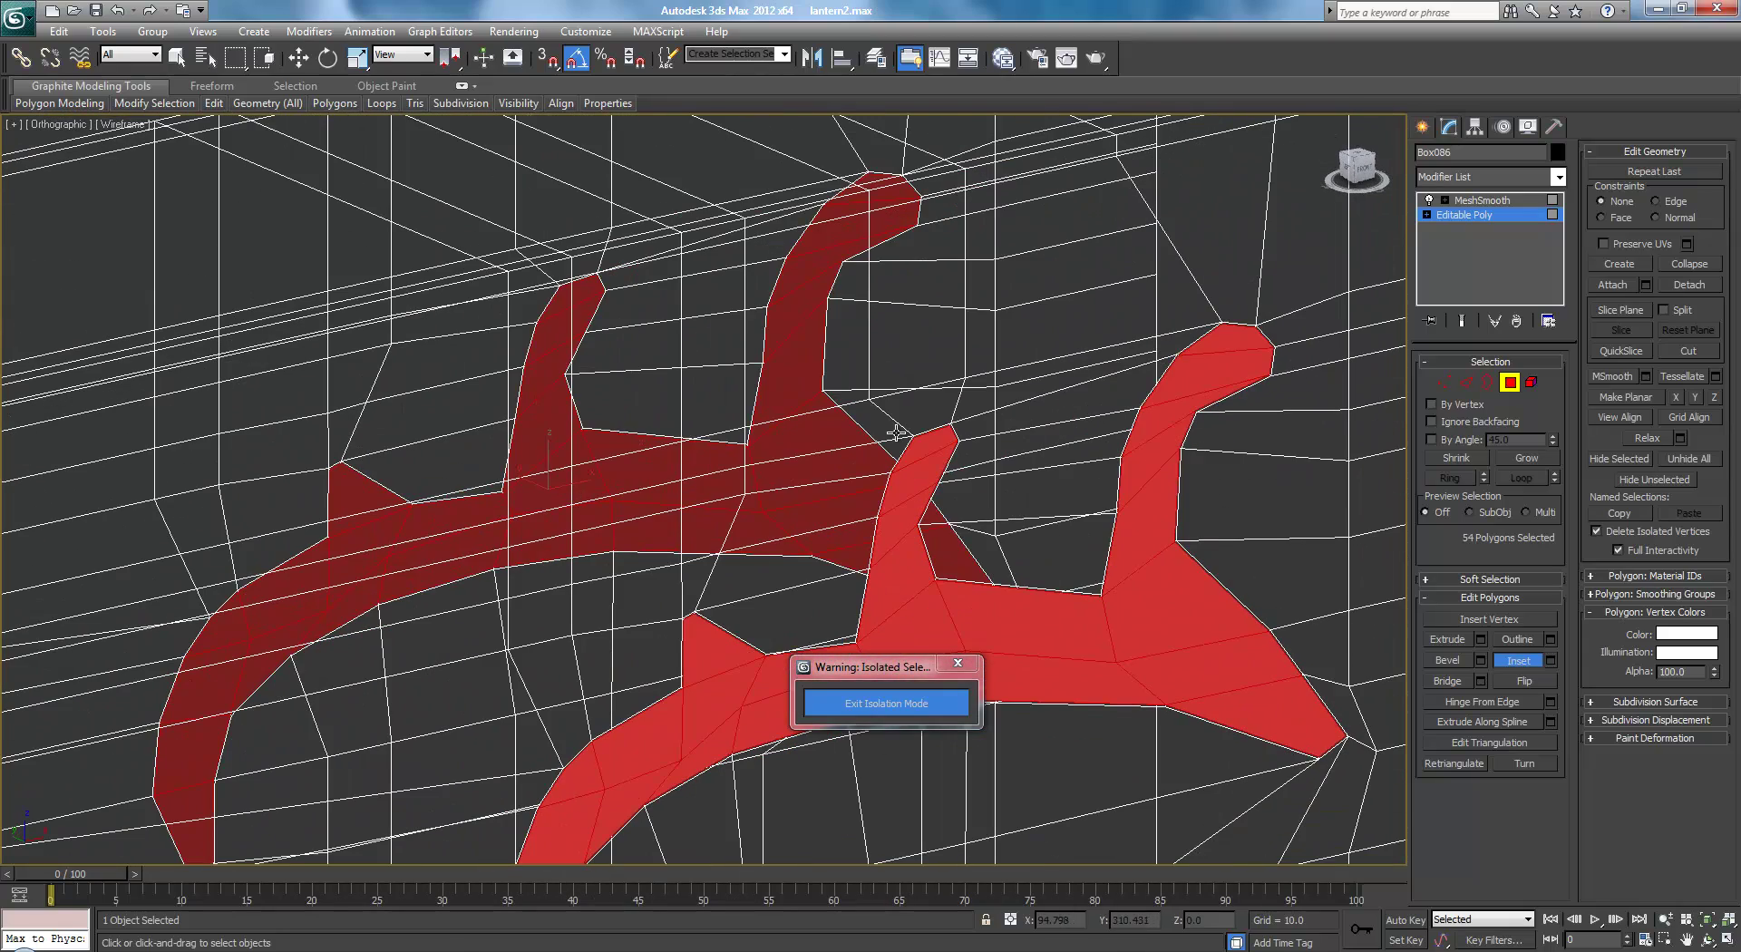
right_click(855, 553)
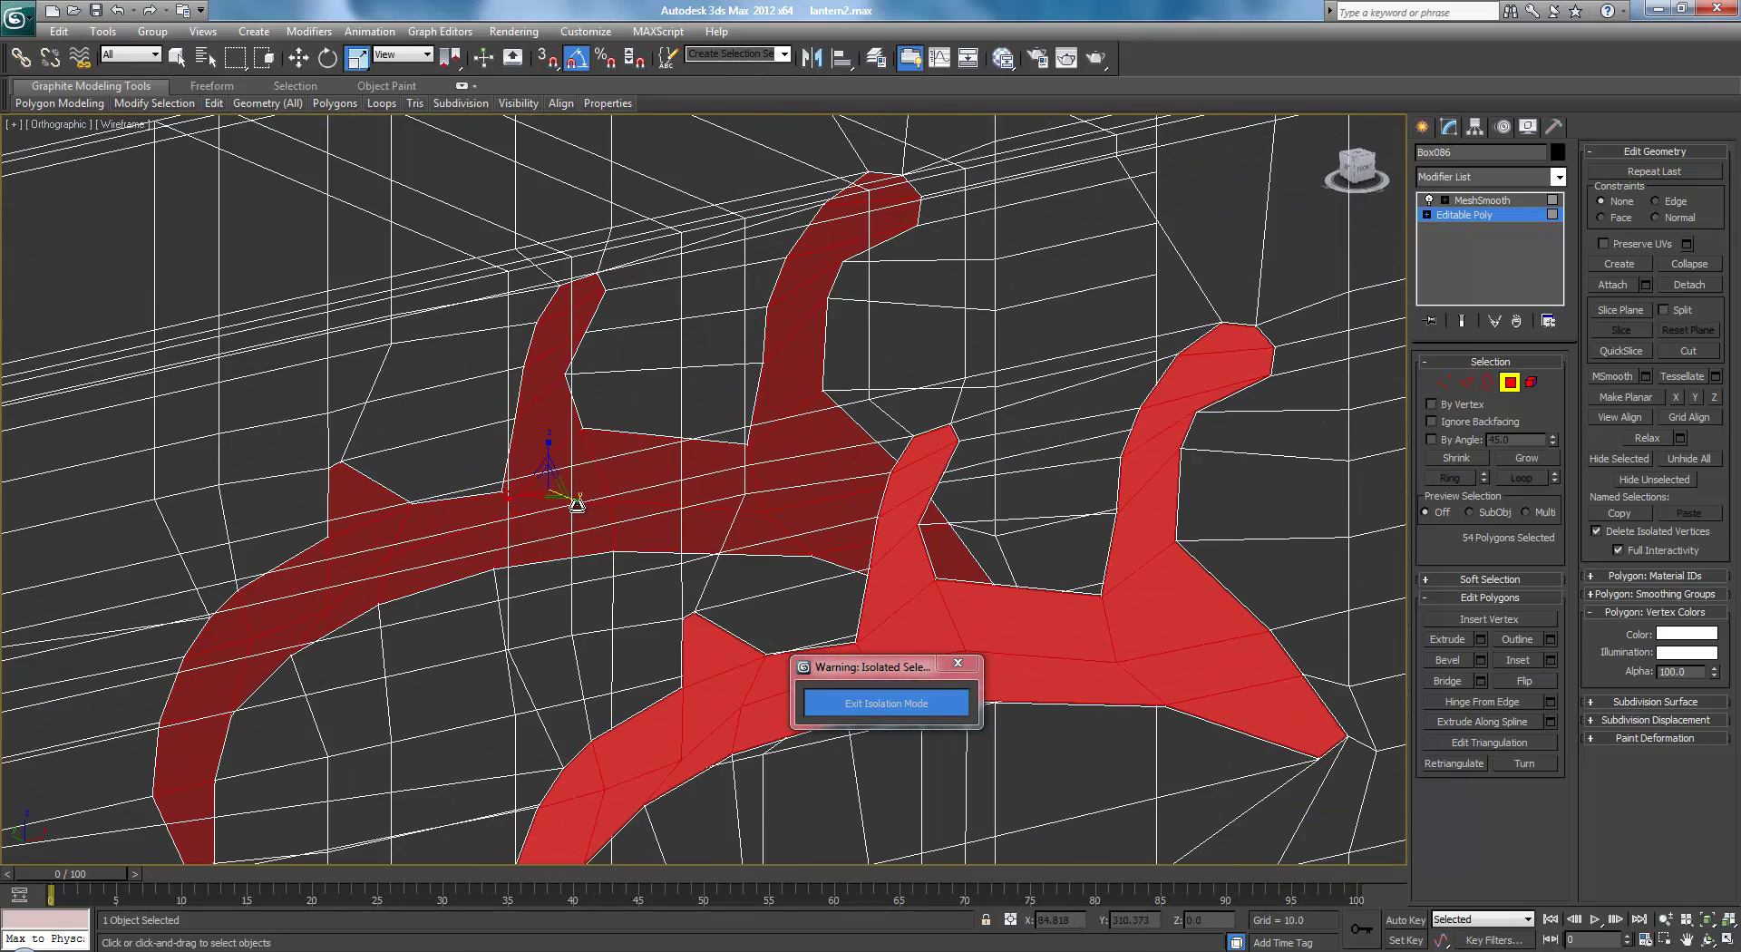
shift+click(526, 498)
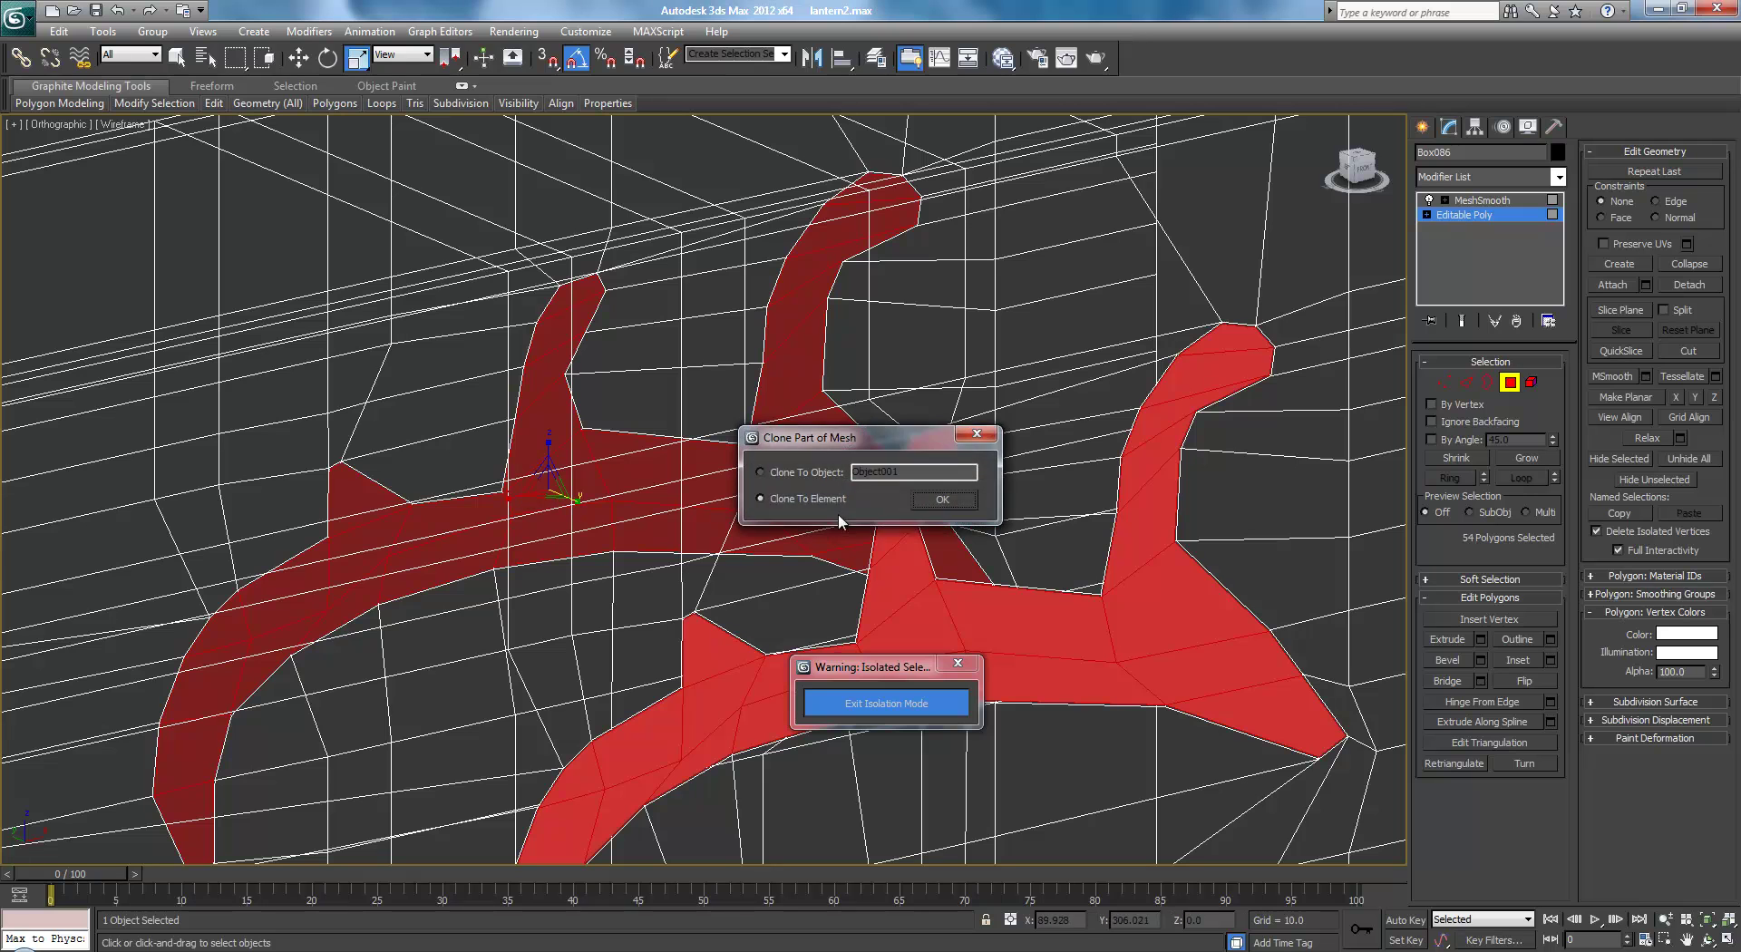
click(978, 436)
middle_drag(987, 442, 964, 409)
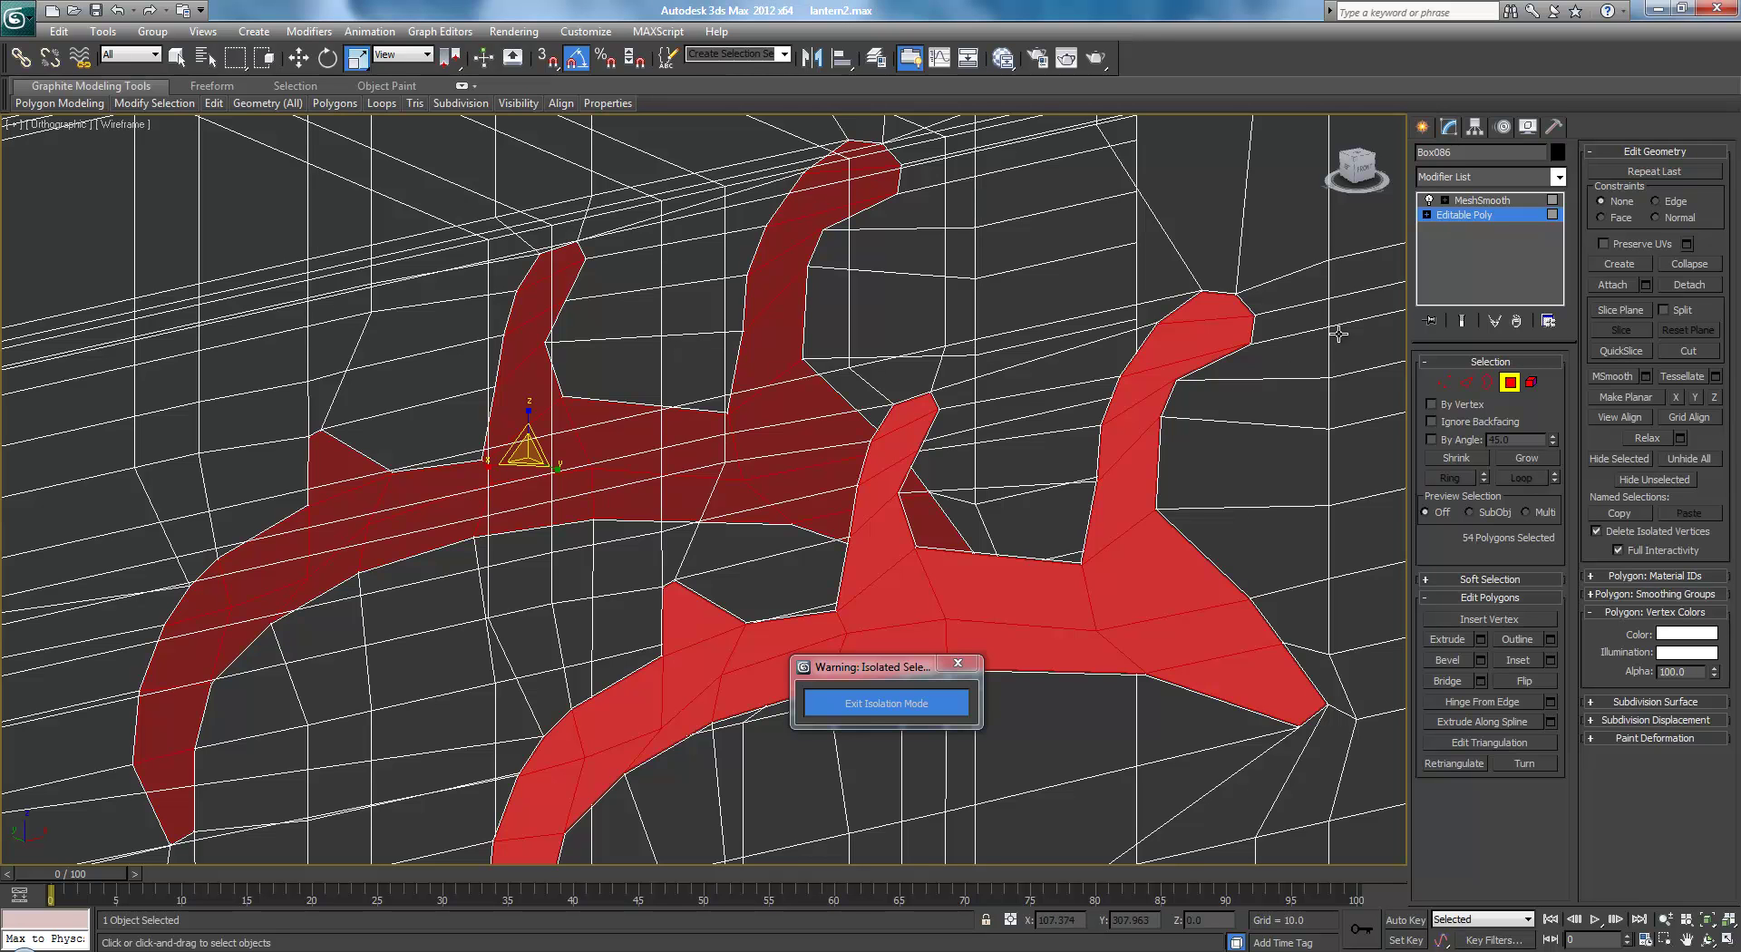
Extrude the selected front and back ornament polygons by a height of -0.094
ctrl+click(1467, 383)
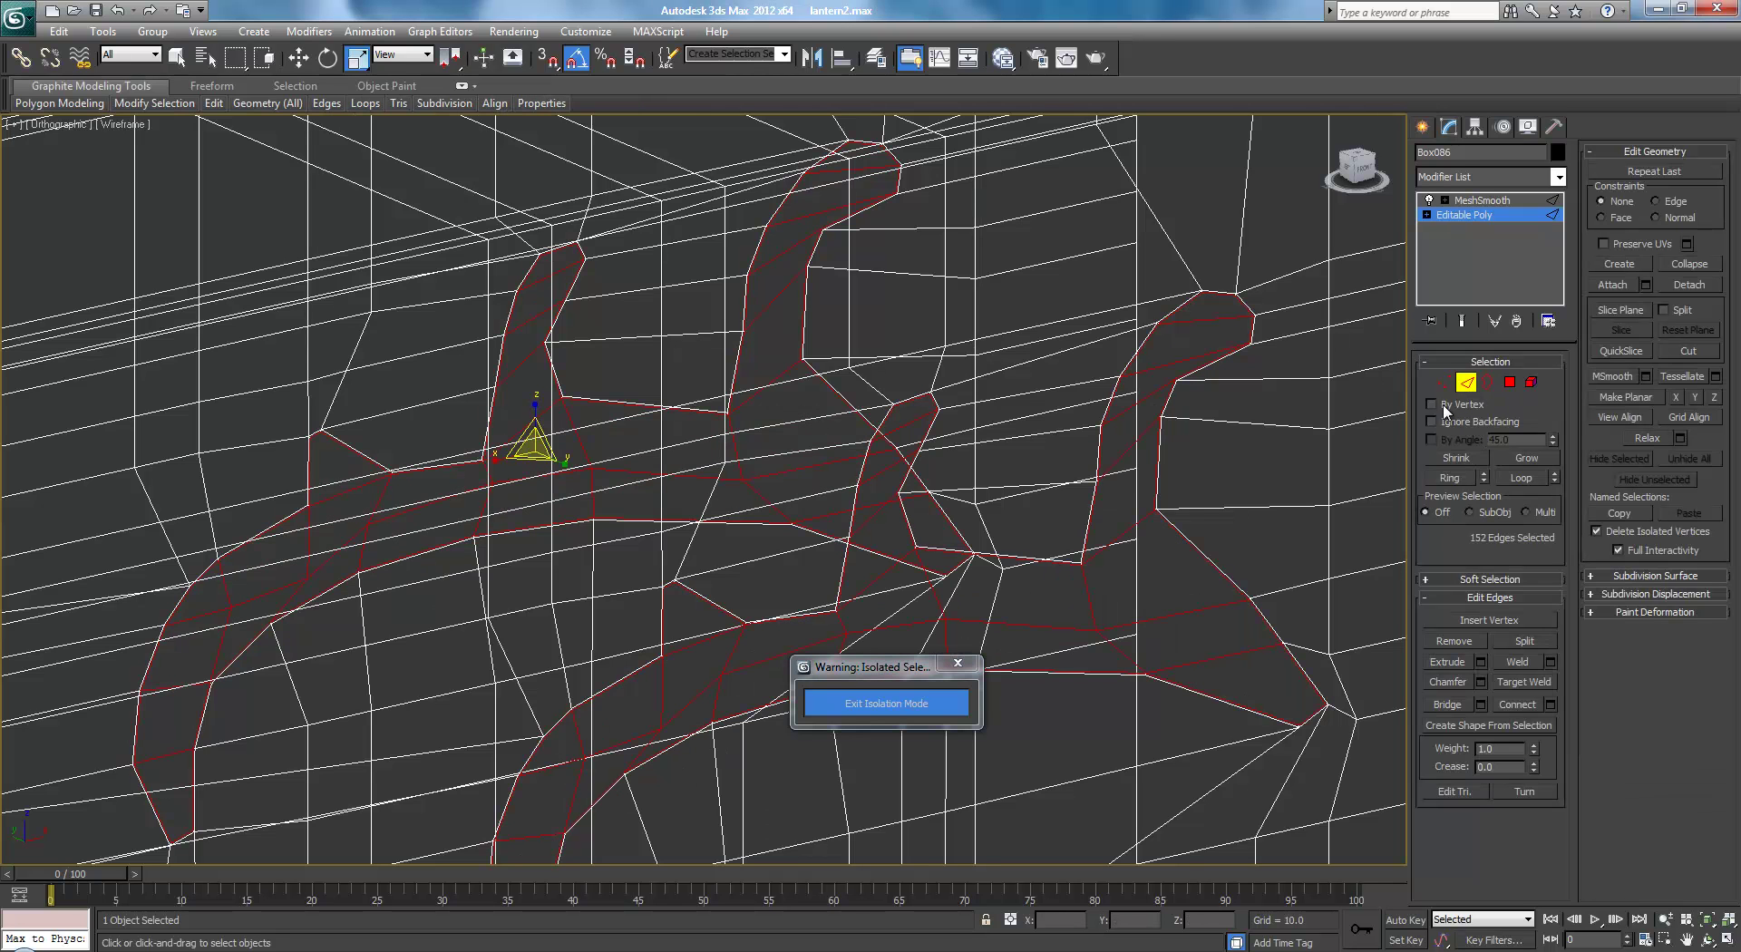
click(1510, 382)
scroll(1088, 472, up, 3)
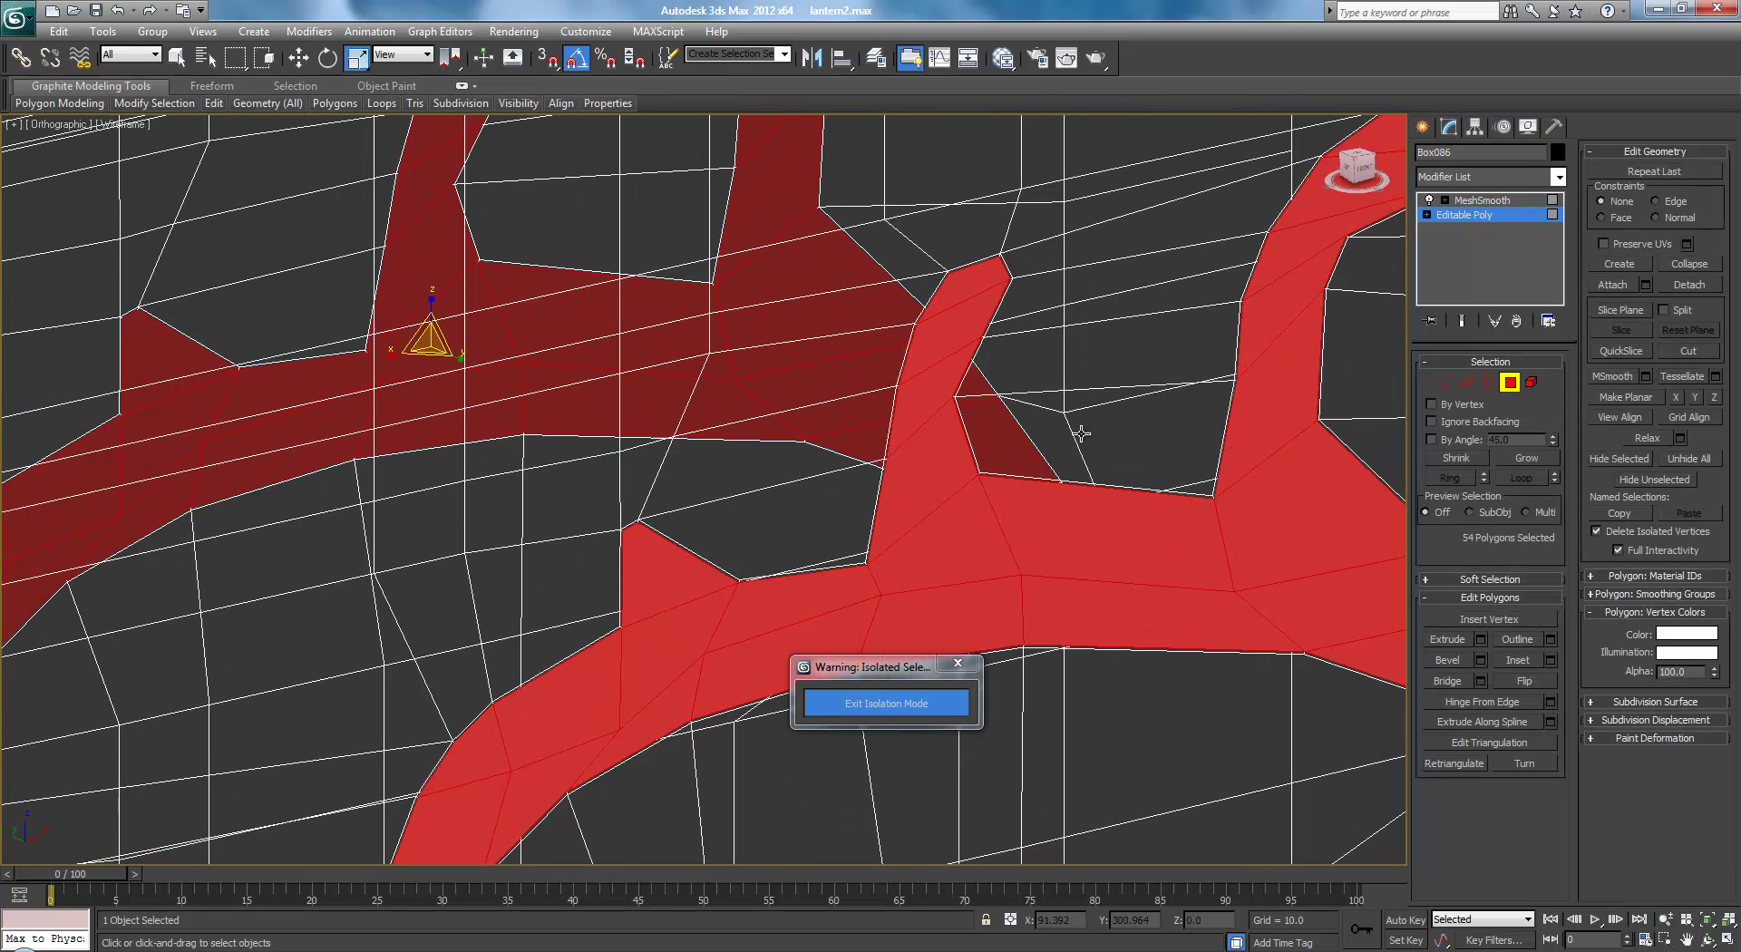
middle_drag(1005, 492, 987, 441)
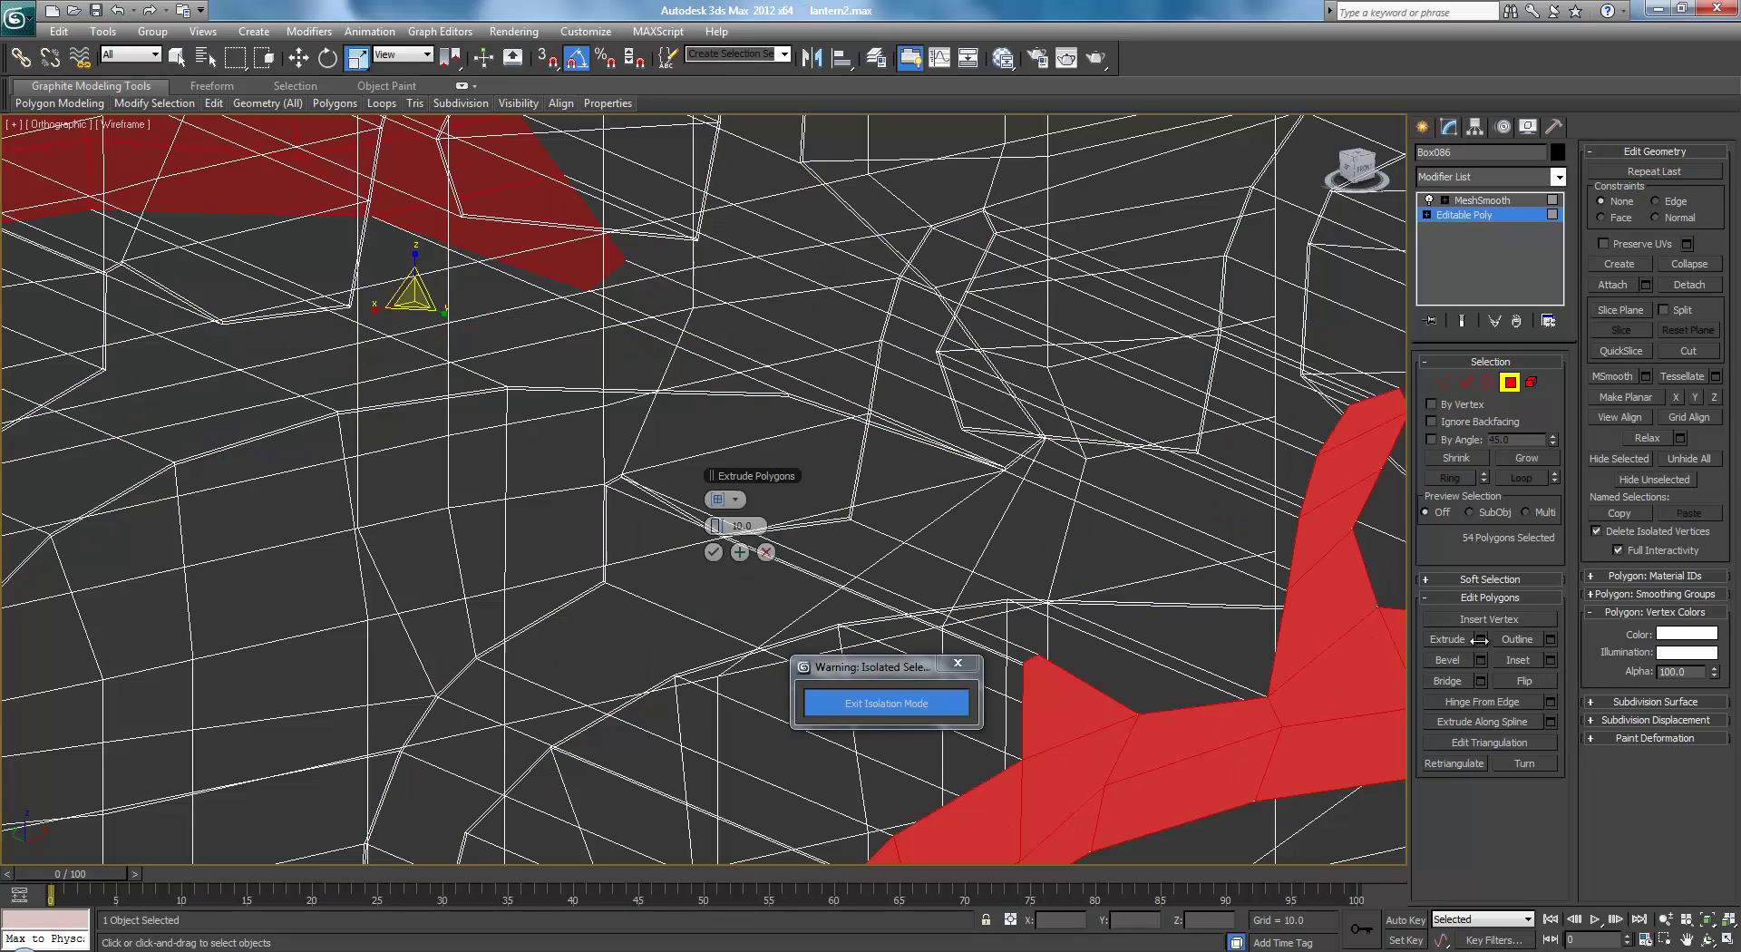
drag(721, 524, 153, 519)
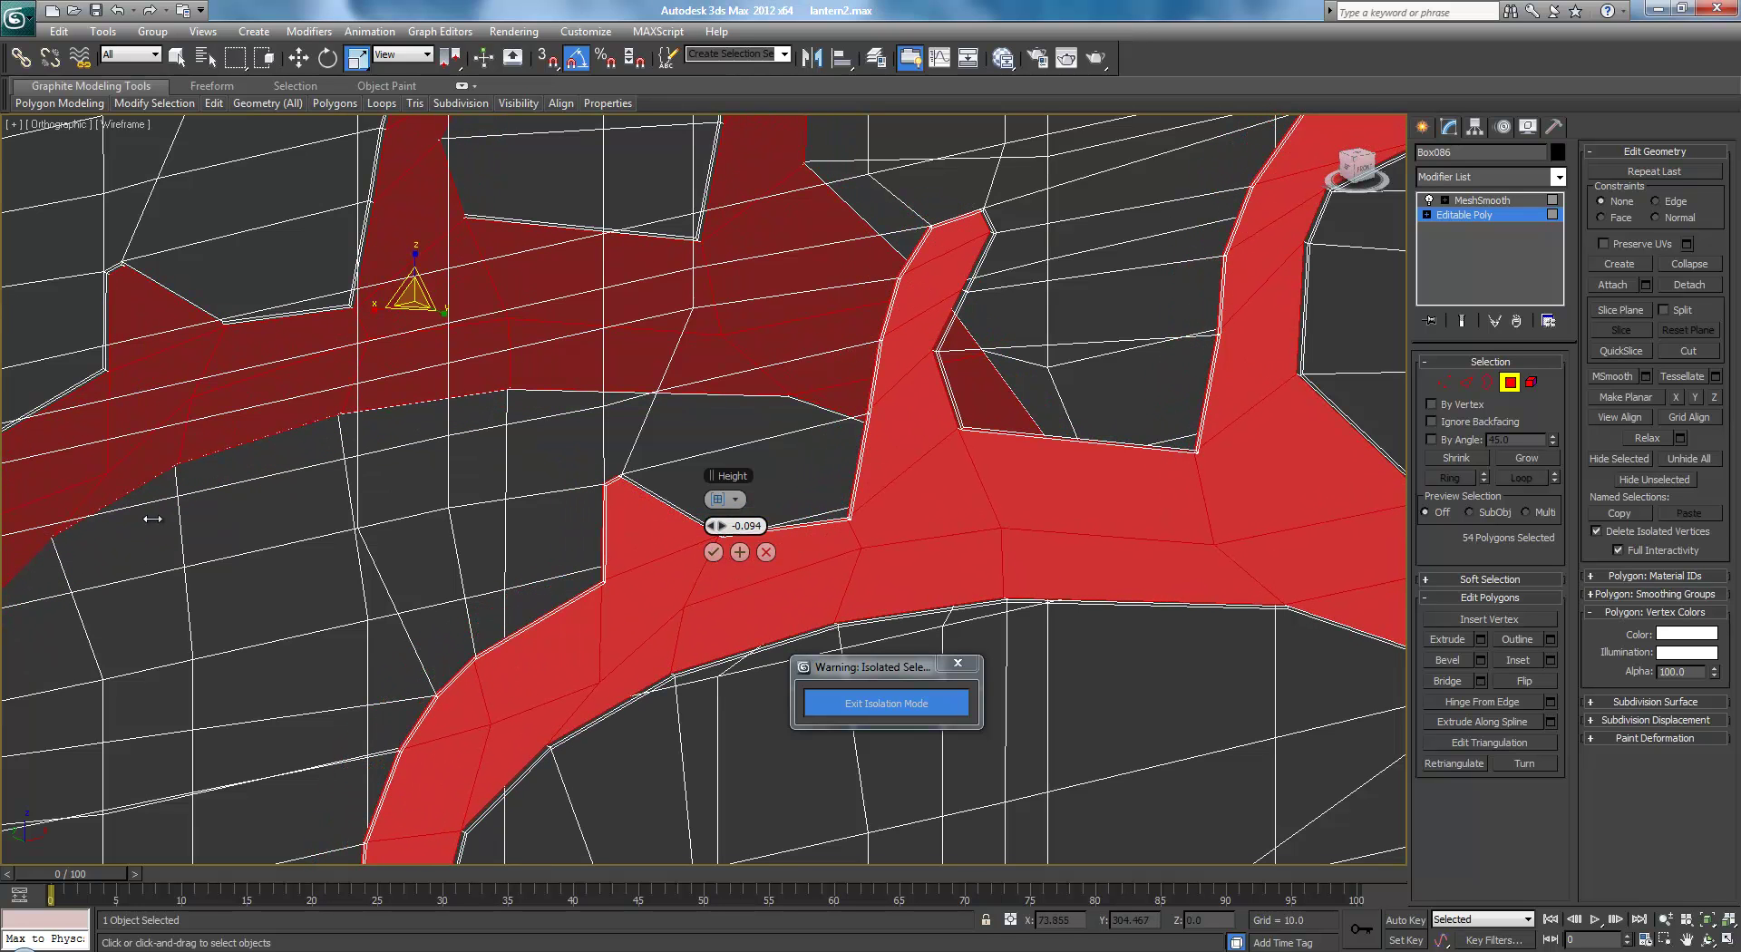
click(712, 551)
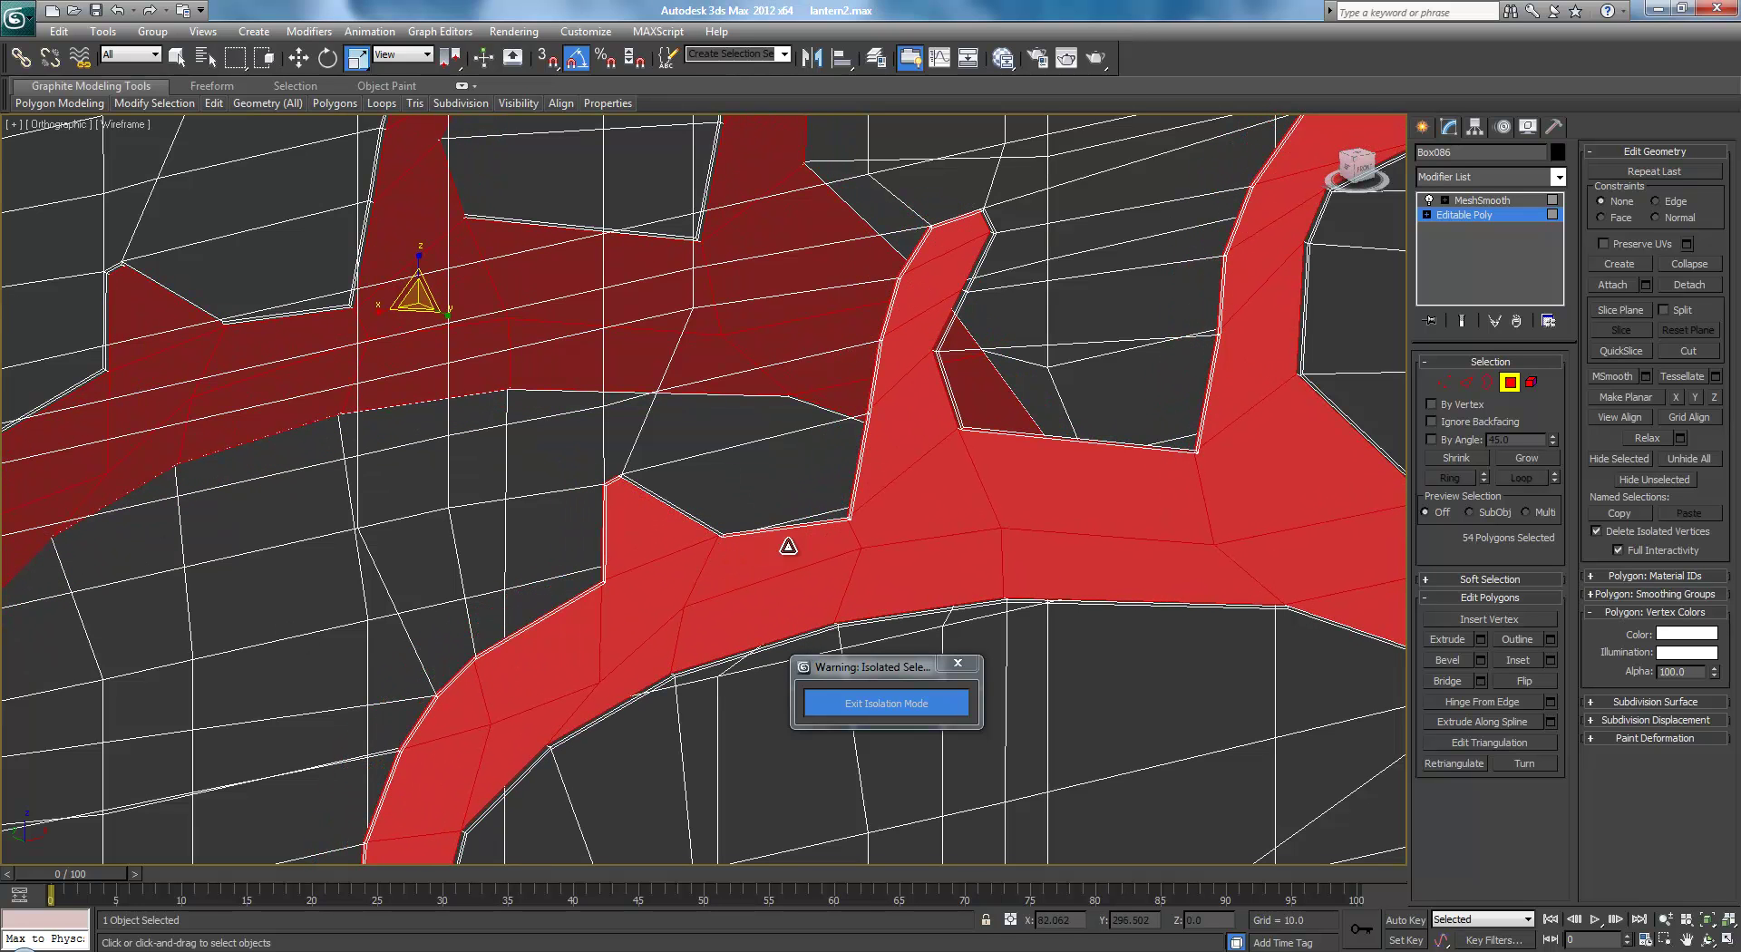
Bridge the front and back ornament polygons, then clear the selection and show the box shaded with edged faces
click(1460, 679)
scroll(992, 481, down, 3)
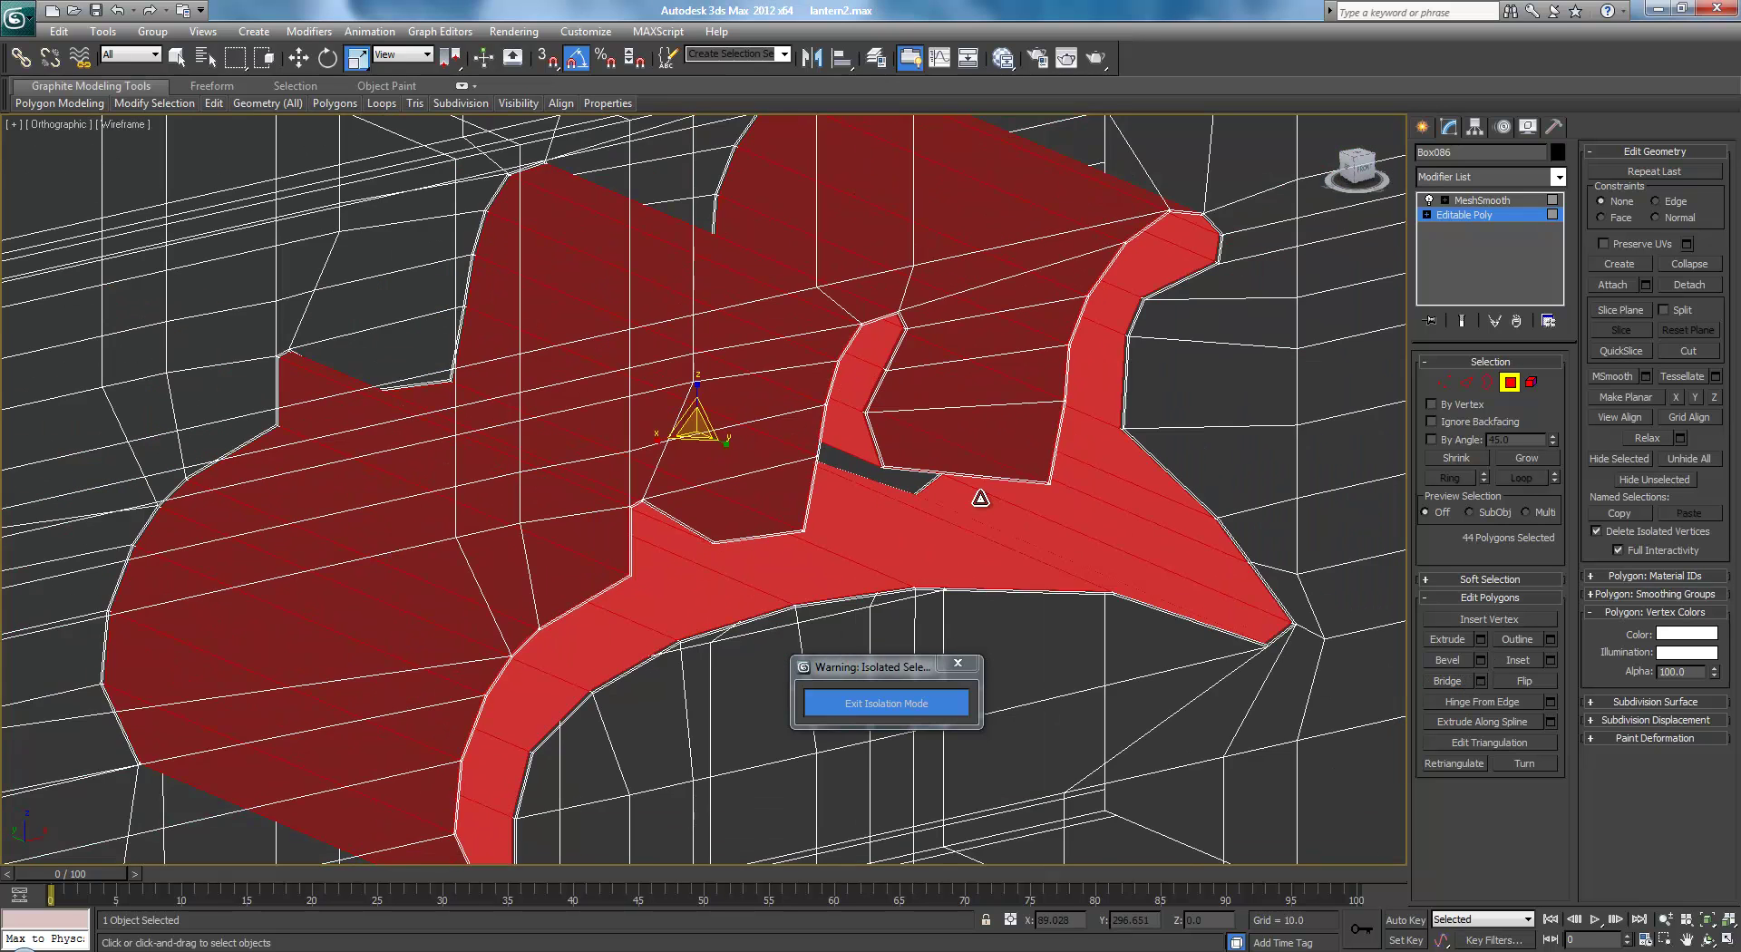
click(1246, 545)
key(F3)
mouse_move(1197, 571)
alt+middle_down()
mouse_move(1095, 508)
mouse_move(1001, 515)
mouse_move(1092, 515)
alt+middle_up()
key(F4)
scroll(698, 481, up, 3)
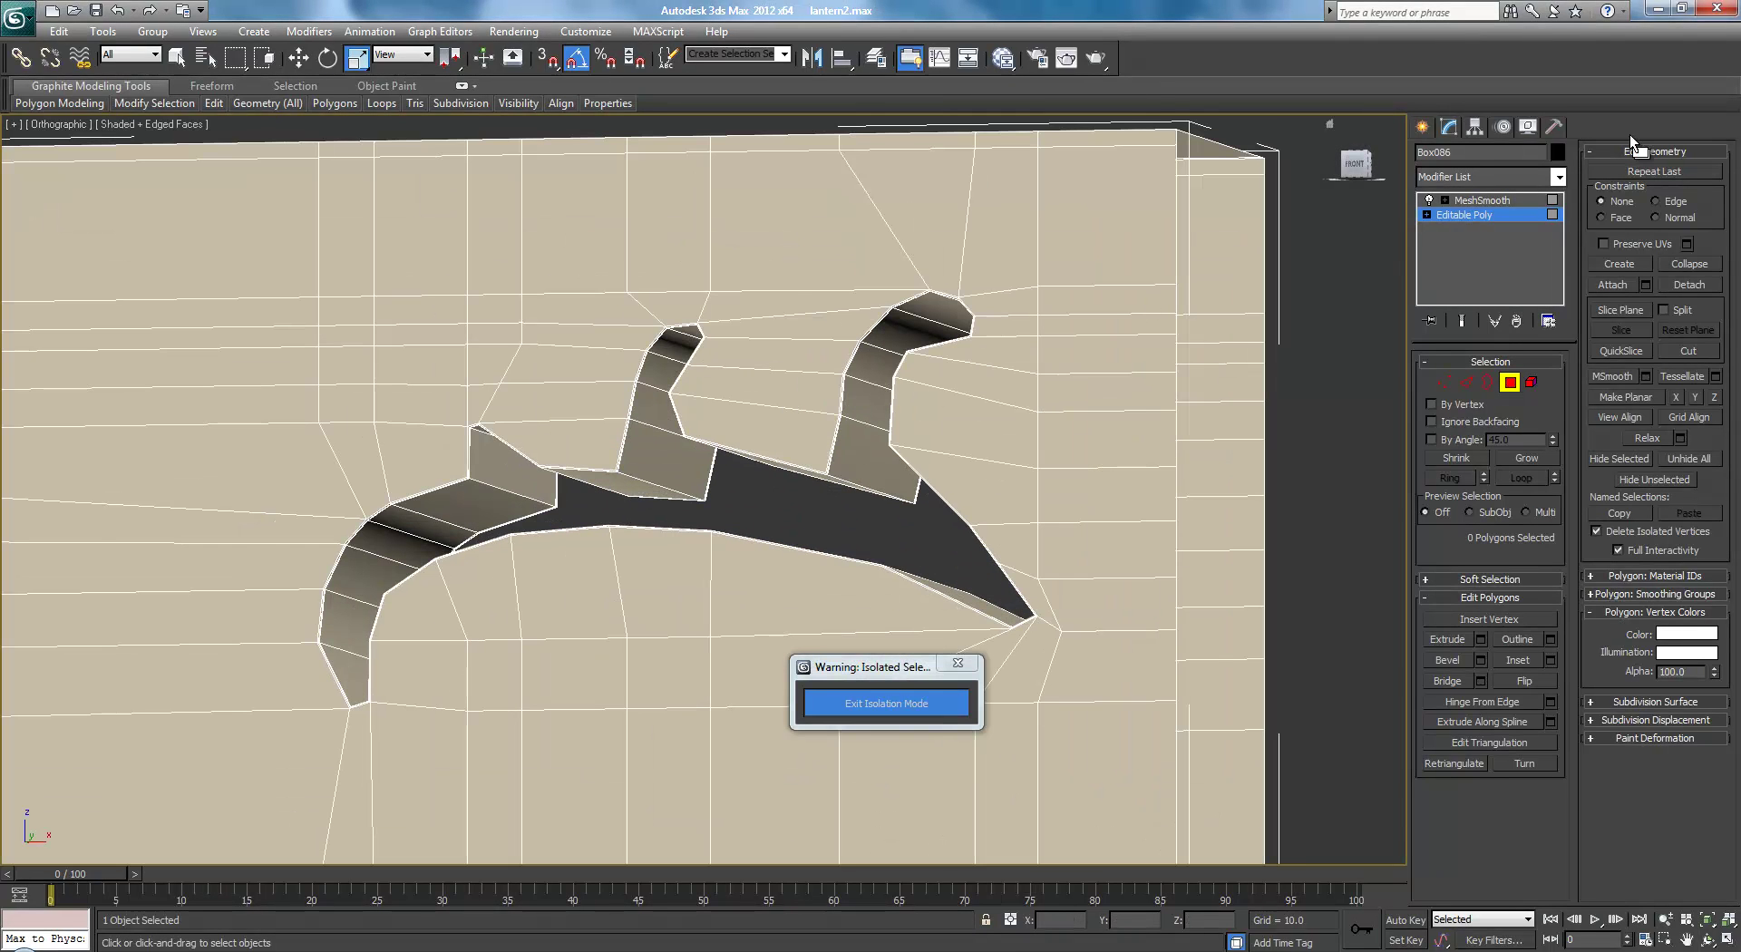
Return to the MeshSmooth level and examine the smoothed ornament opening in shaded view from several angles
click(1482, 199)
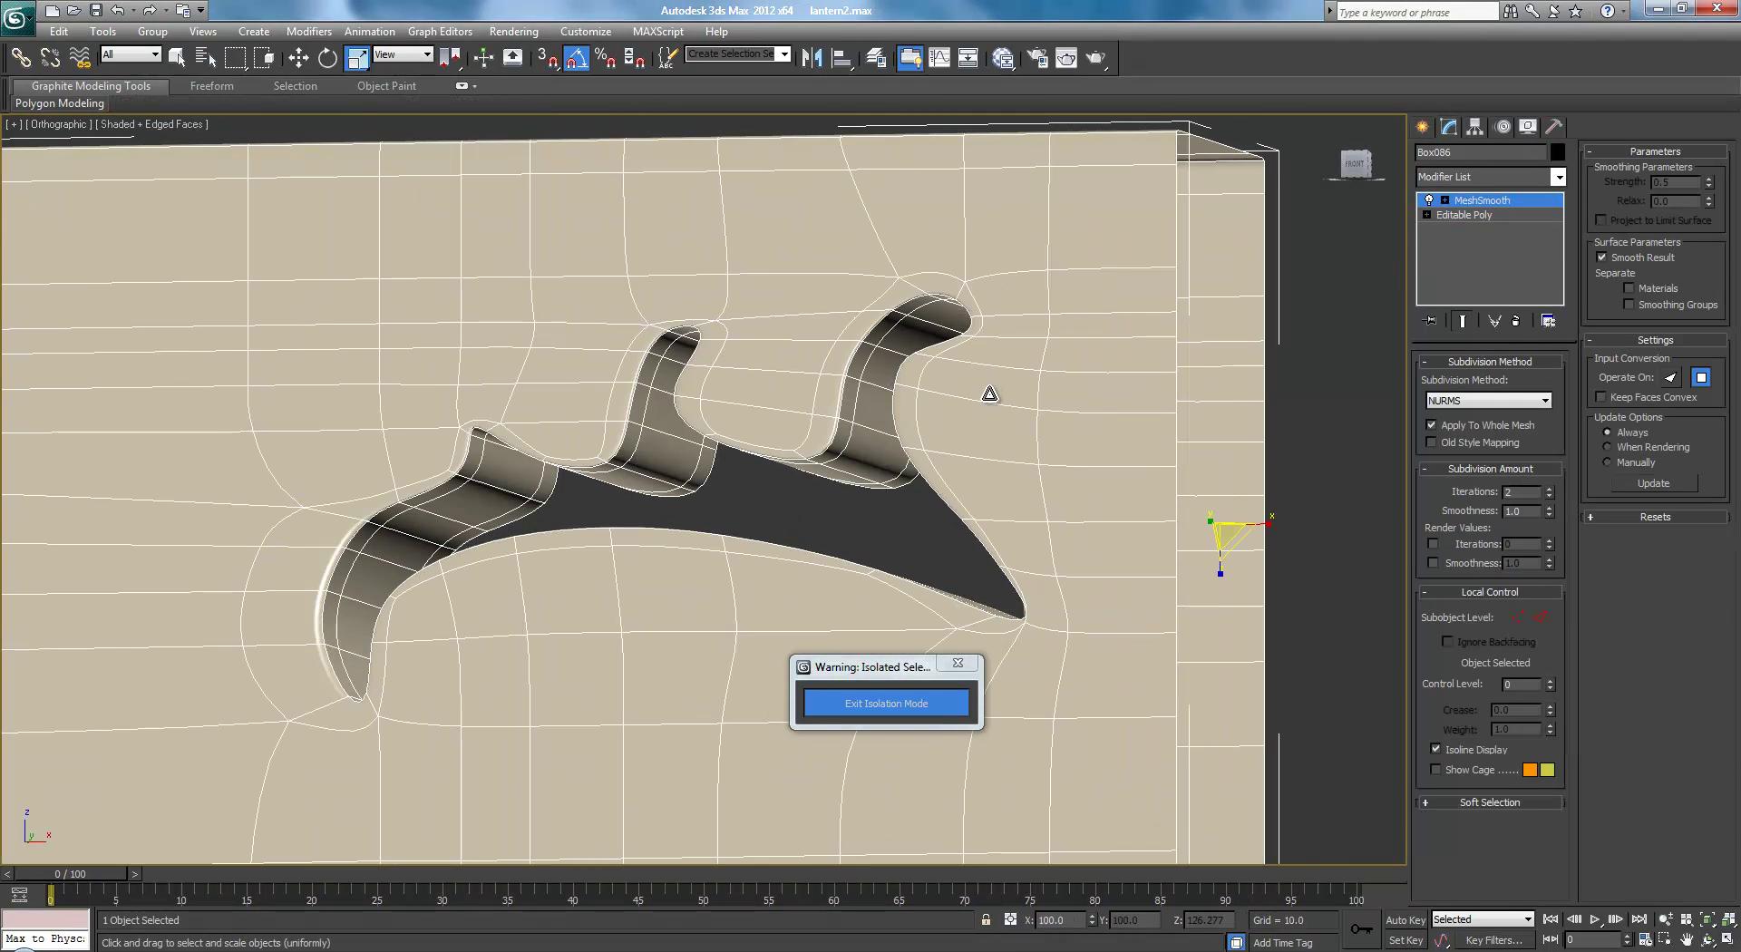
middle_drag(995, 388, 1045, 385)
scroll(1046, 386, down, 3)
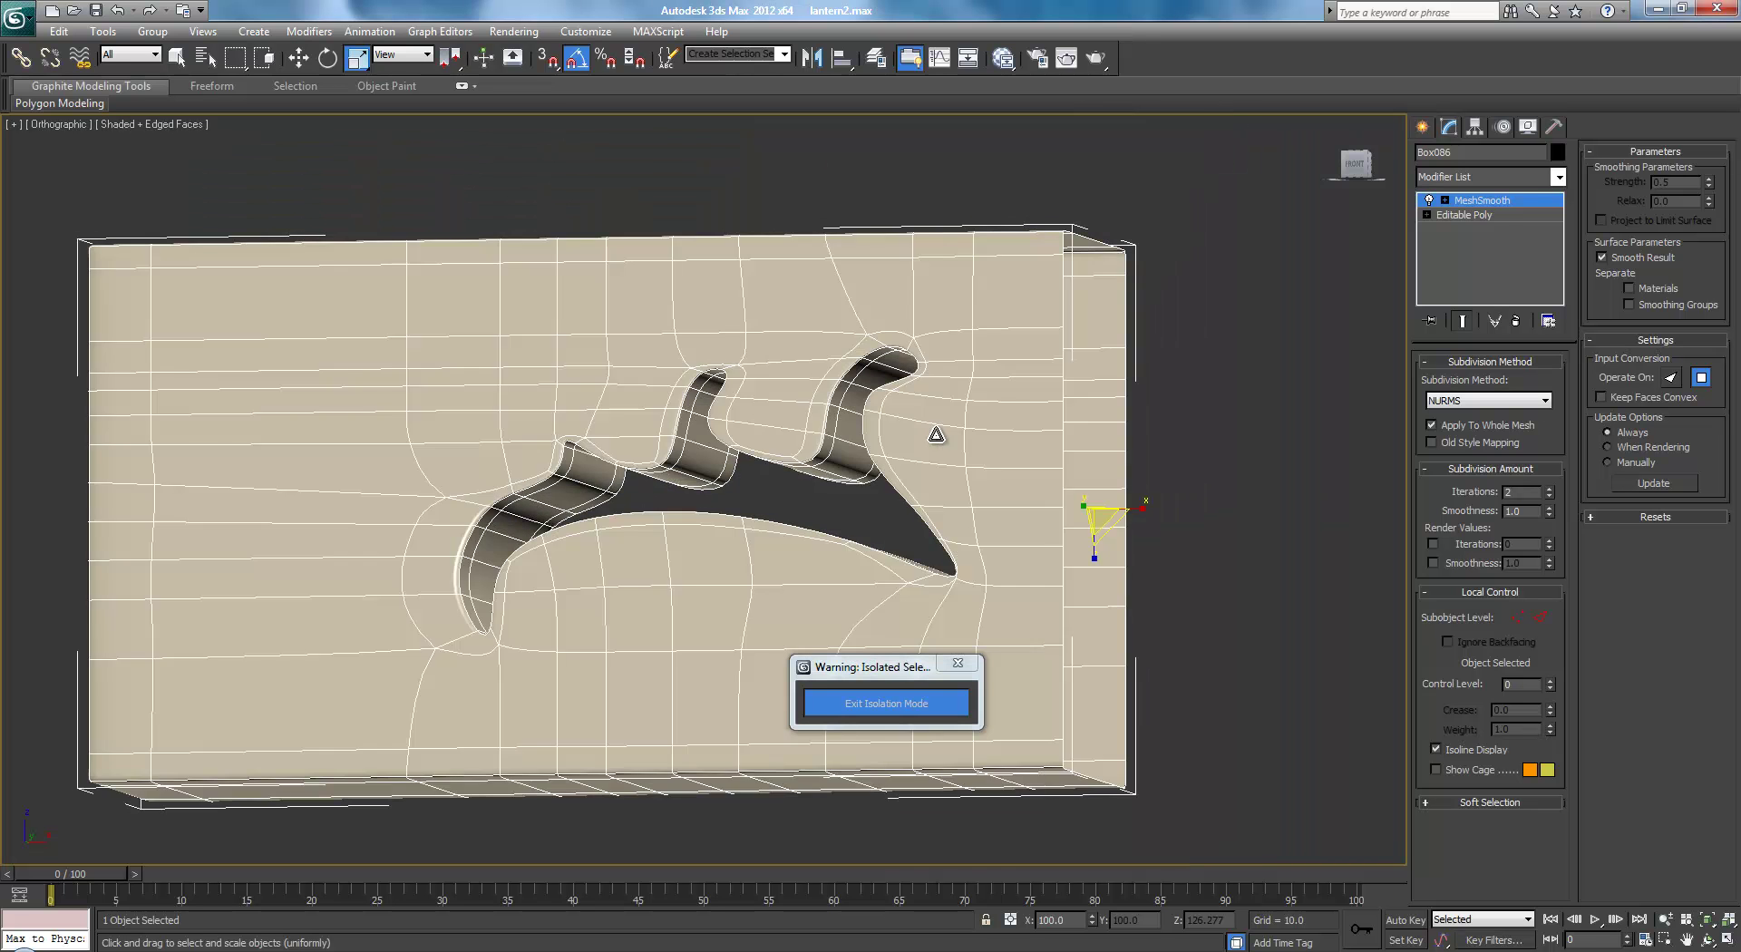
key(F4)
middle_drag(929, 433, 941, 422)
scroll(941, 423, up, 2)
alt+middle_drag(941, 423, 1003, 384)
scroll(998, 376, down, 3)
scroll(927, 451, up, 5)
scroll(922, 471, up, 5)
alt+middle_drag(965, 473, 902, 448)
scroll(902, 447, down, 6)
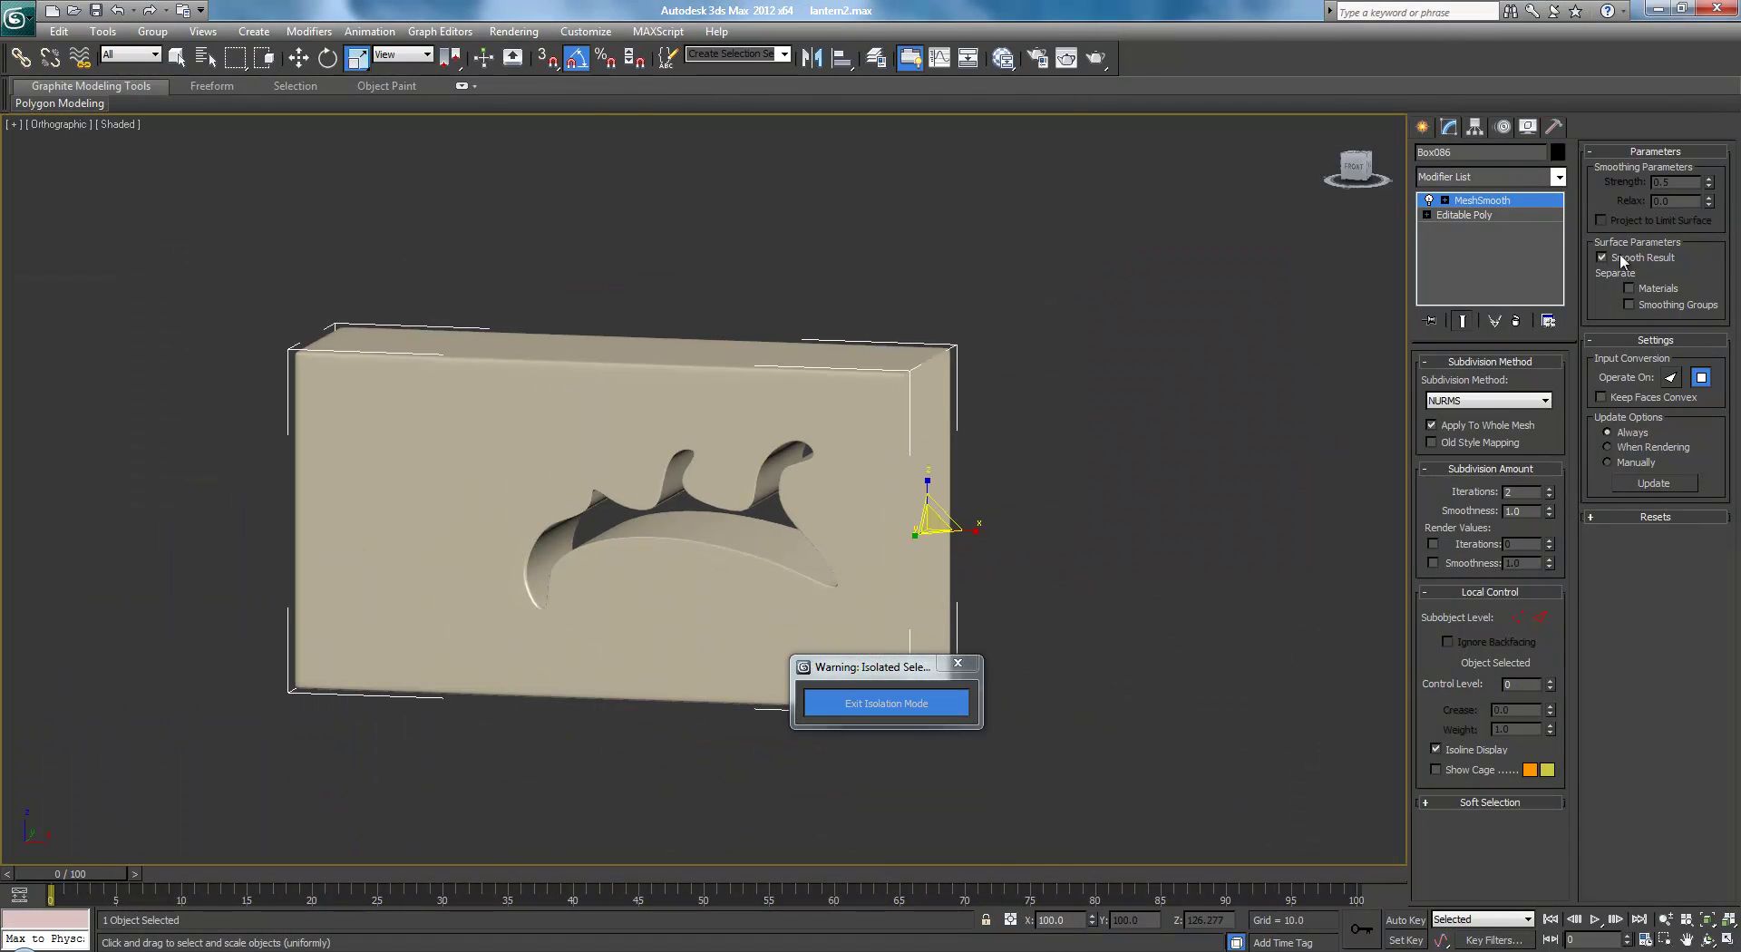
Delete the MeshSmooth modifier from the carved box, leaving only its Editable Poly
click(1479, 220)
key(w)
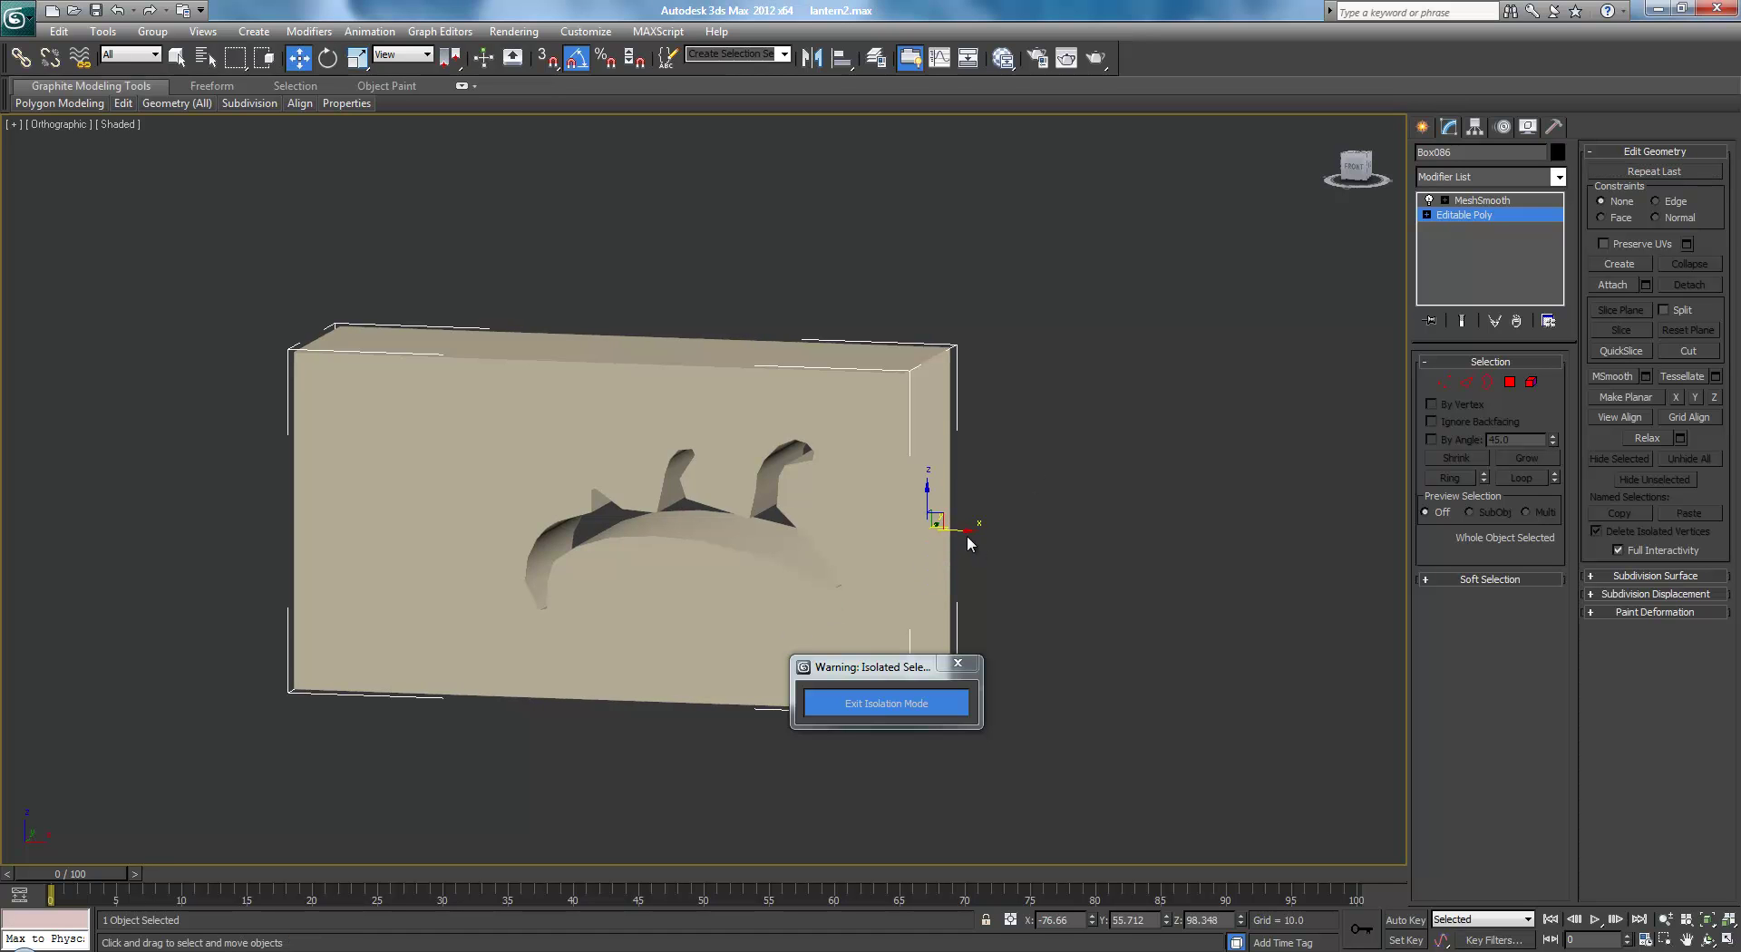
click(1478, 200)
right_click(1478, 200)
click(1517, 233)
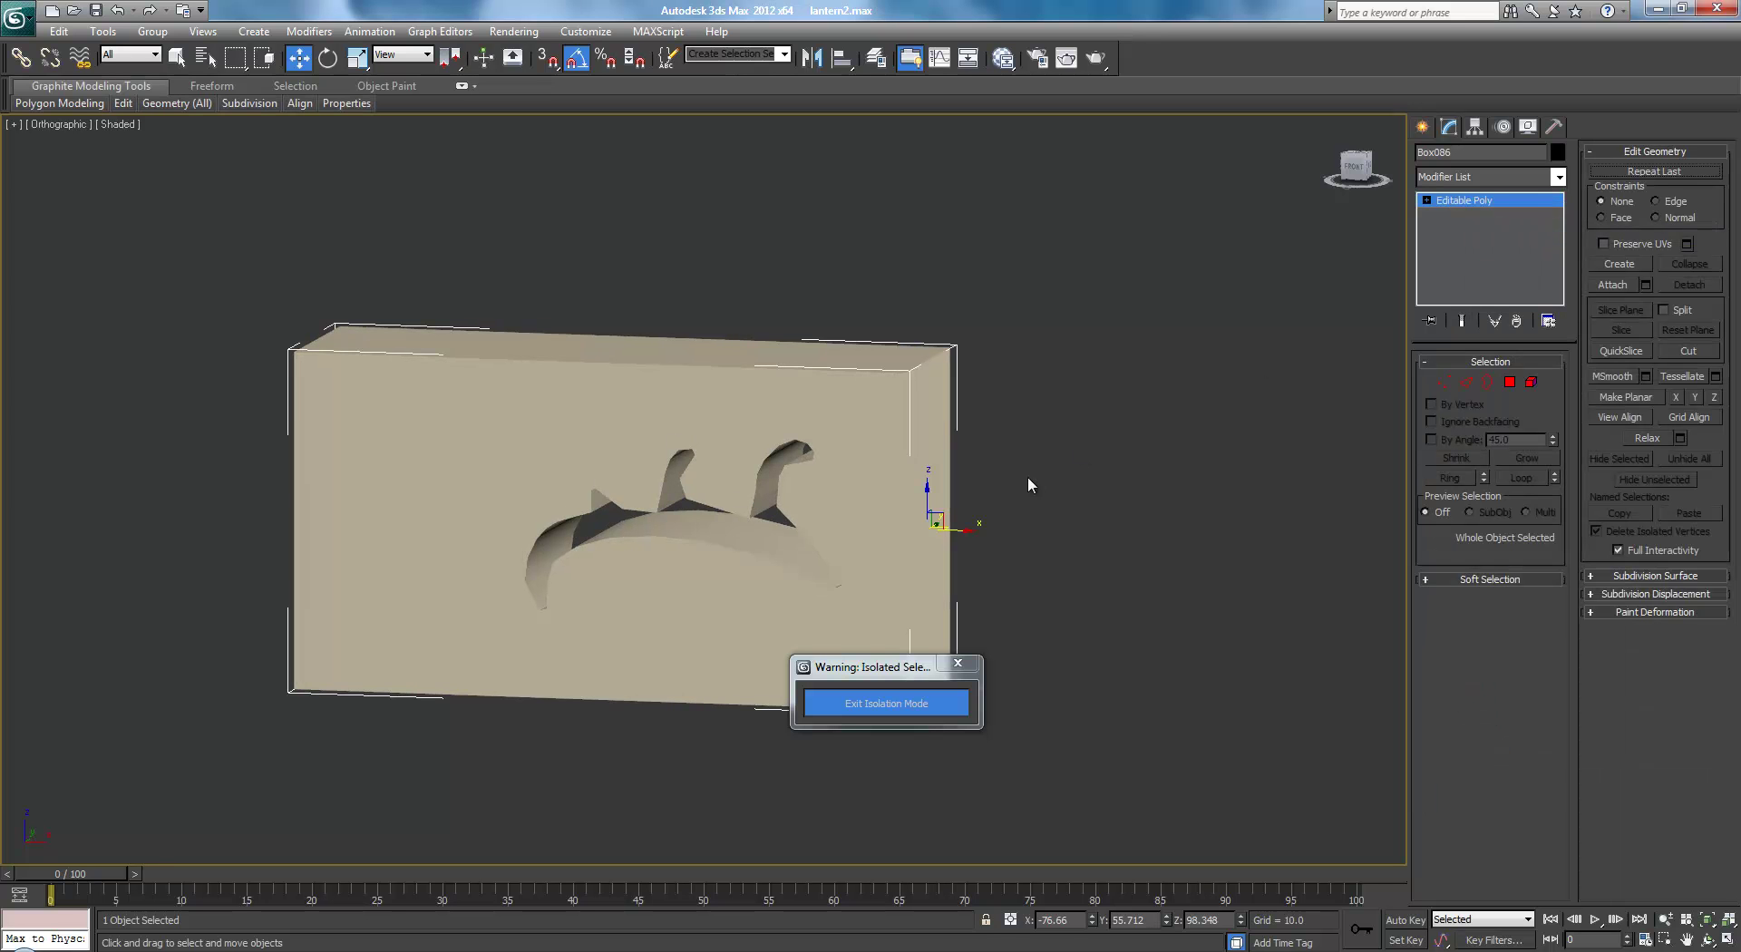
Clone the carved box as a single copy about 29 units along X
alt+middle_drag(1027, 476, 971, 493)
mouse_move(1081, 459)
alt+middle_down()
mouse_move(965, 431)
mouse_move(1072, 466)
alt+middle_up()
shift+drag(963, 502, 1318, 500)
key(ctrl+v)
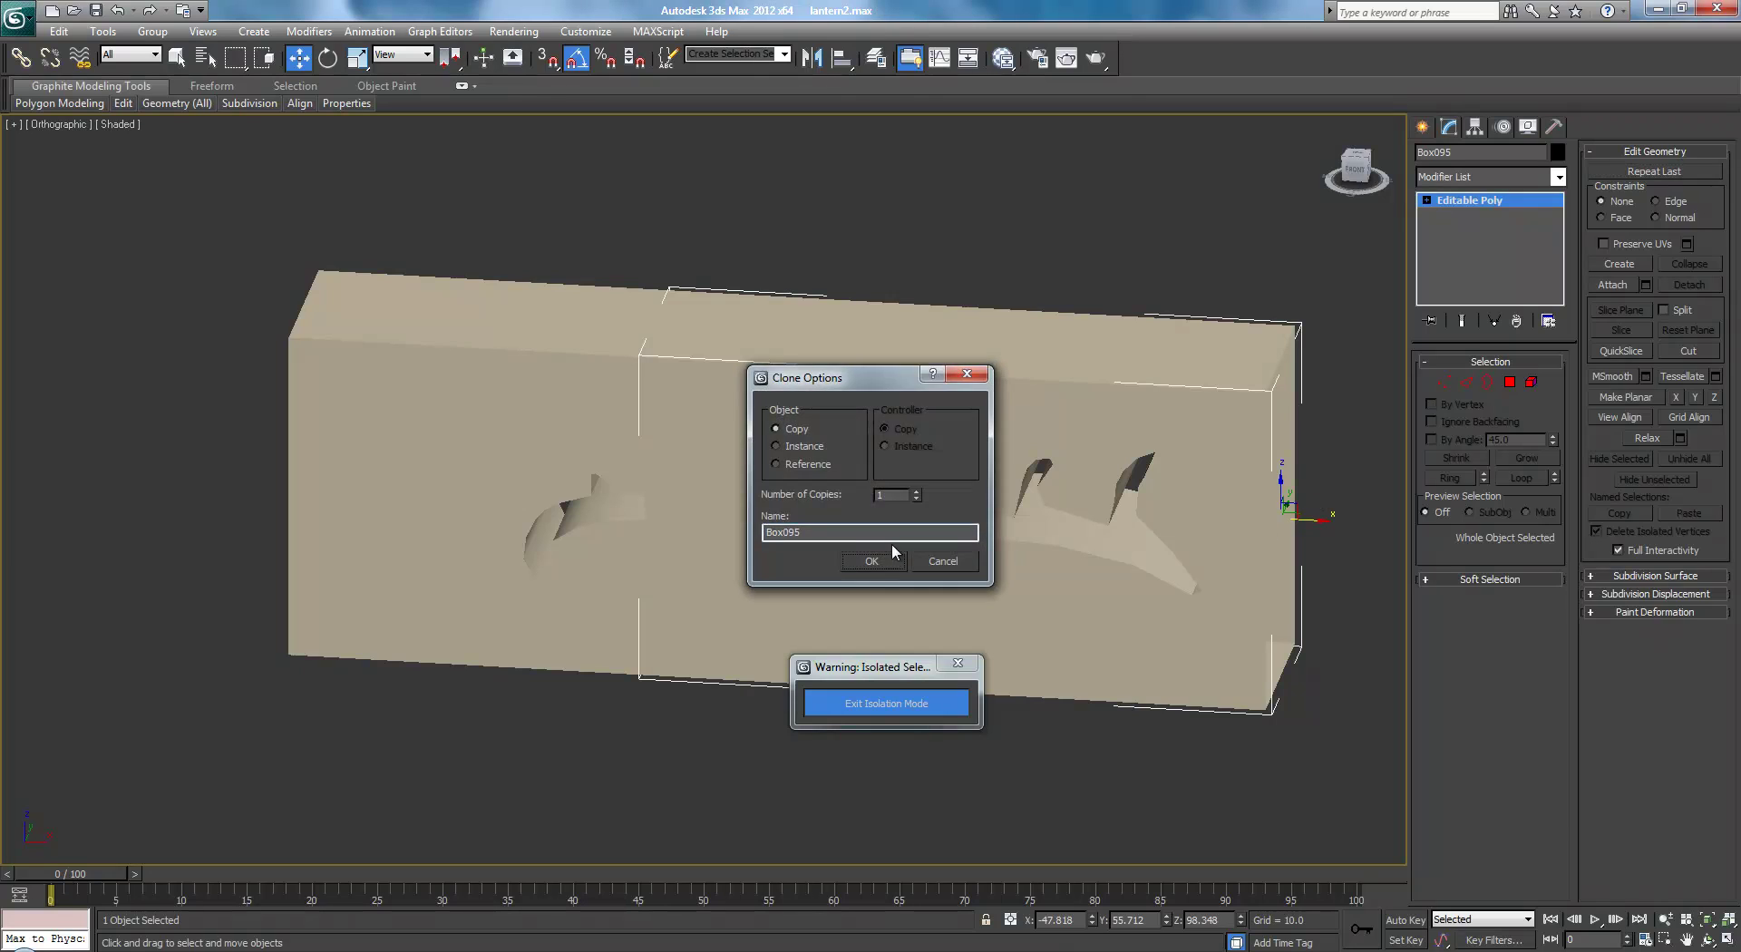
click(876, 553)
Mirror the copied box about the X axis with No Clone and move it back against the original
click(816, 60)
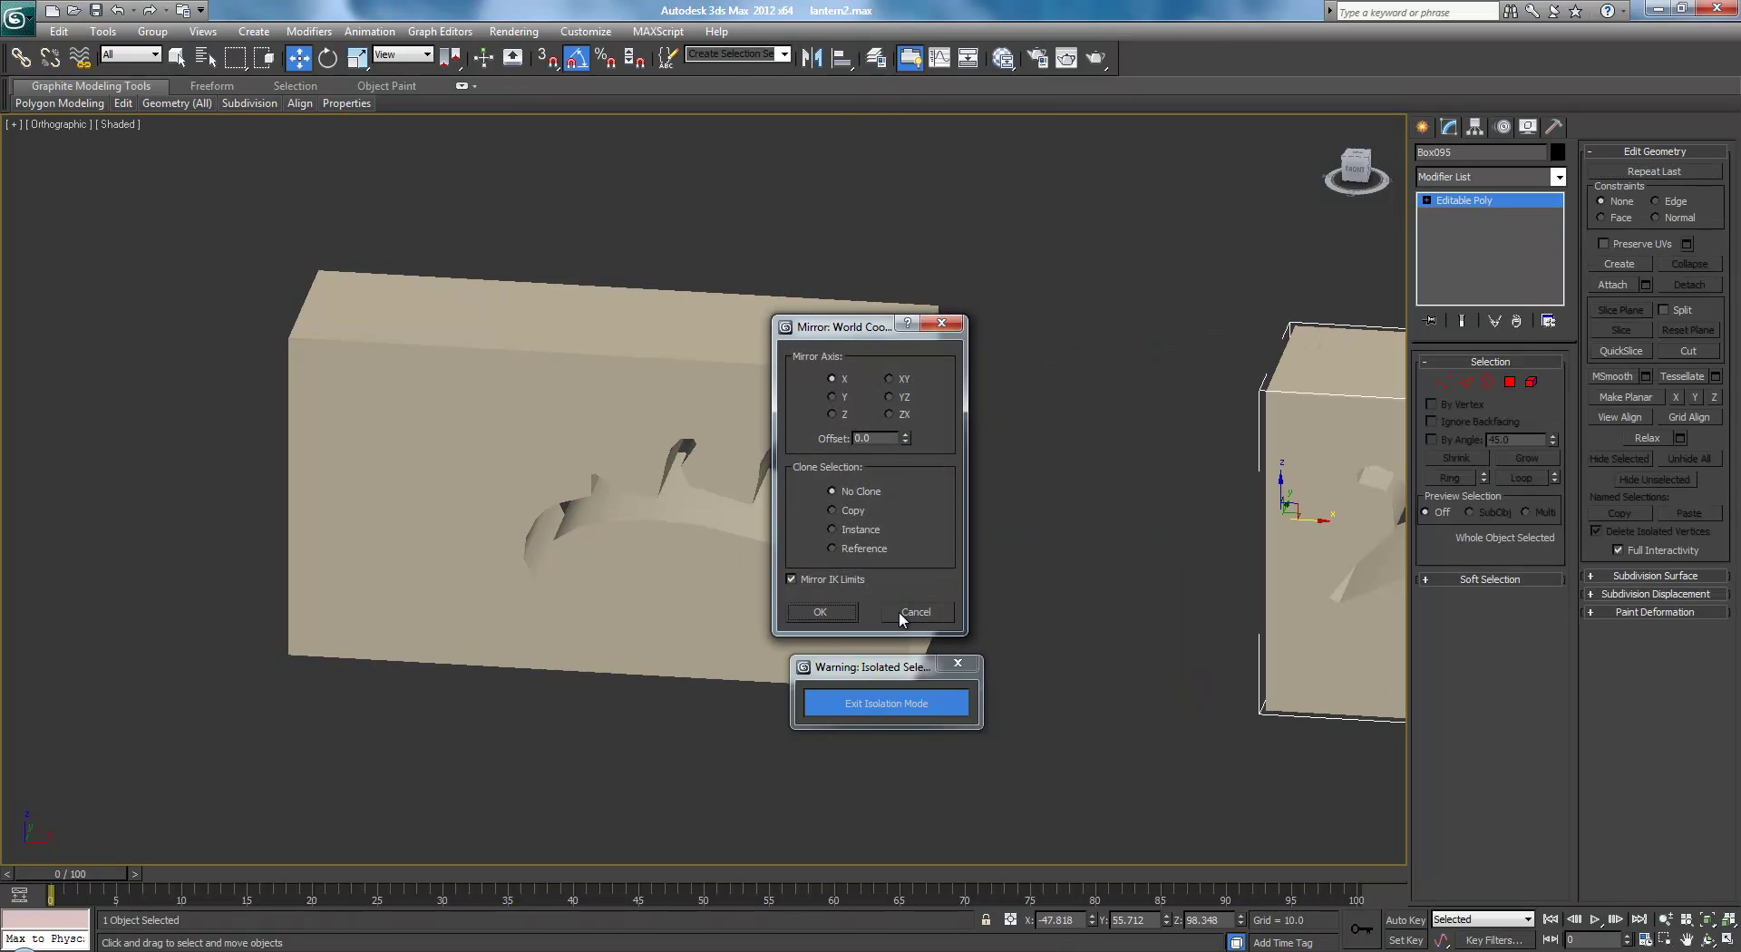
click(820, 612)
mouse_move(1313, 526)
mouse_down()
mouse_move(985, 530)
mouse_move(956, 497)
mouse_up()
key(F3)
key(F3)
Attach the original carved half to the mirrored box and save the scene outside isolation mode
click(1616, 283)
click(981, 379)
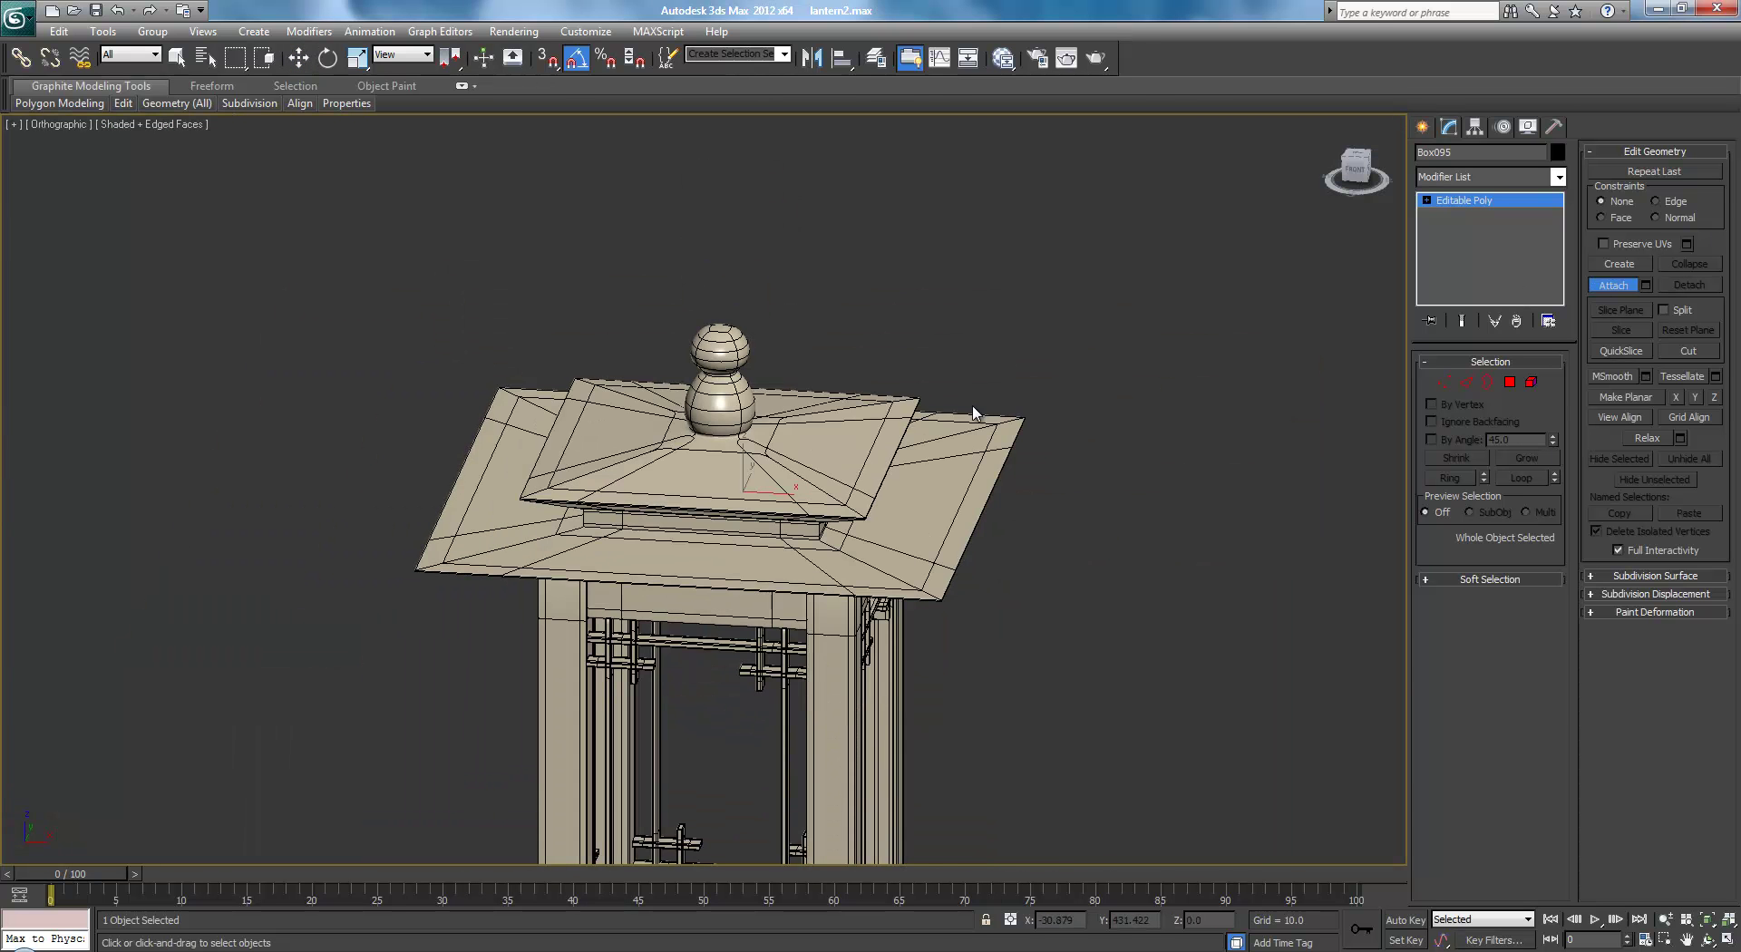
middle_drag(1077, 444, 769, 352)
scroll(769, 351, up, 3)
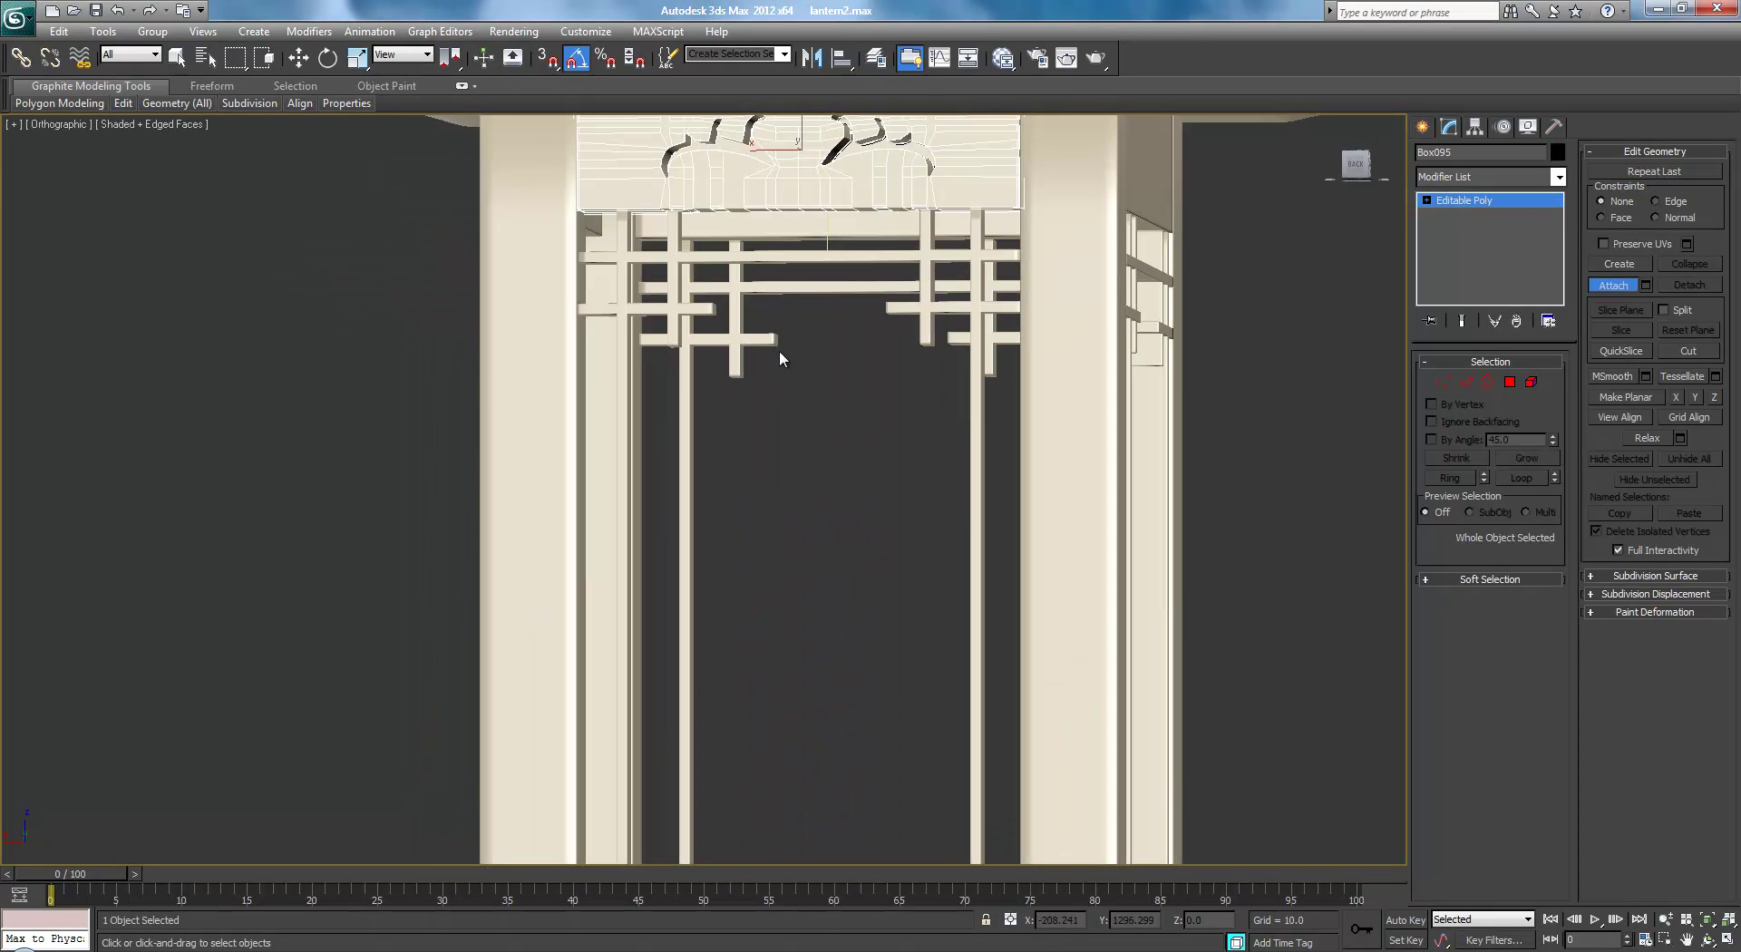
click(96, 11)
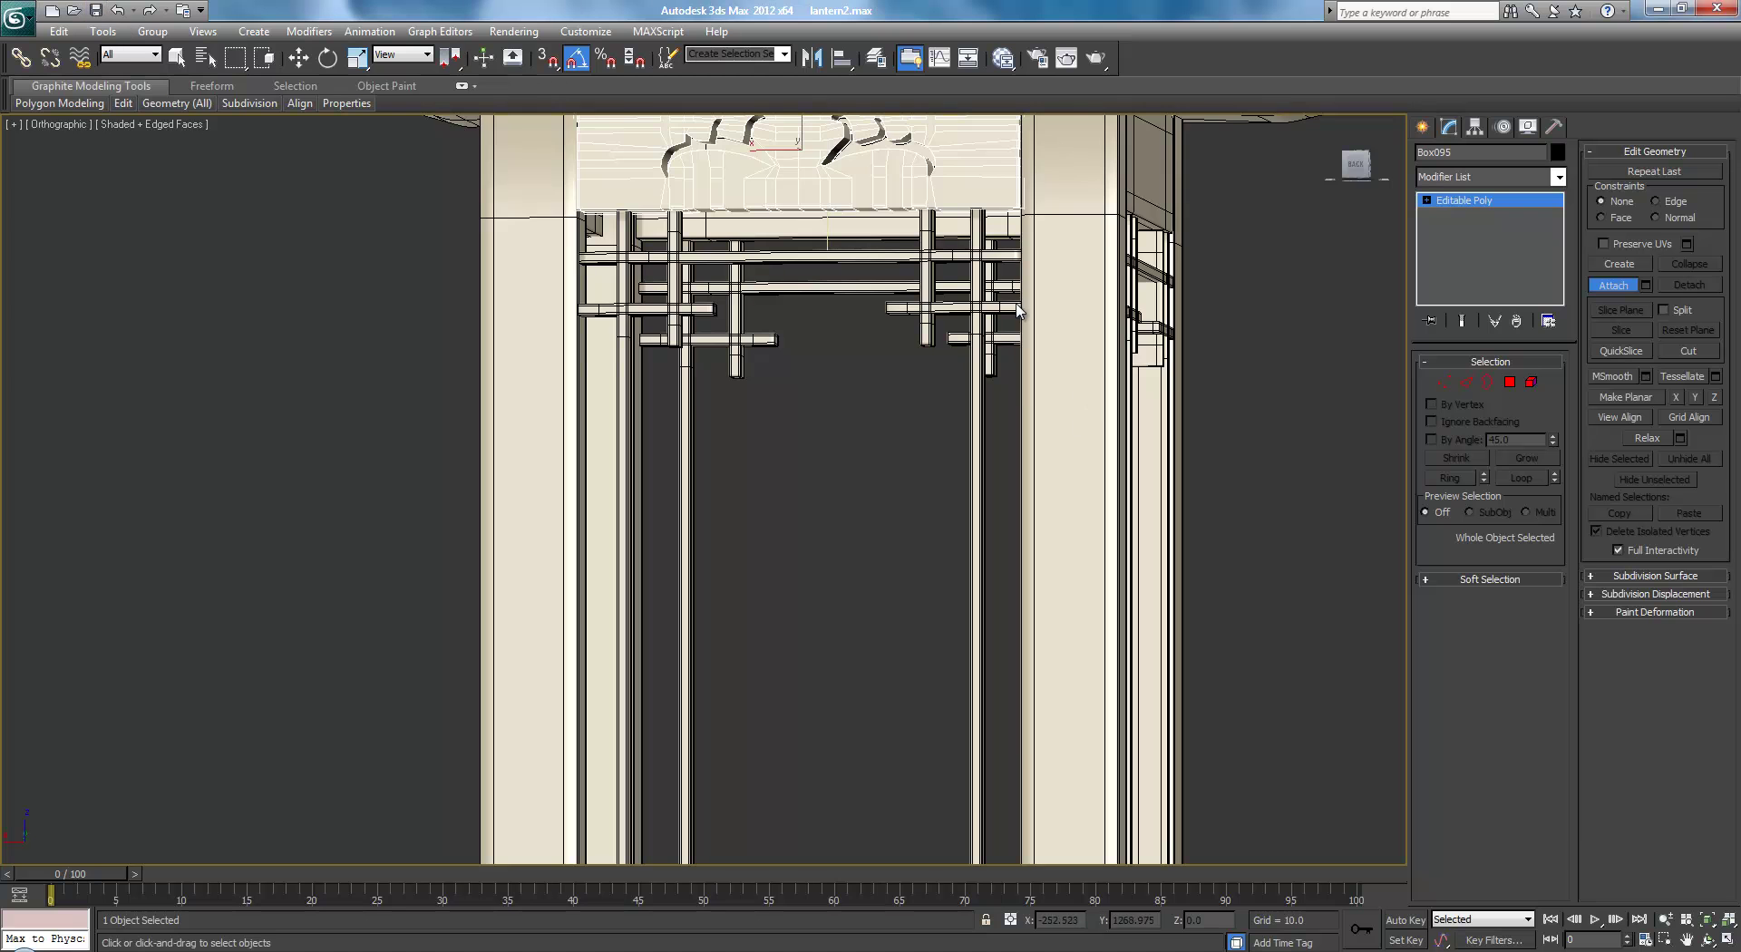
Select the vertices along the centre seam between the two carved halves in the front wireframe view
middle_drag(1033, 177, 1190, 461)
scroll(1185, 463, up, 3)
scroll(1088, 517, down, 3)
scroll(1108, 517, up, 4)
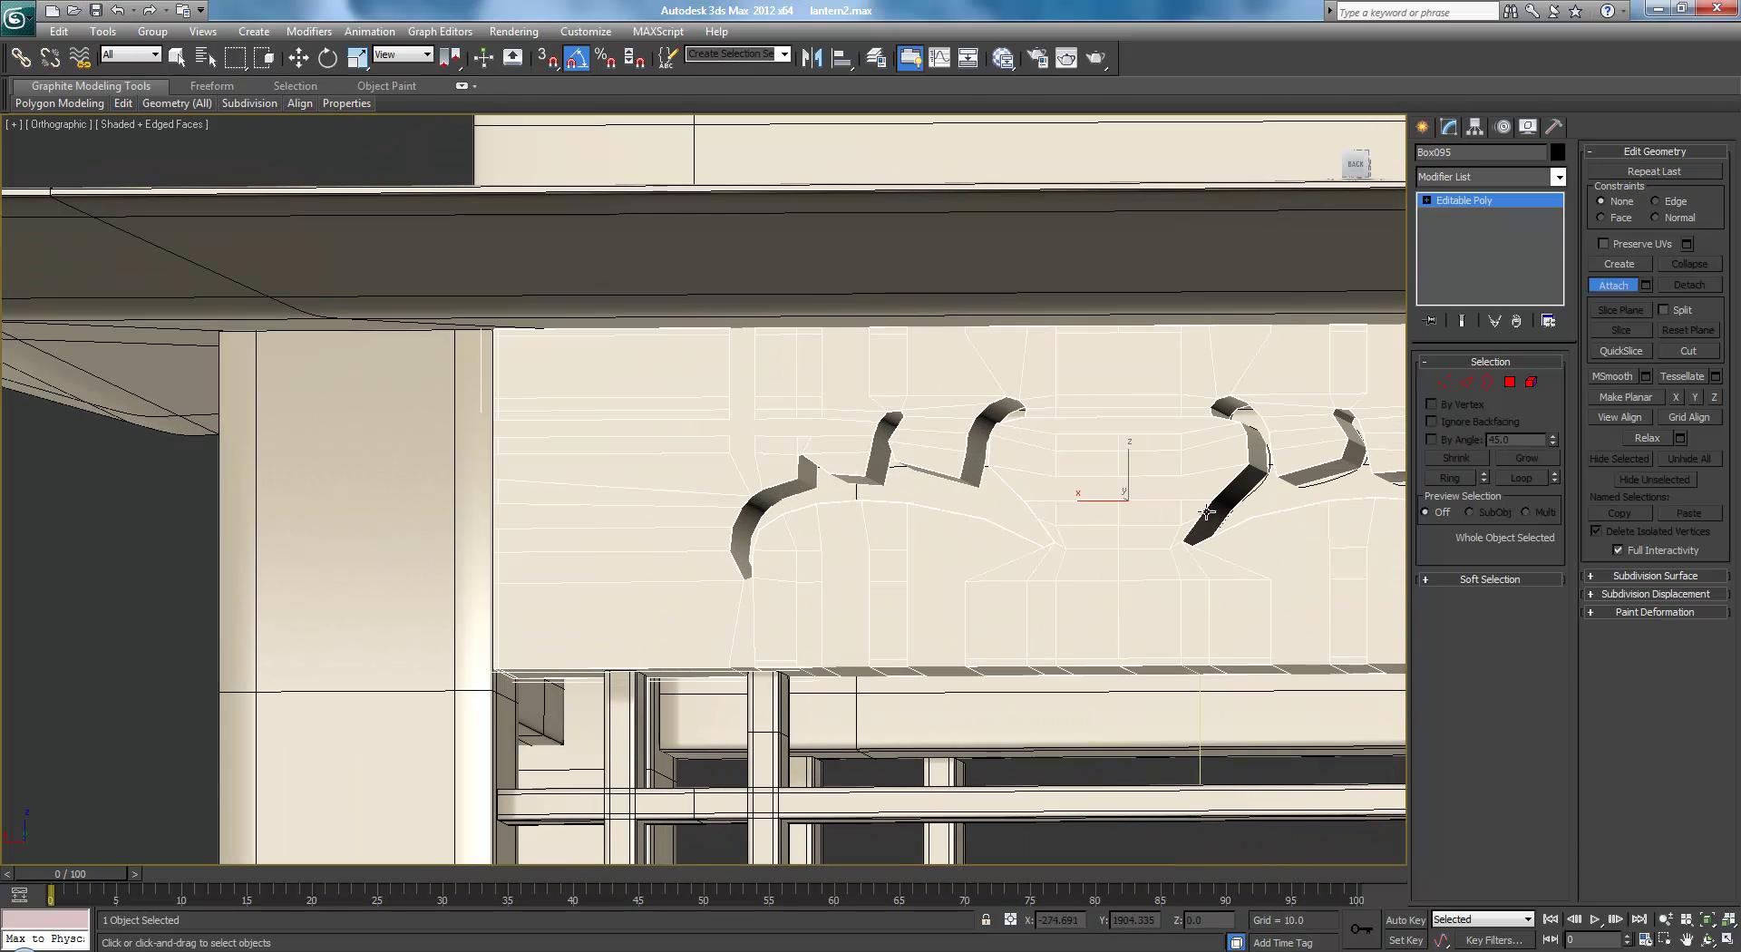
key(1)
middle_drag(1099, 408, 1040, 279)
key(f)
key(F3)
scroll(934, 278, down, 4)
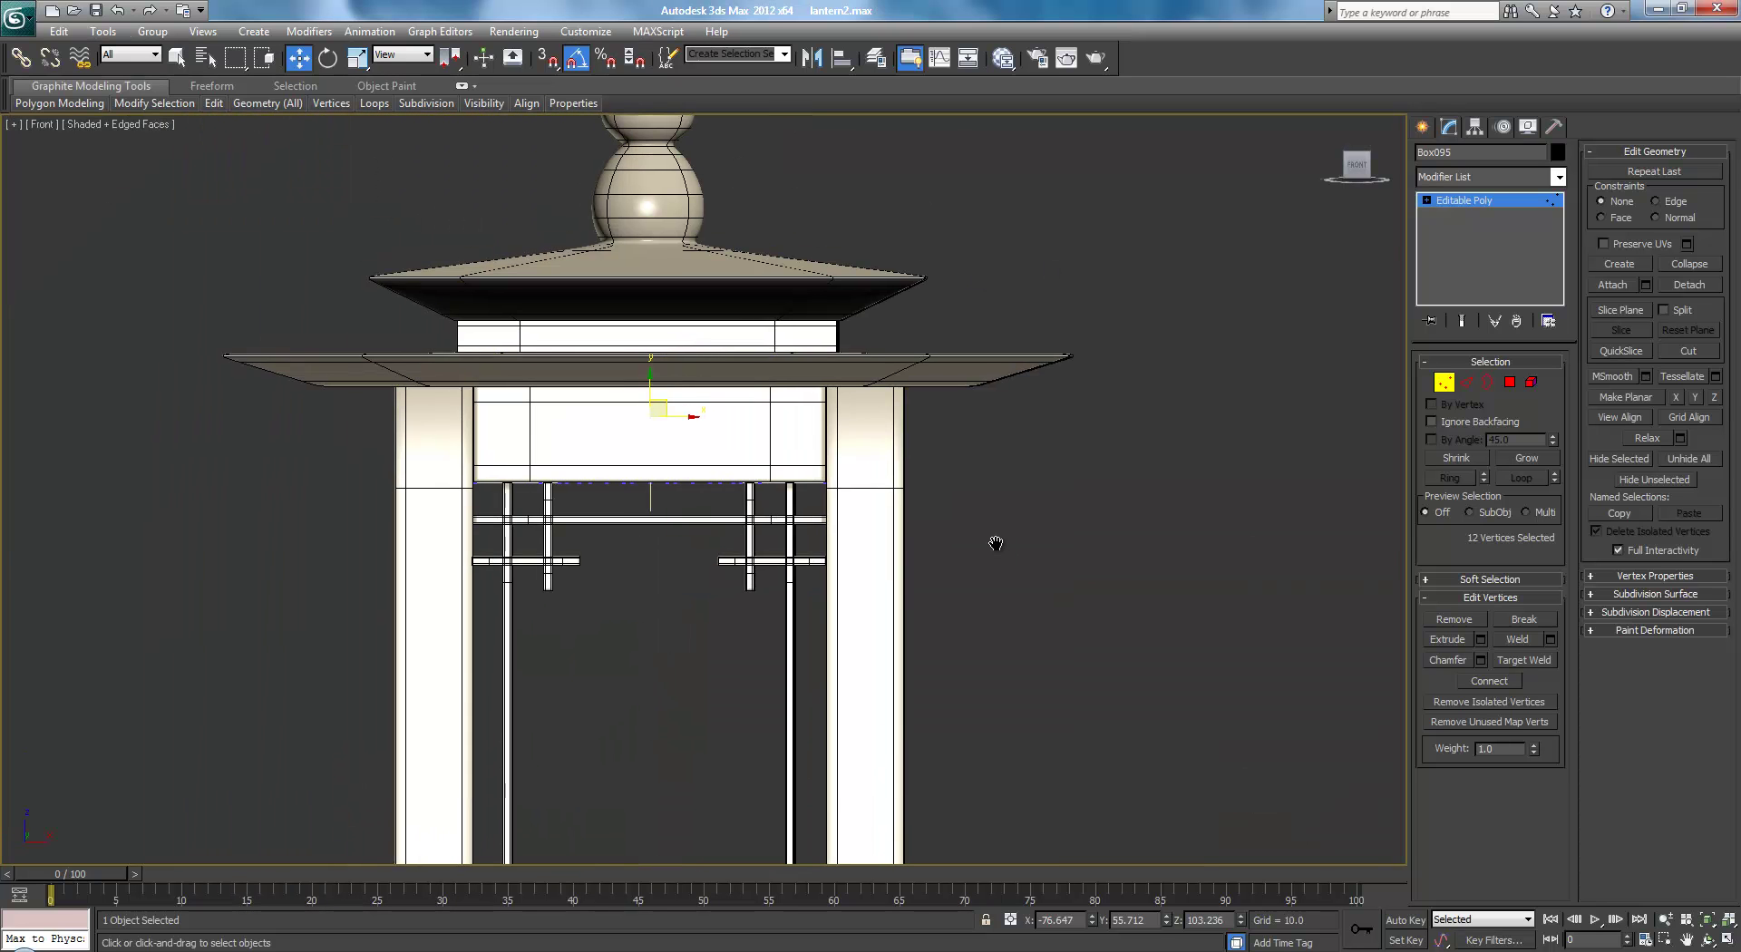
scroll(751, 433, up, 5)
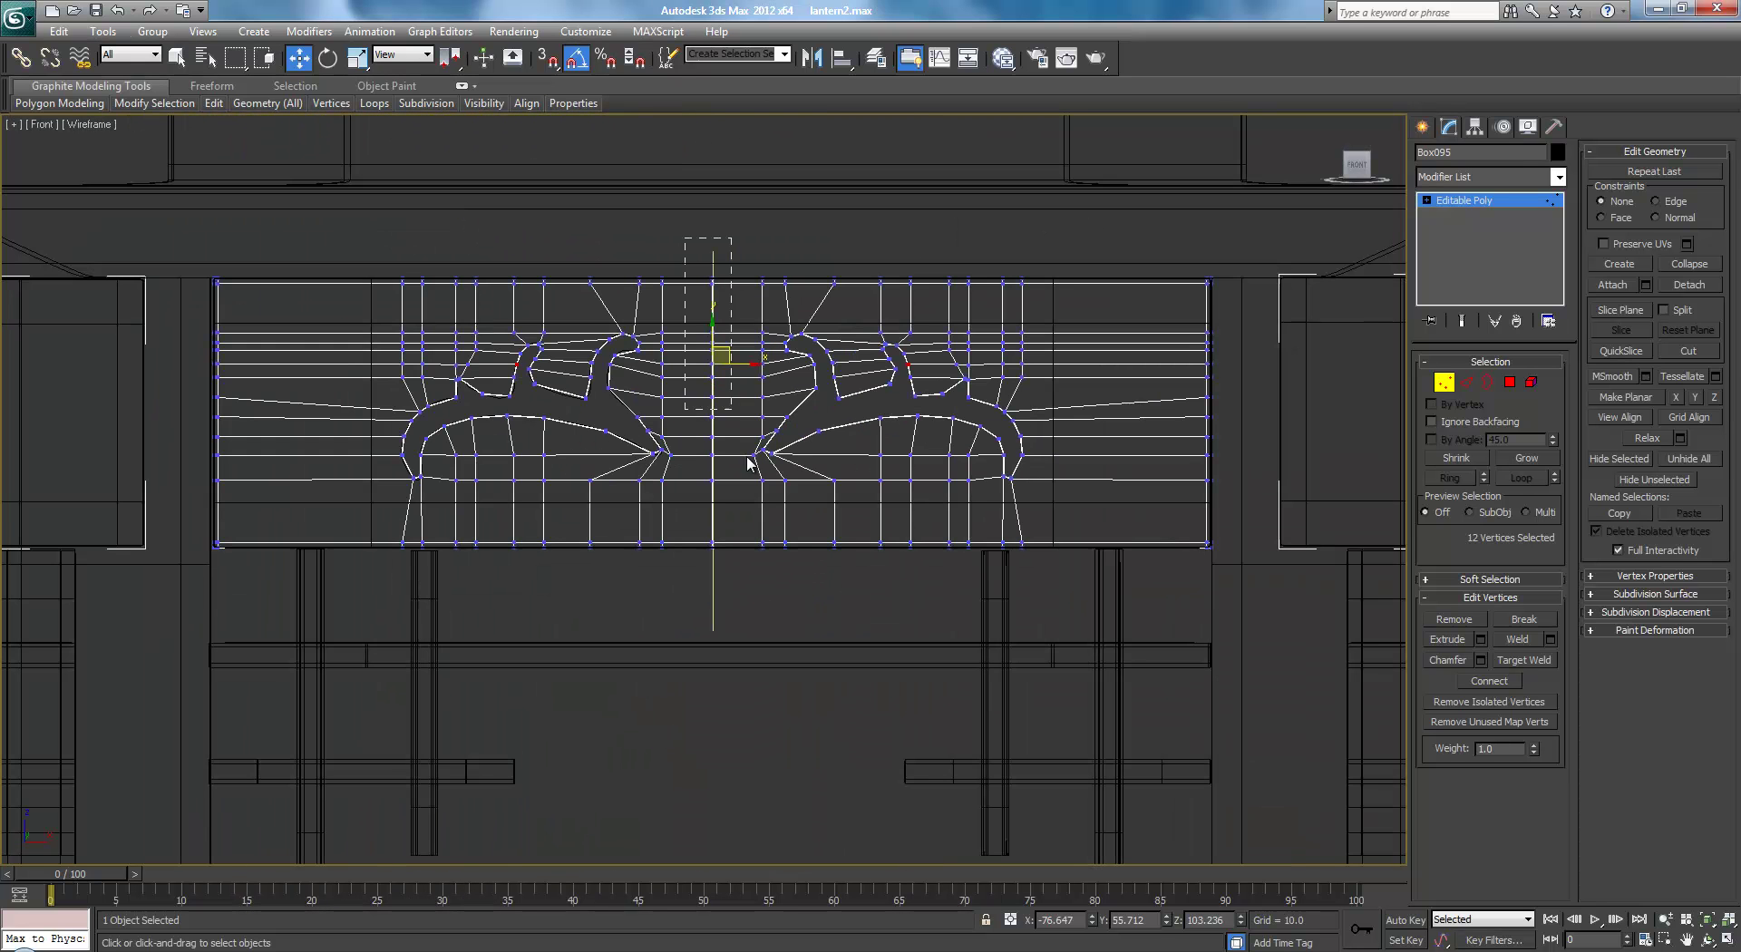
Weld the selected seam vertices with a threshold of 0.142
click(1551, 639)
scroll(1016, 498, up, 4)
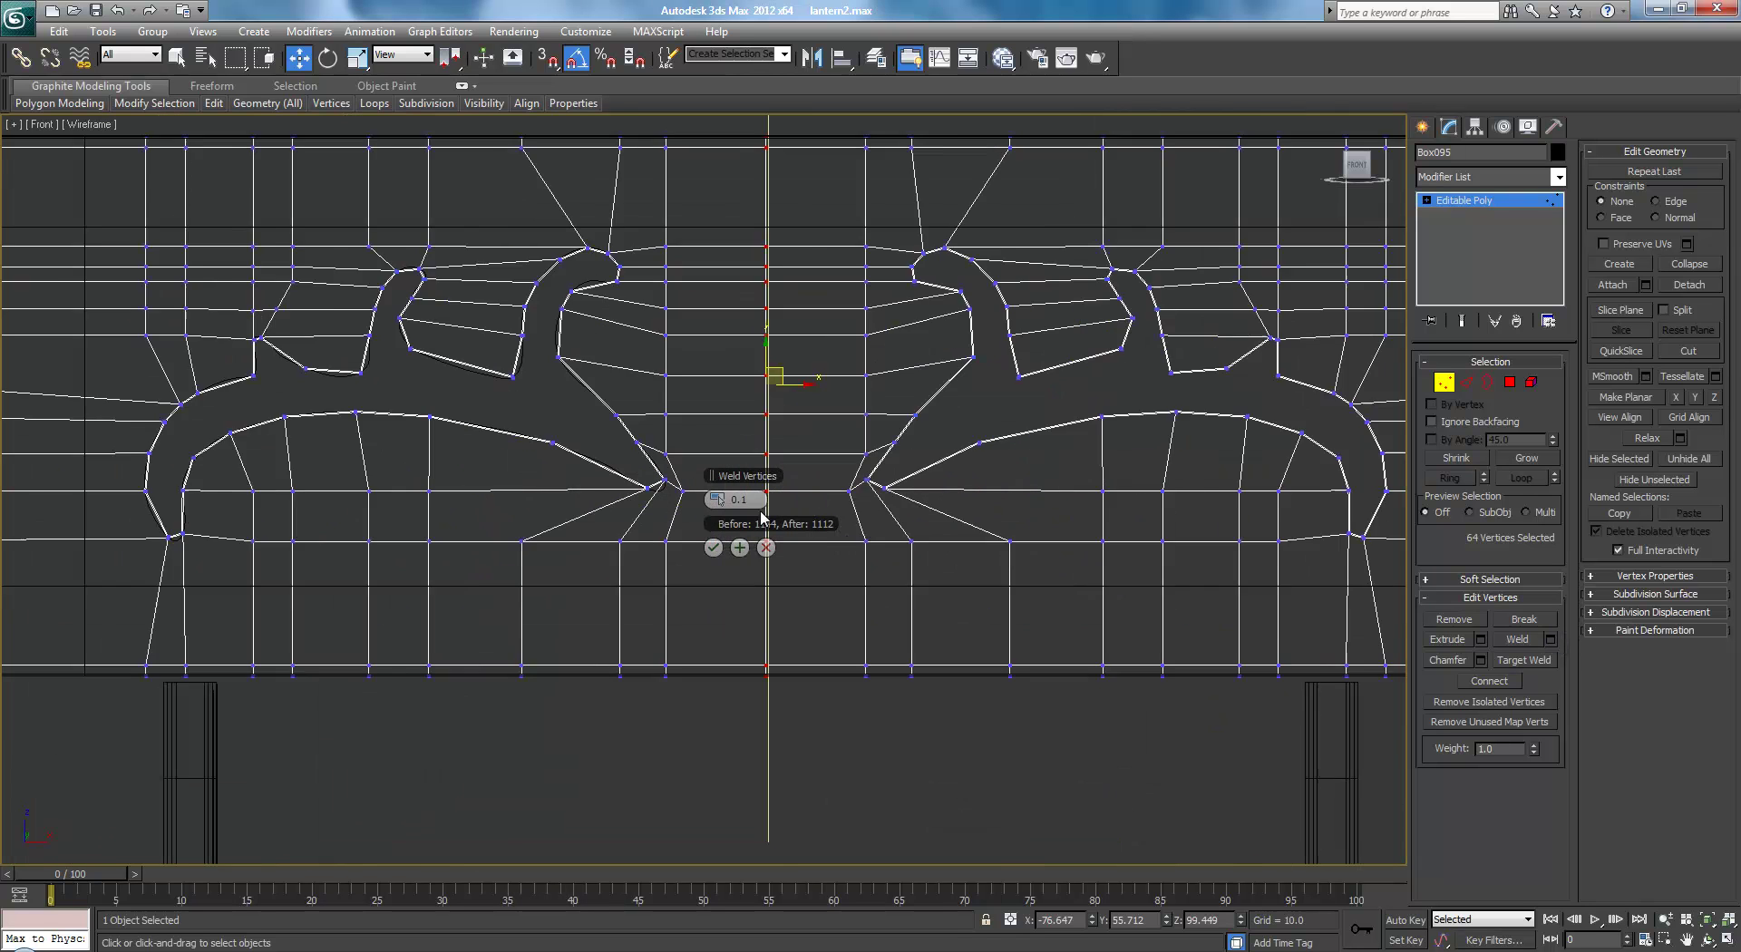
scroll(716, 499, up, 2)
drag(717, 499, 714, 500)
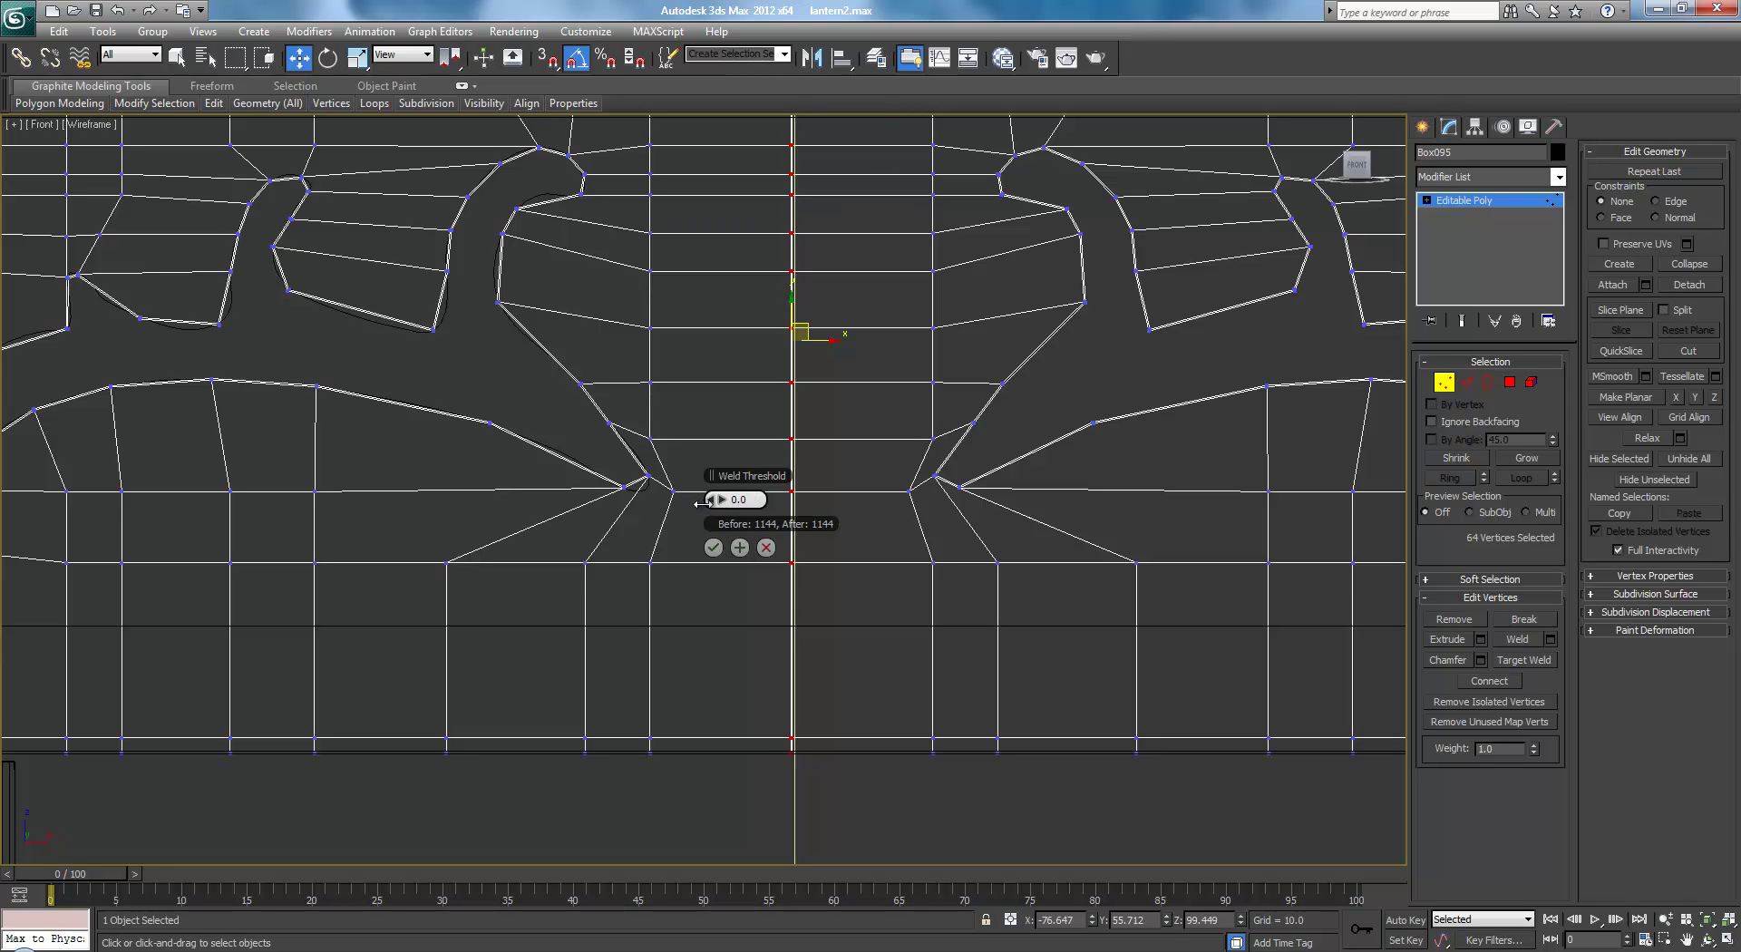
drag(709, 504, 722, 512)
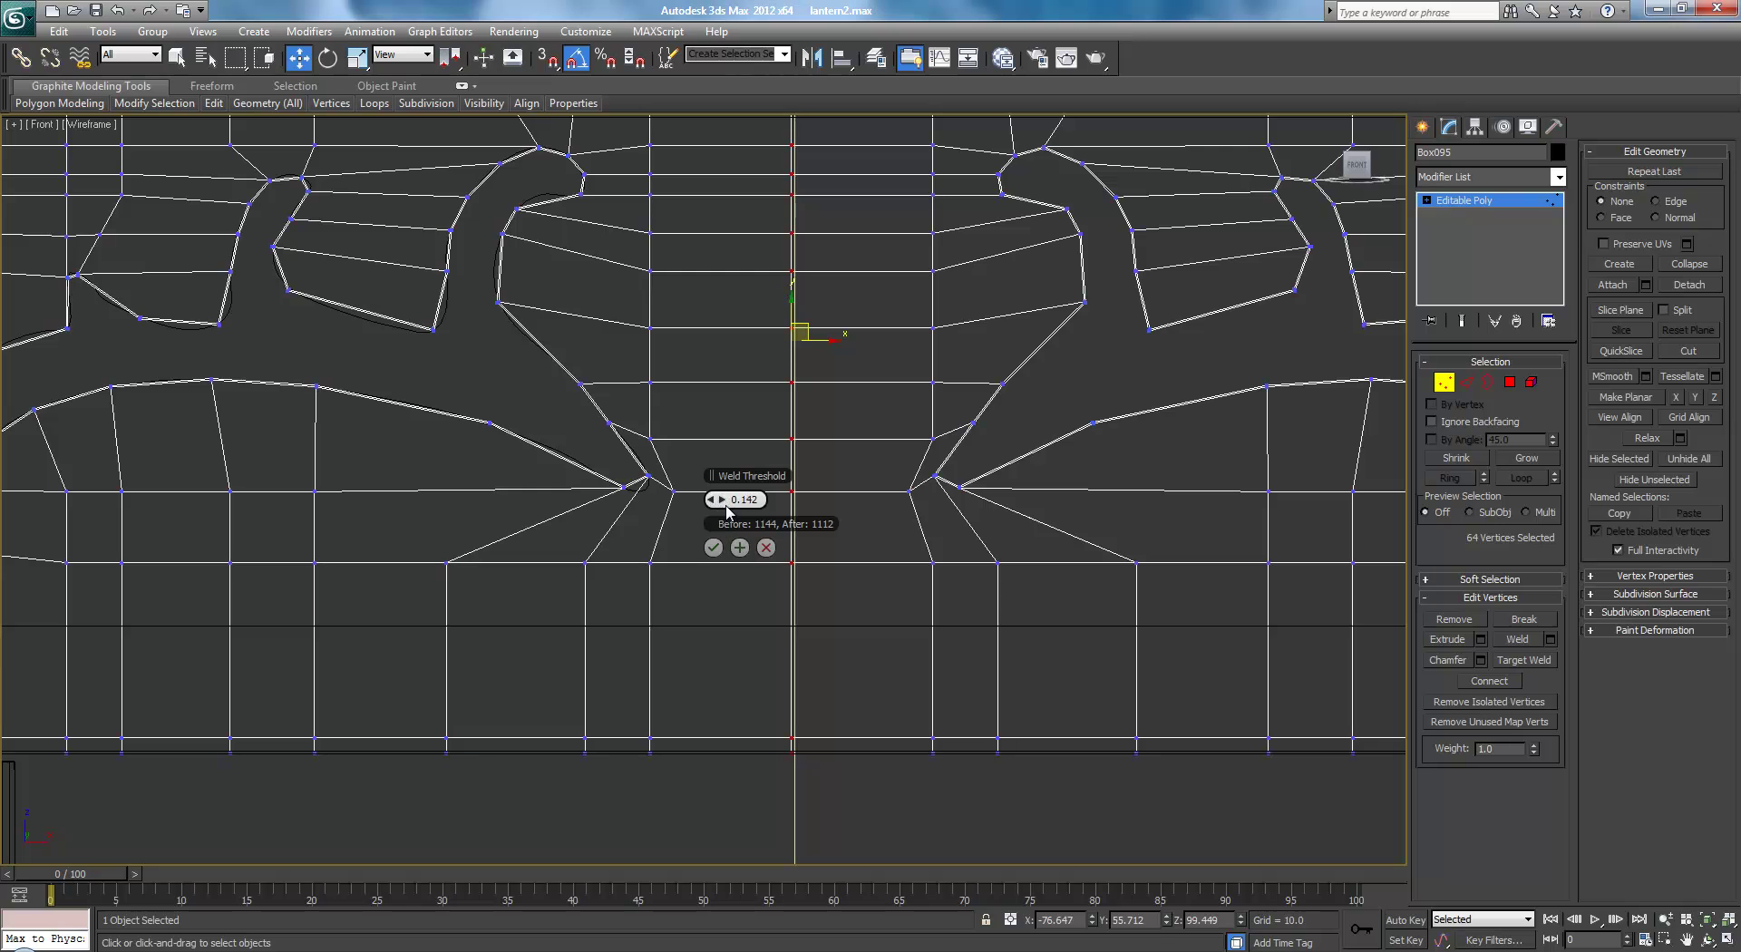
click(715, 548)
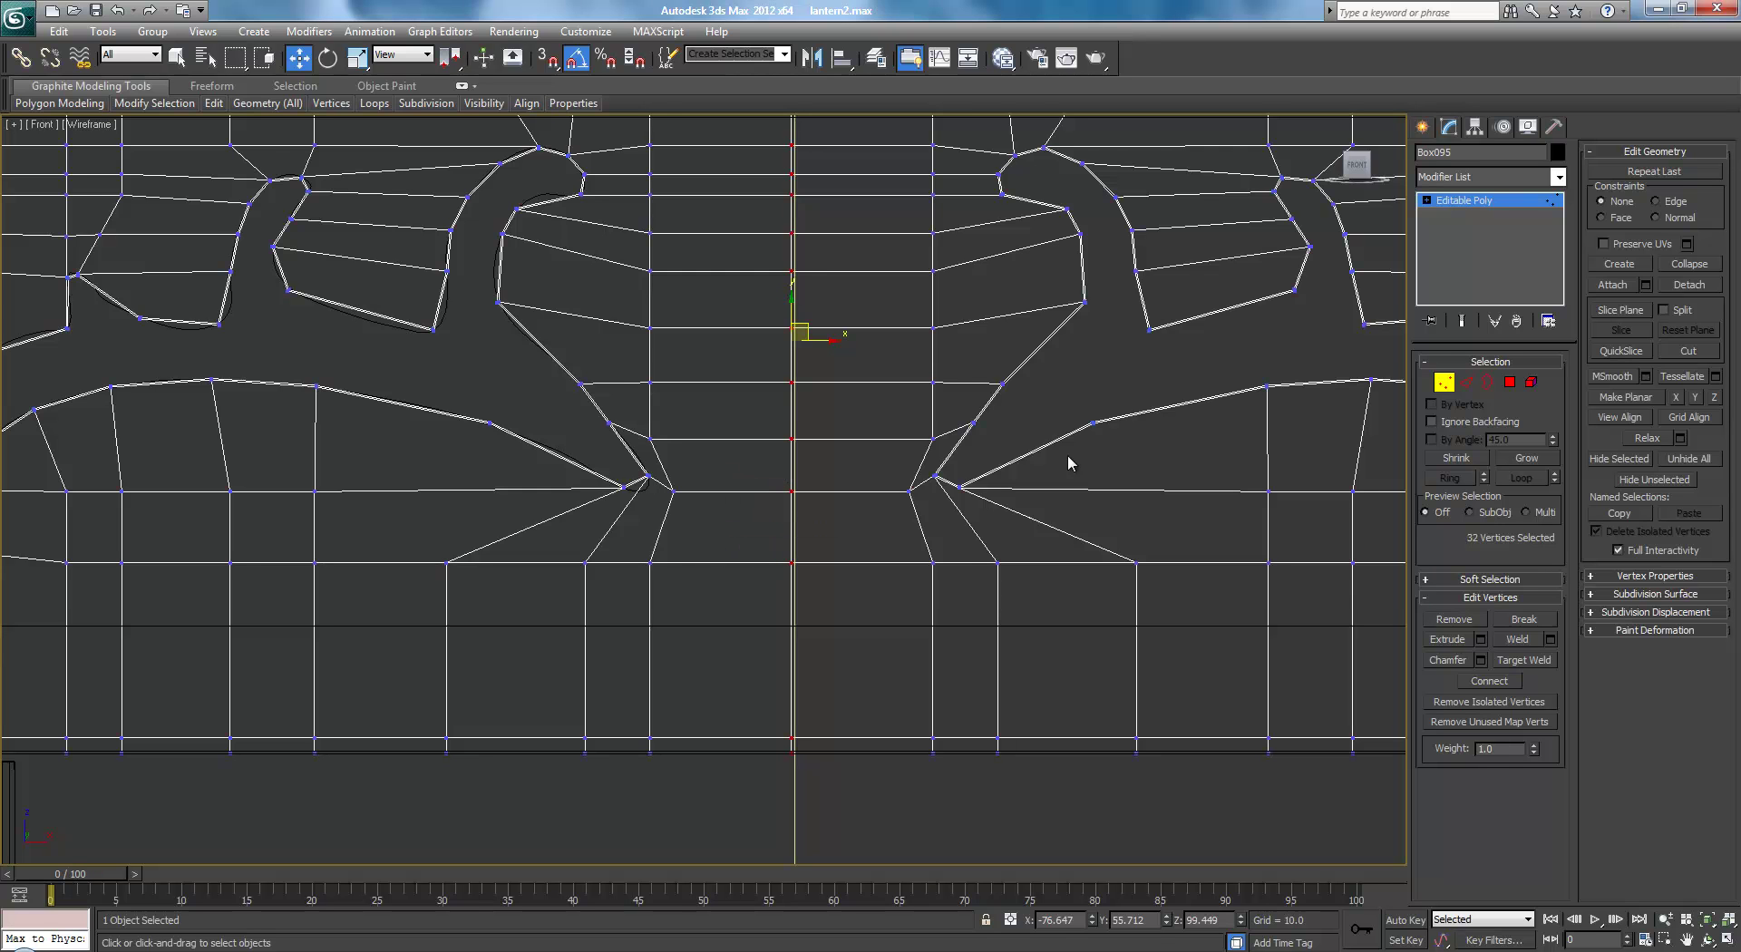
Add a MeshSmooth modifier to the joined carved panel and switch to the perspective view
click(1469, 211)
click(1558, 177)
scroll(1505, 454, down, 5)
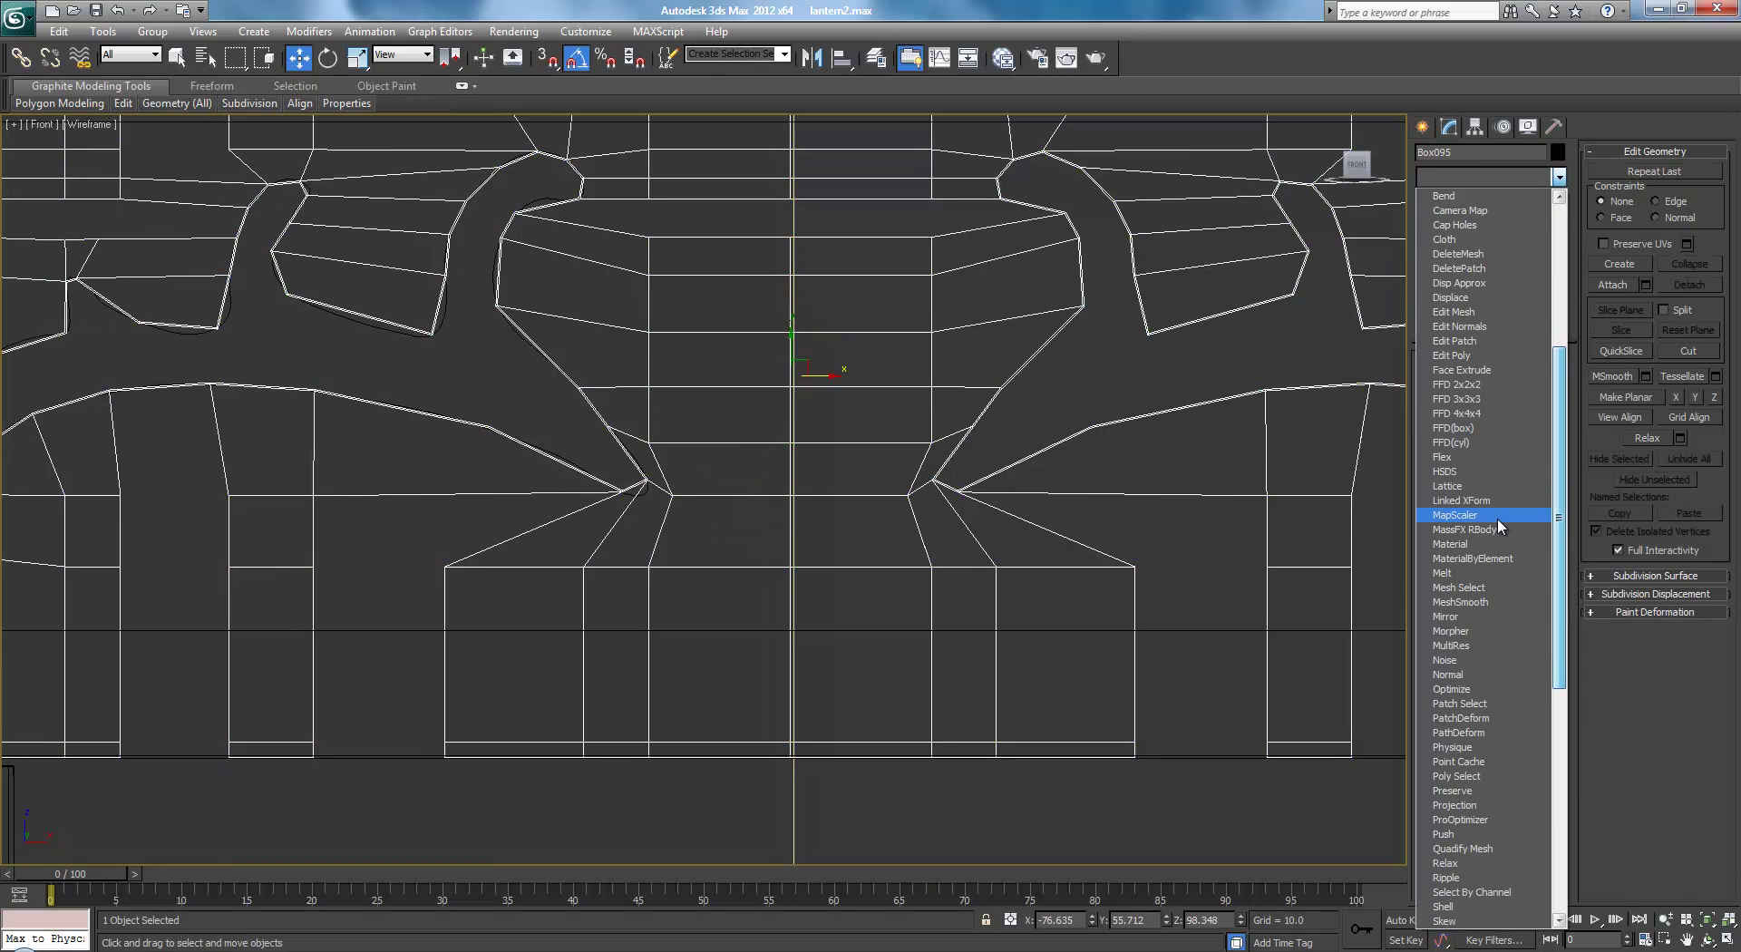
click(1460, 602)
key(p)
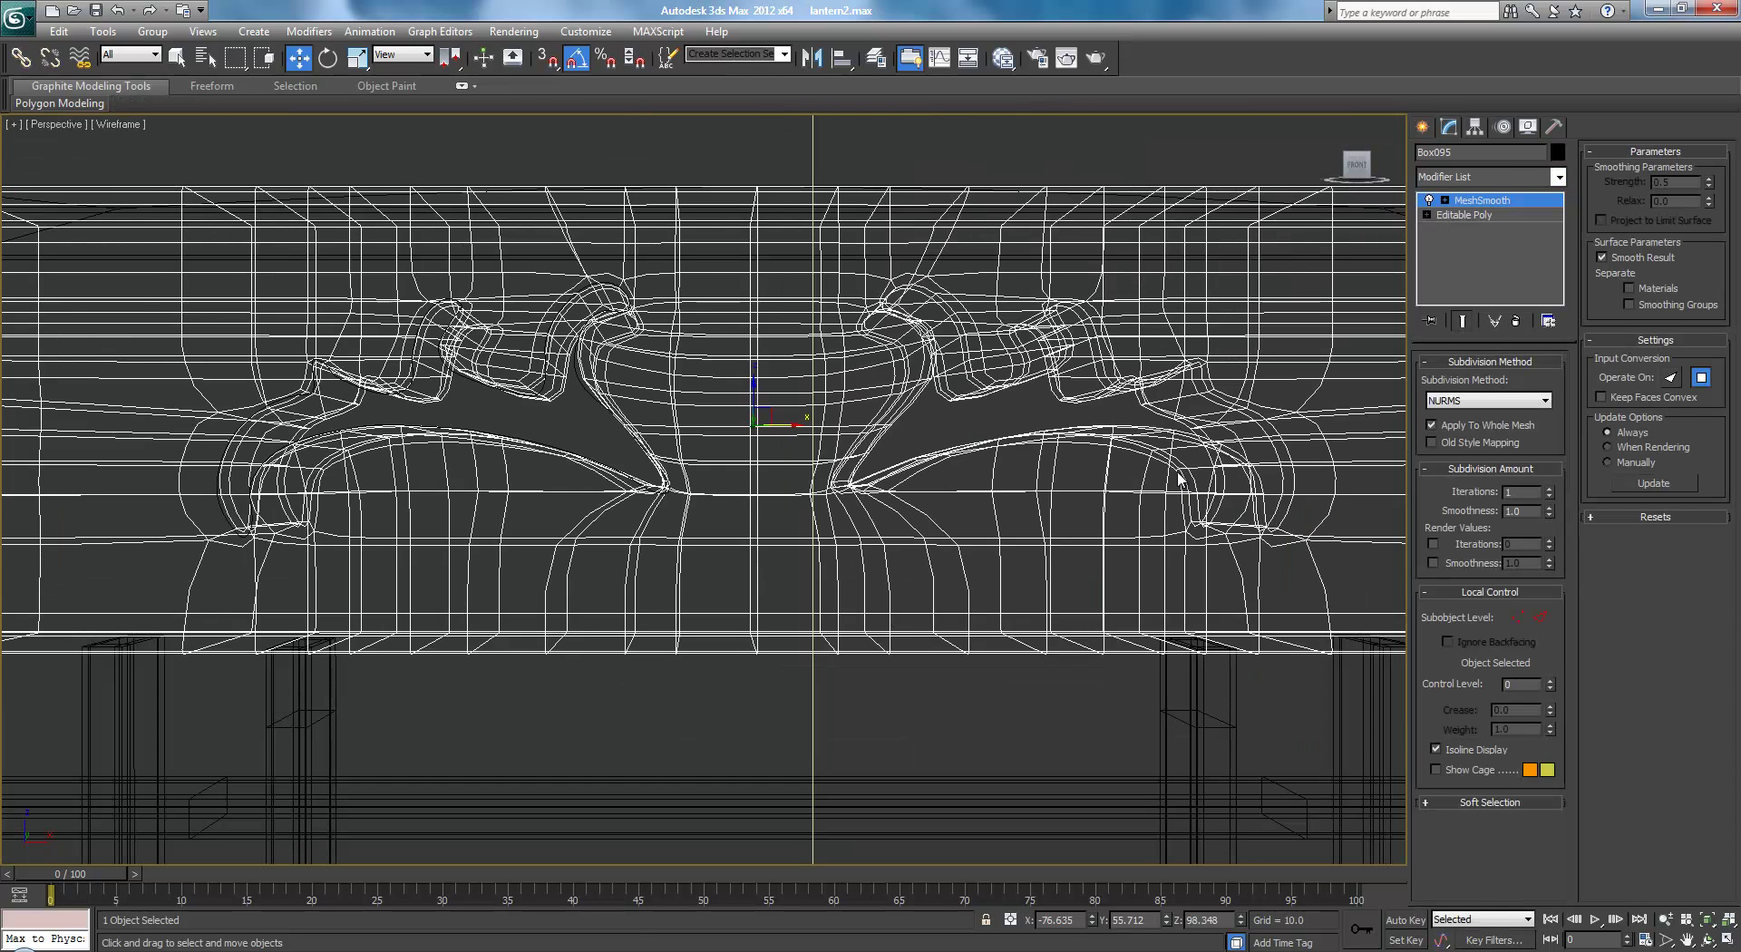
Examine the smoothed double ornament on the shaded lantern from several angles and compare it with the lantern reference photo
key(F3)
scroll(1041, 485, down, 8)
alt+middle_drag(1230, 540, 1140, 550)
key(F4)
click(1112, 538)
scroll(1029, 535, down, 5)
scroll(1170, 553, up, 8)
mouse_move(1014, 549)
alt+middle_down()
mouse_move(1042, 552)
mouse_move(999, 548)
mouse_move(1037, 545)
alt+middle_up()
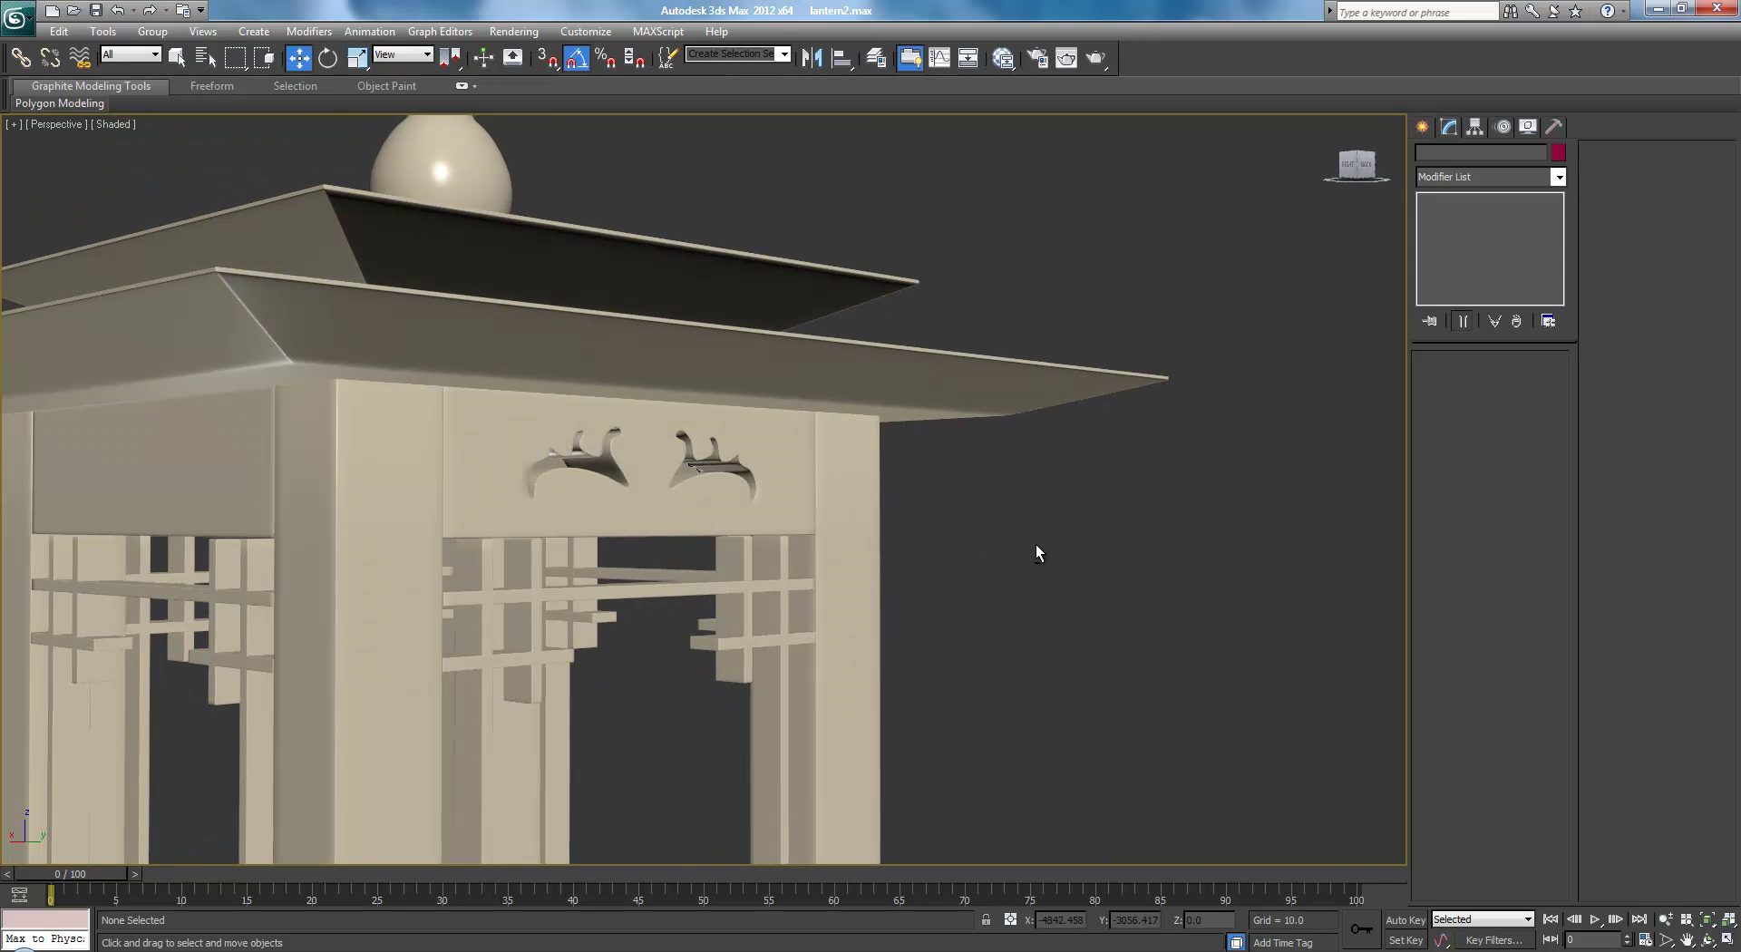
alt+middle_drag(972, 536, 982, 471)
scroll(1087, 463, up, 3)
middle_drag(1244, 436, 1063, 444)
scroll(953, 459, down, 7)
scroll(1063, 445, up, 4)
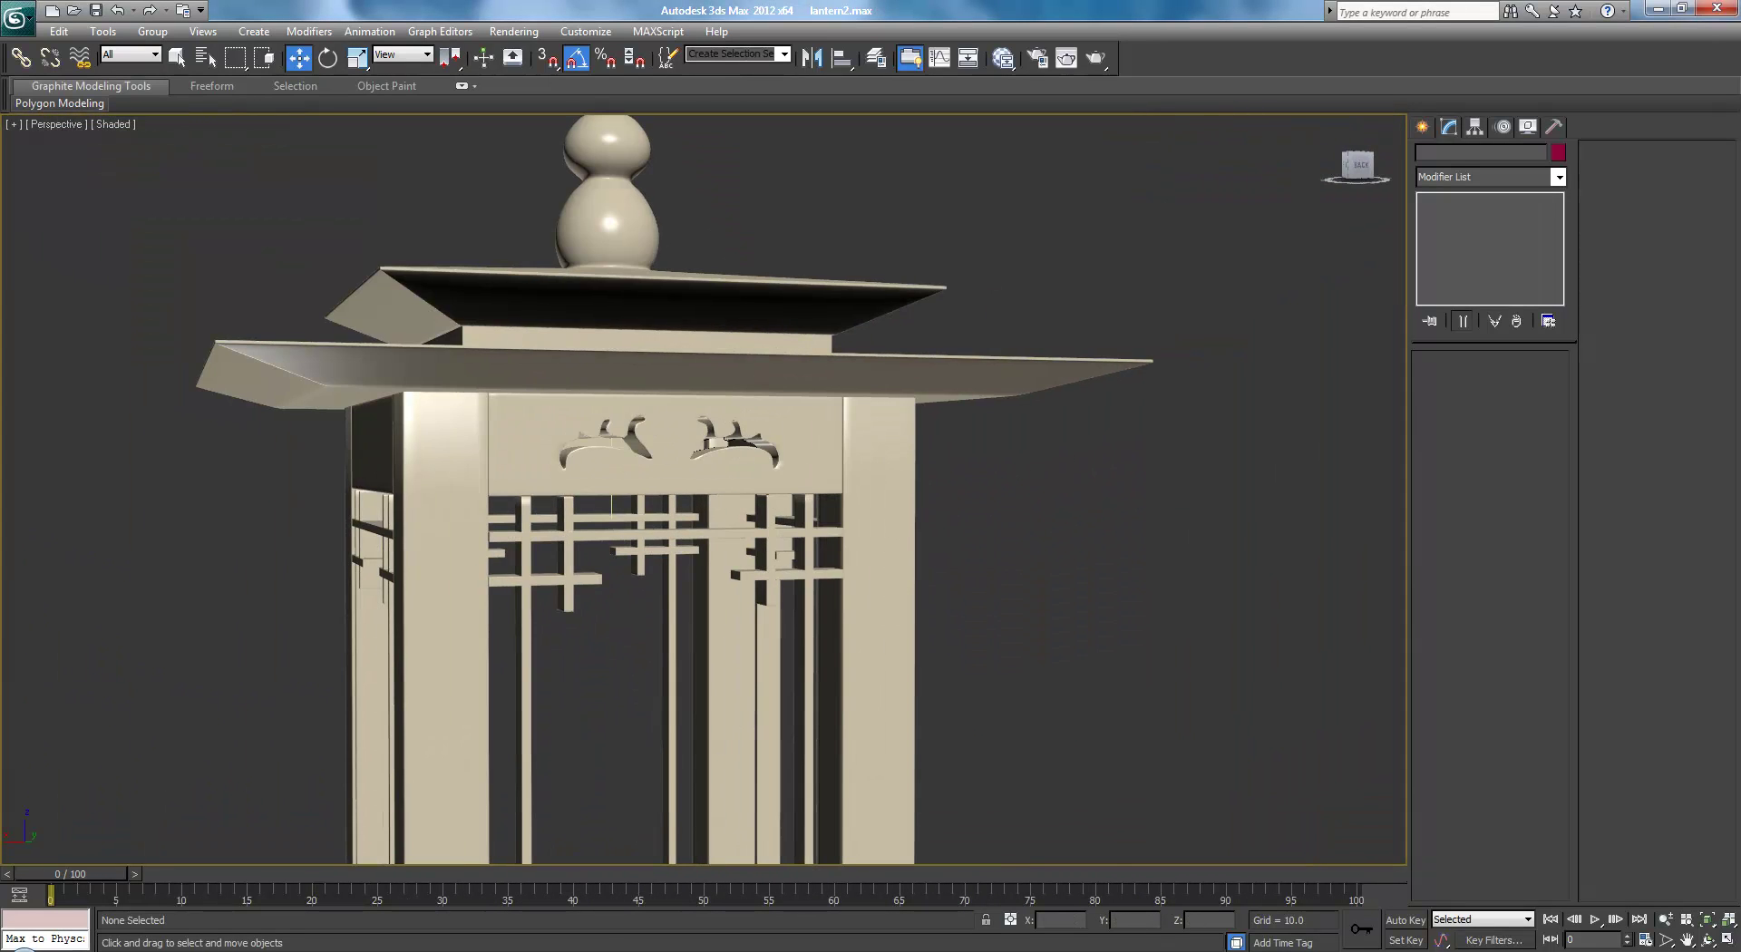
drag(1740, 236, 1106, 340)
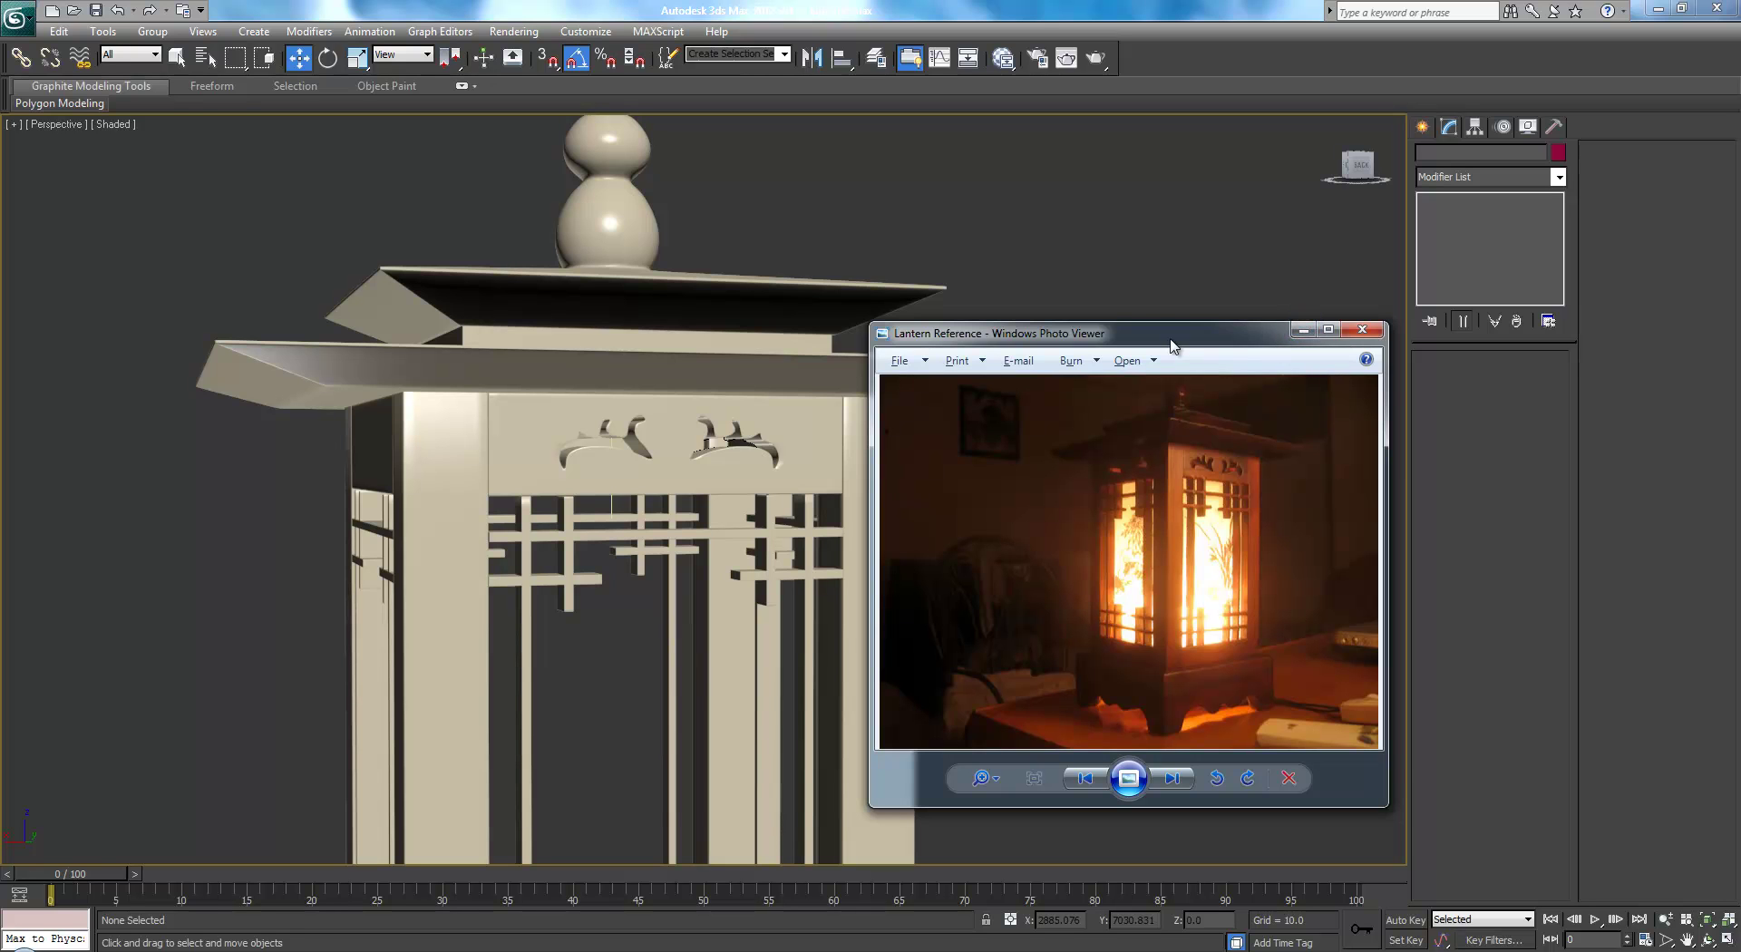
key(alt+Tab)
Delete the three plain boxes beneath the roof on the lantern's other sides
alt+middle_drag(778, 400, 855, 404)
scroll(855, 397, down, 3)
alt+middle_drag(693, 408, 865, 404)
click(431, 463)
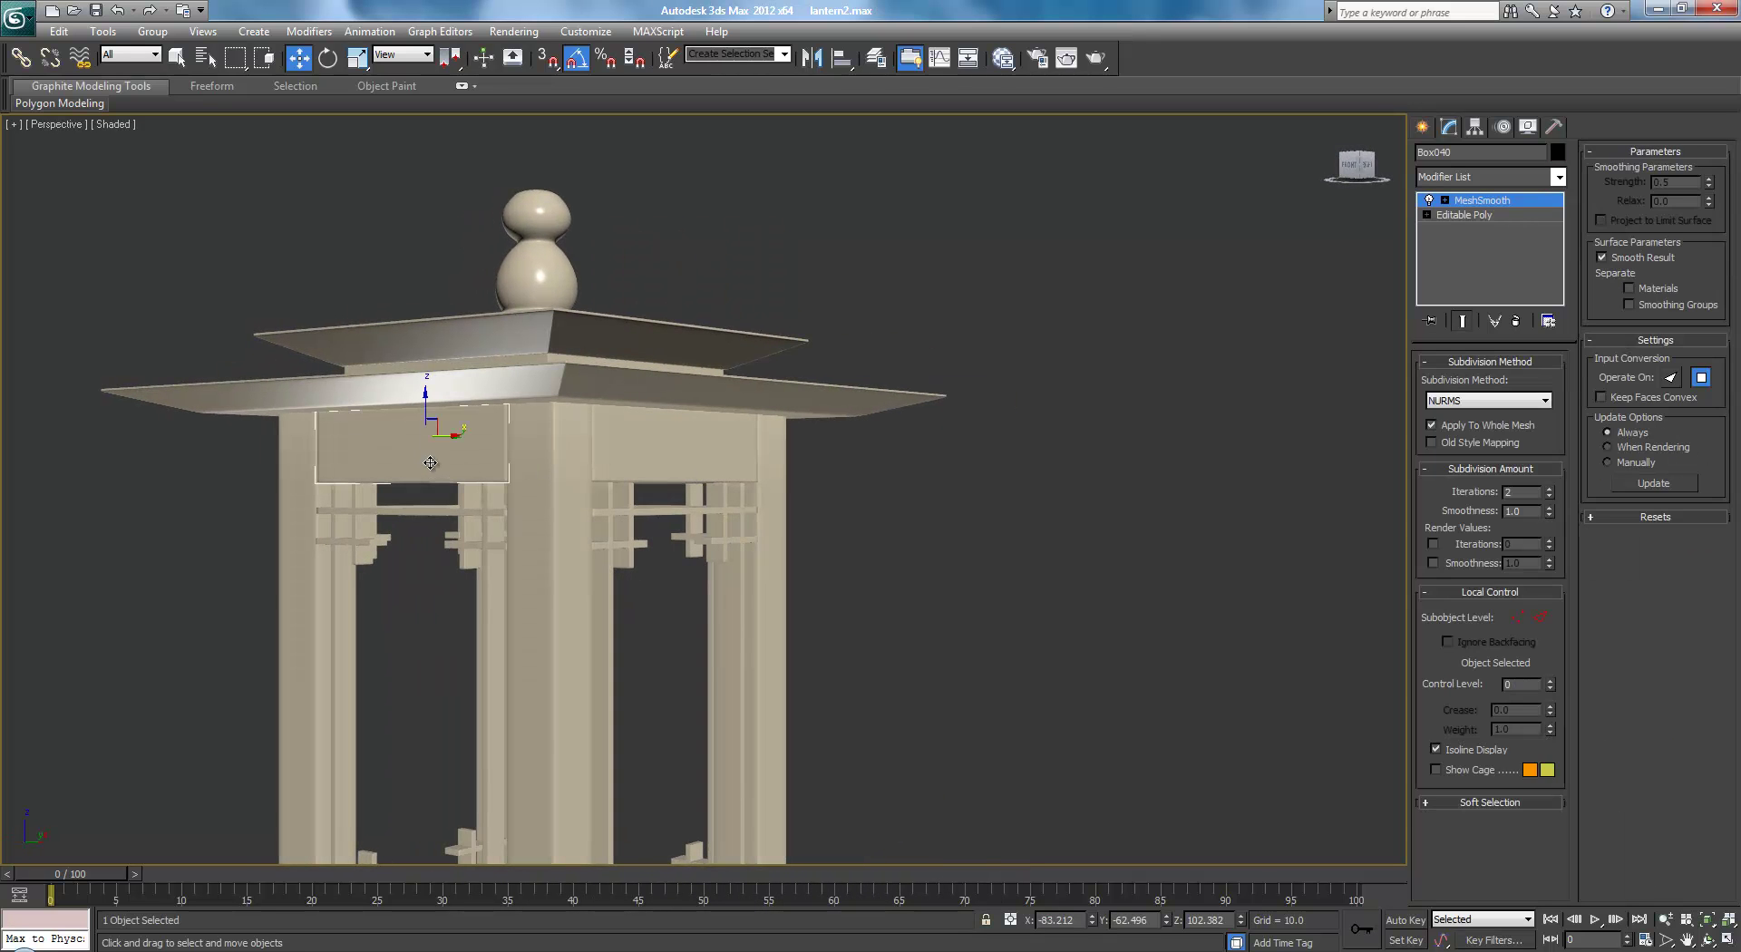
key(Delete)
click(610, 460)
key(Delete)
click(439, 460)
key(Delete)
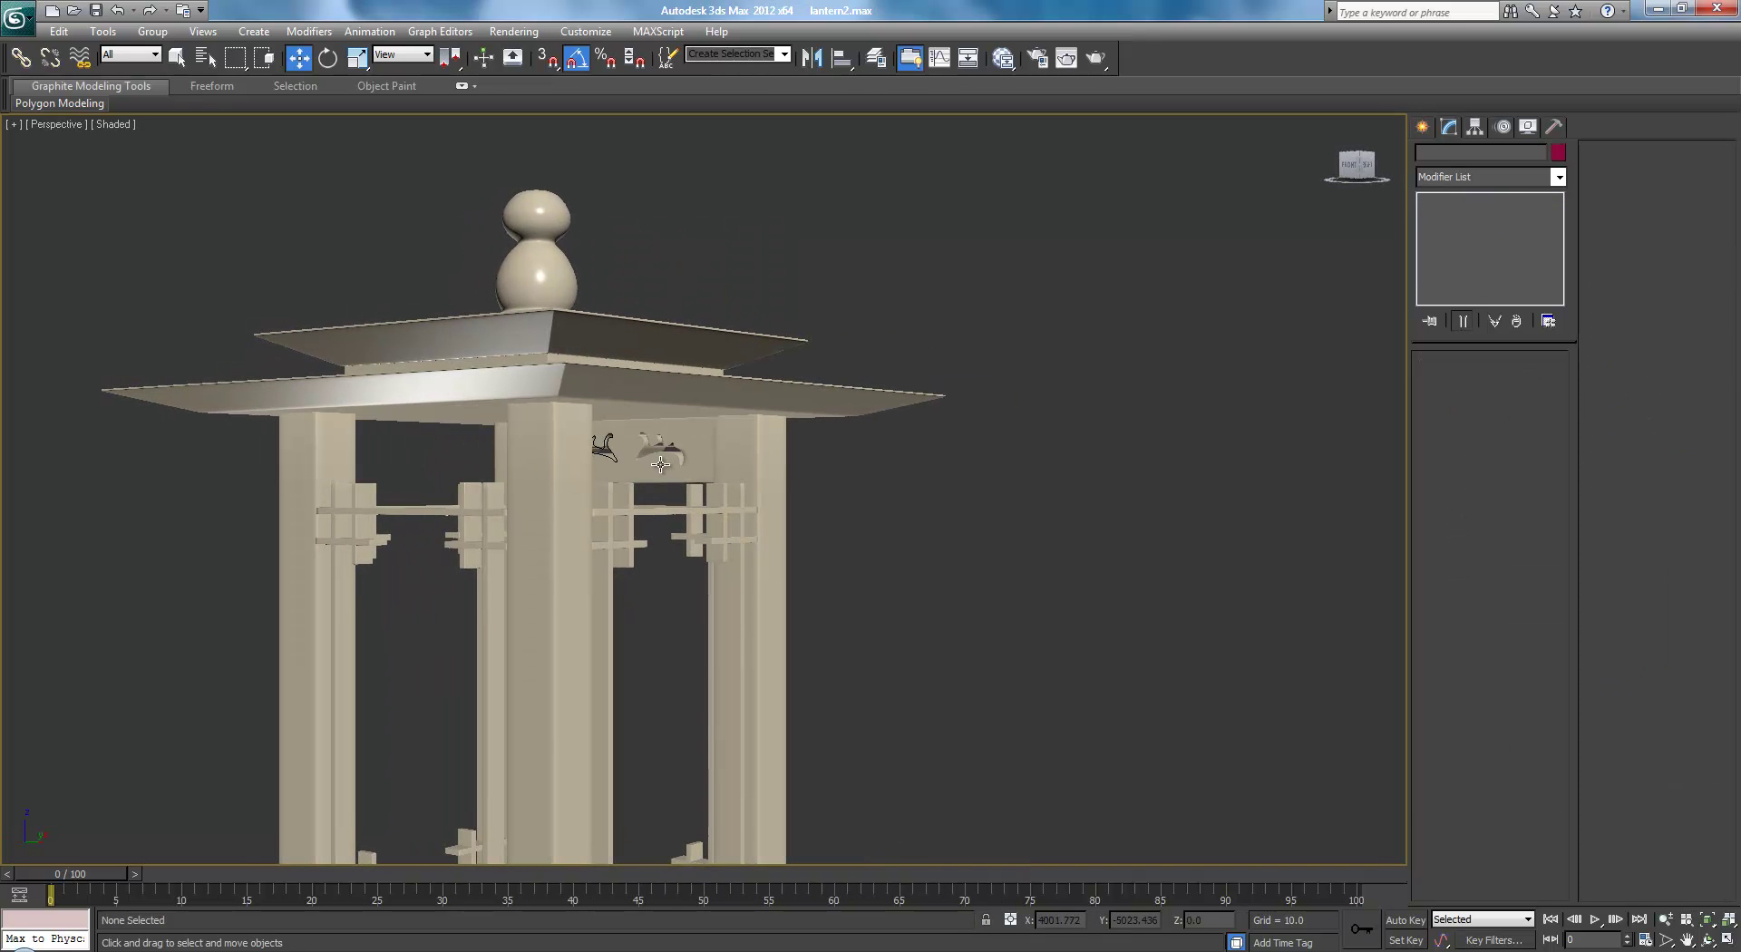
Delete the leftover ornament outline spline in front of the carved panel
scroll(606, 464, up, 10)
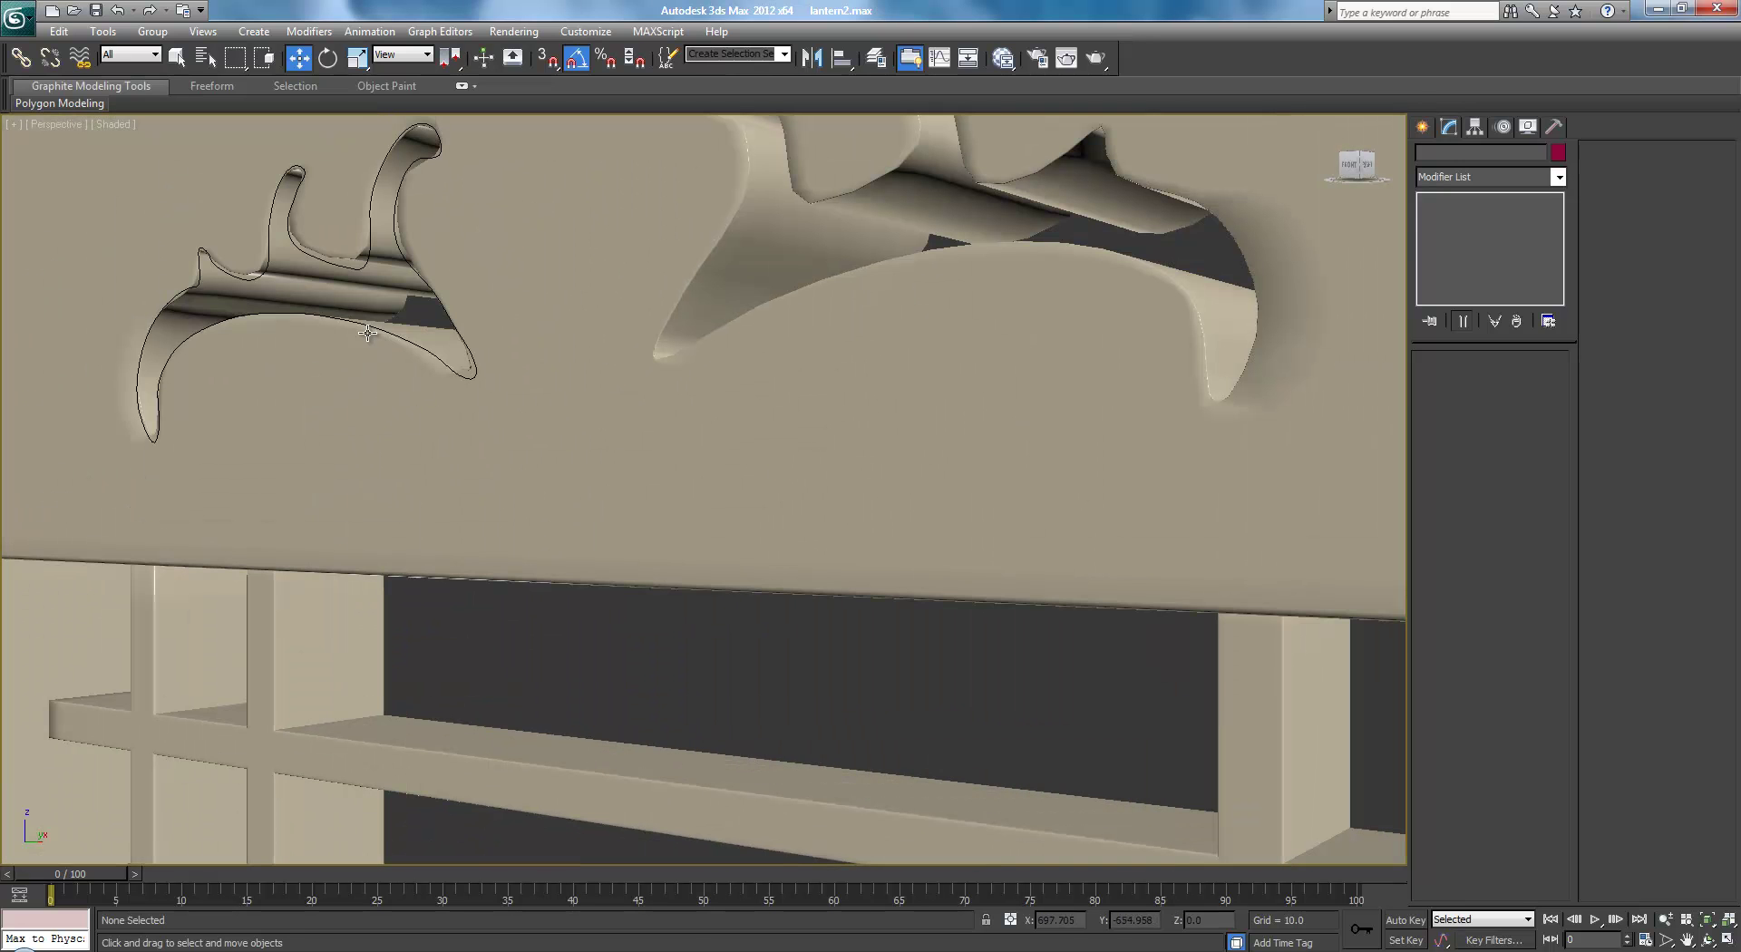
click(342, 265)
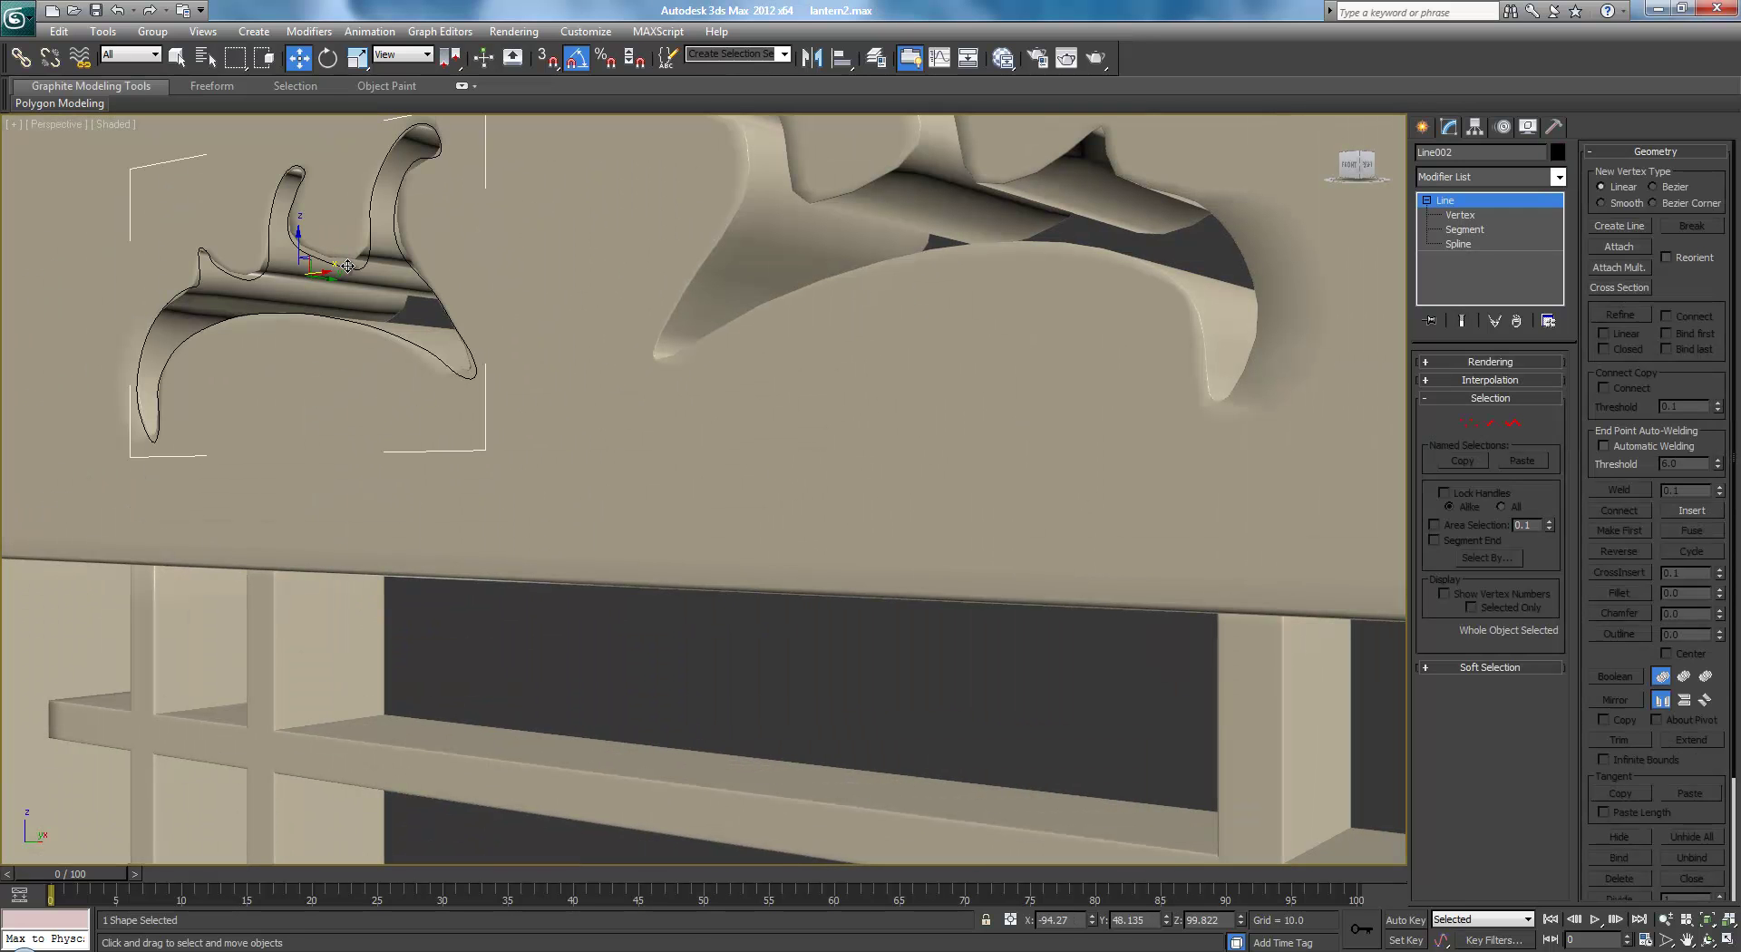
key(Delete)
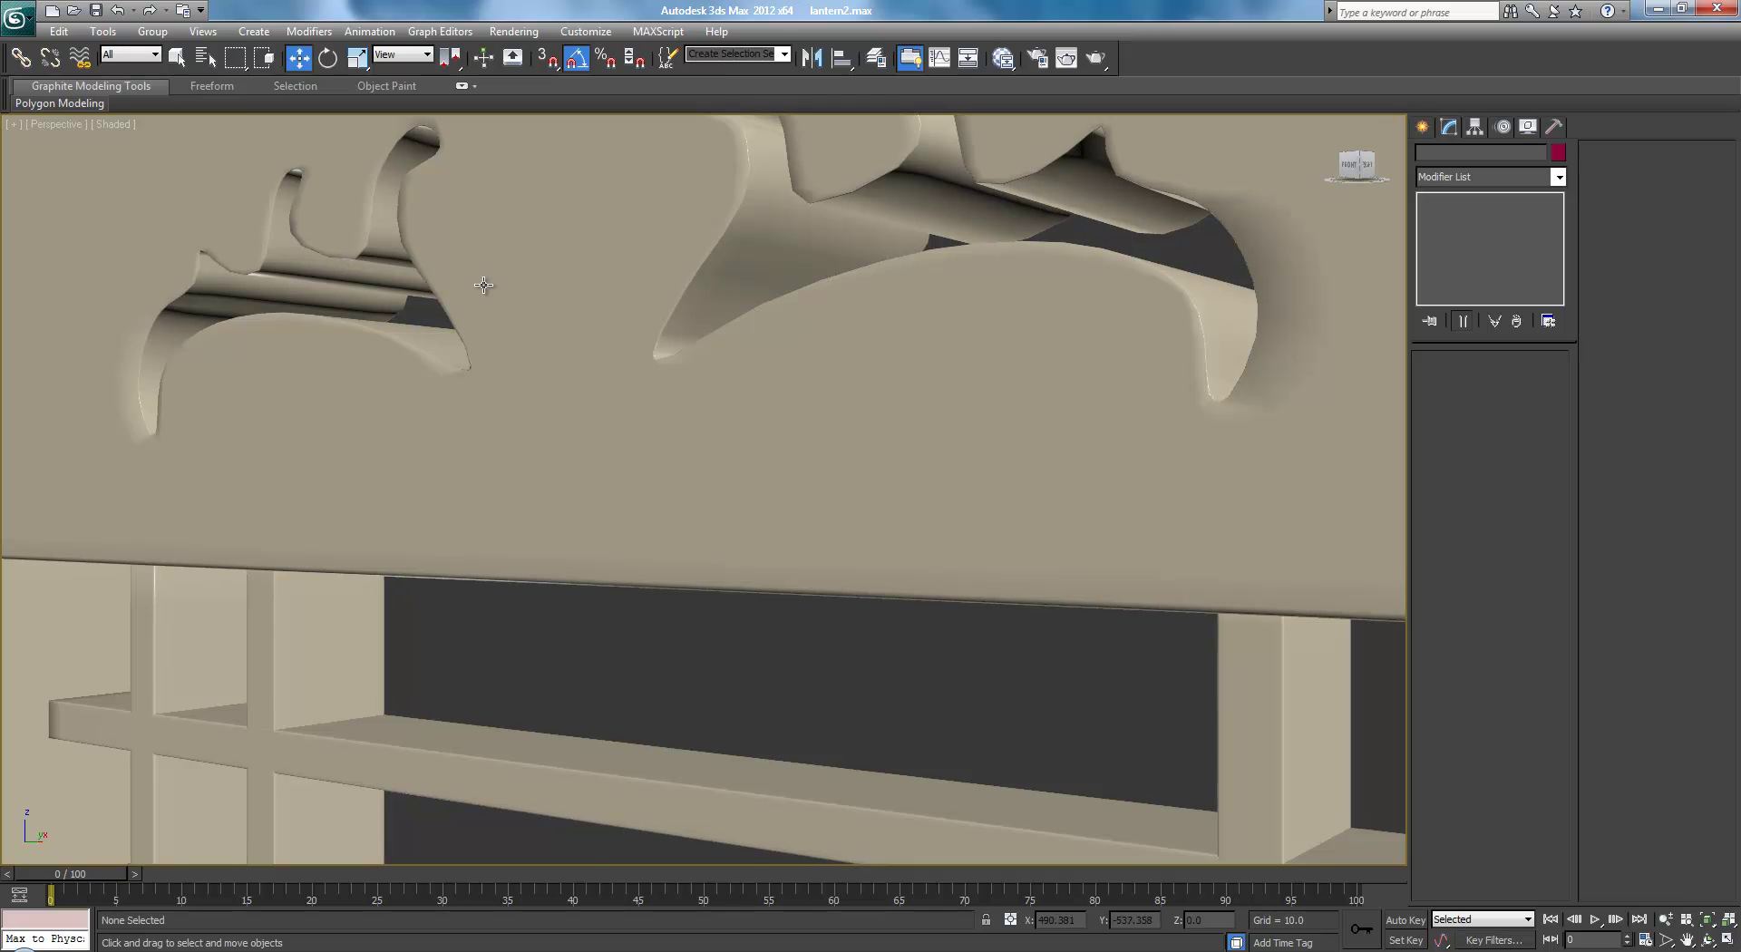
Clone the carved panel about 101 units along Y towards the opposite side of the lantern
scroll(480, 281, down, 8)
mouse_move(469, 310)
alt+middle_down()
mouse_move(766, 471)
mouse_move(675, 468)
mouse_move(758, 466)
alt+middle_up()
click(669, 469)
shift+drag(693, 457, 402, 458)
click(872, 558)
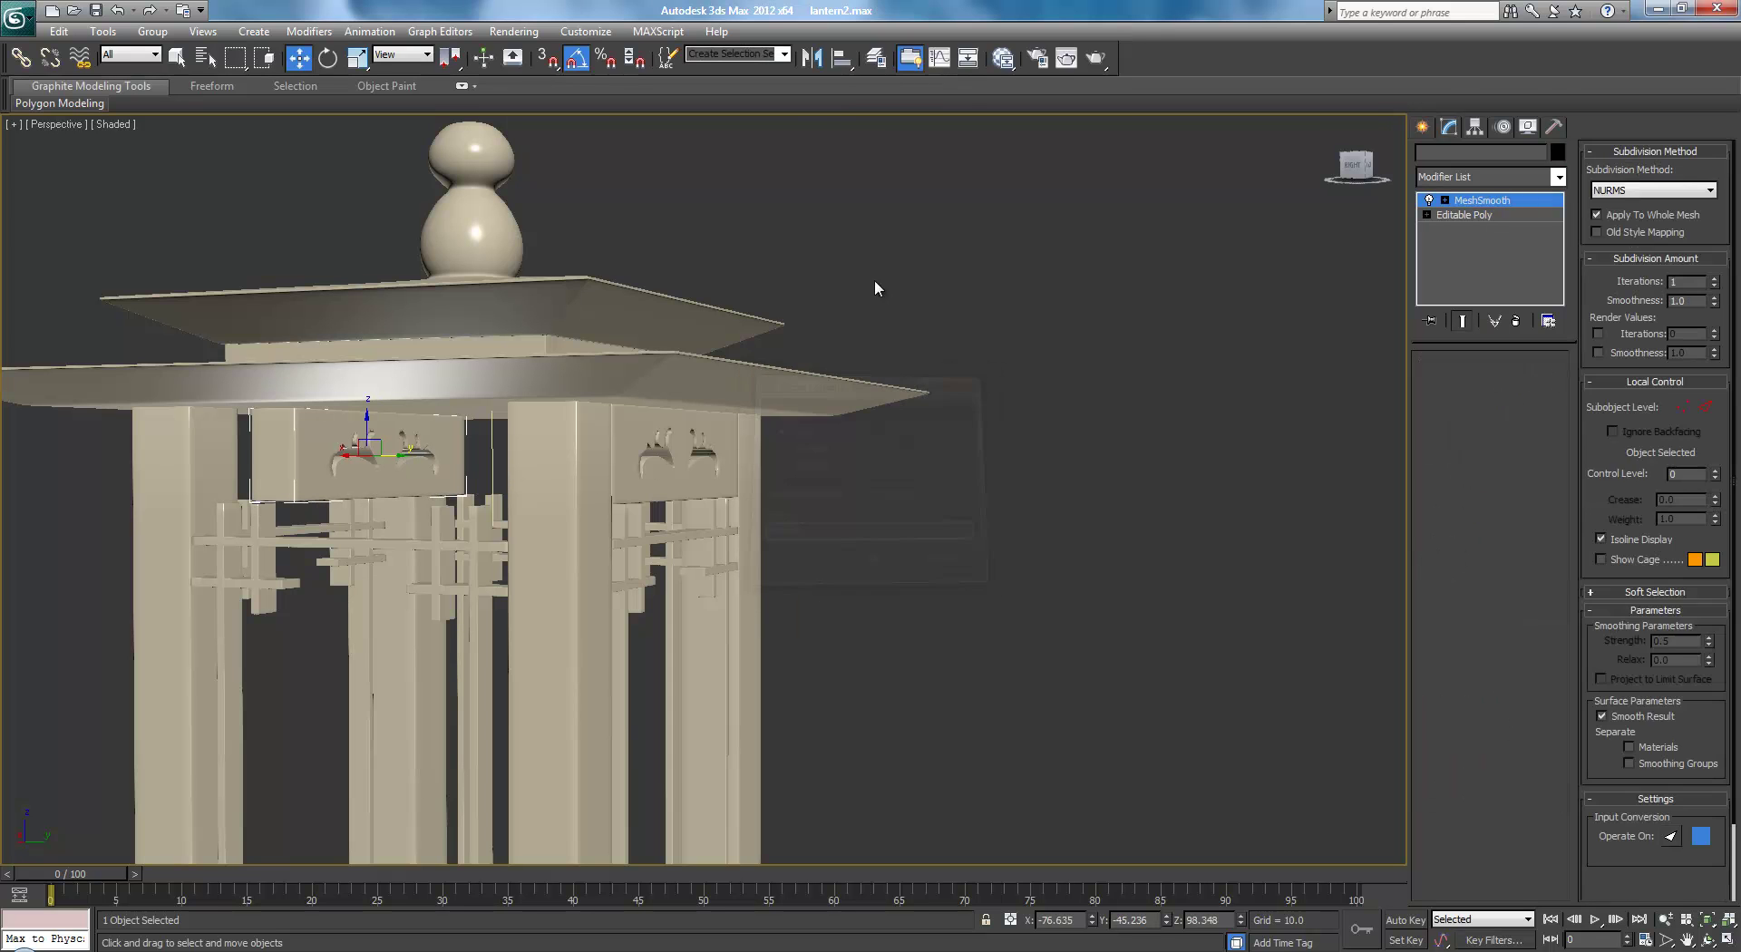
Mirror the copied carved panel across the Y axis with No Clone
click(812, 58)
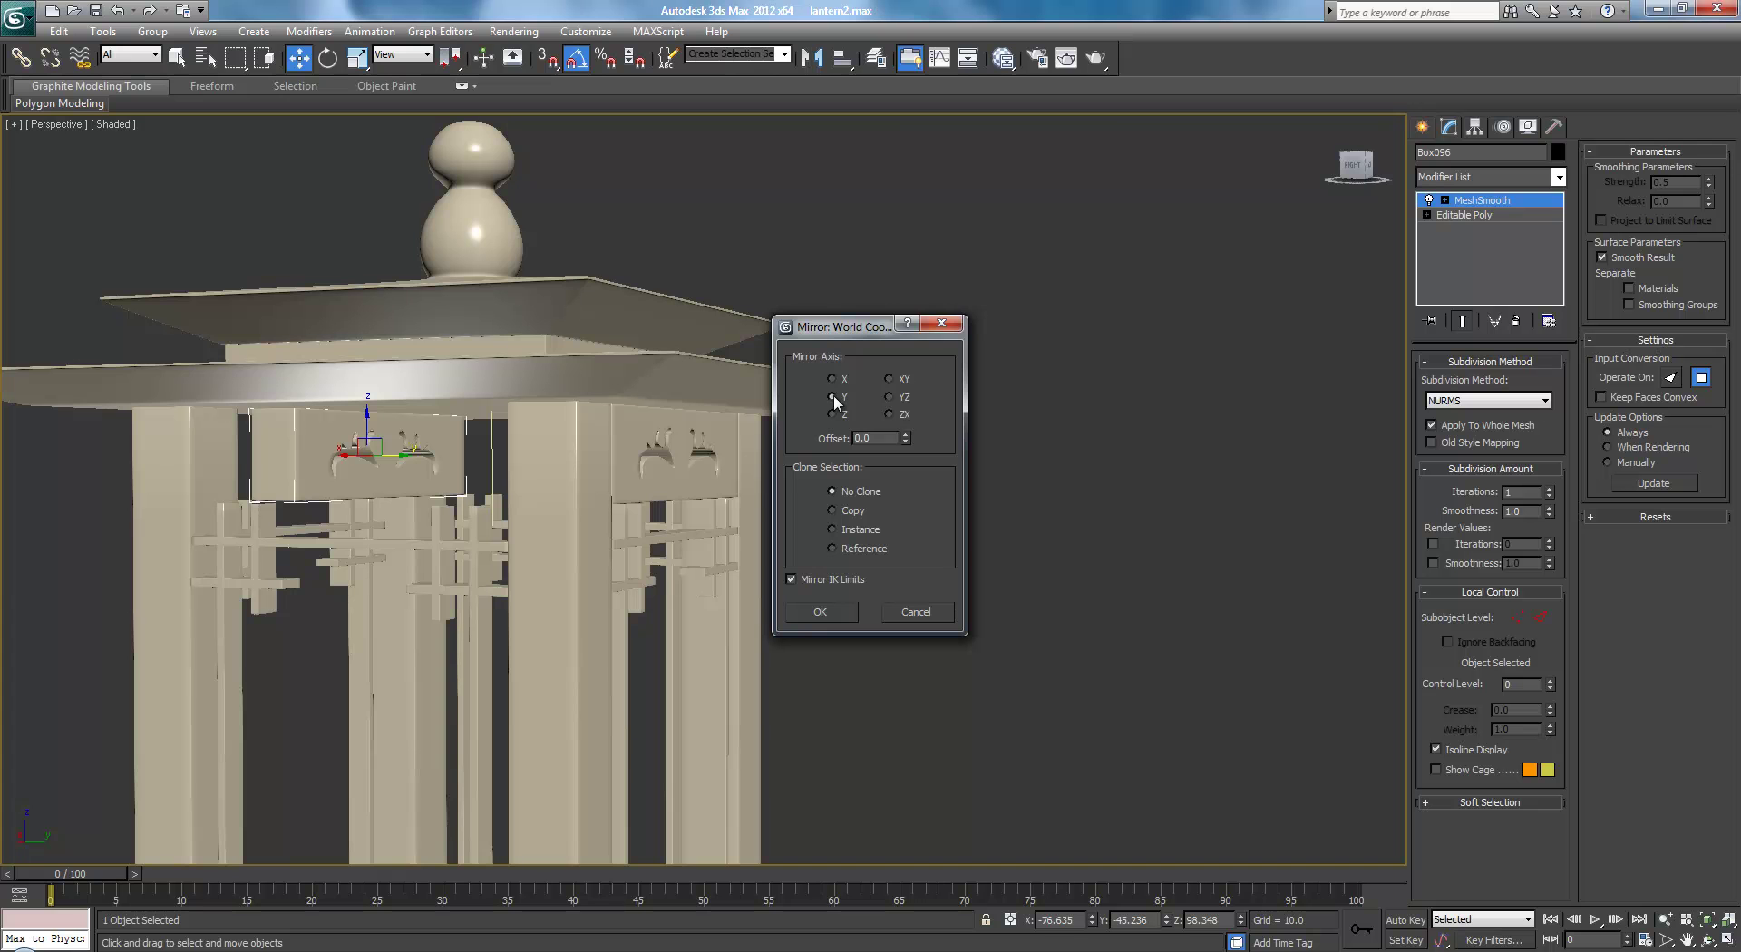
click(817, 613)
alt+middle_drag(350, 427, 622, 664)
scroll(566, 468, up, 3)
Move the mirrored panel about 25 units outward along Y so it sits between the corner posts
key(f)
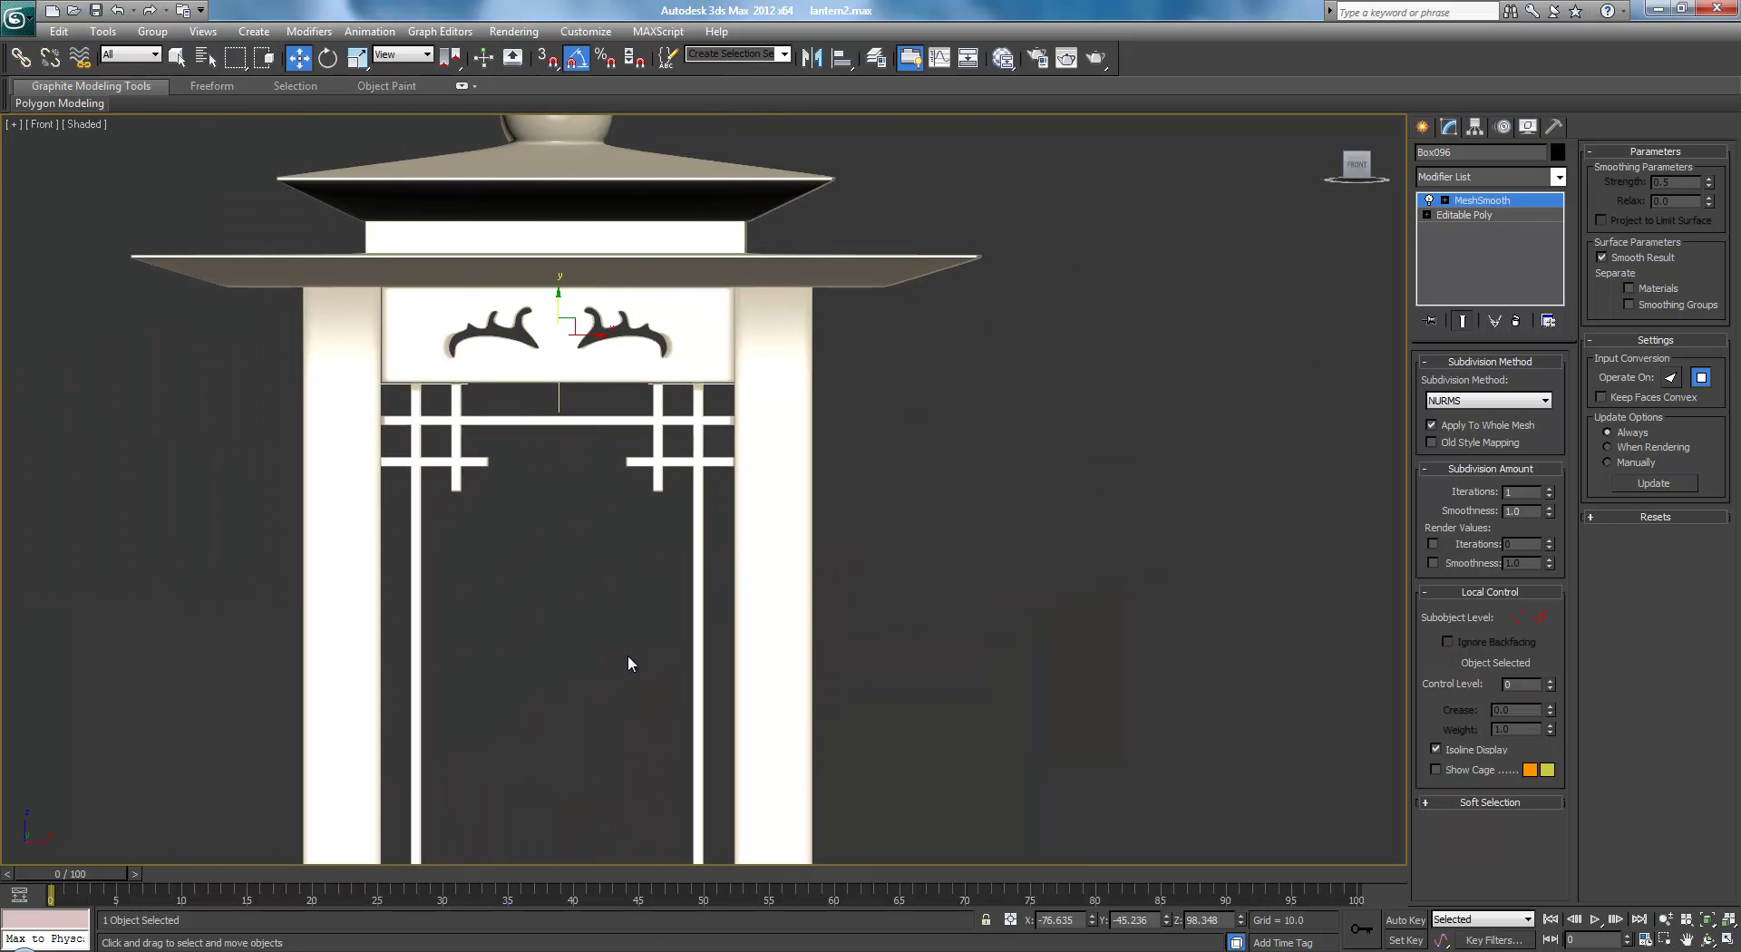
key(l)
middle_drag(544, 486, 519, 542)
key(F3)
middle_drag(722, 418, 548, 622)
scroll(736, 471, up, 6)
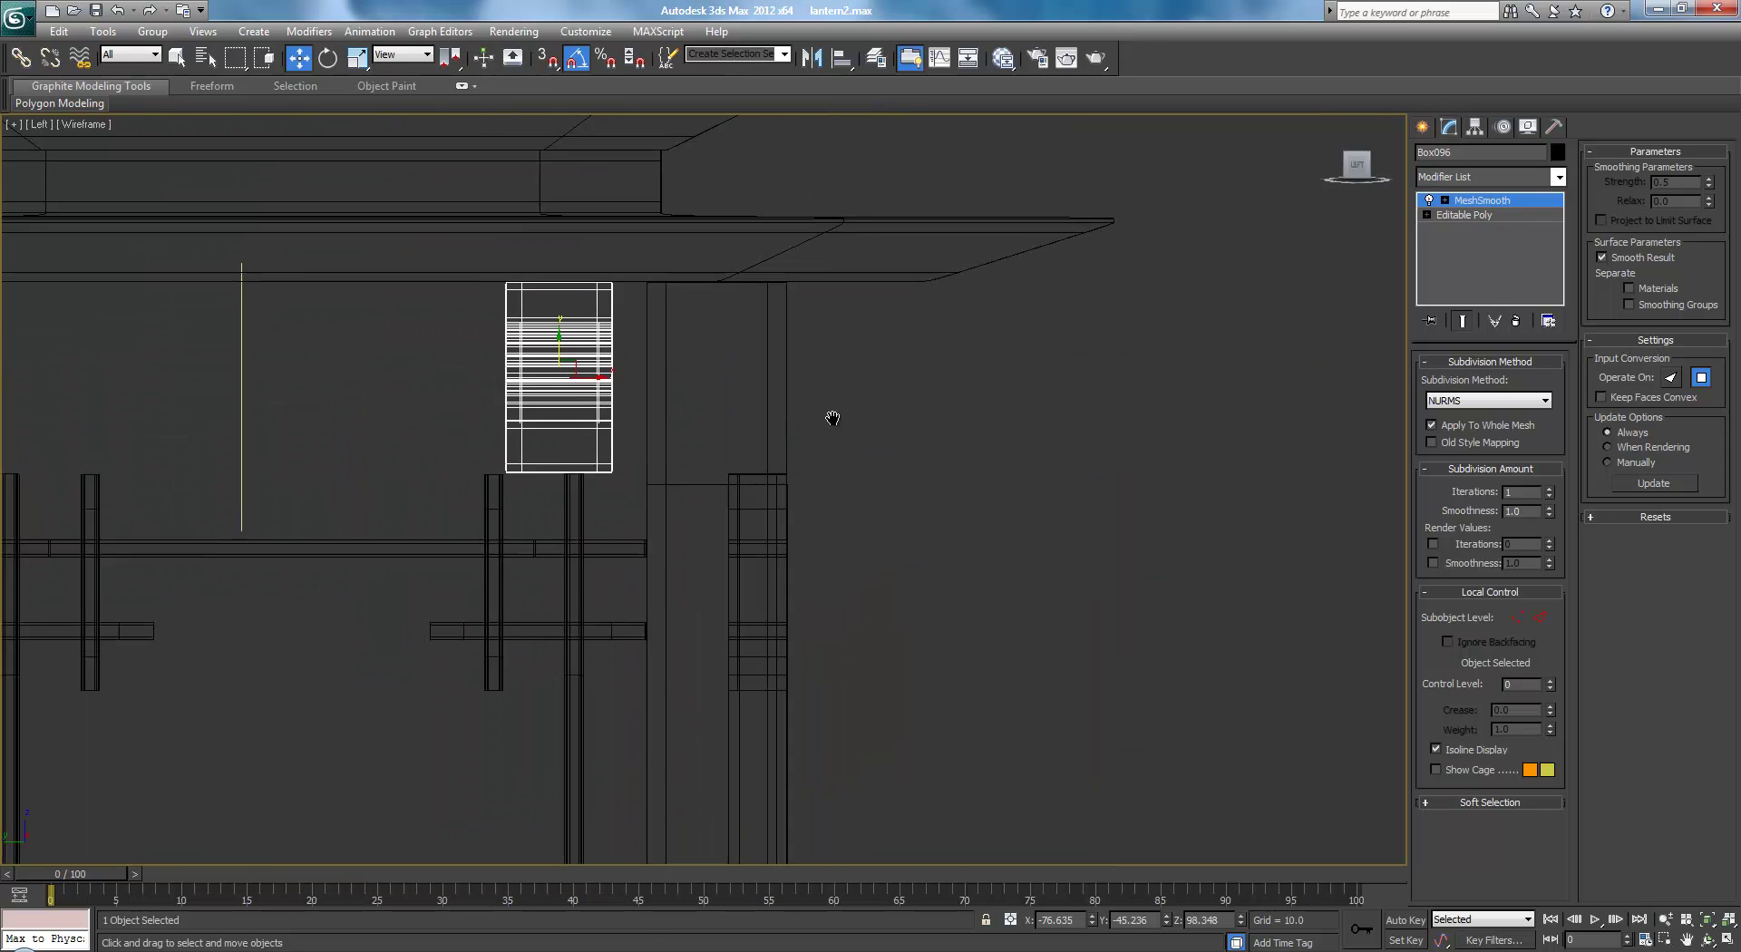
middle_drag(917, 354, 736, 475)
drag(390, 443, 637, 441)
key(p)
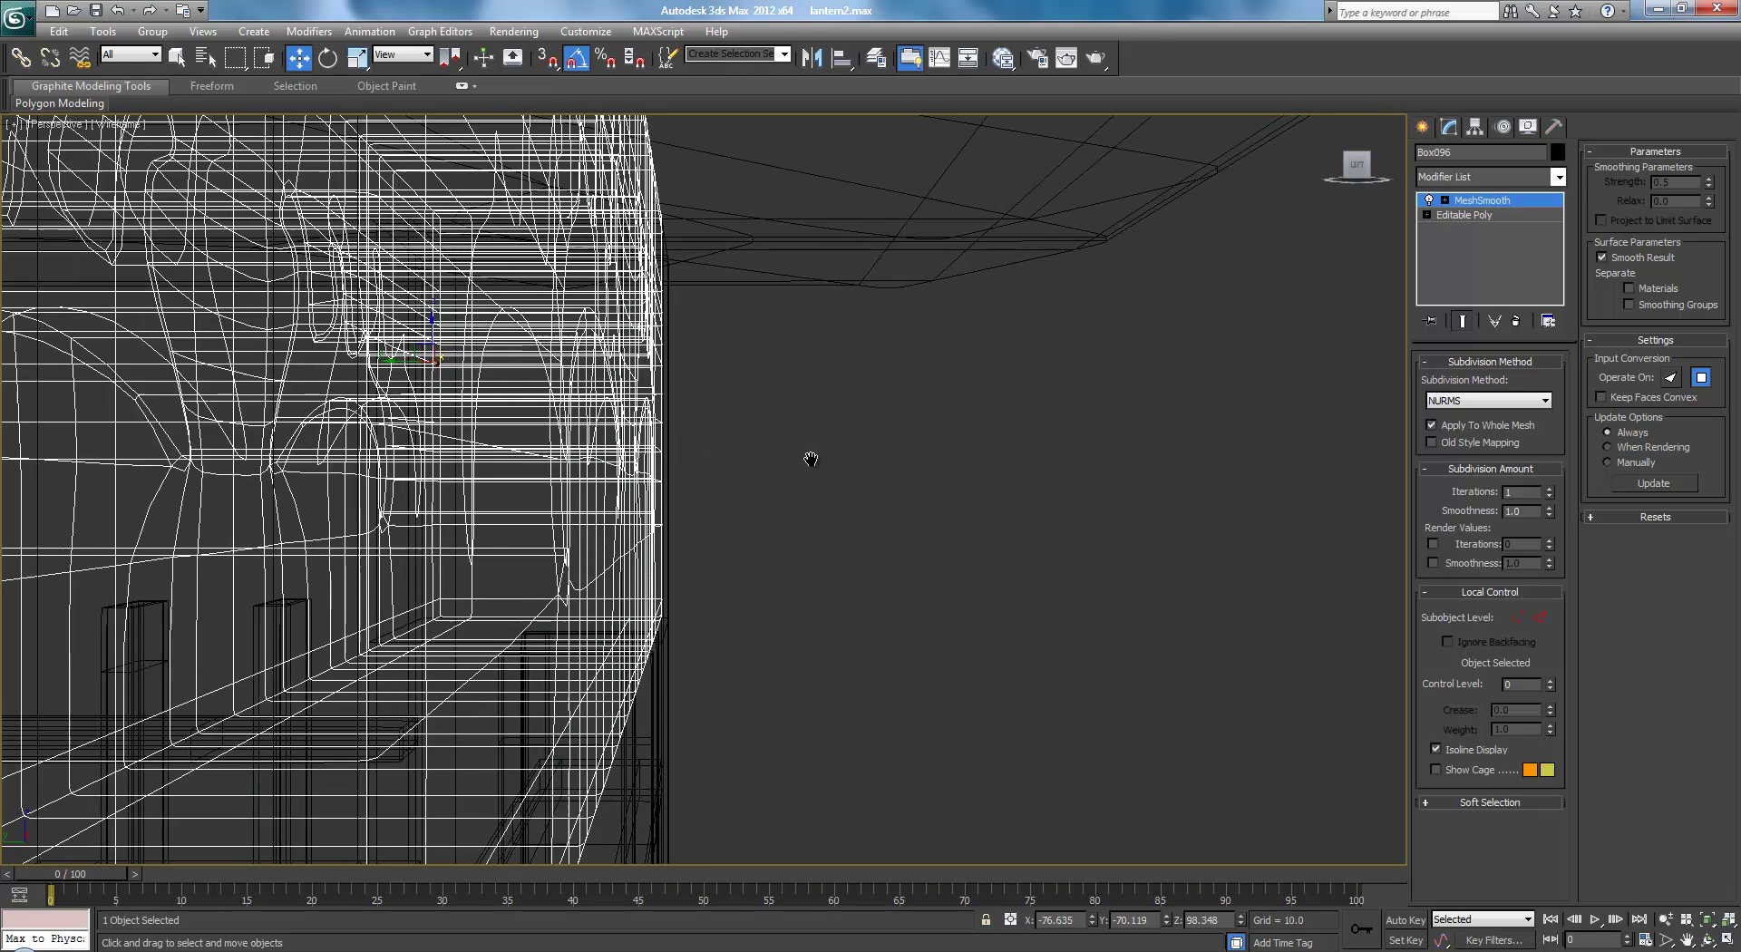
Clone the carved panel as one copy towards the lantern's middle and delete the leftover line spline beside it
alt+middle_drag(787, 480, 841, 499)
shift+drag(630, 464, 426, 469)
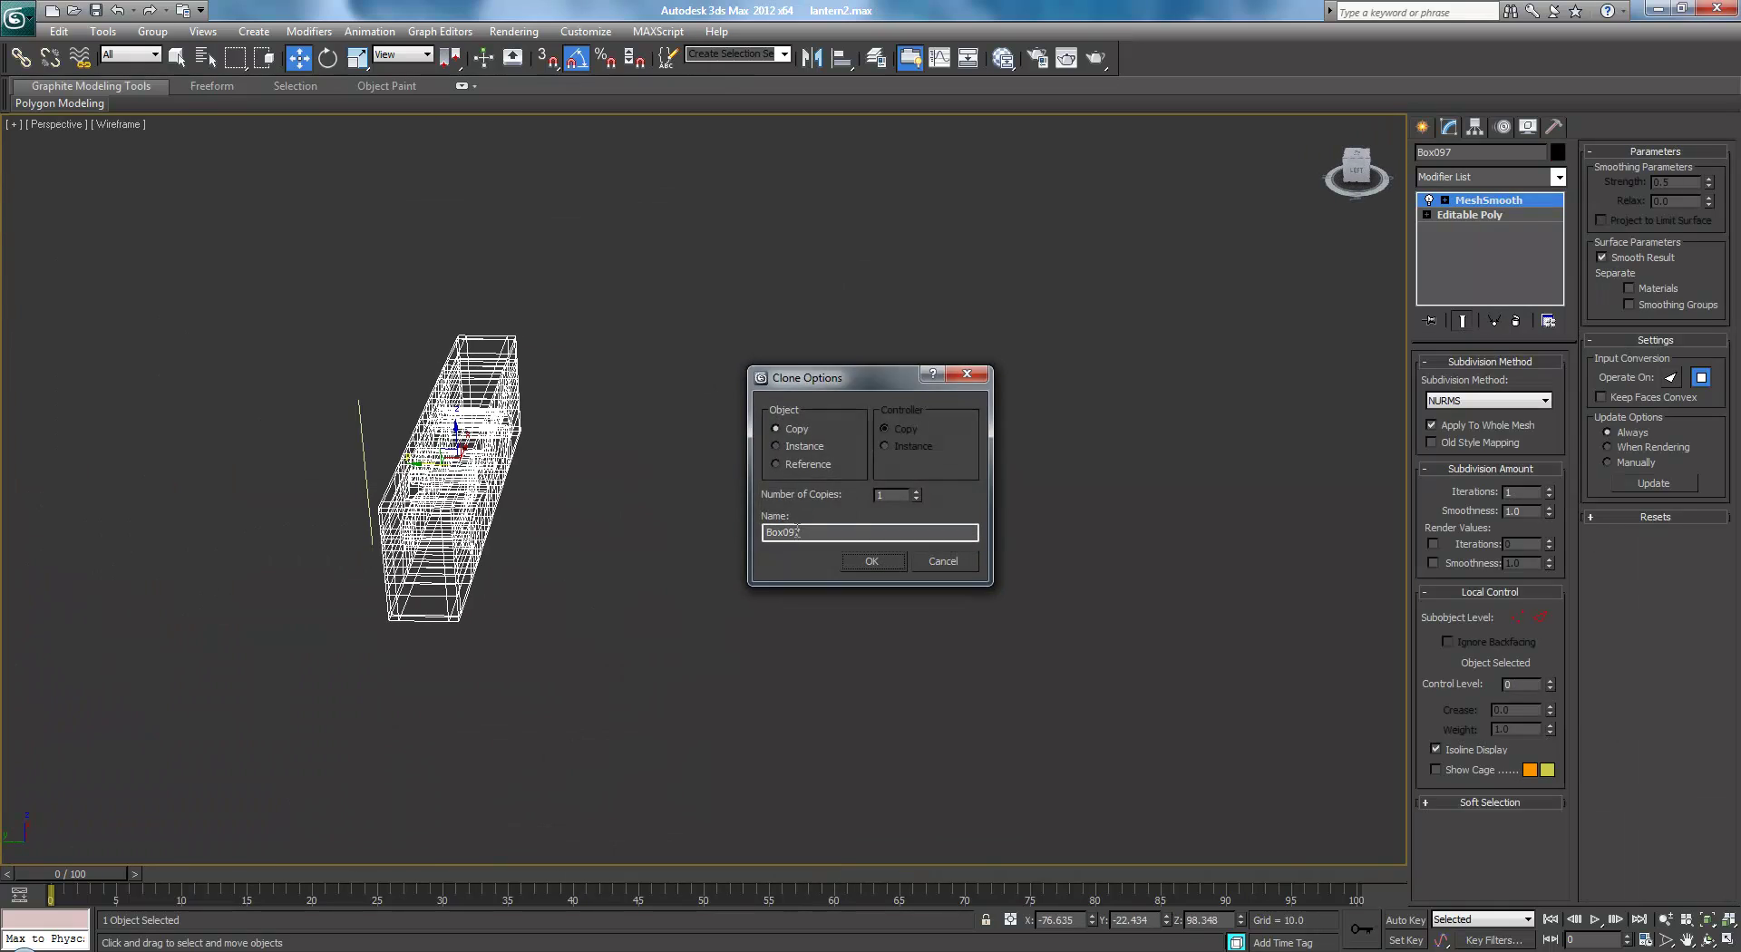
click(868, 563)
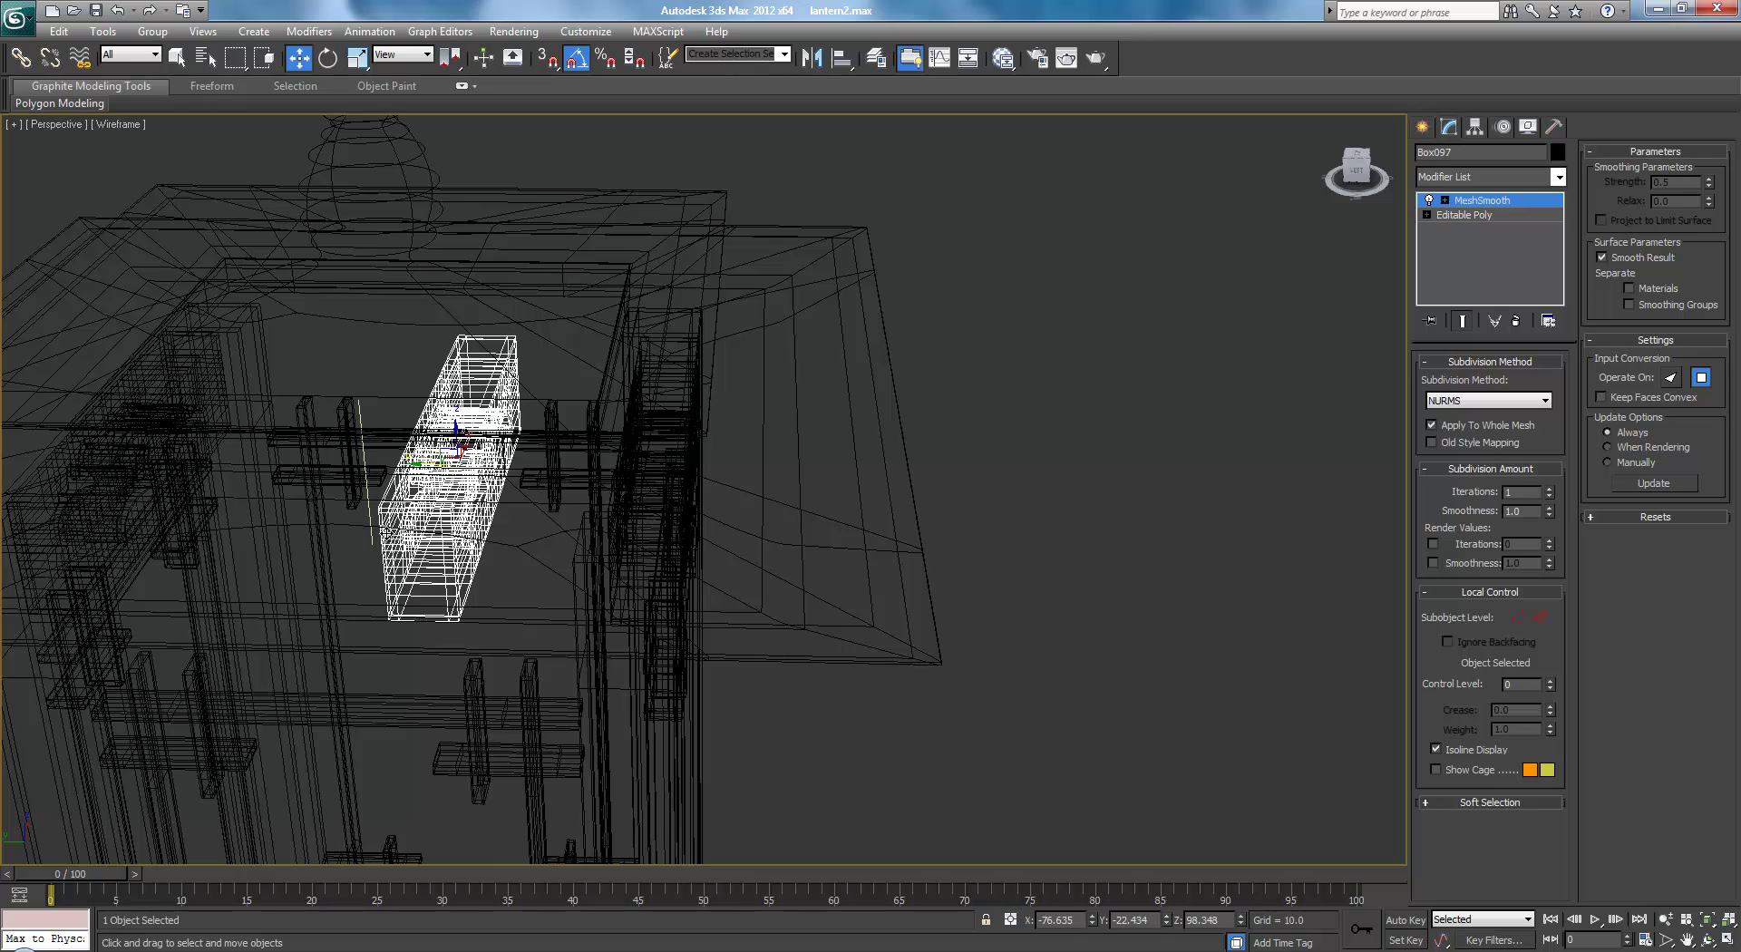
click(367, 494)
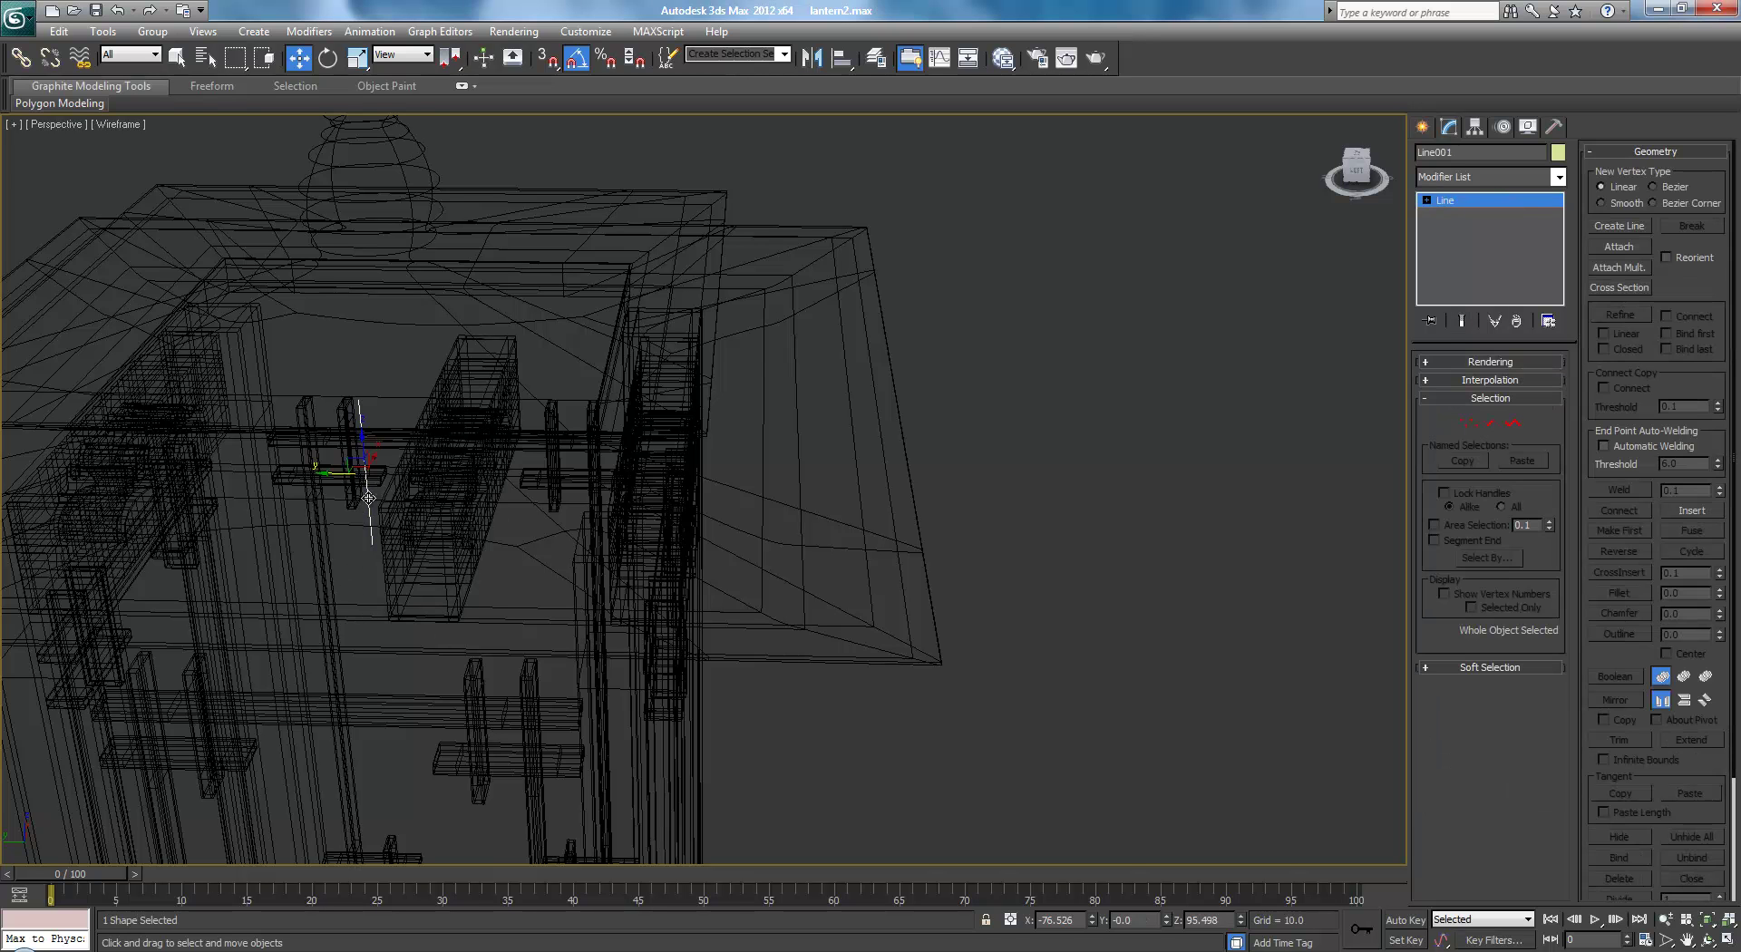
key(Delete)
Rotate the middle panel copy 90 degrees about the vertical axis to face the lantern's adjacent side
click(449, 499)
click(435, 515)
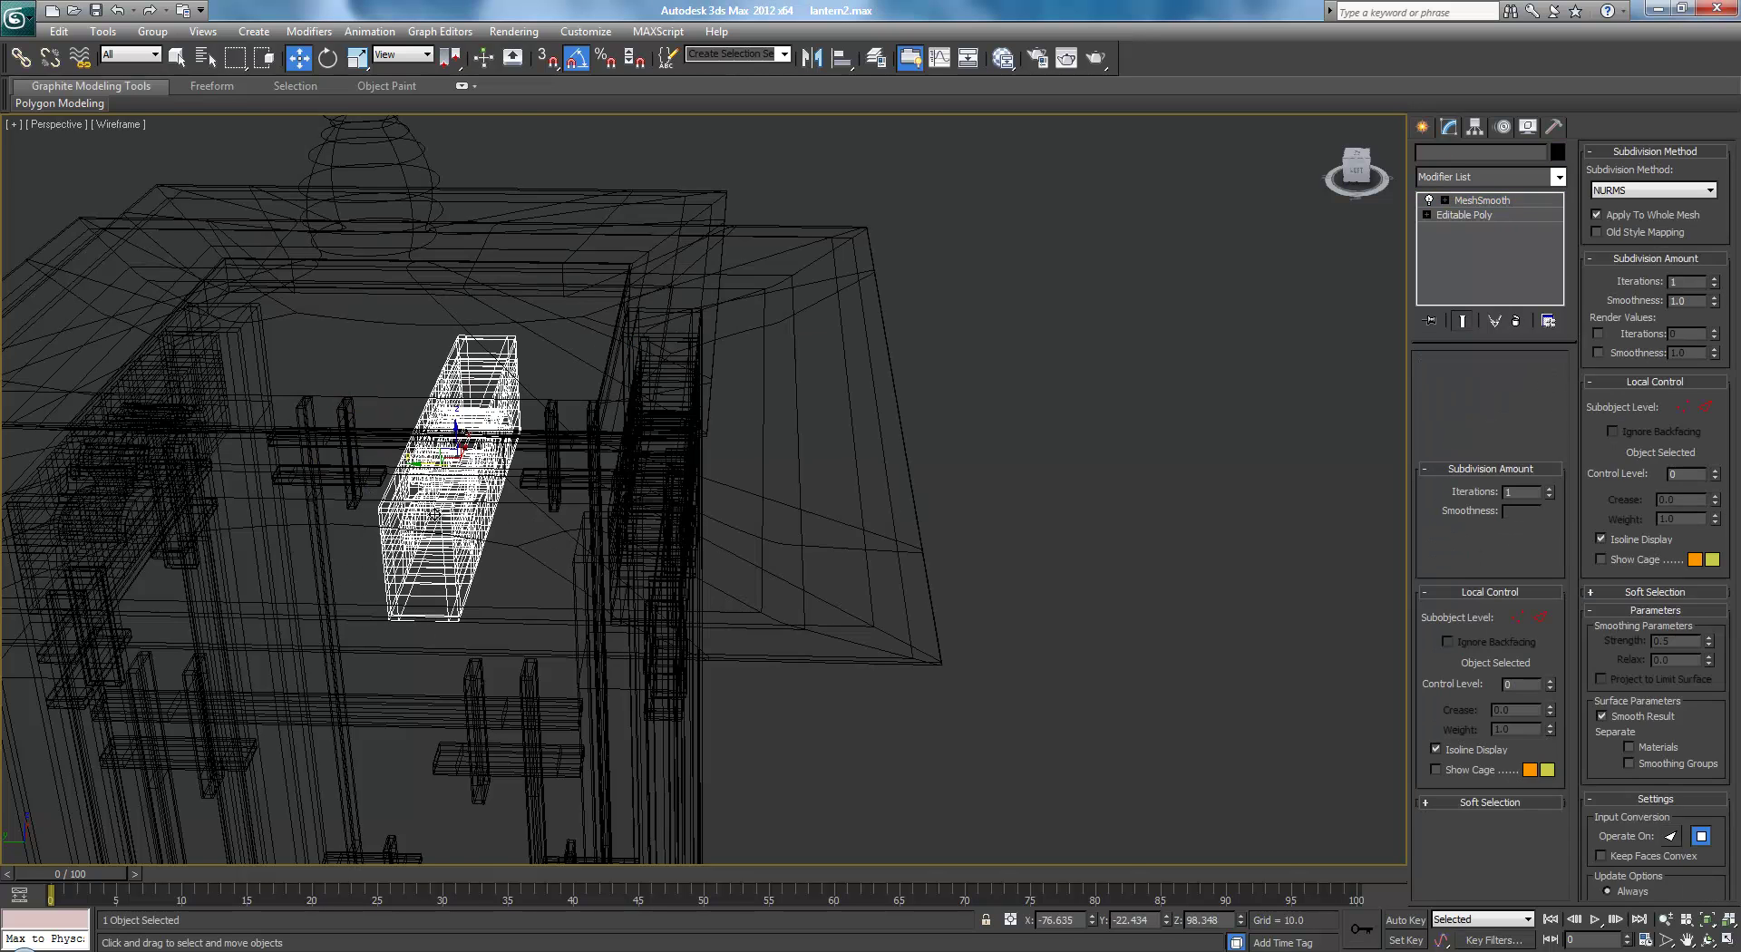
key(e)
mouse_move(483, 481)
shift+mouse_down()
mouse_move(418, 508)
mouse_move(651, 522)
shift+mouse_up()
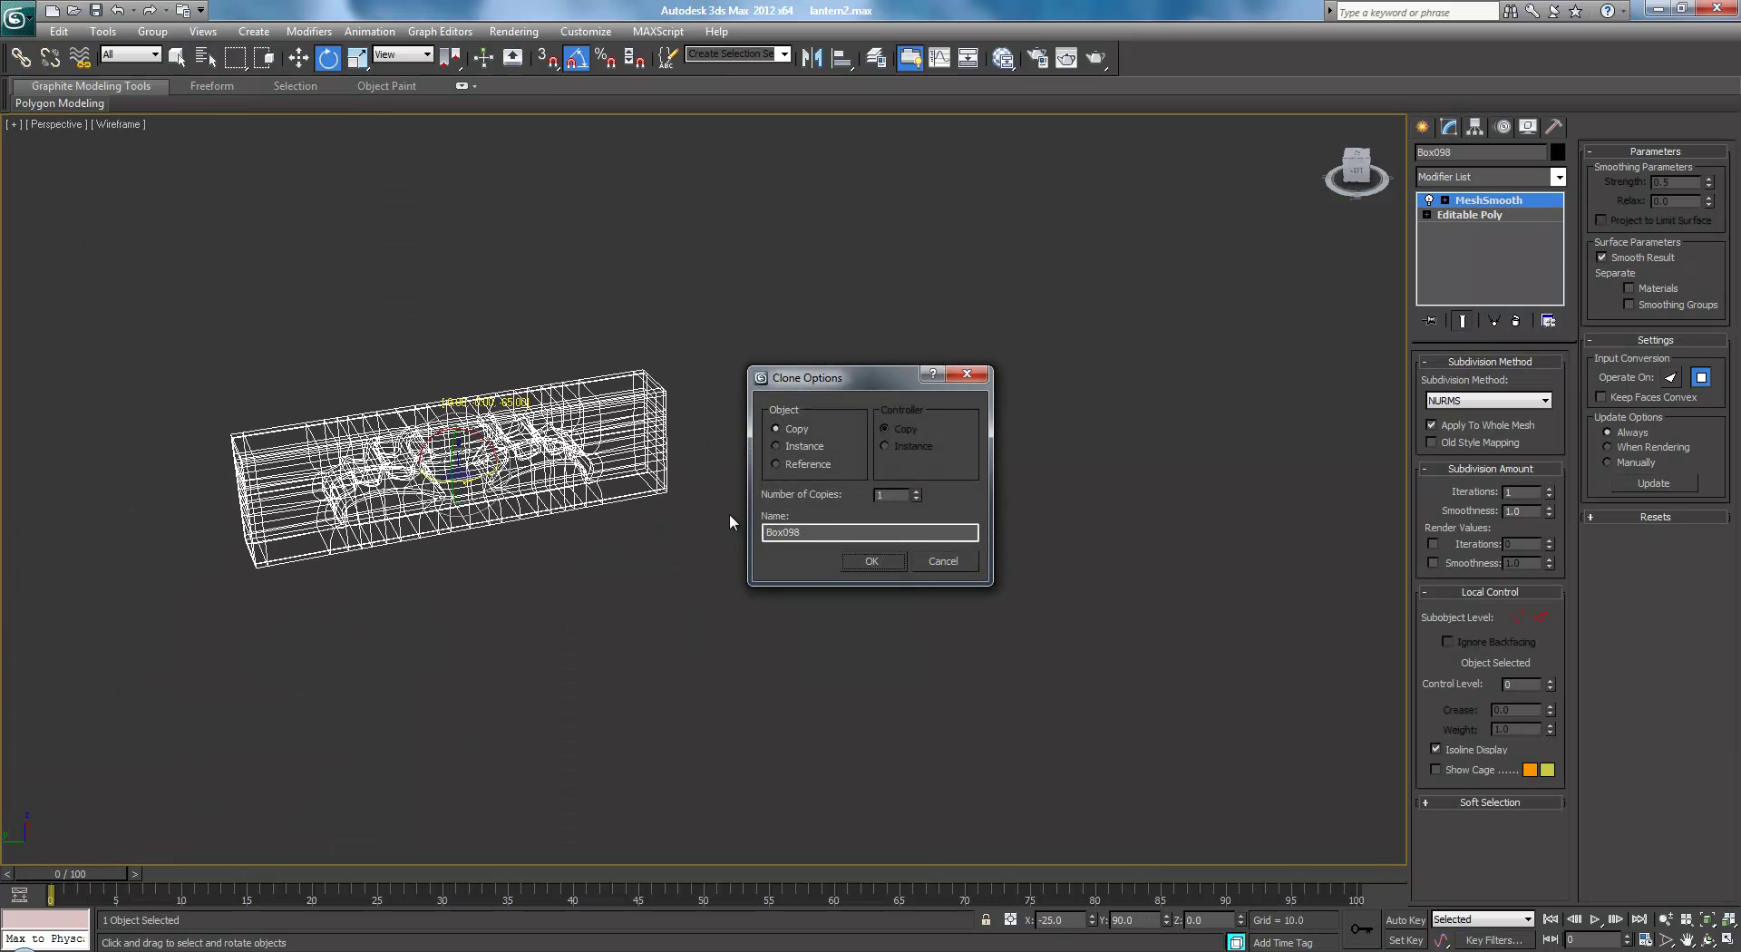
click(902, 559)
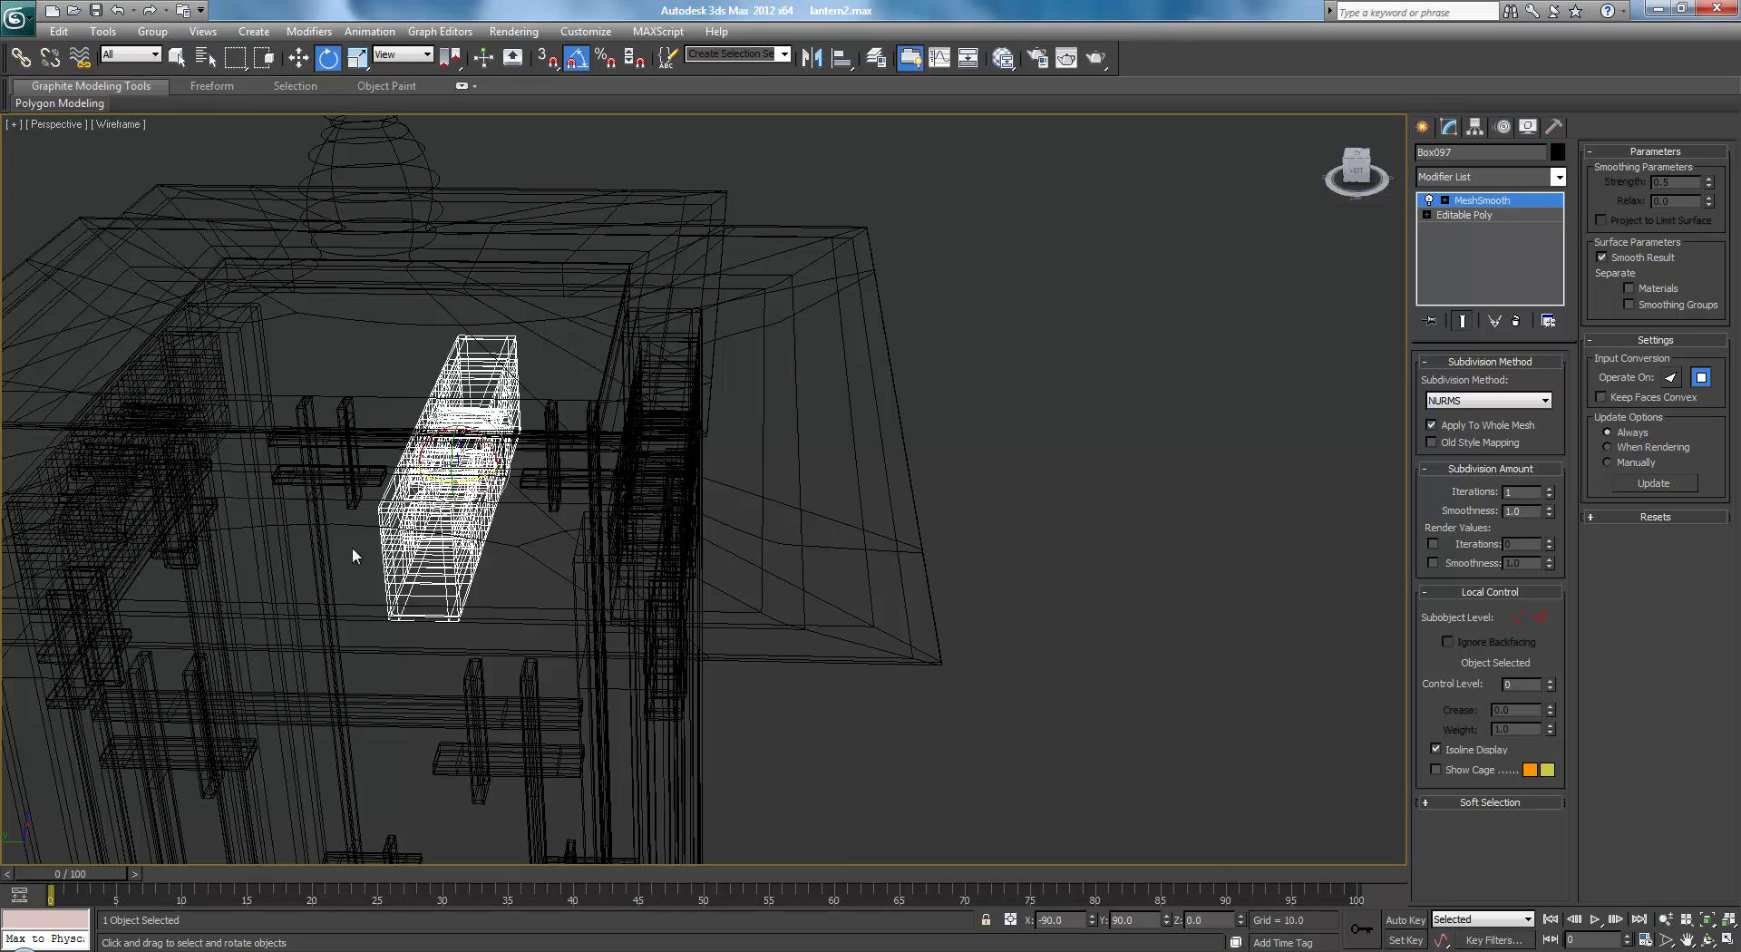
middle_drag(461, 491, 574, 483)
drag(621, 475, 533, 474)
Move the rotated panel along X to the lantern's side, in line with the corner posts
alt+middle_drag(658, 594, 714, 674)
key(f)
scroll(650, 563, down, 2)
scroll(649, 517, up, 5)
scroll(695, 537, up, 2)
key(w)
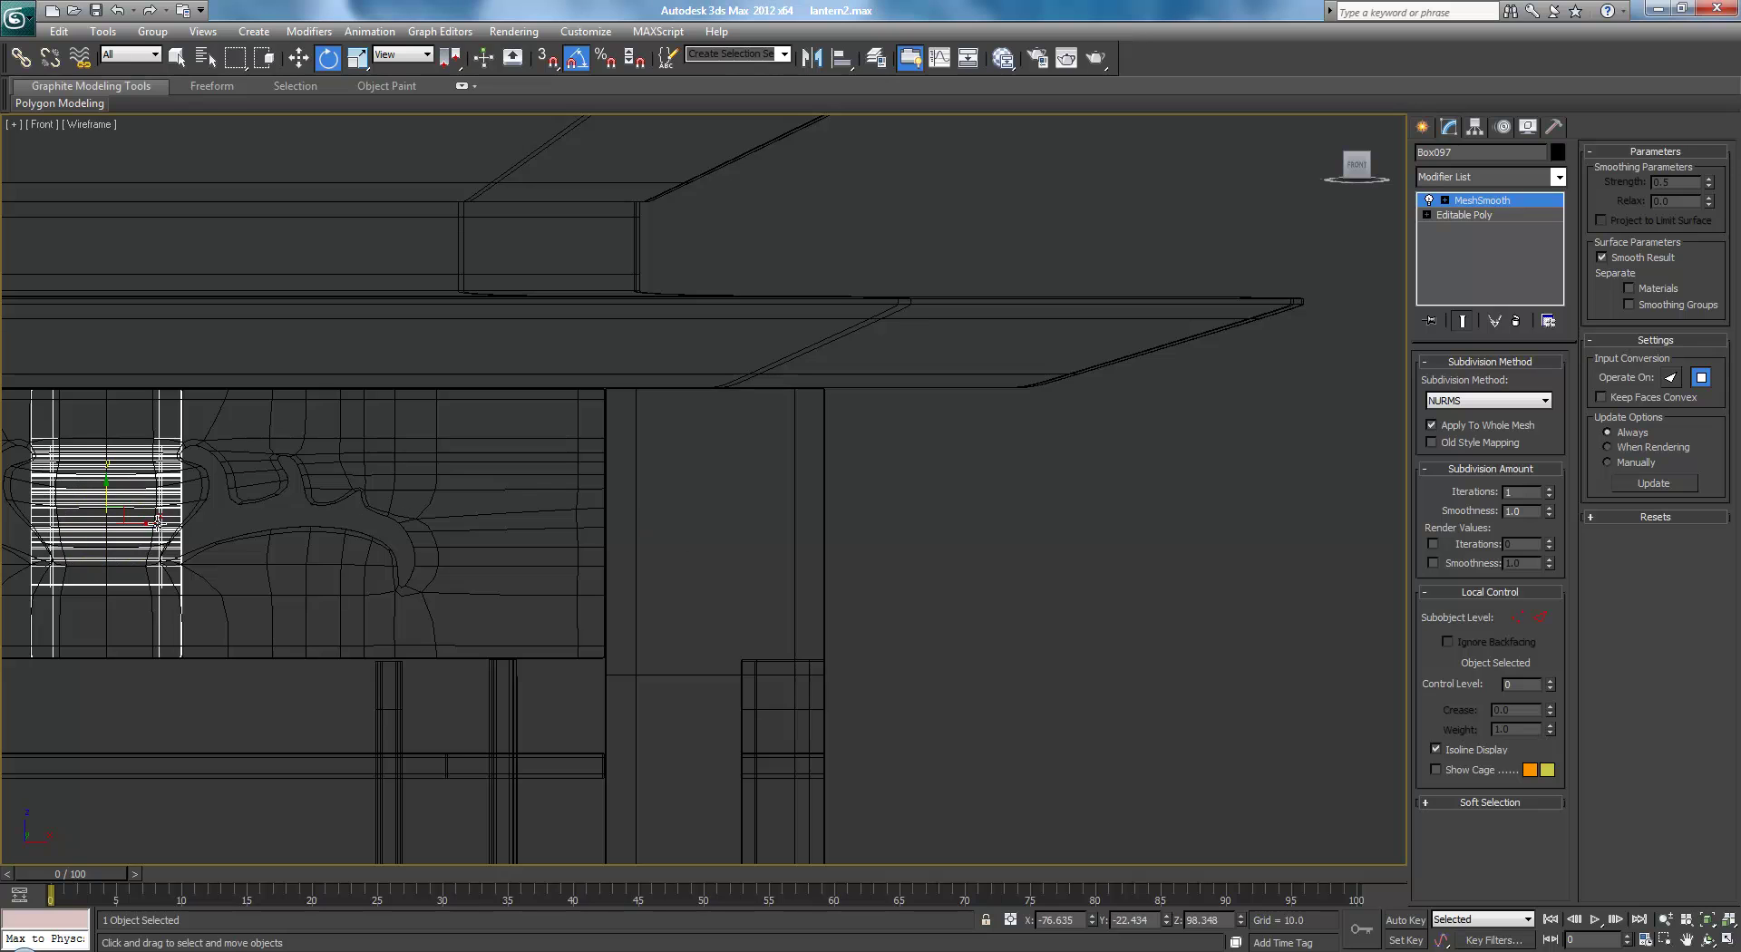
drag(131, 522, 778, 520)
Shift the side panel along Y until it is centred between the two corner posts
key(l)
scroll(714, 501, down, 4)
scroll(772, 364, up, 5)
scroll(772, 364, down, 5)
scroll(744, 472, down, 1)
scroll(723, 479, up, 3)
drag(839, 518, 708, 530)
Clone the side panel as one copy along X to the opposite side, flush with the outer post faces
key(f)
scroll(649, 493, down, 6)
scroll(816, 590, up, 3)
scroll(840, 629, up, 2)
scroll(1038, 420, up, 2)
scroll(1040, 425, up, 2)
mouse_move(1082, 447)
shift+mouse_down()
mouse_move(684, 470)
mouse_move(303, 459)
mouse_move(318, 456)
shift+mouse_up()
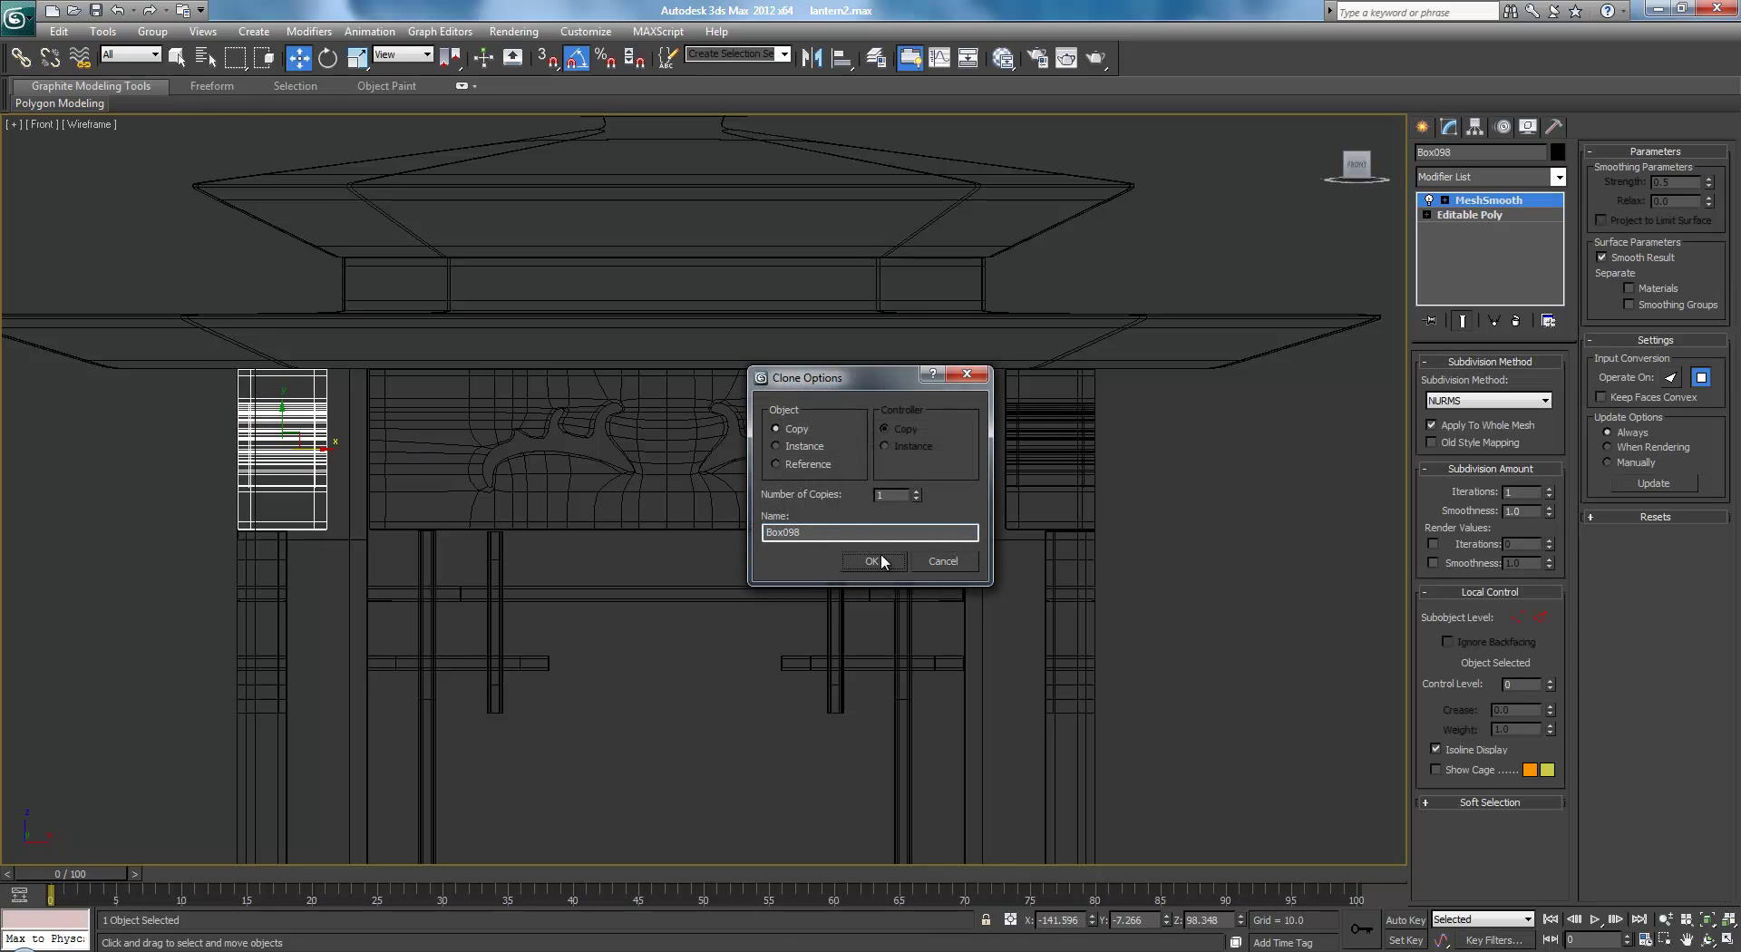
click(872, 560)
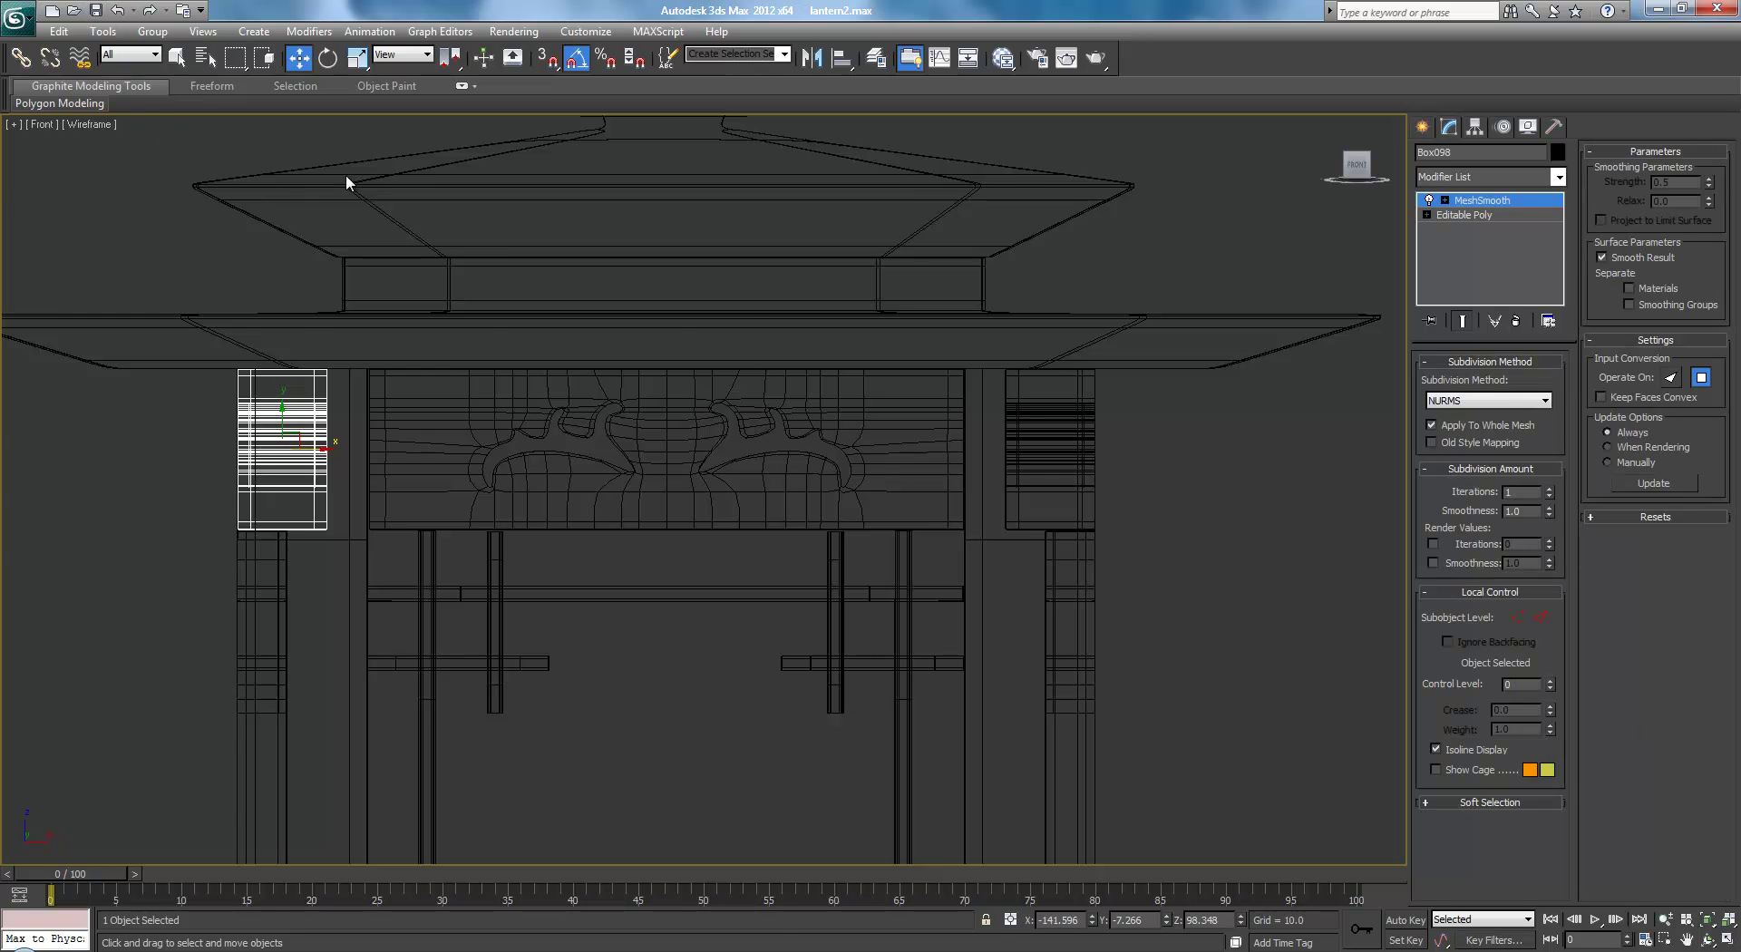
Examine the shaded lantern with its carved panels on all four sides from several angles
key(p)
scroll(681, 435, down, 10)
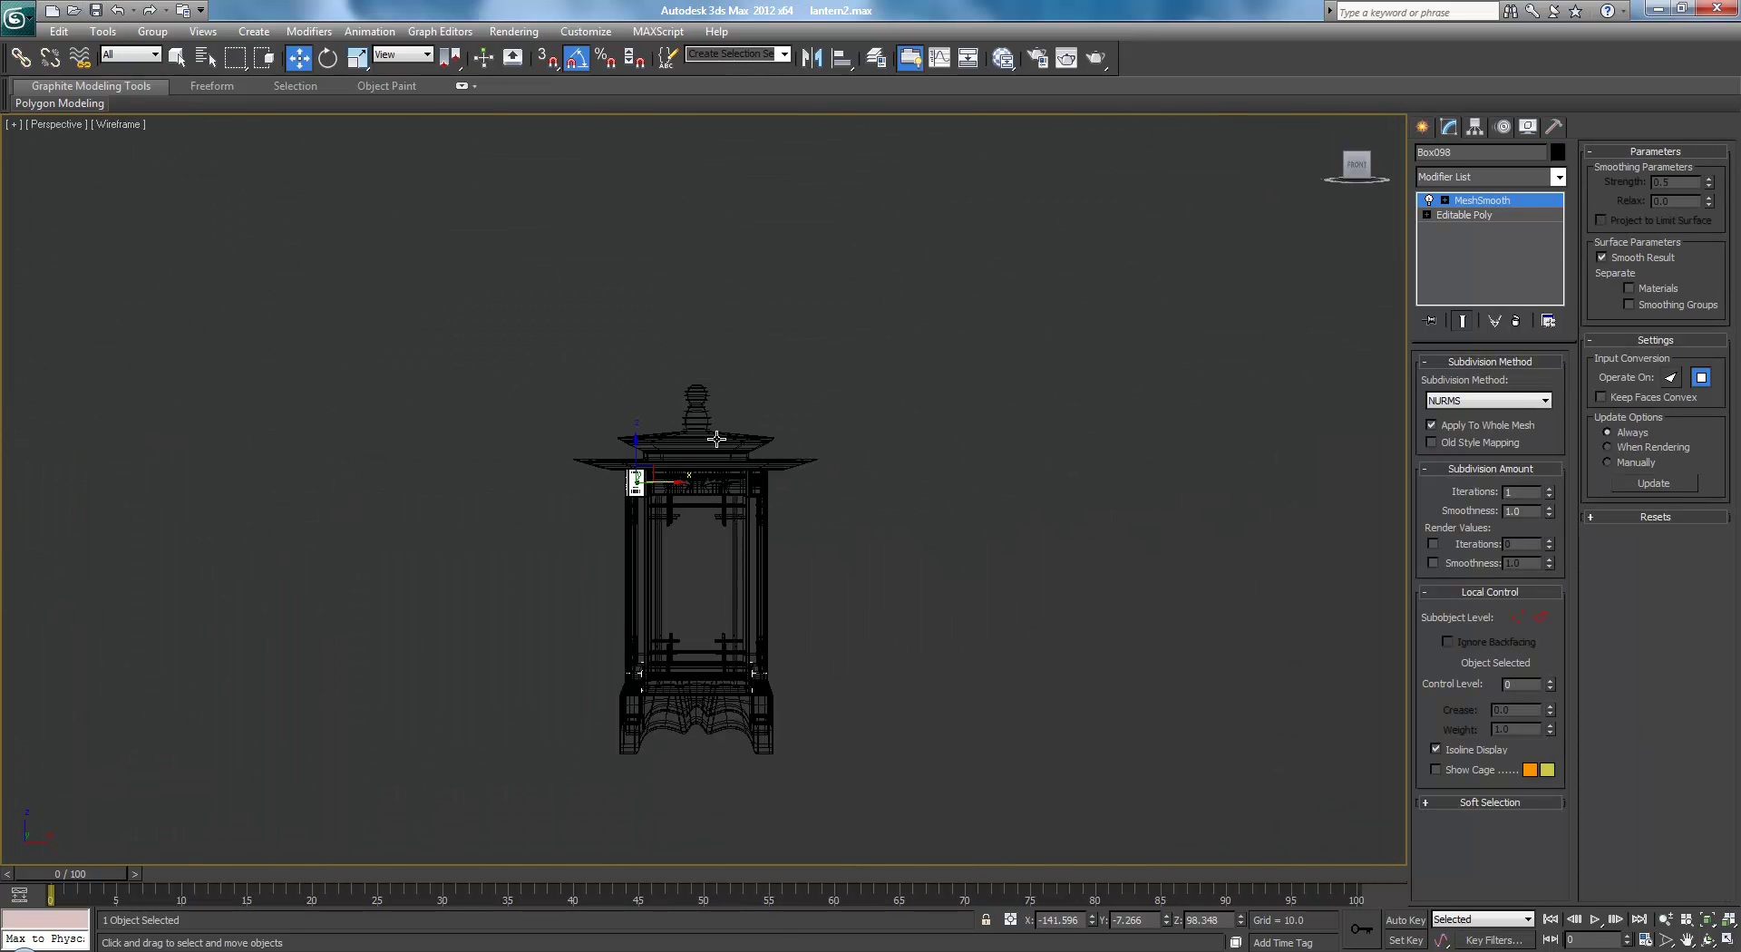
key(F3)
click(967, 546)
scroll(952, 533, up, 4)
alt+middle_drag(939, 521, 845, 558)
scroll(884, 517, down, 2)
scroll(868, 530, up, 2)
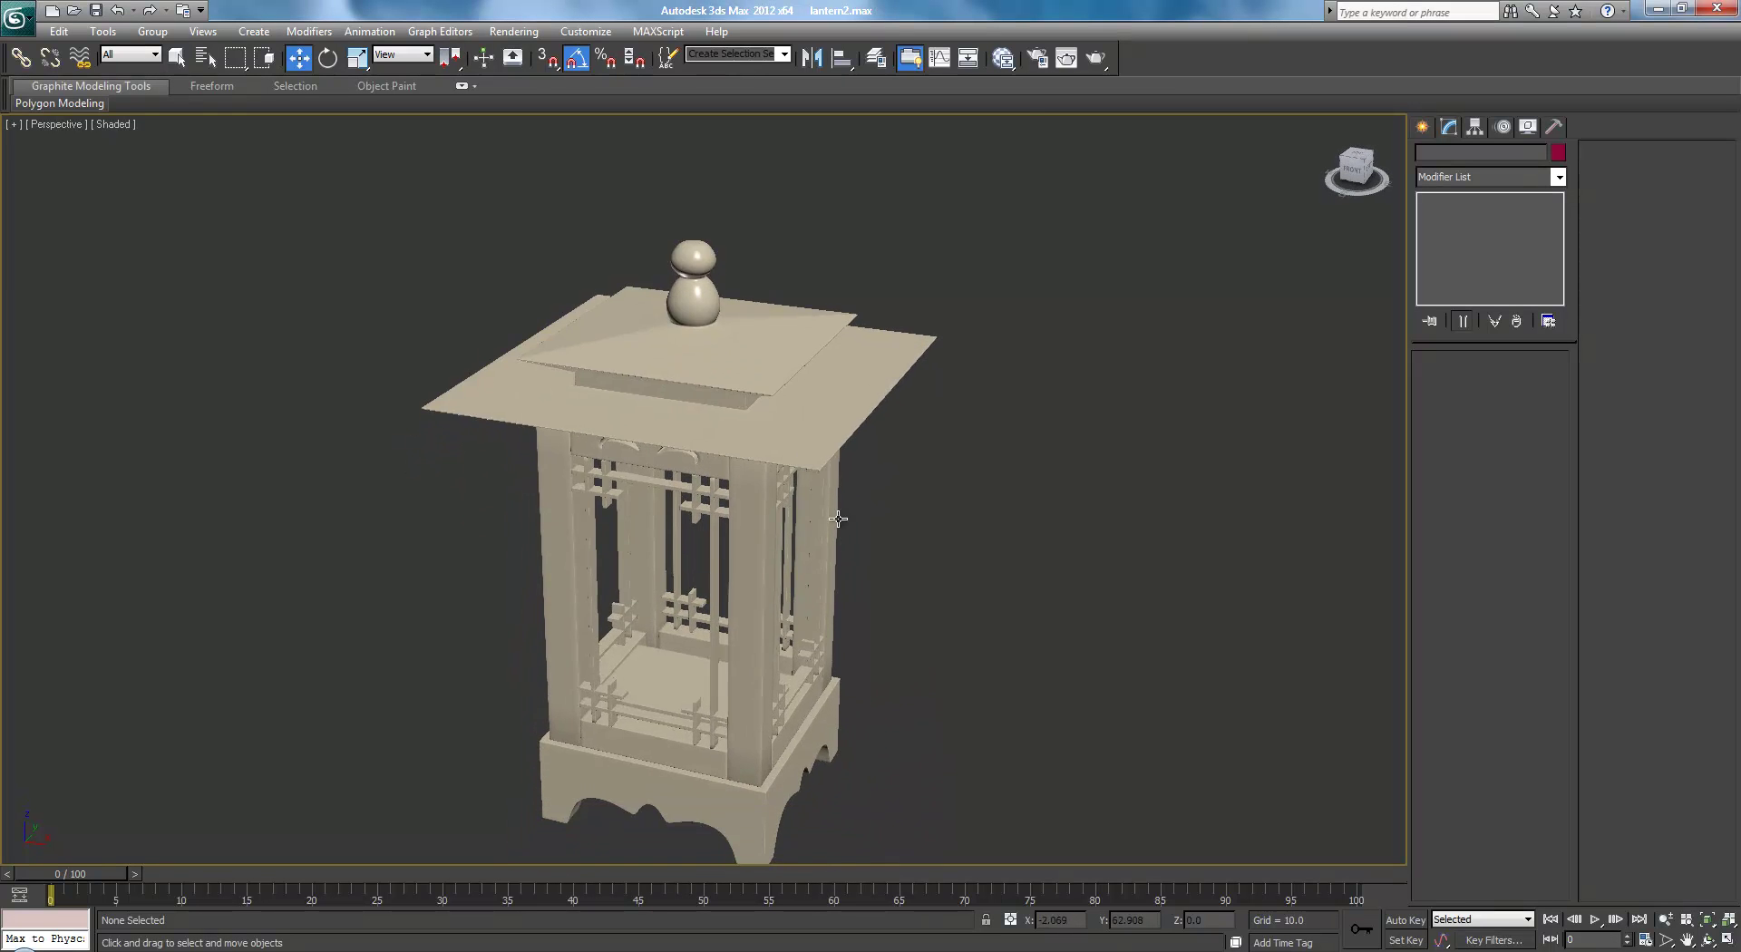
scroll(803, 483, up, 5)
scroll(803, 430, down, 10)
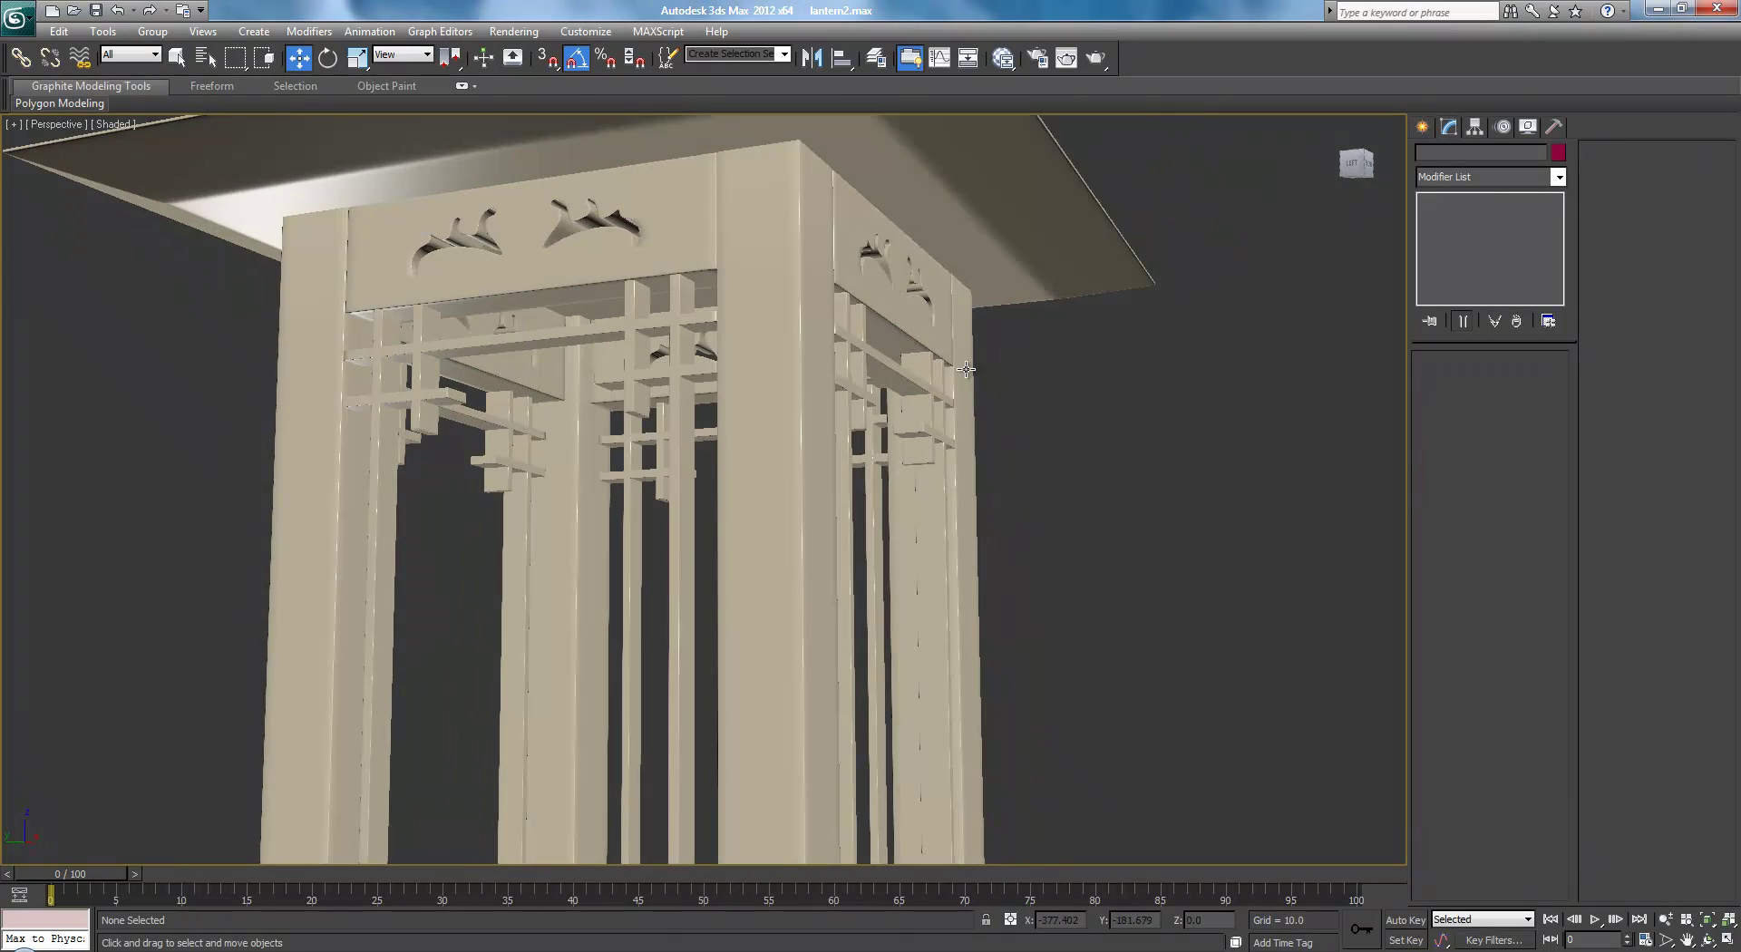
Create an AutoGrid plane about 141 by 94 units on the inner face of the far carved panel
click(1422, 126)
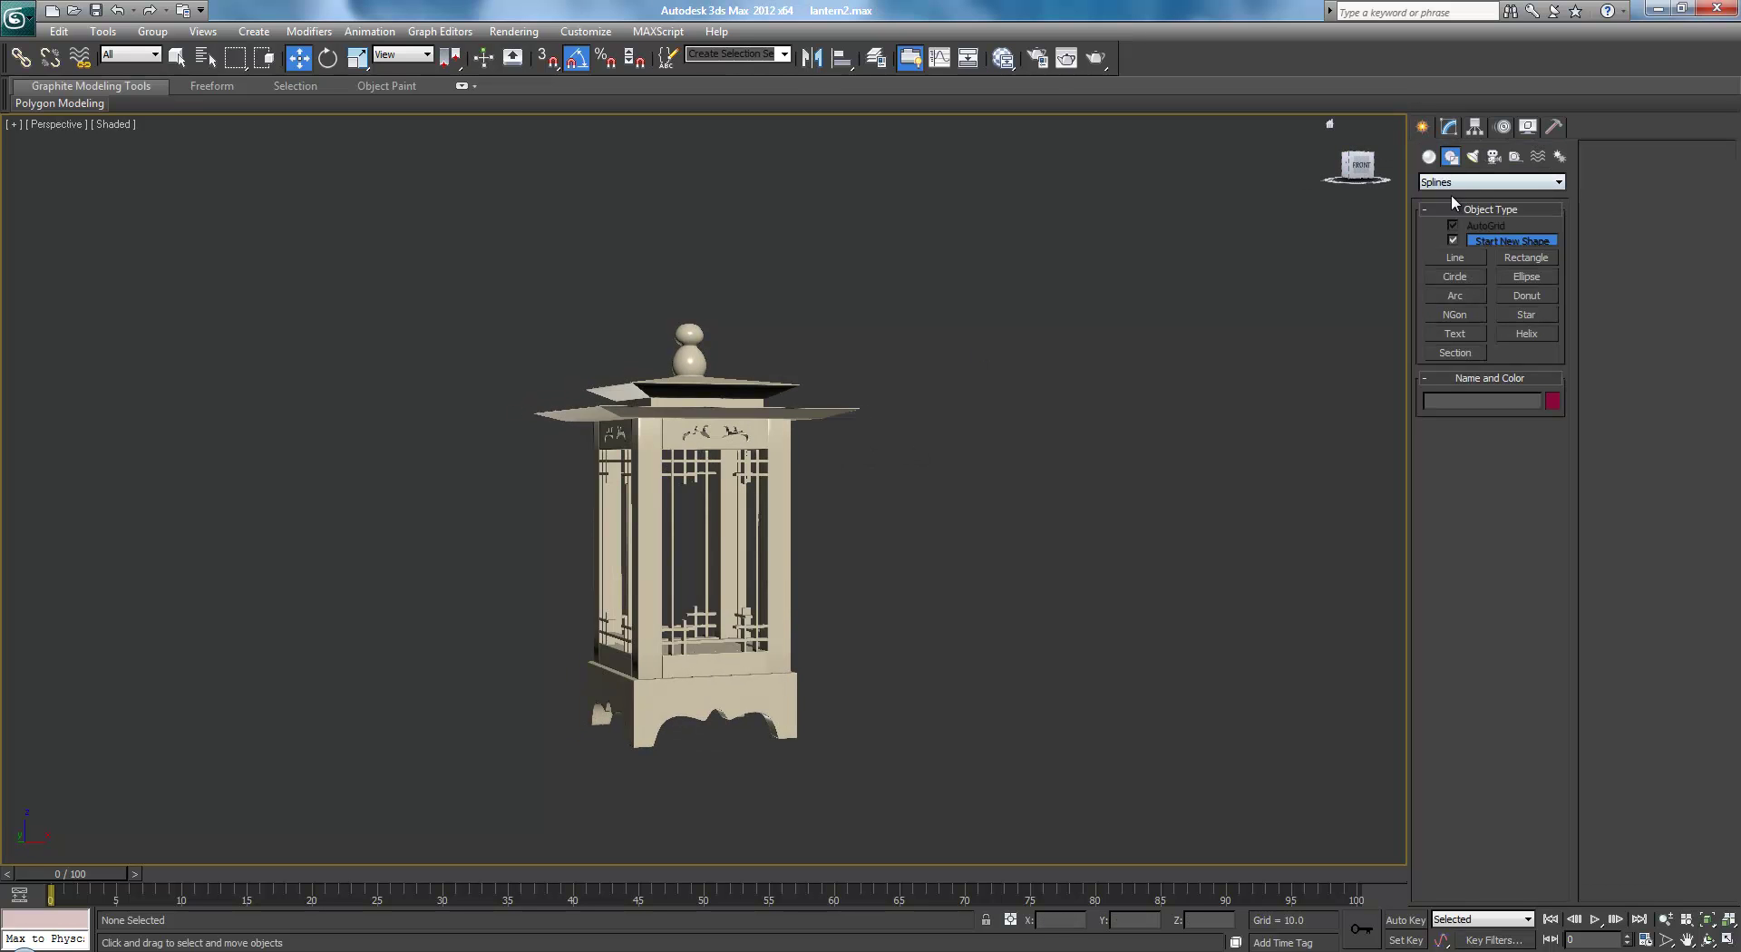
click(1429, 157)
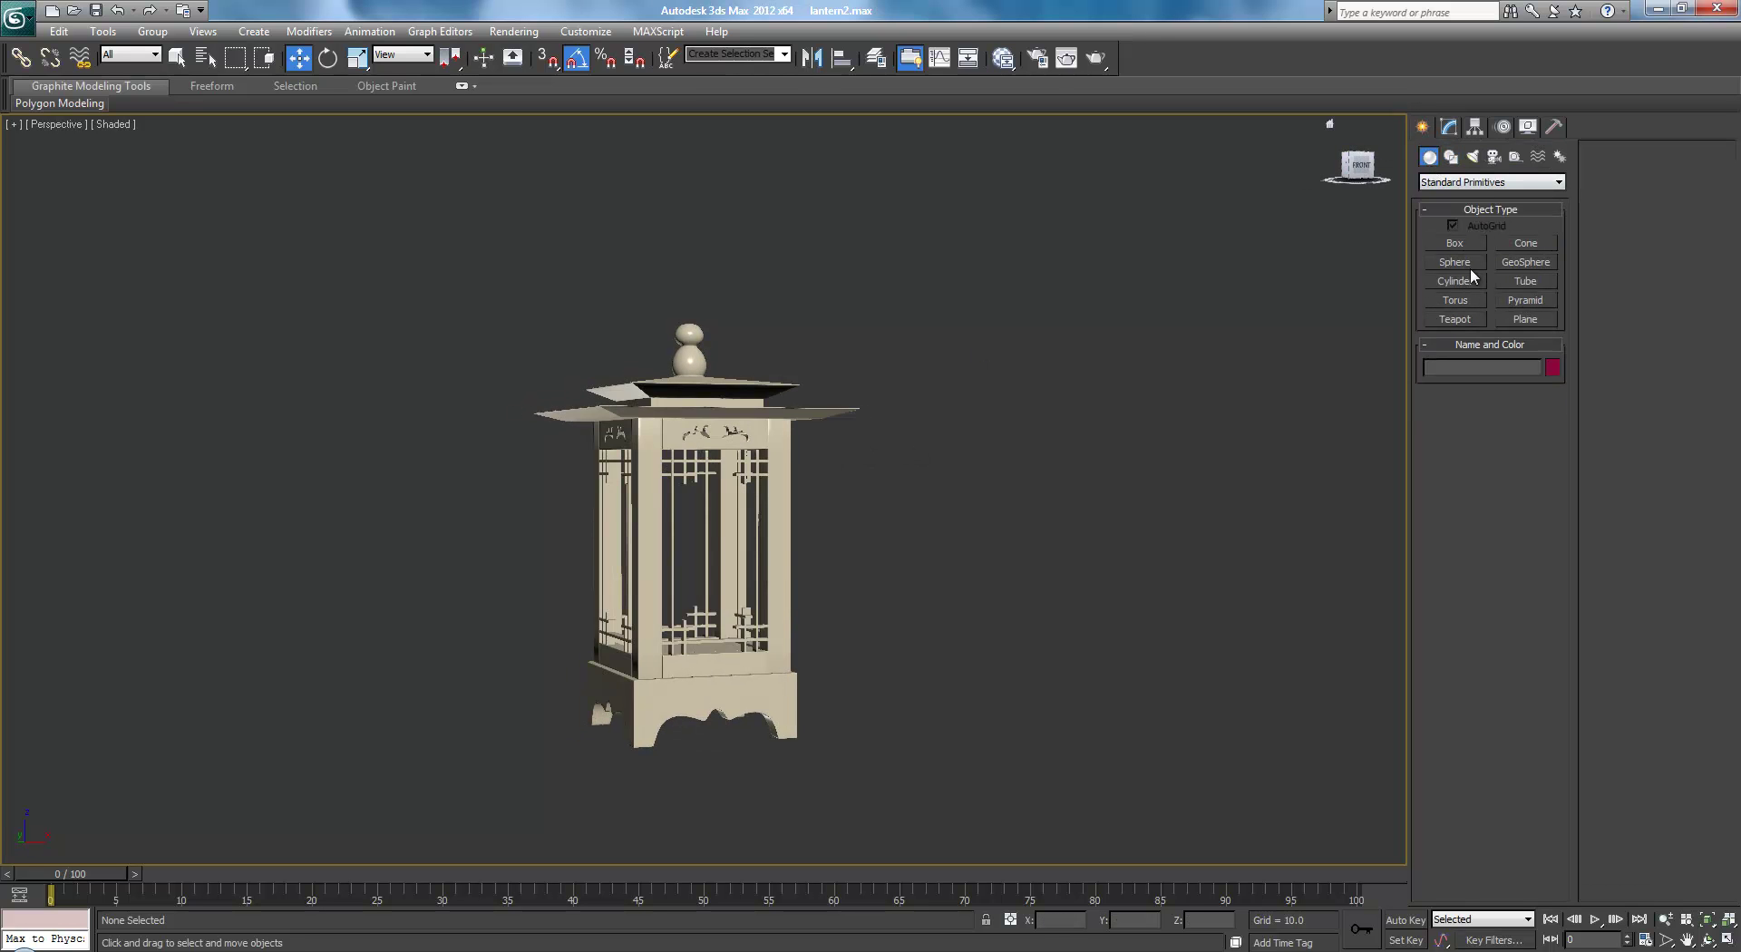
click(1531, 320)
alt+middle_drag(1065, 532, 867, 514)
scroll(867, 514, up, 2)
scroll(770, 514, up, 3)
mouse_move(714, 474)
alt+middle_down()
mouse_move(796, 481)
mouse_move(791, 465)
mouse_move(730, 461)
alt+middle_up()
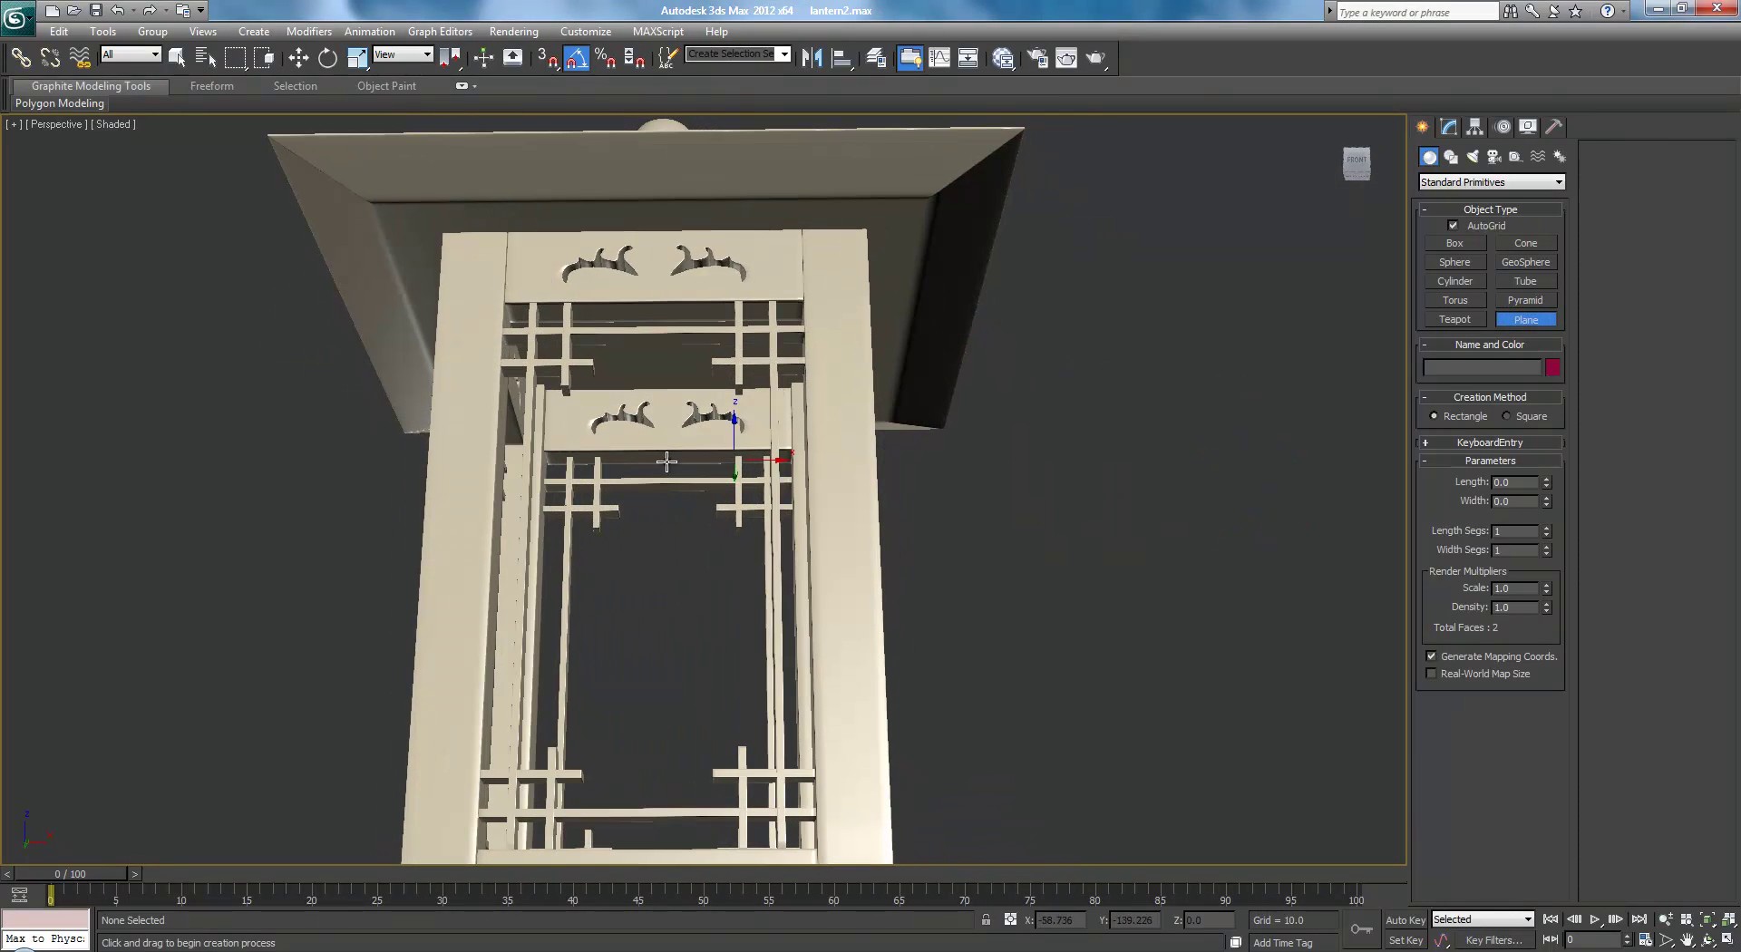
drag(566, 426, 791, 767)
middle_drag(1010, 594, 1016, 549)
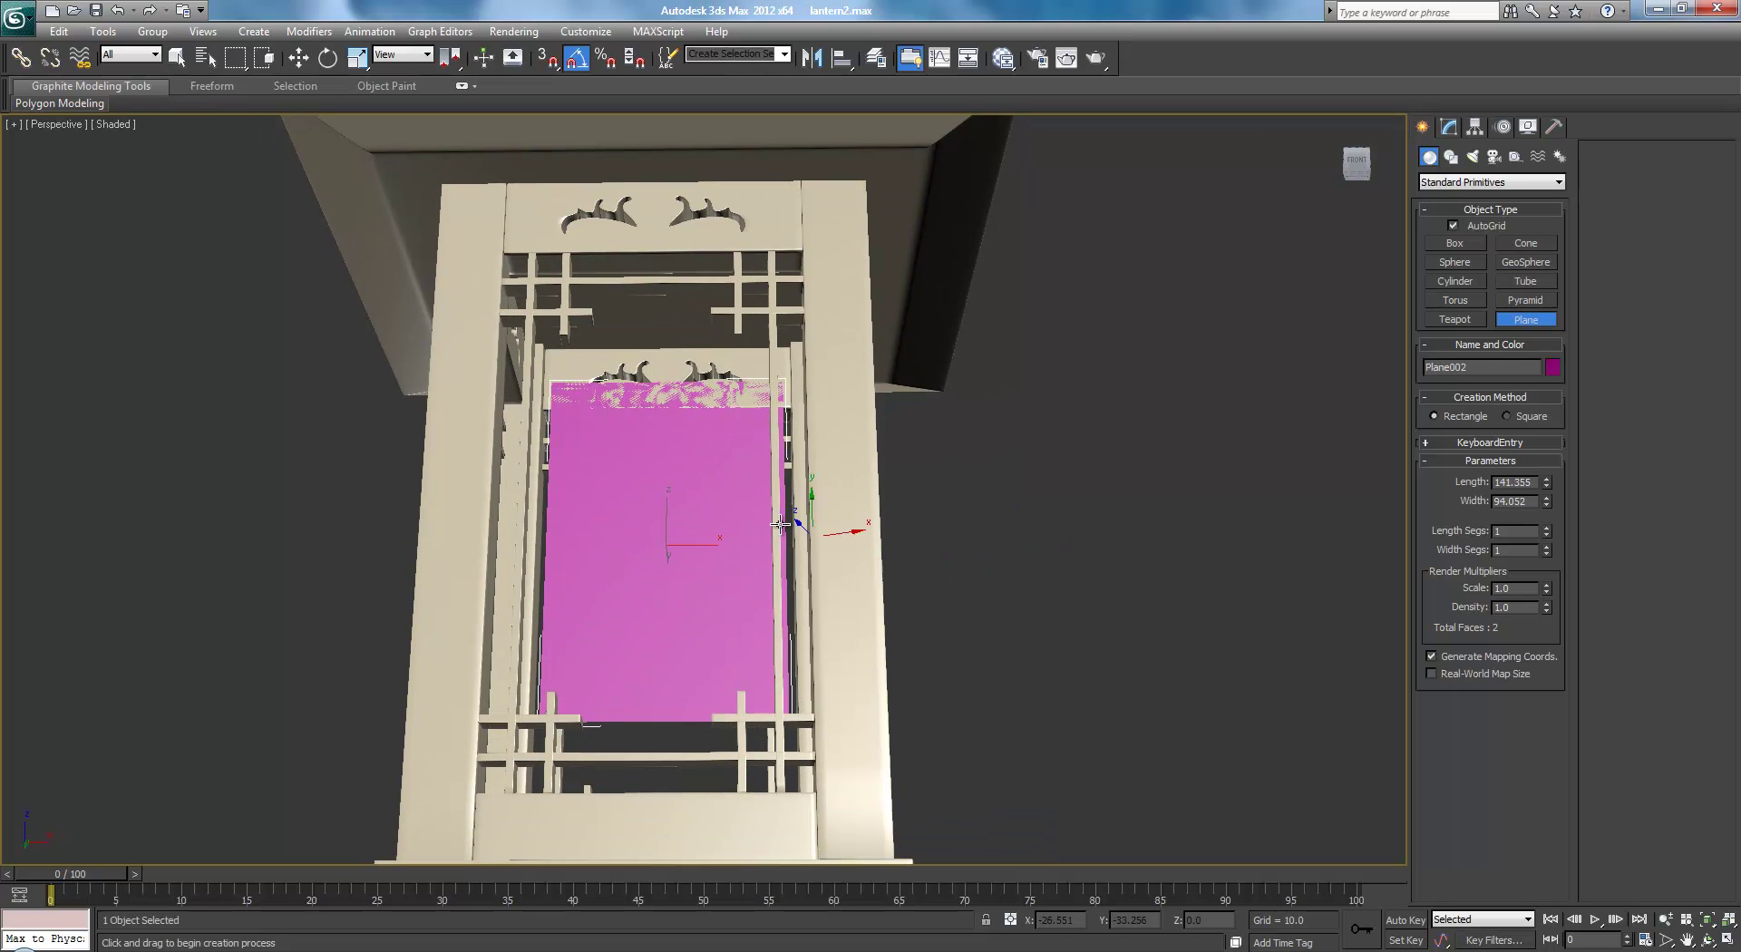
Compare the plane under the carved panel with the lantern reference photo
scroll(742, 441, up, 10)
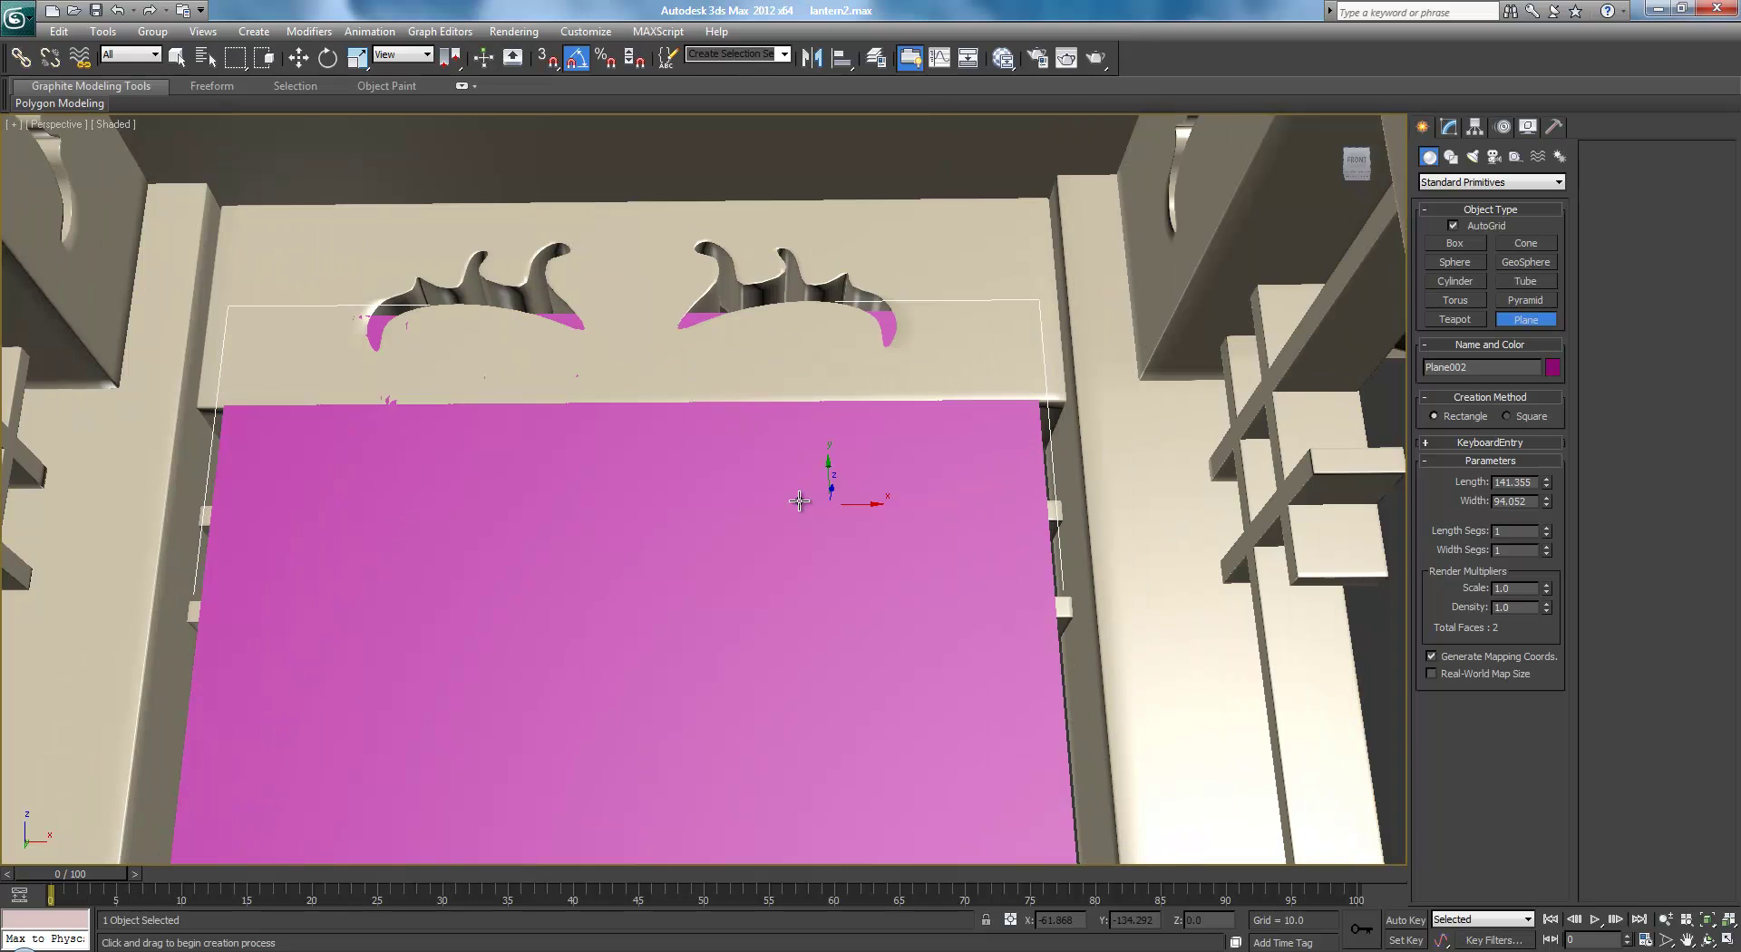
drag(1740, 316, 1141, 310)
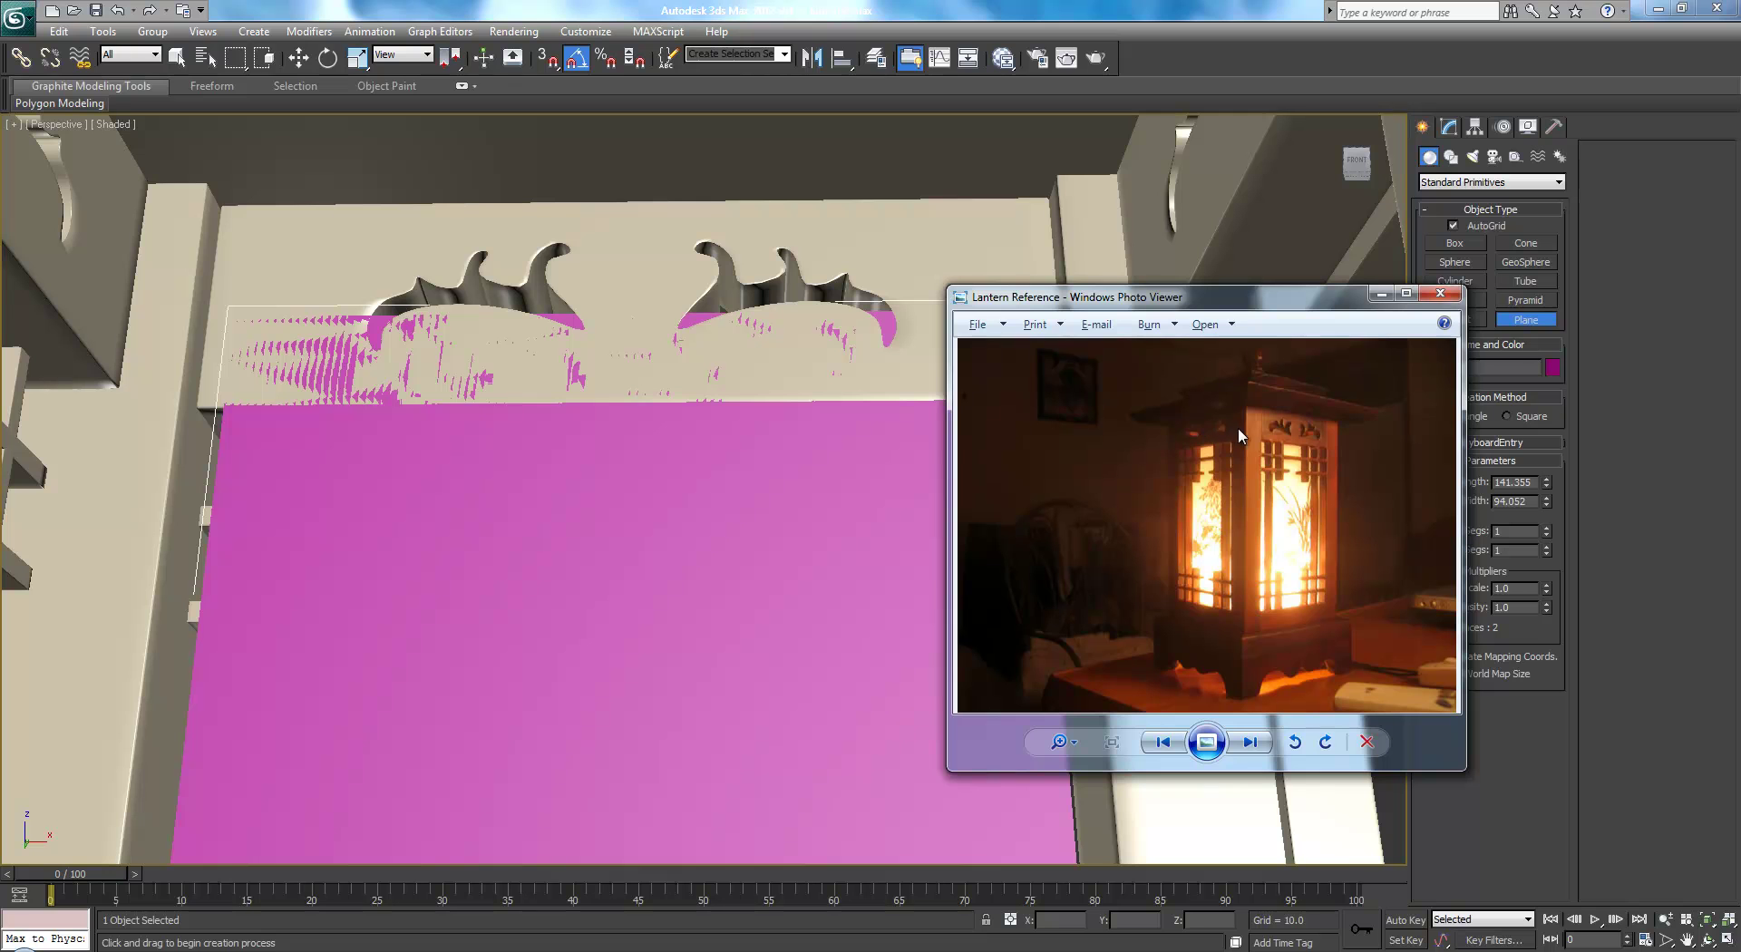
drag(1241, 291, 1740, 318)
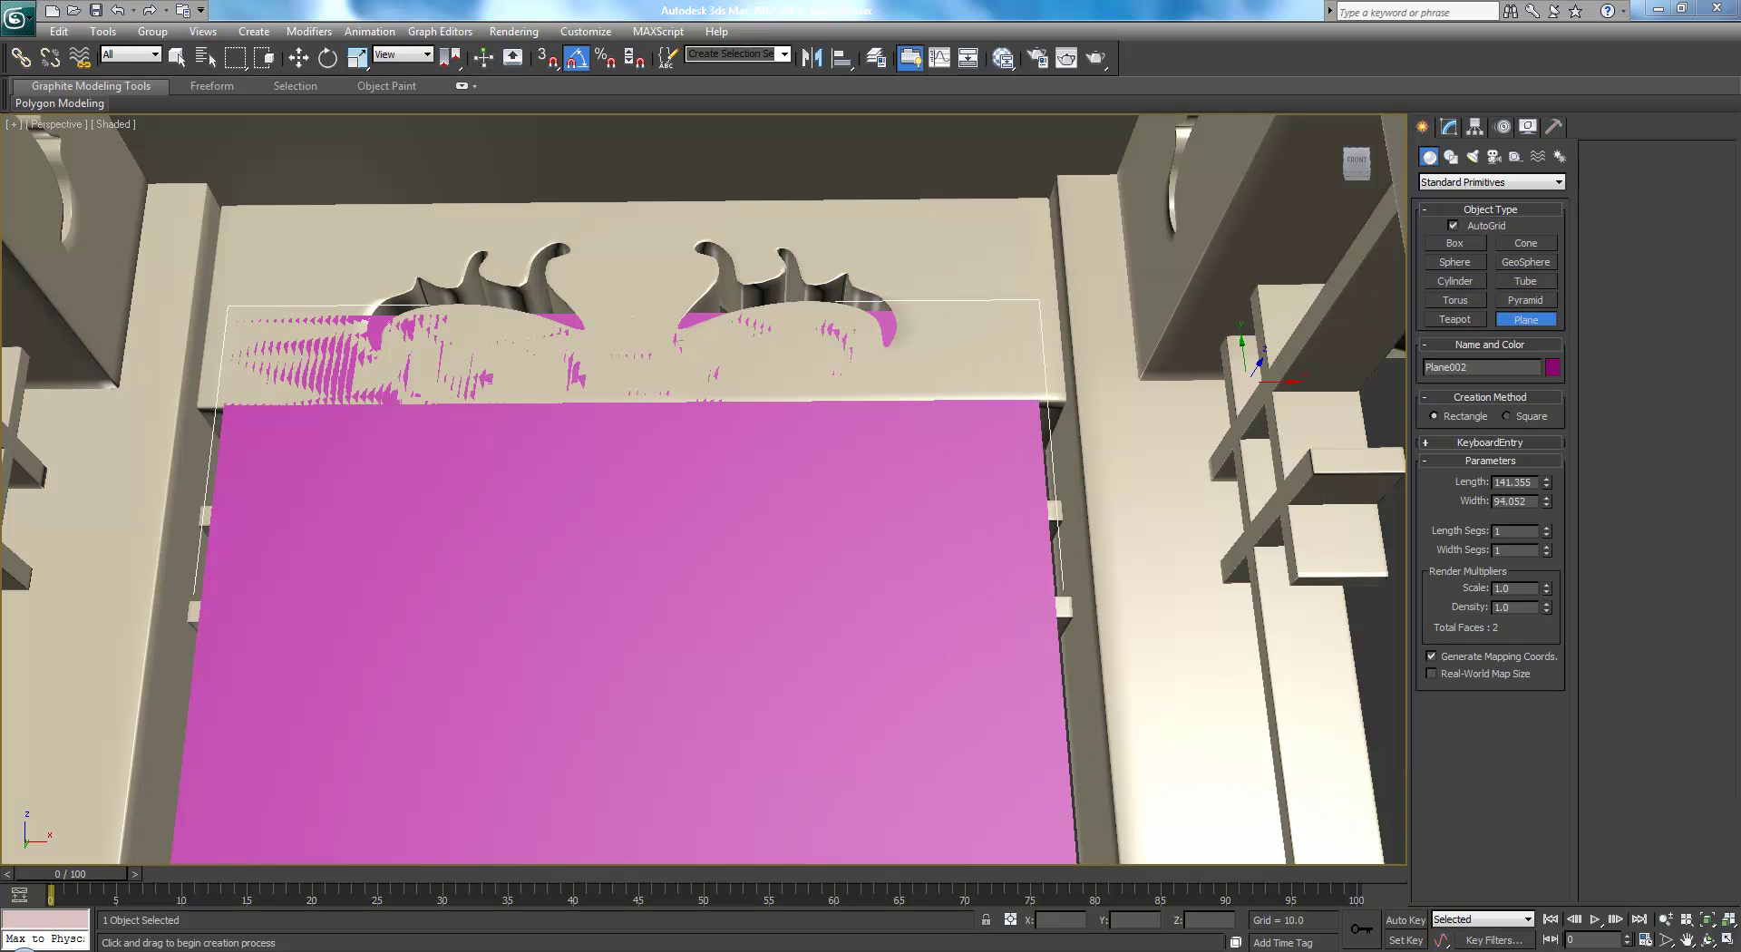
middle_drag(1087, 300, 1119, 304)
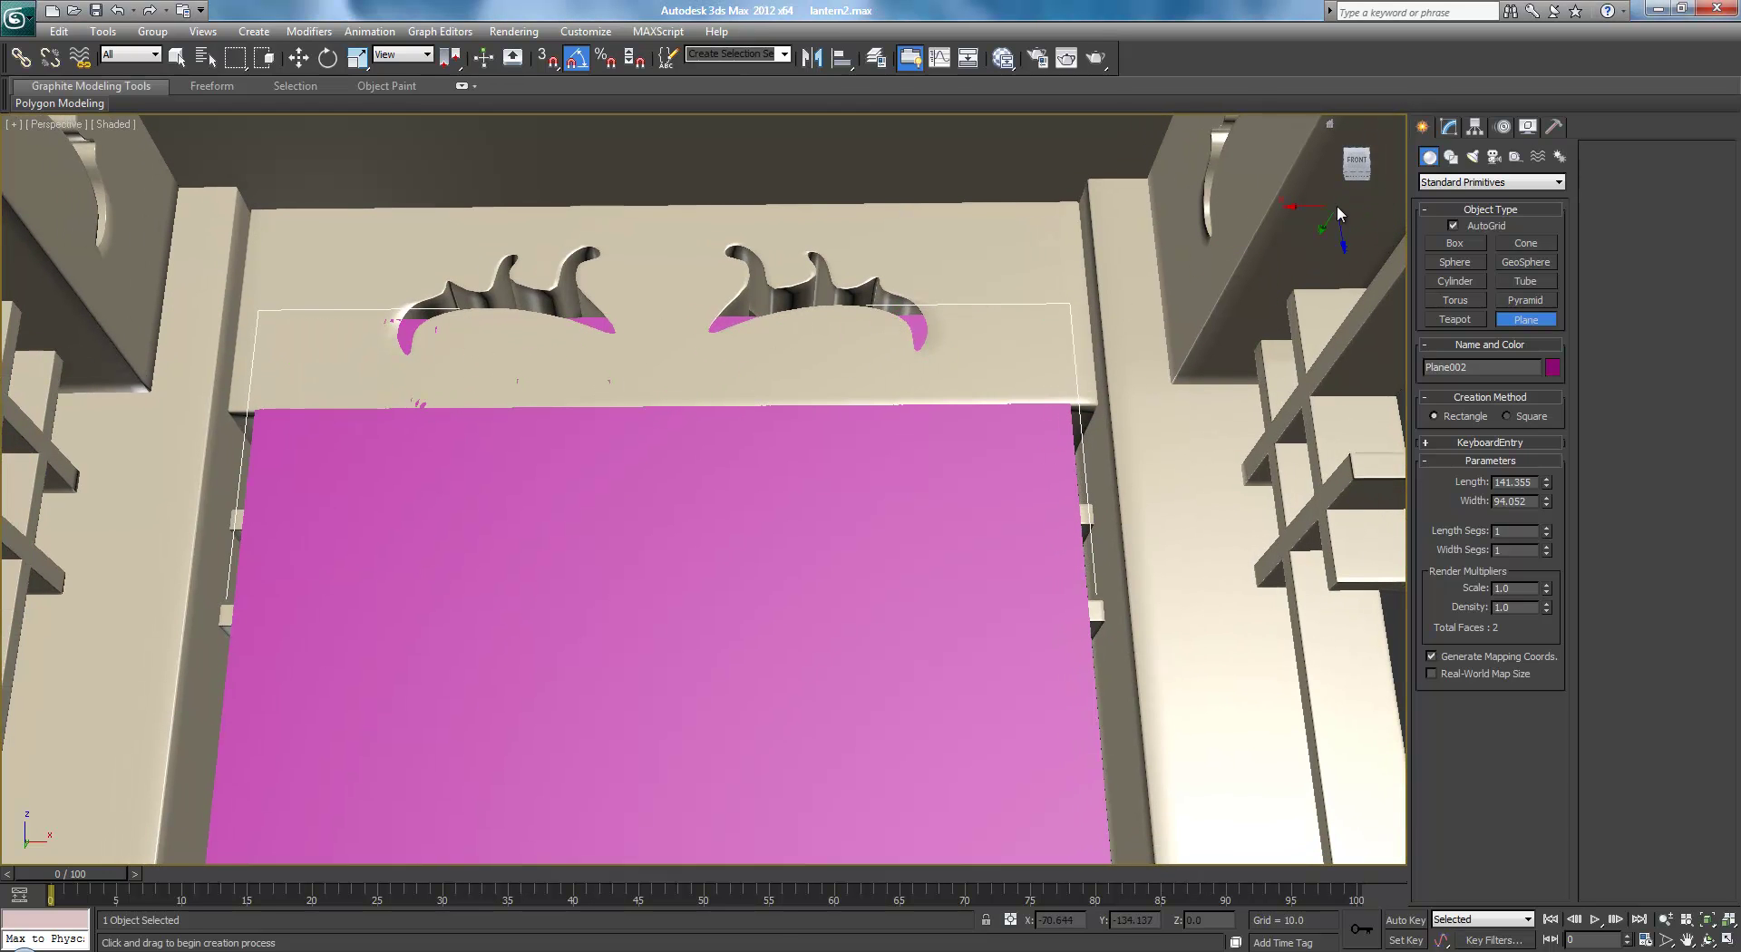
Lower the editable poly plane's two upper vertices to the carved panel's bottom edge
click(1446, 127)
click(1442, 381)
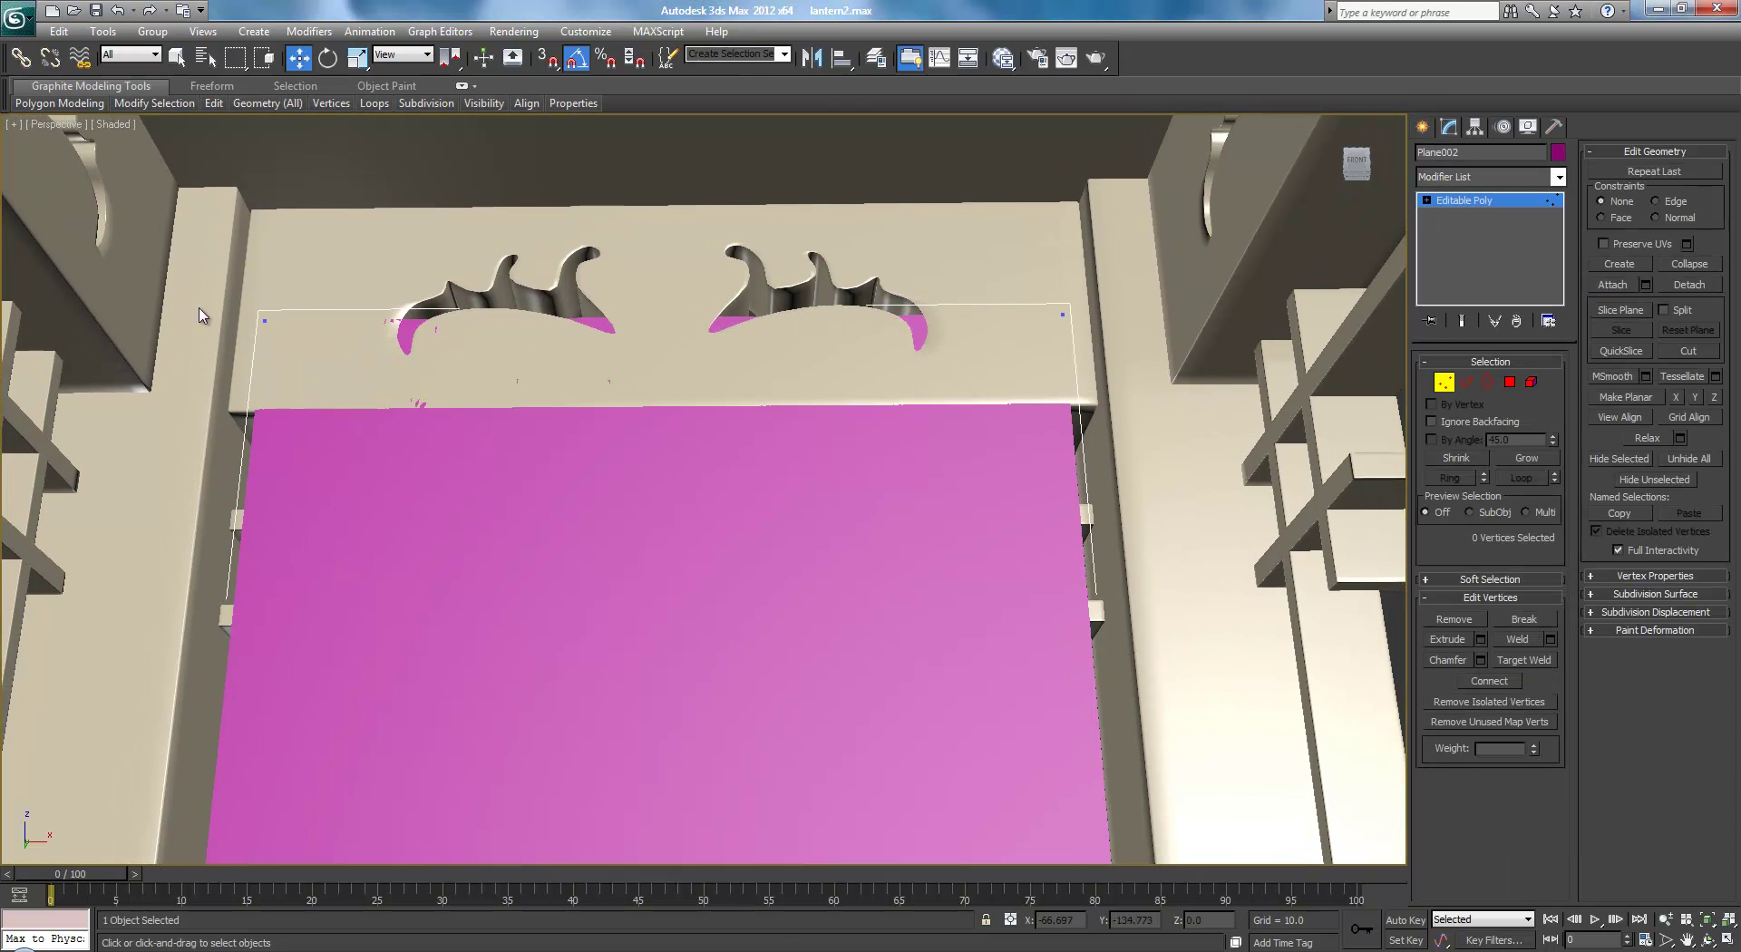
drag(1096, 369, 1088, 363)
drag(663, 283, 630, 362)
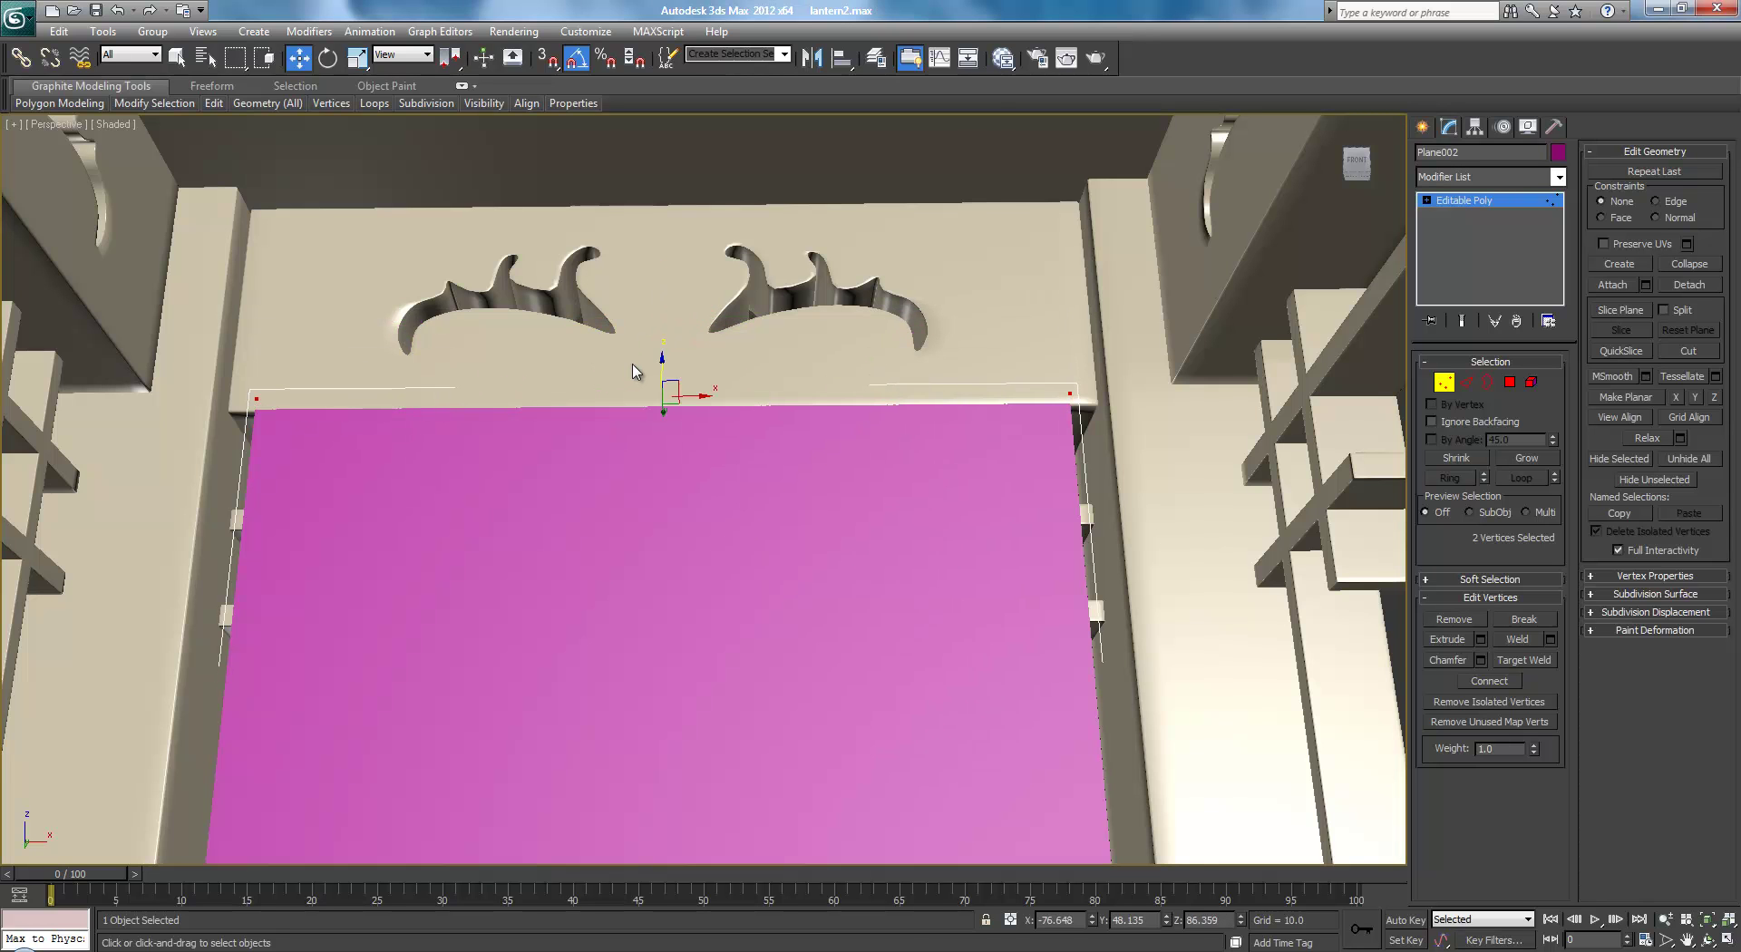
Widen the plane by moving its left and right vertex pairs outward to the neighbouring posts
scroll(637, 372, down, 3)
middle_drag(580, 491, 581, 268)
scroll(661, 420, up, 5)
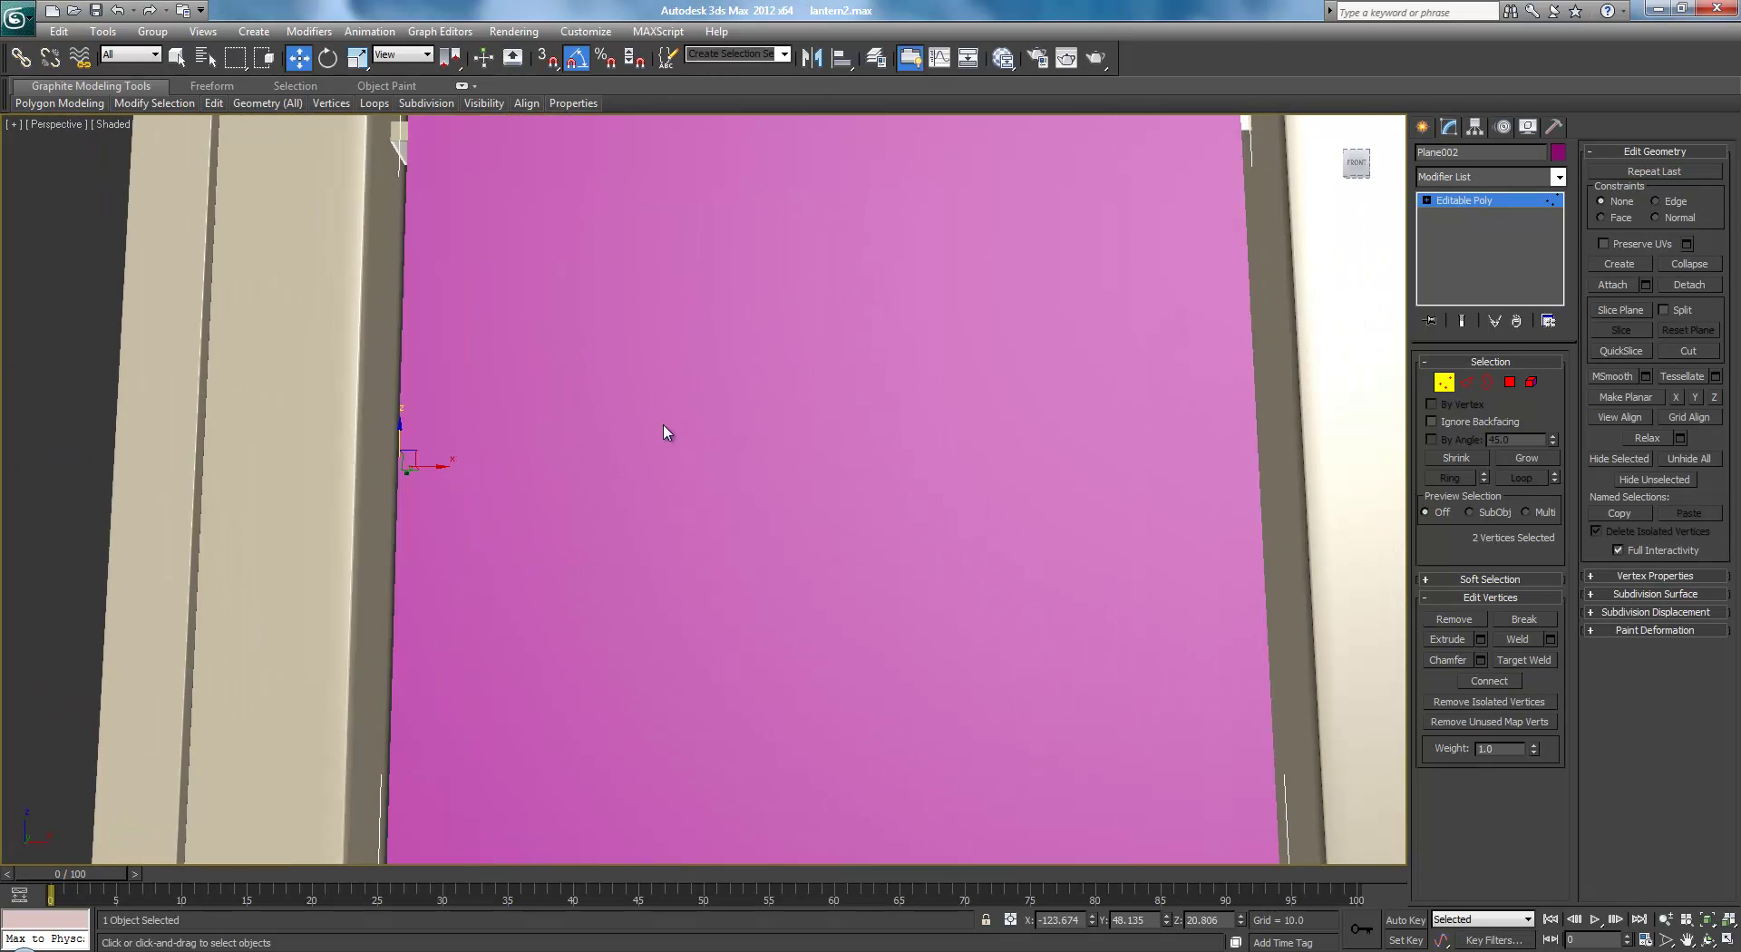
drag(416, 466, 404, 461)
key(F4)
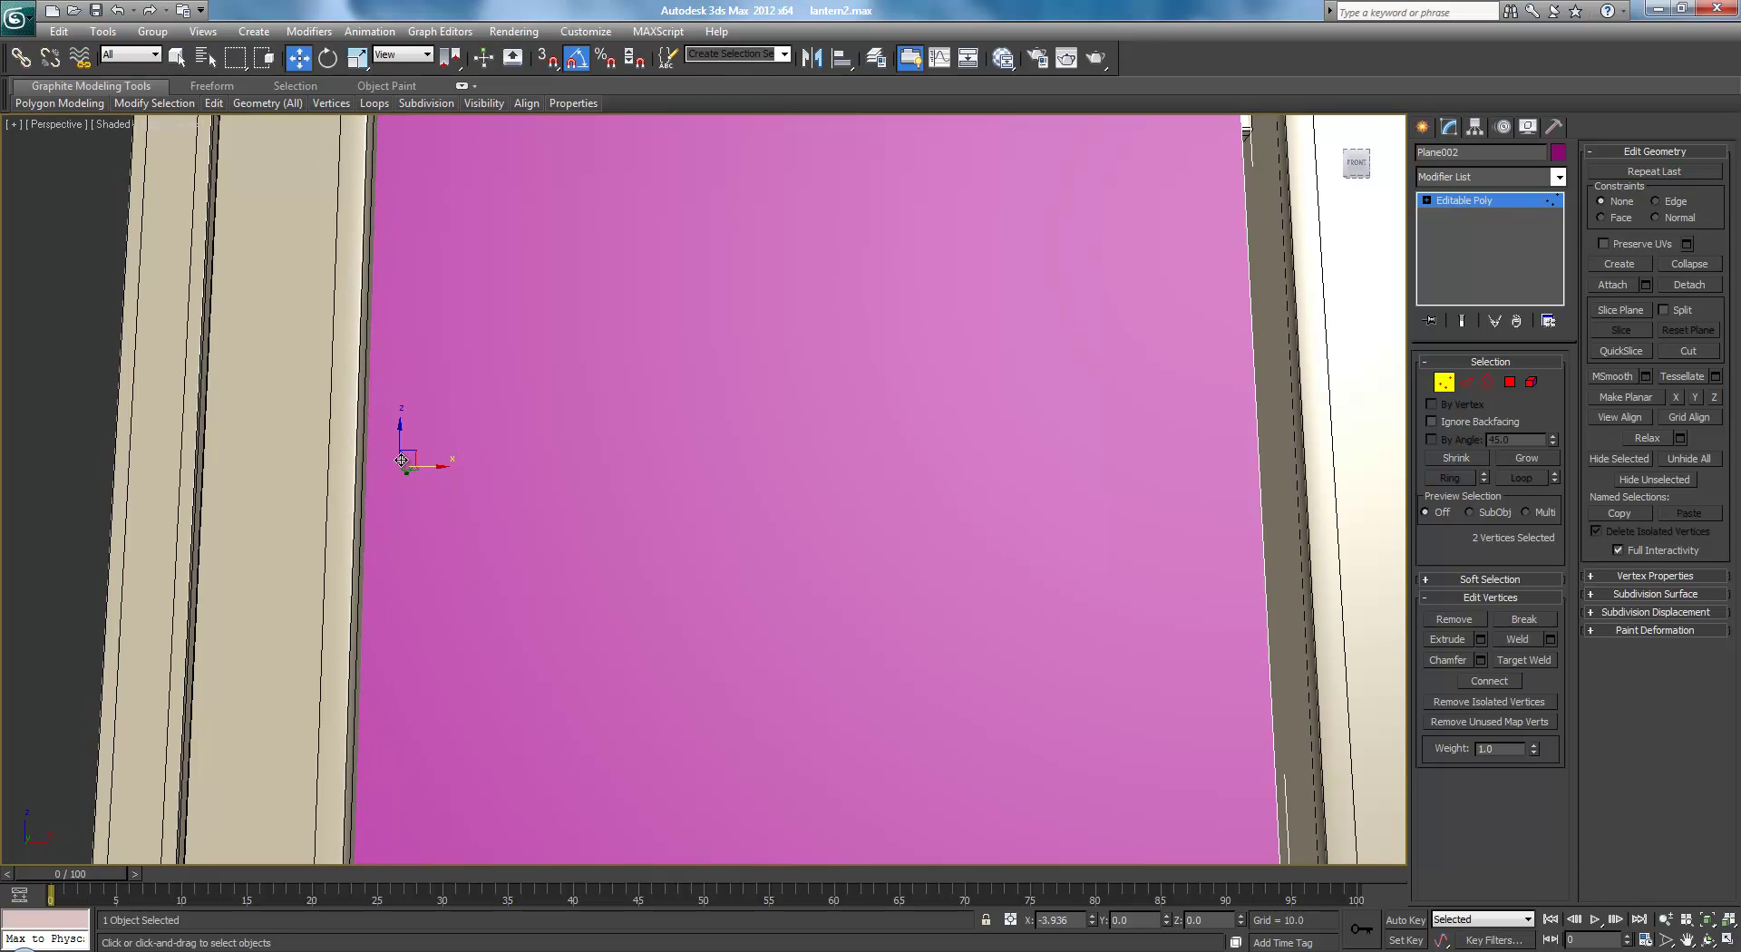
scroll(394, 456, down, 5)
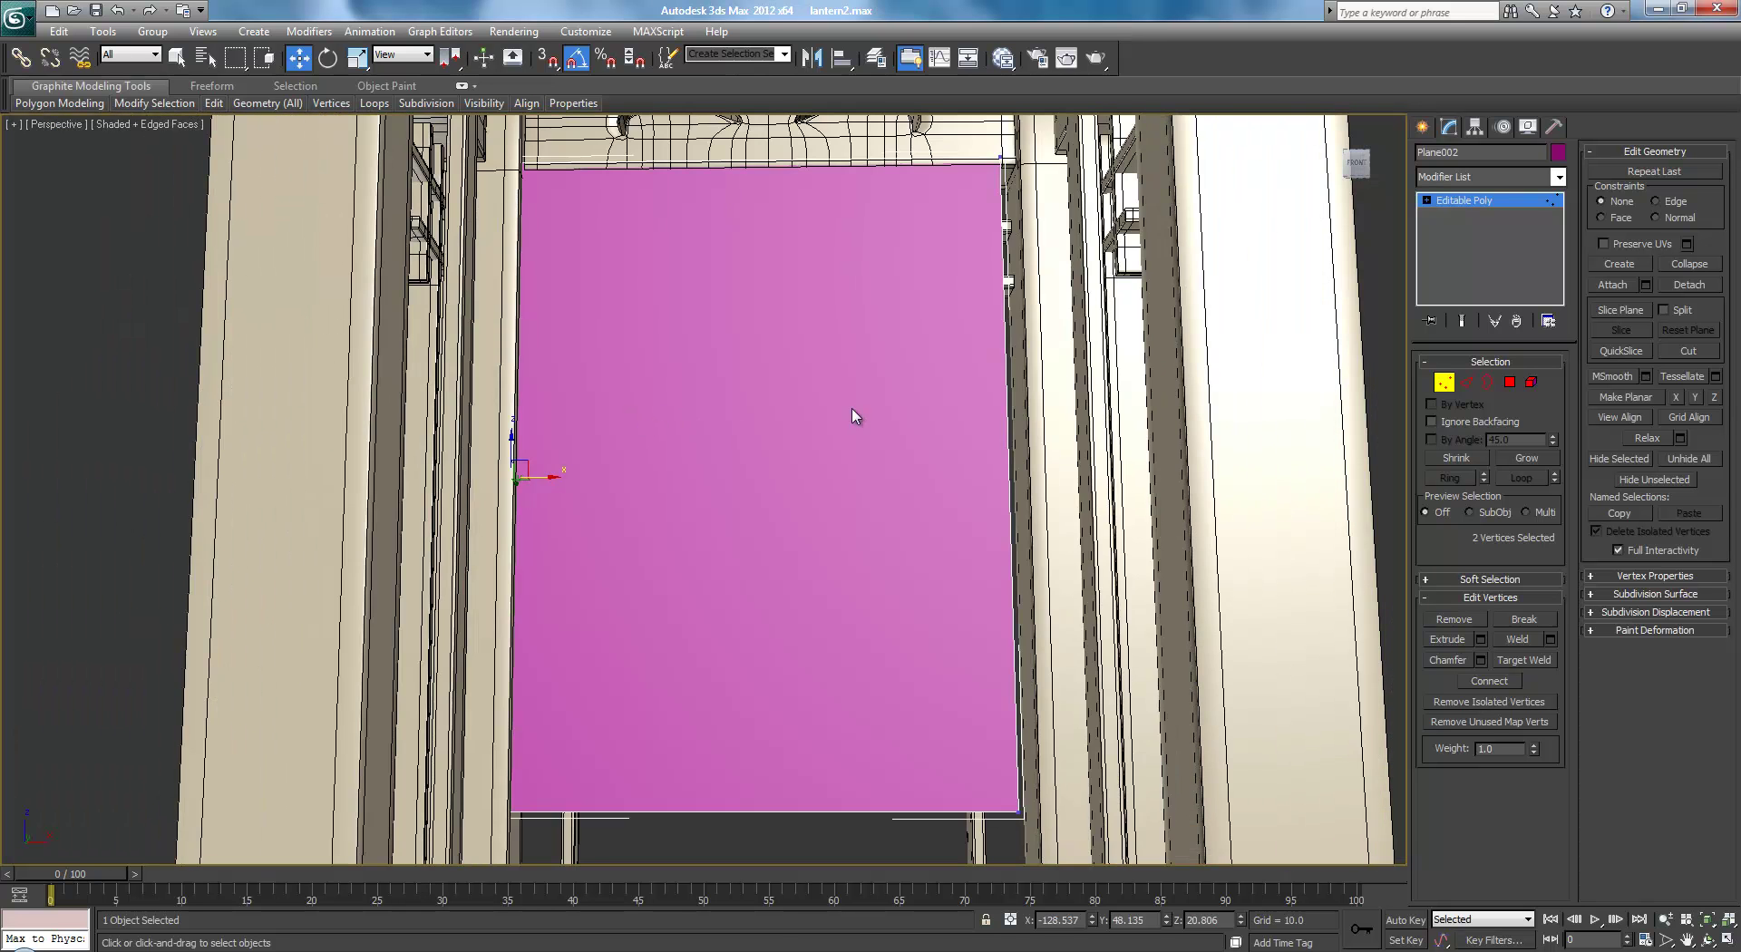
drag(947, 820, 944, 847)
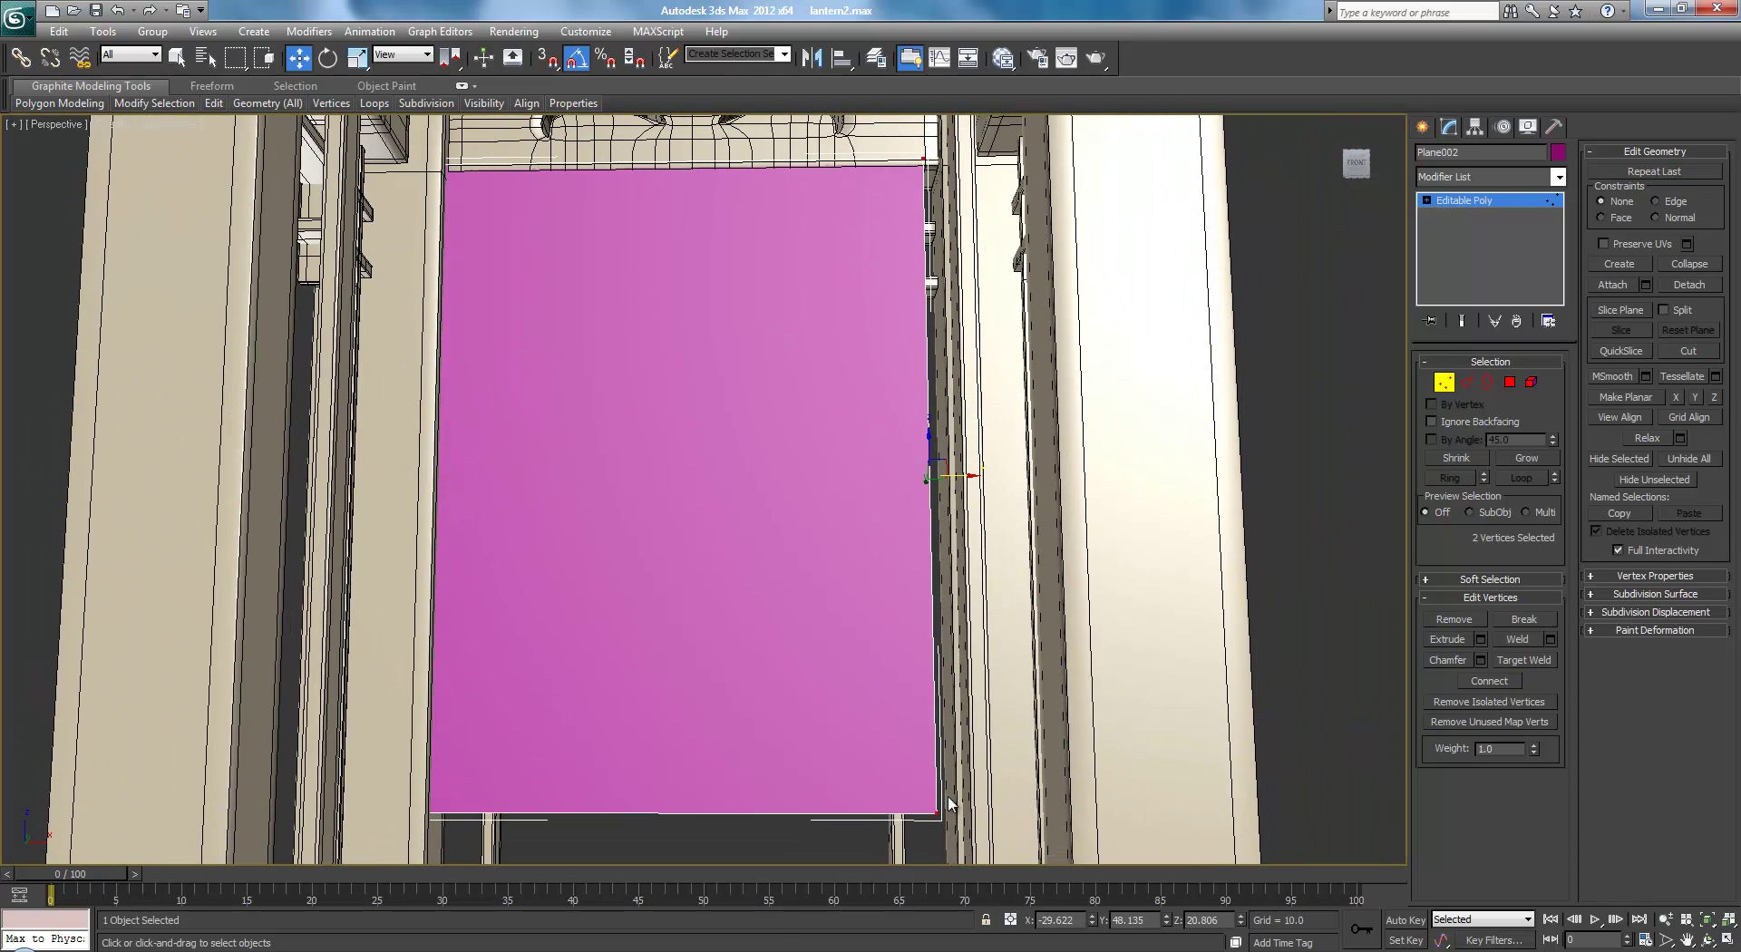
scroll(1016, 648, up, 3)
drag(1046, 472, 1073, 481)
Lower the plane's two bottom vertices to the top edge of the lantern's base rail
scroll(961, 621, down, 5)
middle_drag(879, 537, 880, 412)
drag(531, 480, 1014, 662)
alt+middle_drag(868, 581, 853, 611)
scroll(857, 620, up, 3)
middle_drag(719, 575, 758, 400)
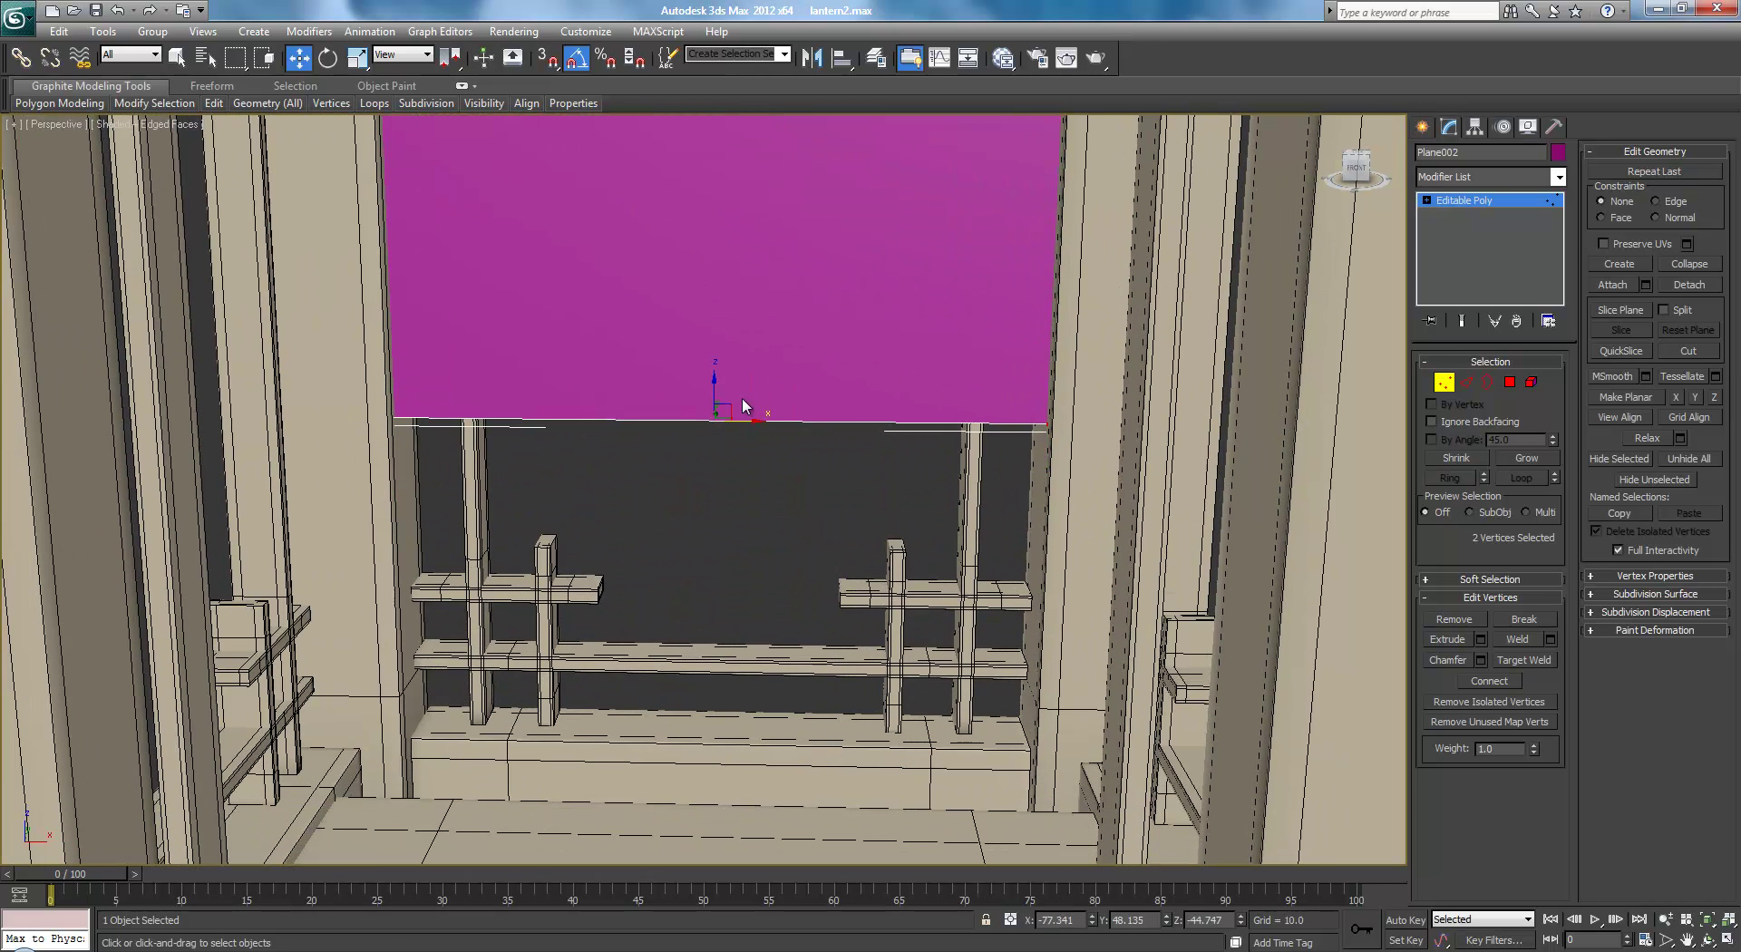
drag(719, 381, 669, 711)
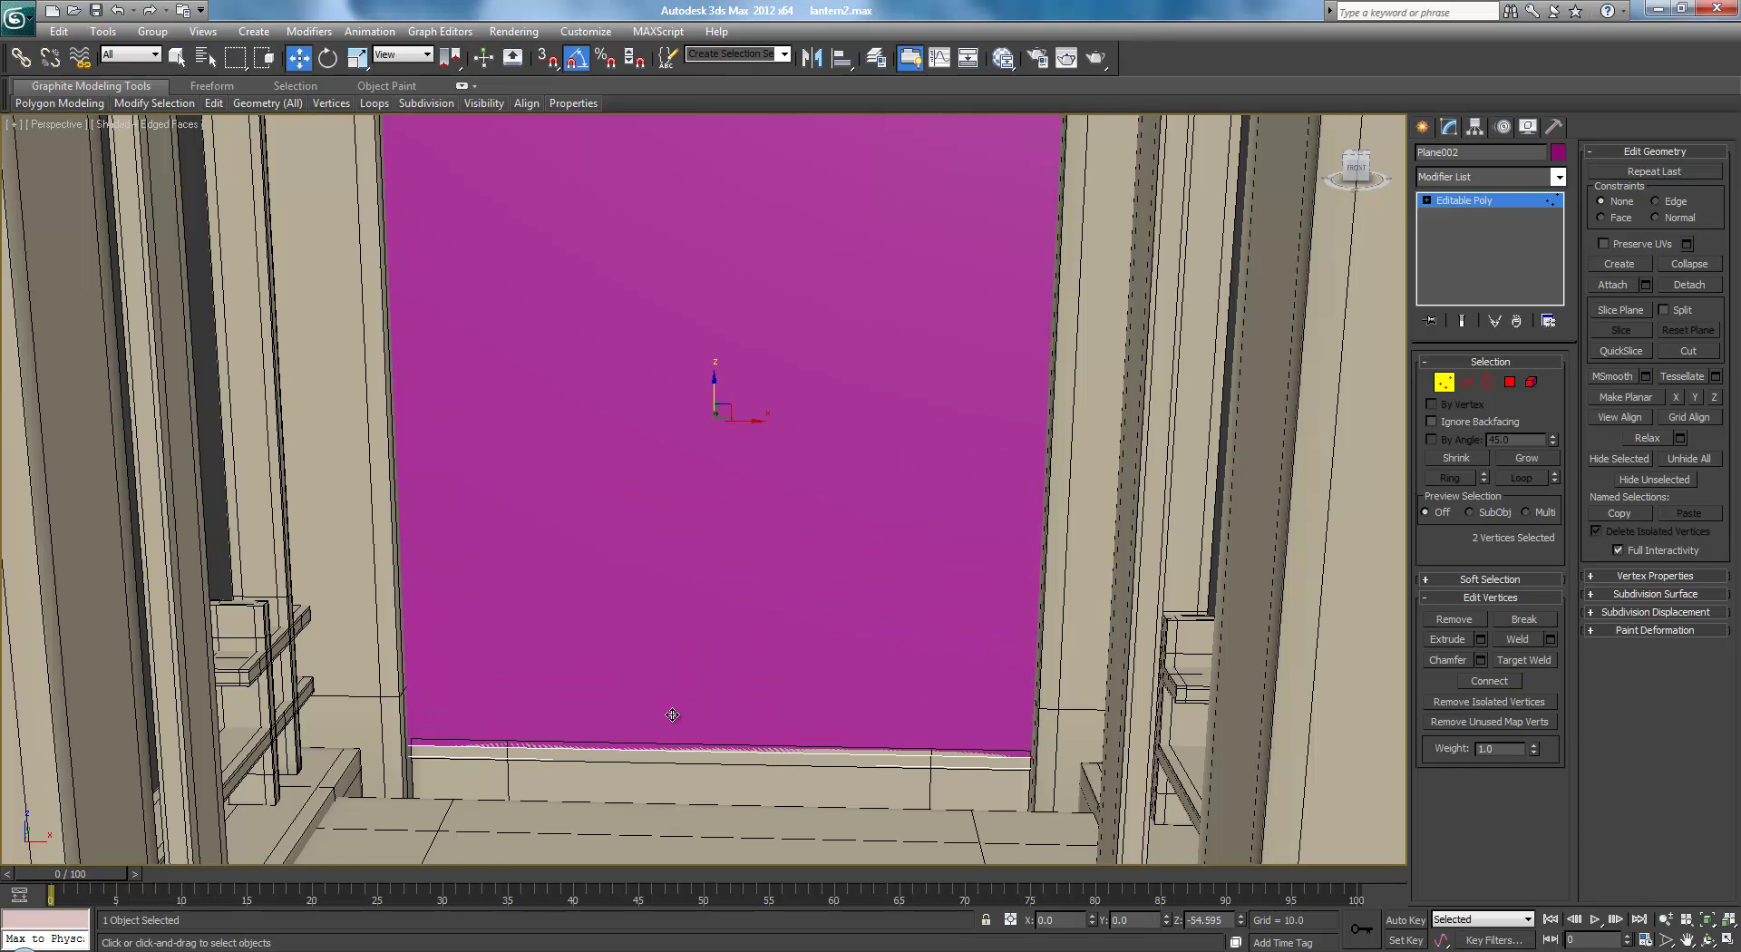
Select all four vertices of the plane and check its fit against the posts and carved panel
scroll(673, 714, down, 3)
alt+middle_drag(805, 537, 789, 540)
key(ctrl+a)
middle_drag(785, 415, 781, 754)
alt+middle_drag(803, 578, 560, 549)
scroll(817, 503, up, 3)
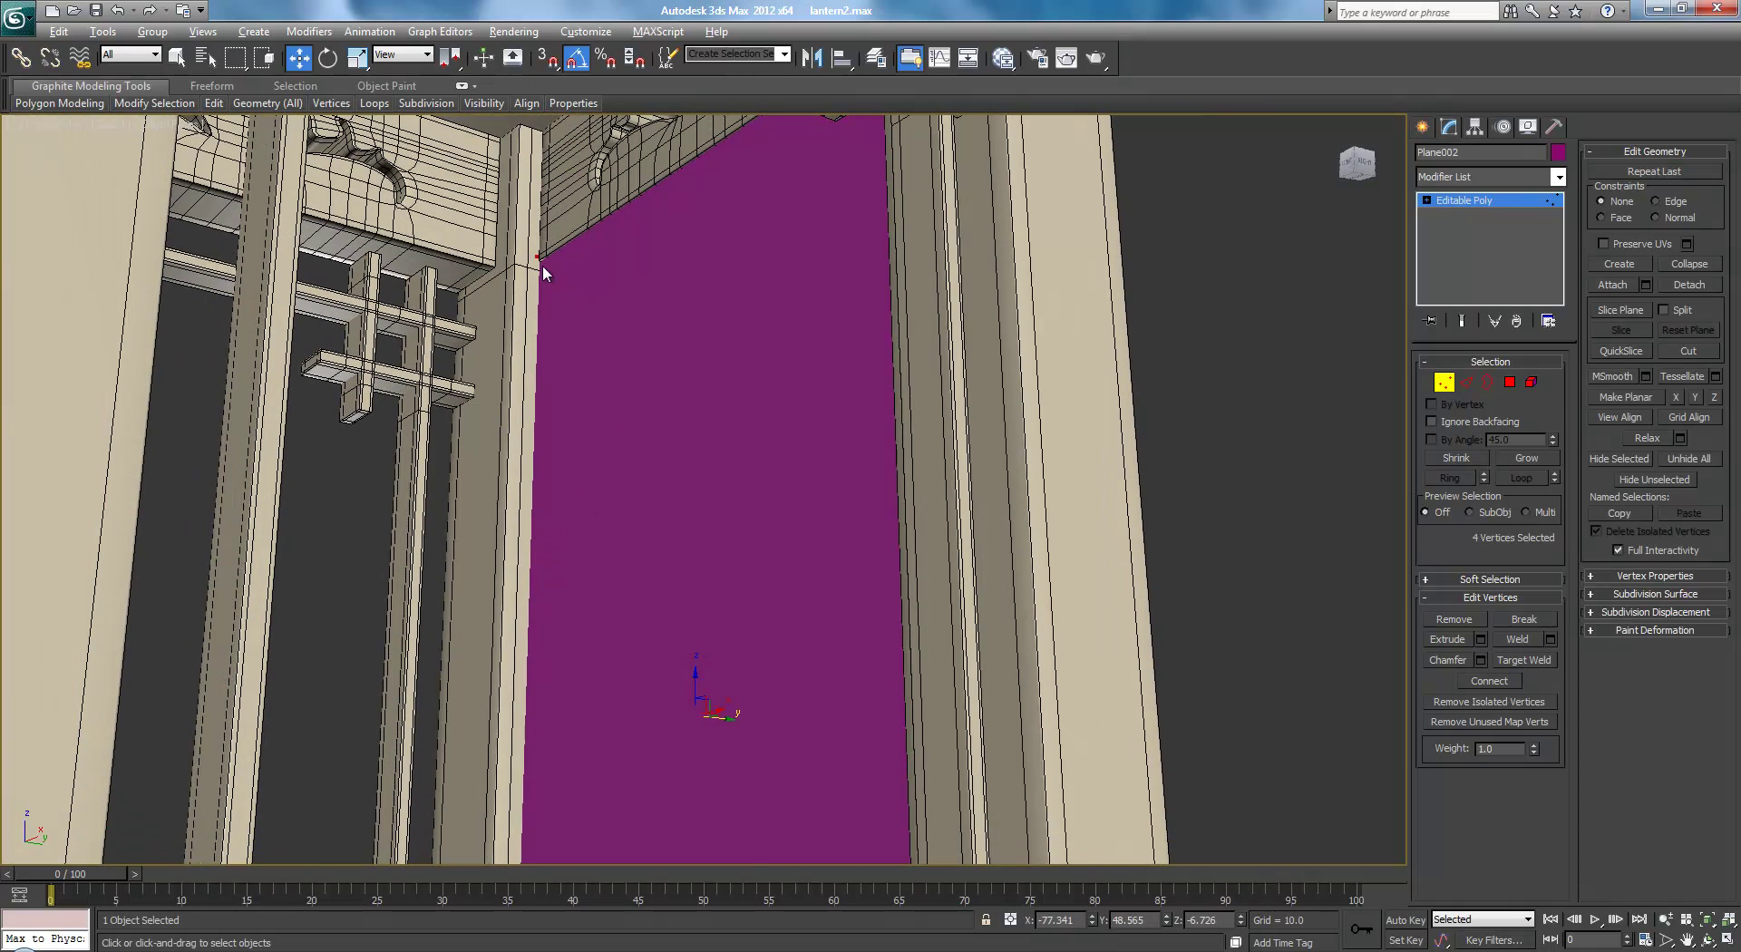
scroll(979, 343, down, 5)
Flip the window plane's polygon so its face points outward from the lantern
click(1471, 202)
alt+middle_drag(1244, 393, 1170, 476)
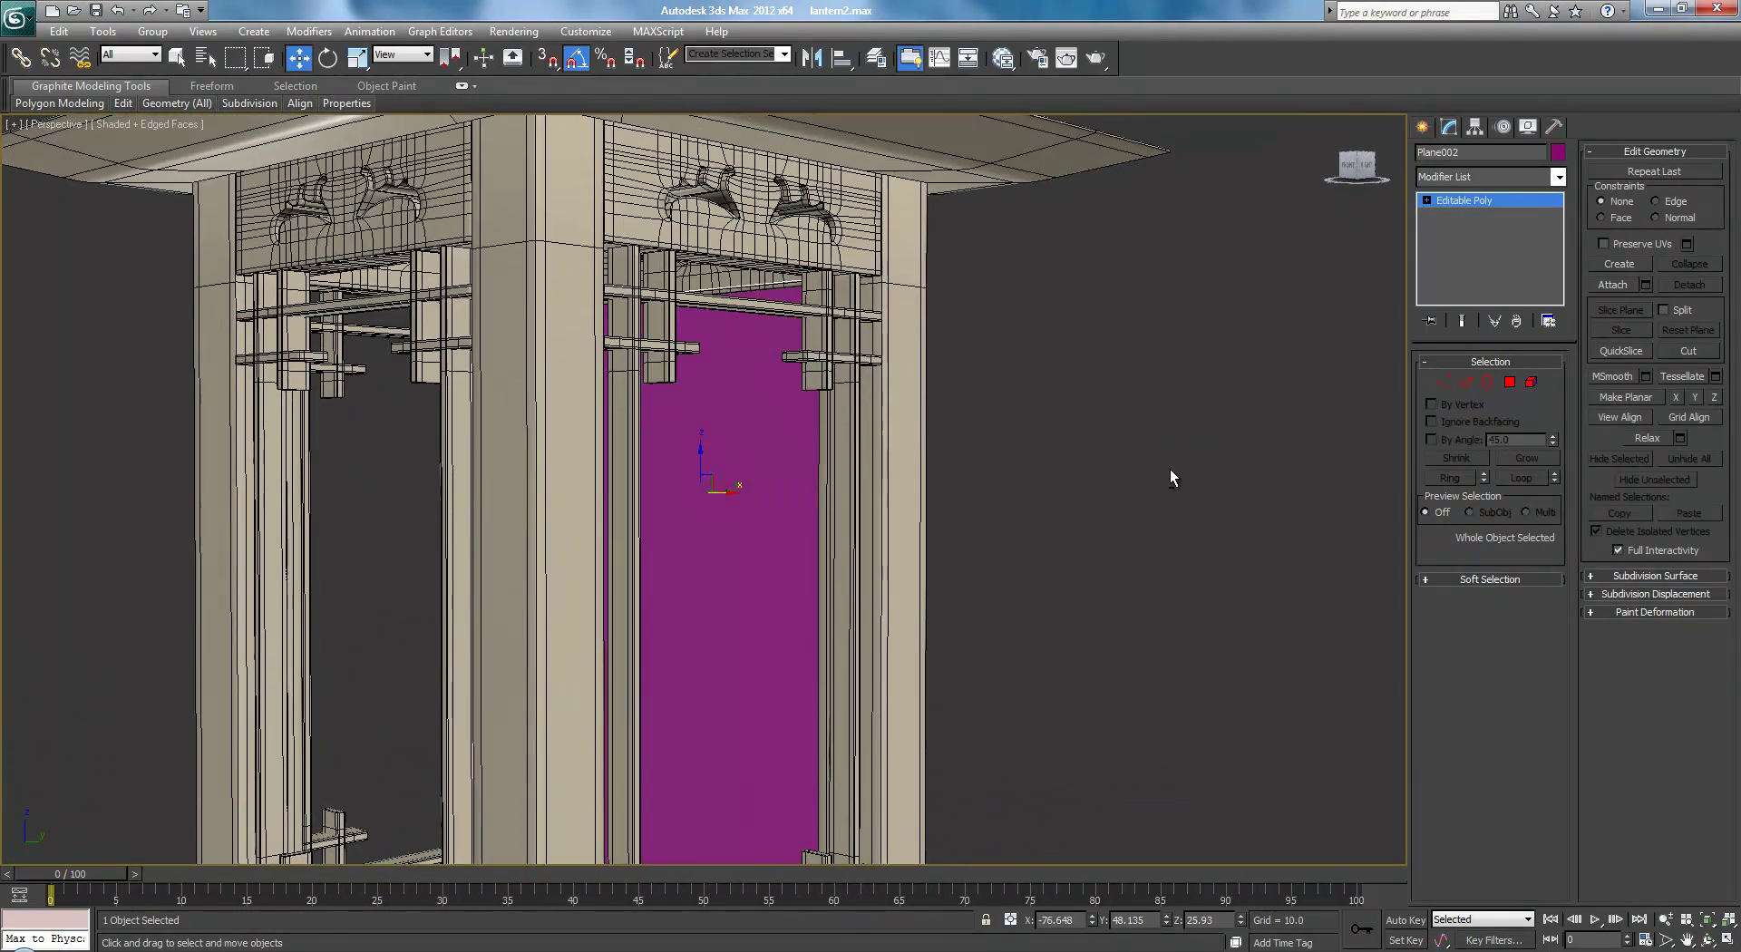
click(1510, 382)
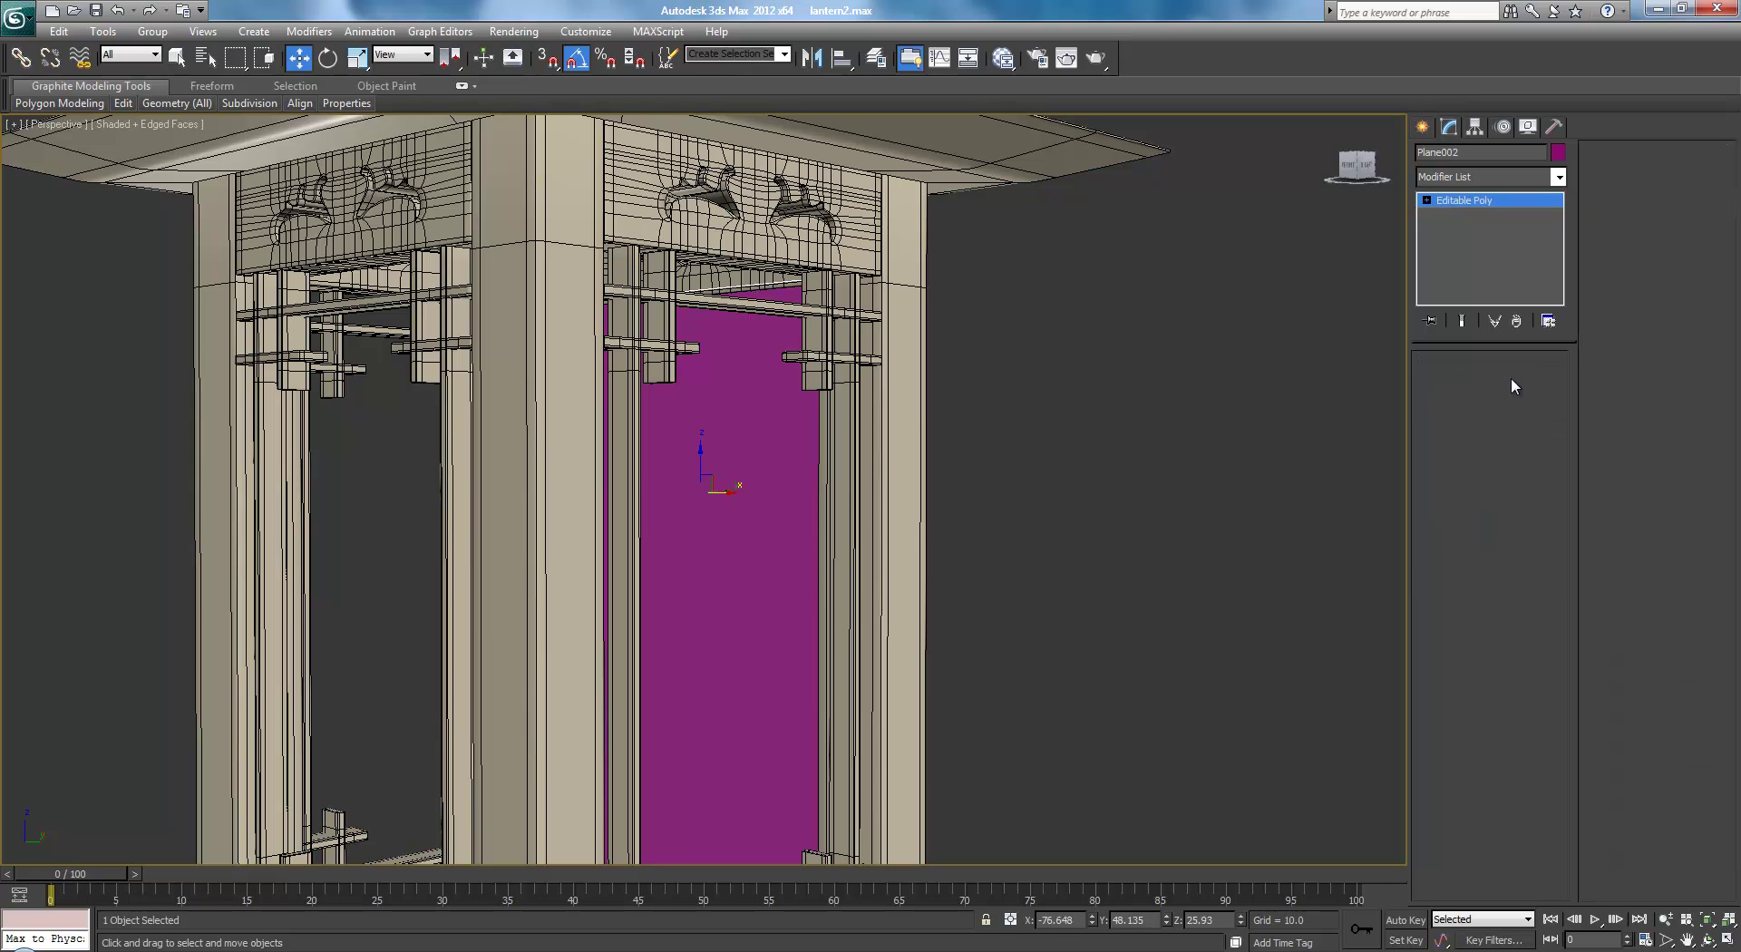
click(723, 491)
click(1520, 682)
alt+middle_drag(1241, 549, 1178, 532)
click(1476, 202)
Duplicate the window pane along the Y axis toward the opposite lantern side and rotate the copy to face outward
alt+middle_drag(1251, 384, 1214, 402)
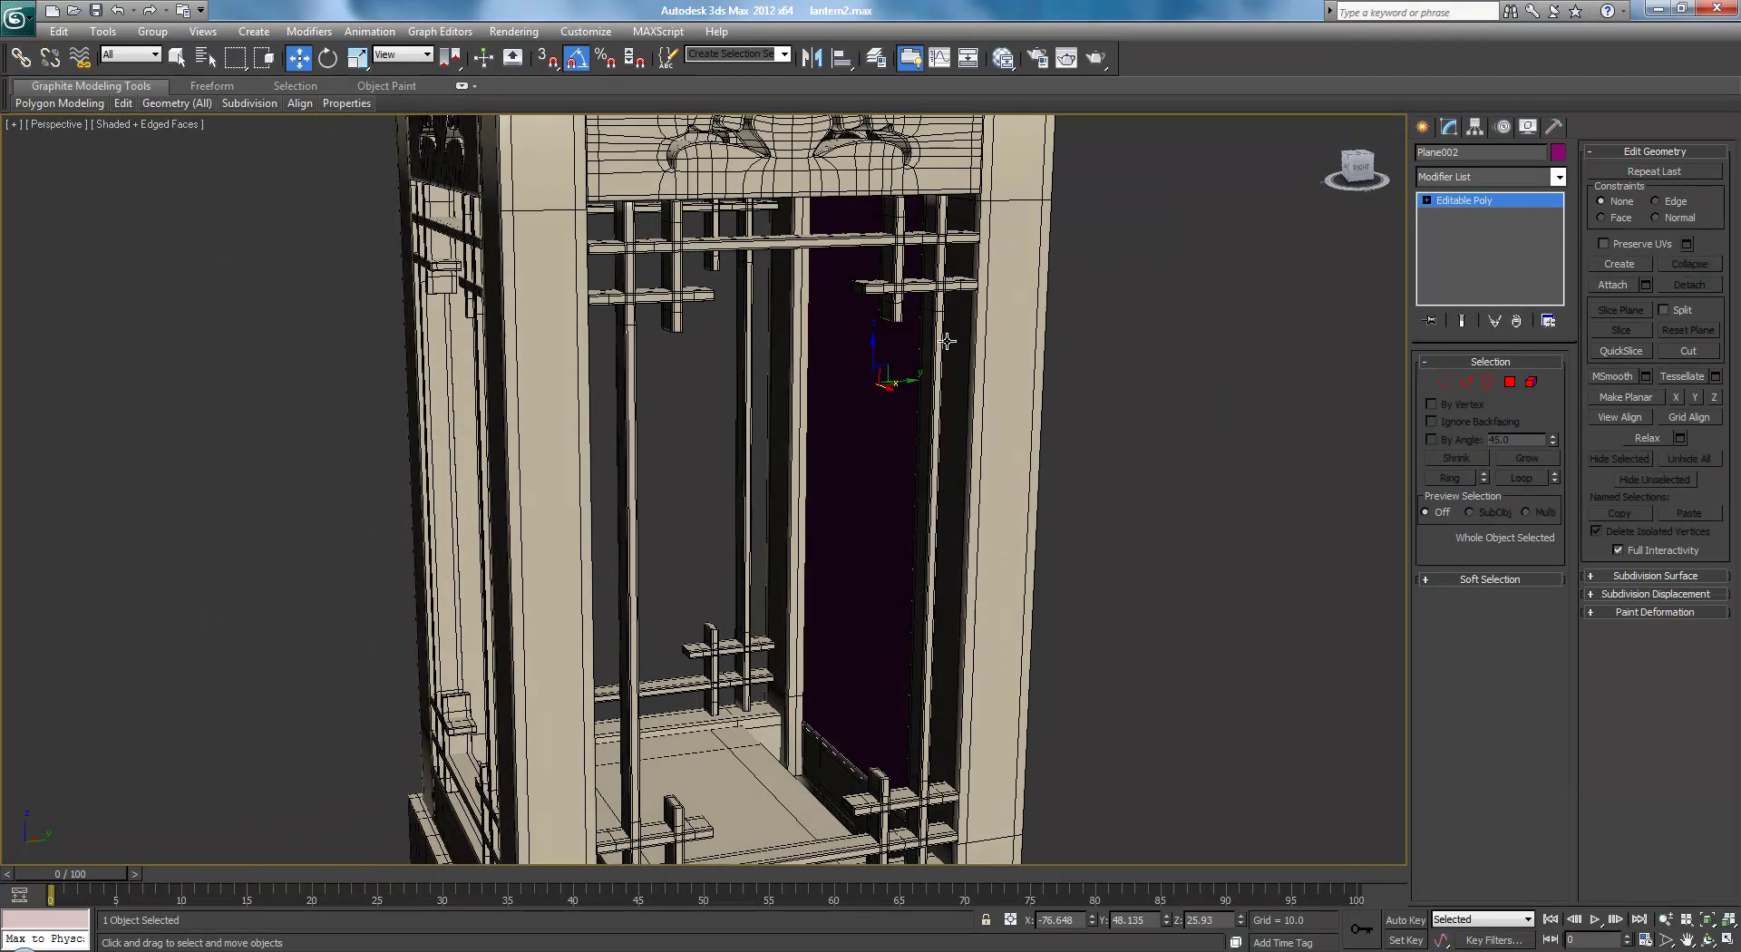
shift+drag(908, 381, 712, 390)
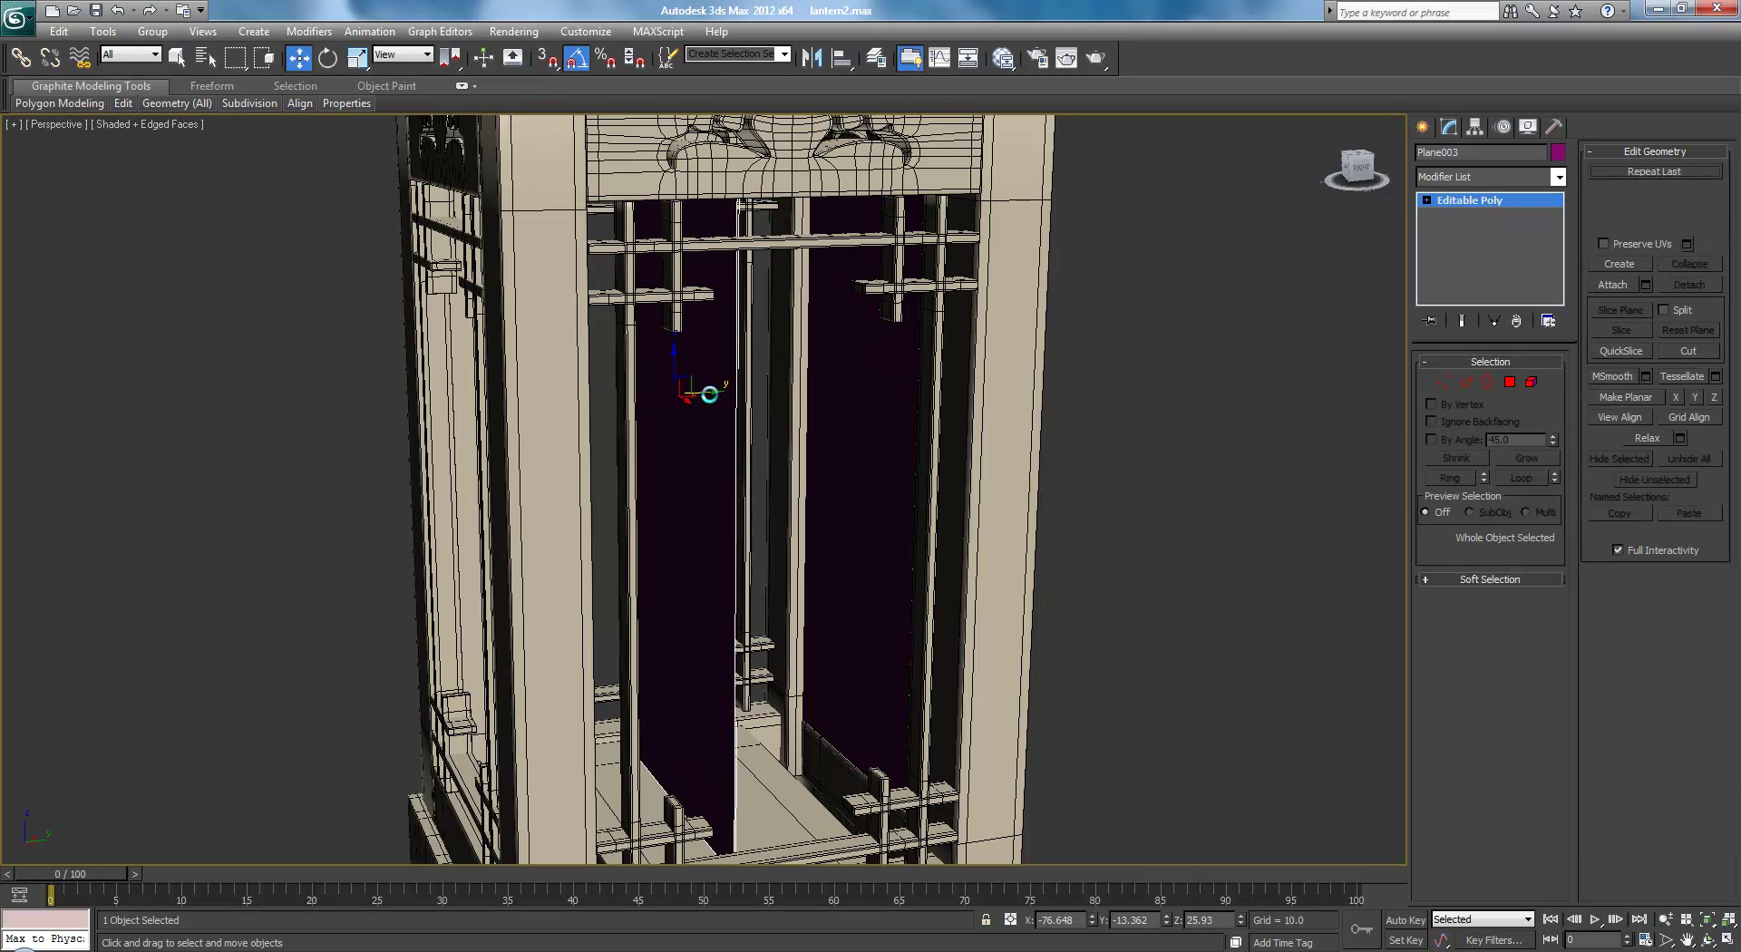
click(873, 561)
key(e)
drag(696, 401, 533, 419)
key(w)
Duplicate the pane again into the lantern's interior and rotate the copy parallel to the adjacent sides
middle_drag(847, 487, 687, 471)
scroll(849, 490, up, 3)
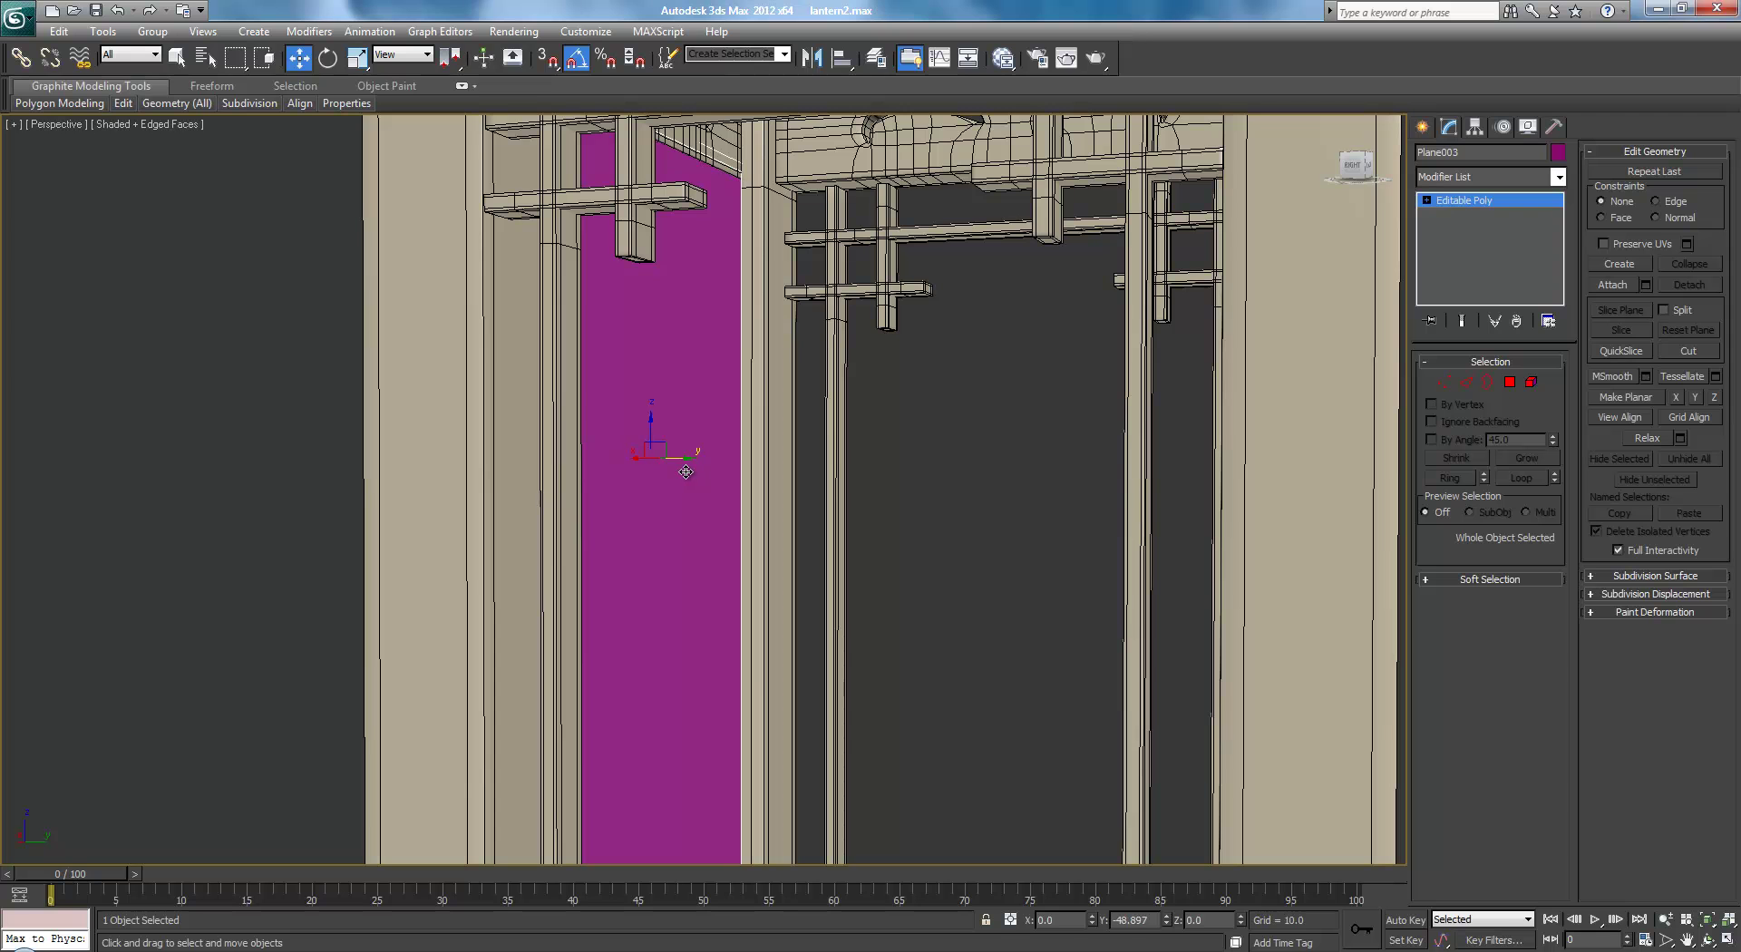
shift+drag(687, 461, 950, 470)
click(879, 568)
key(e)
scroll(953, 483, down, 5)
Center the rotated pane horizontally between the corner posts in the Left view, using wireframe display to check
key(l)
scroll(825, 502, down, 2)
key(w)
scroll(803, 489, up, 4)
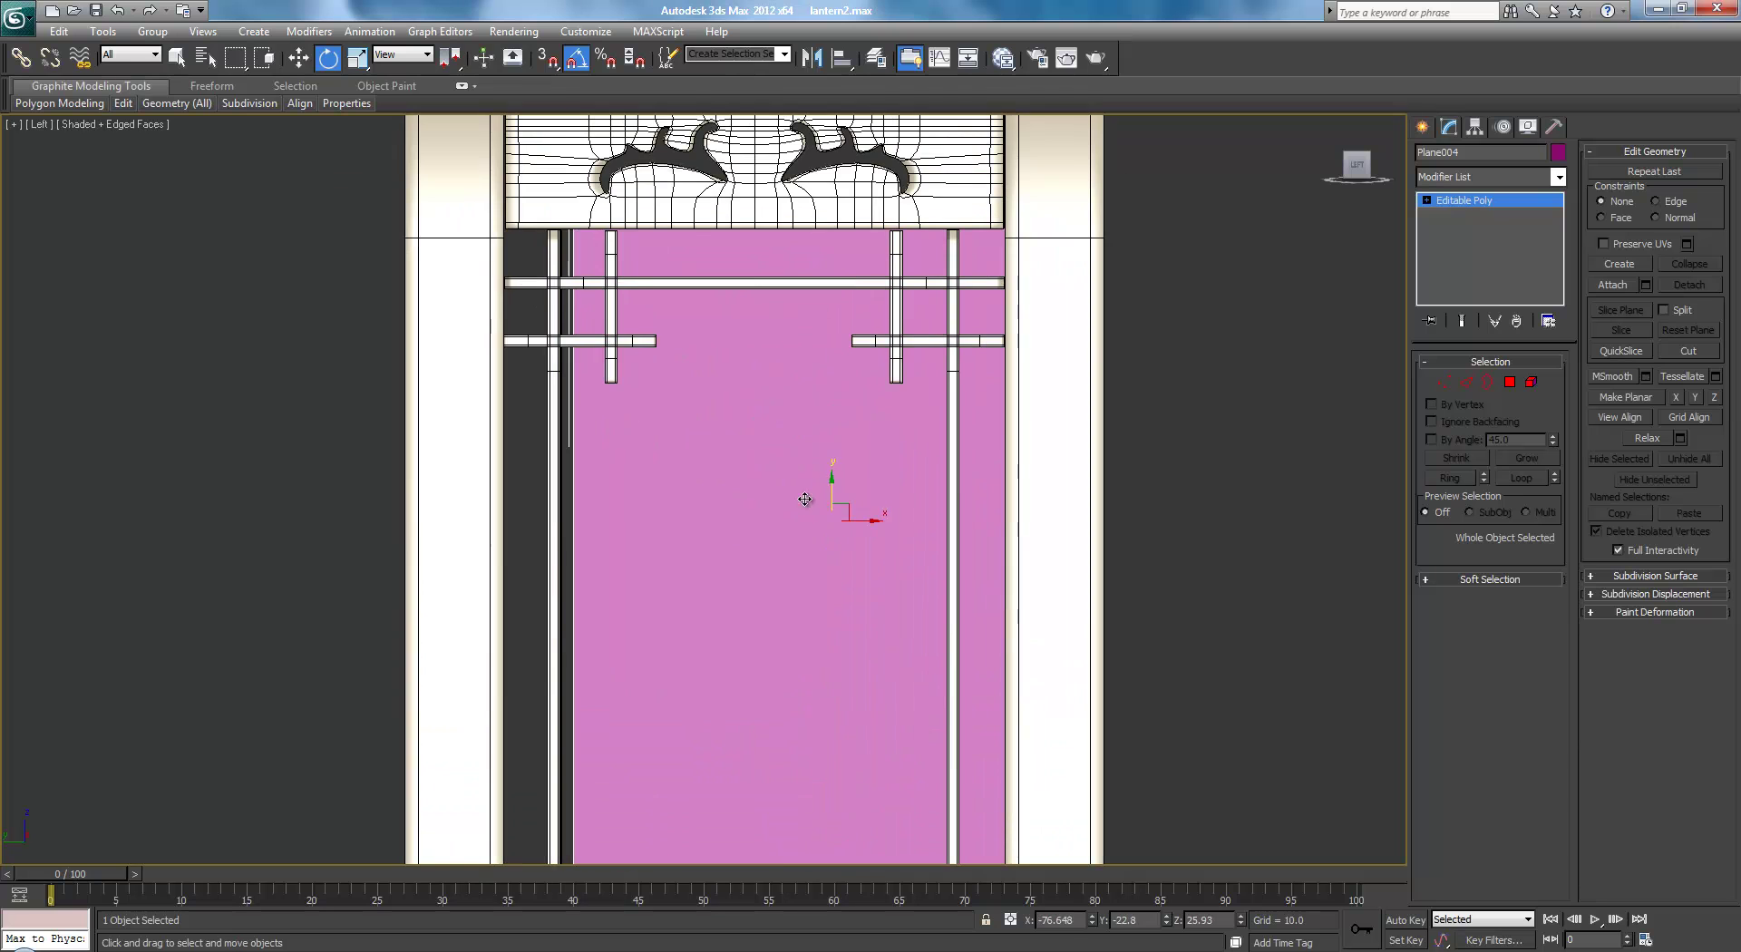
drag(872, 520, 798, 508)
key(F3)
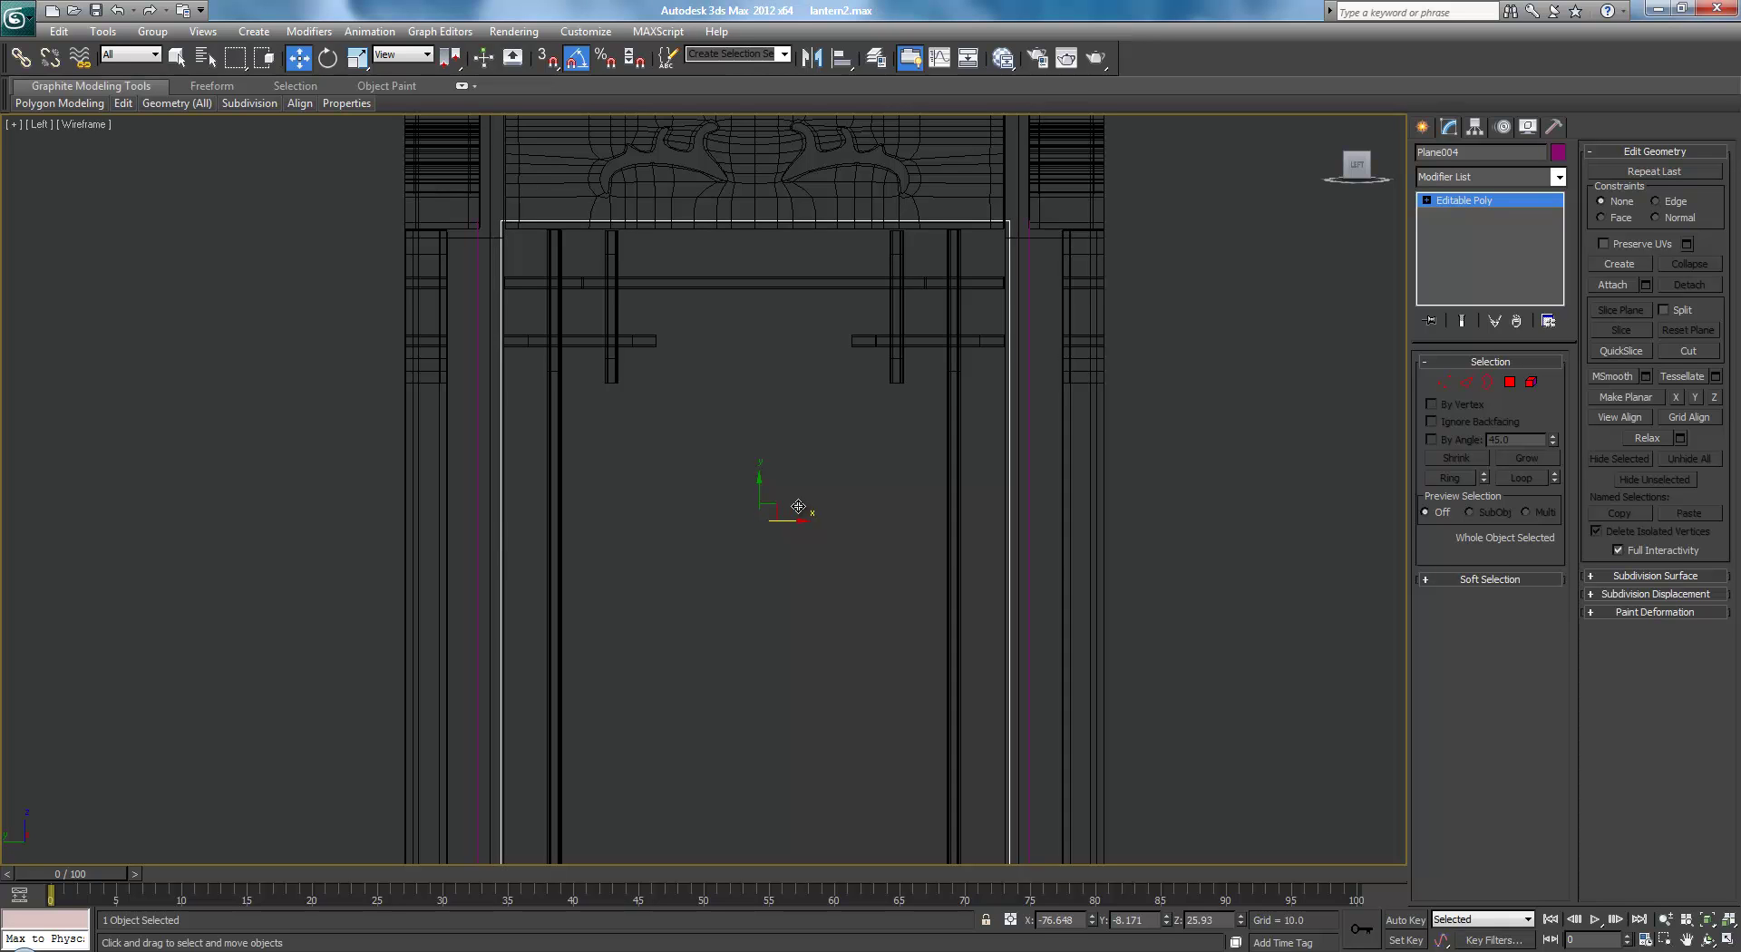
Make a rotated copy of the centered pane and move it along X behind the lattice at the lantern's side in the Front view
key(e)
drag(790, 515, 617, 545)
click(883, 562)
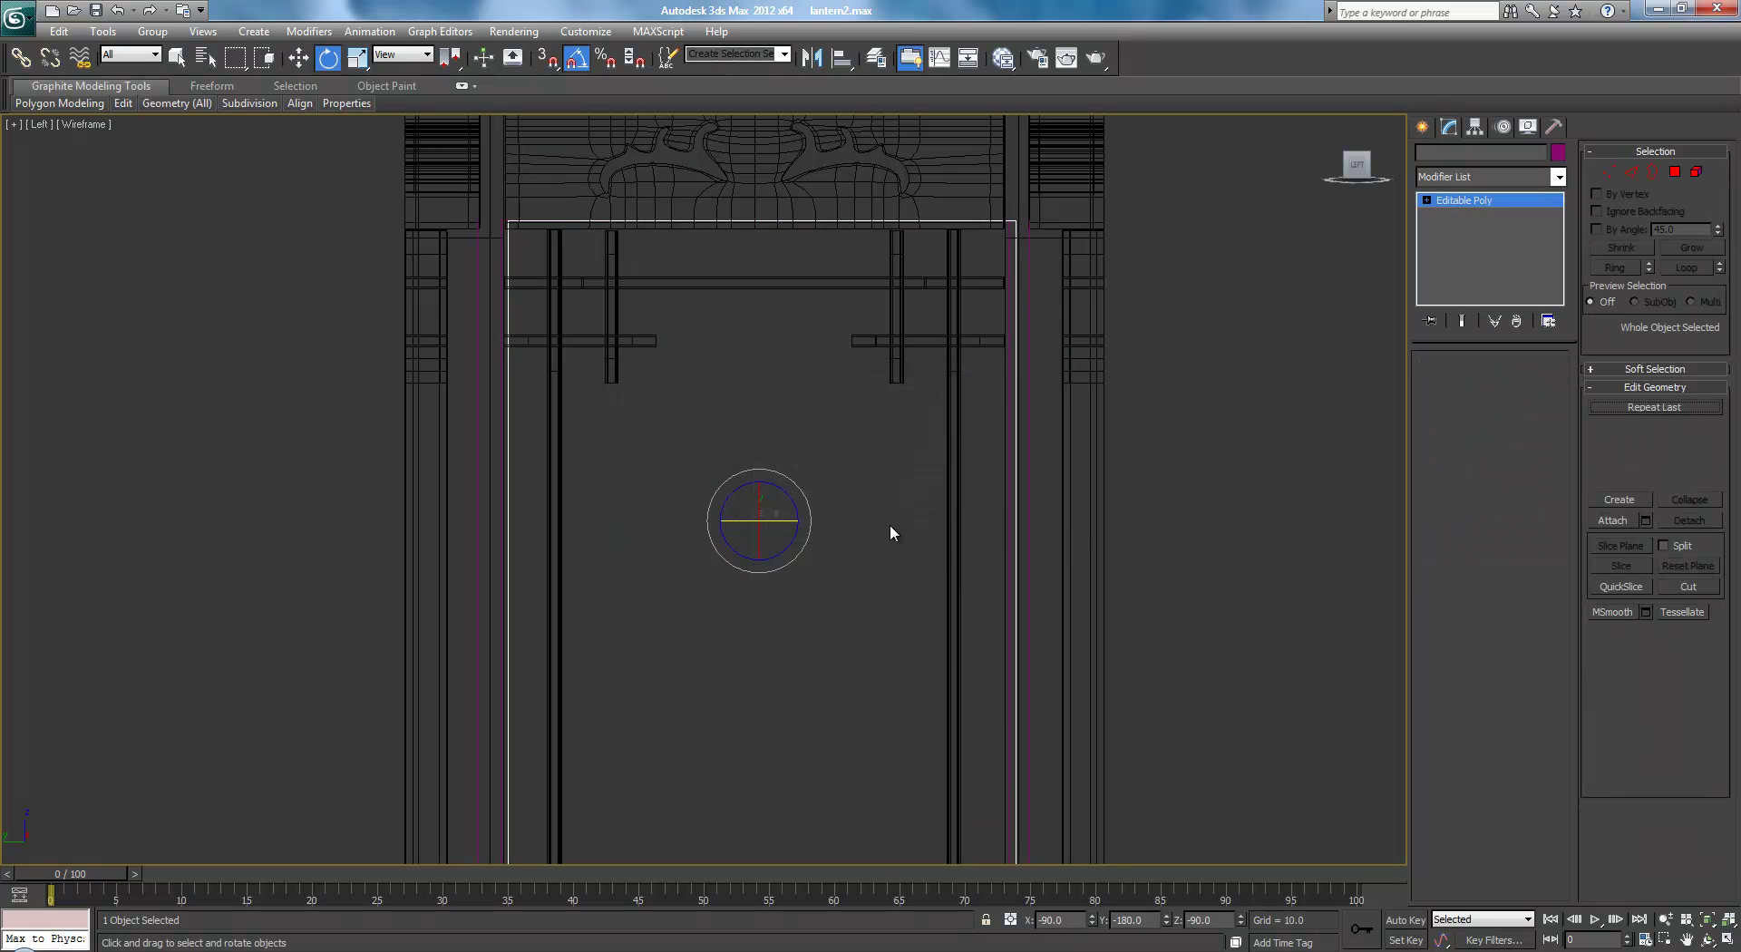
key(f)
scroll(876, 525, down, 4)
key(w)
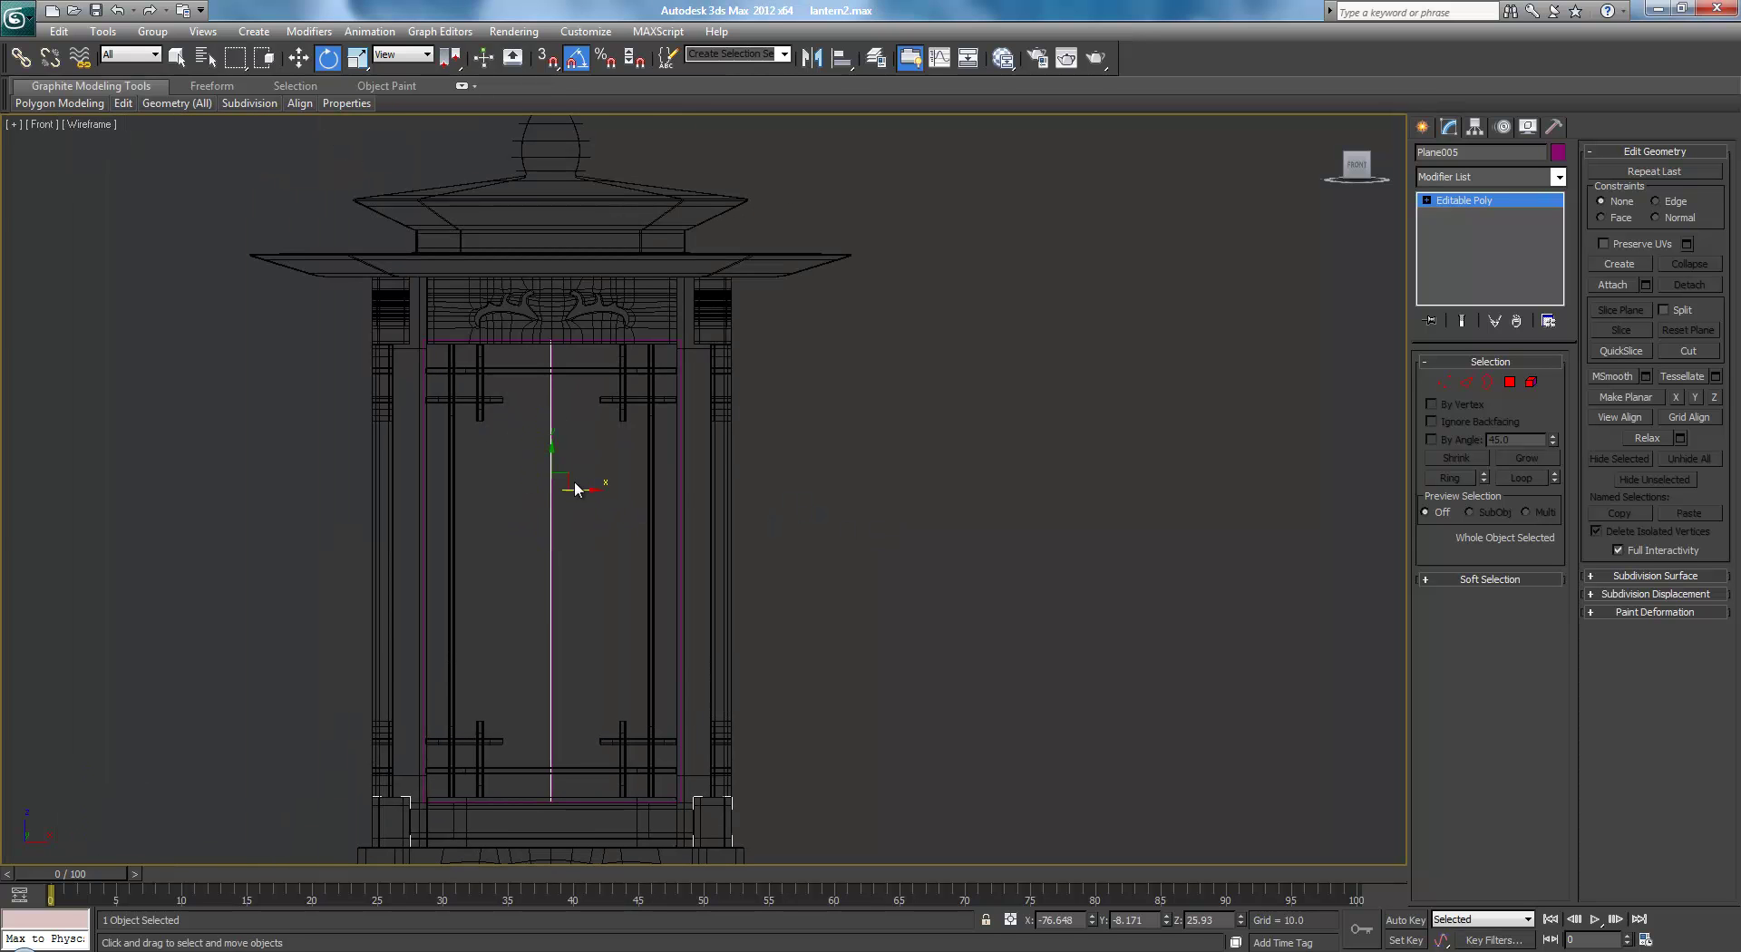
drag(581, 487, 173, 514)
scroll(711, 485, up, 3)
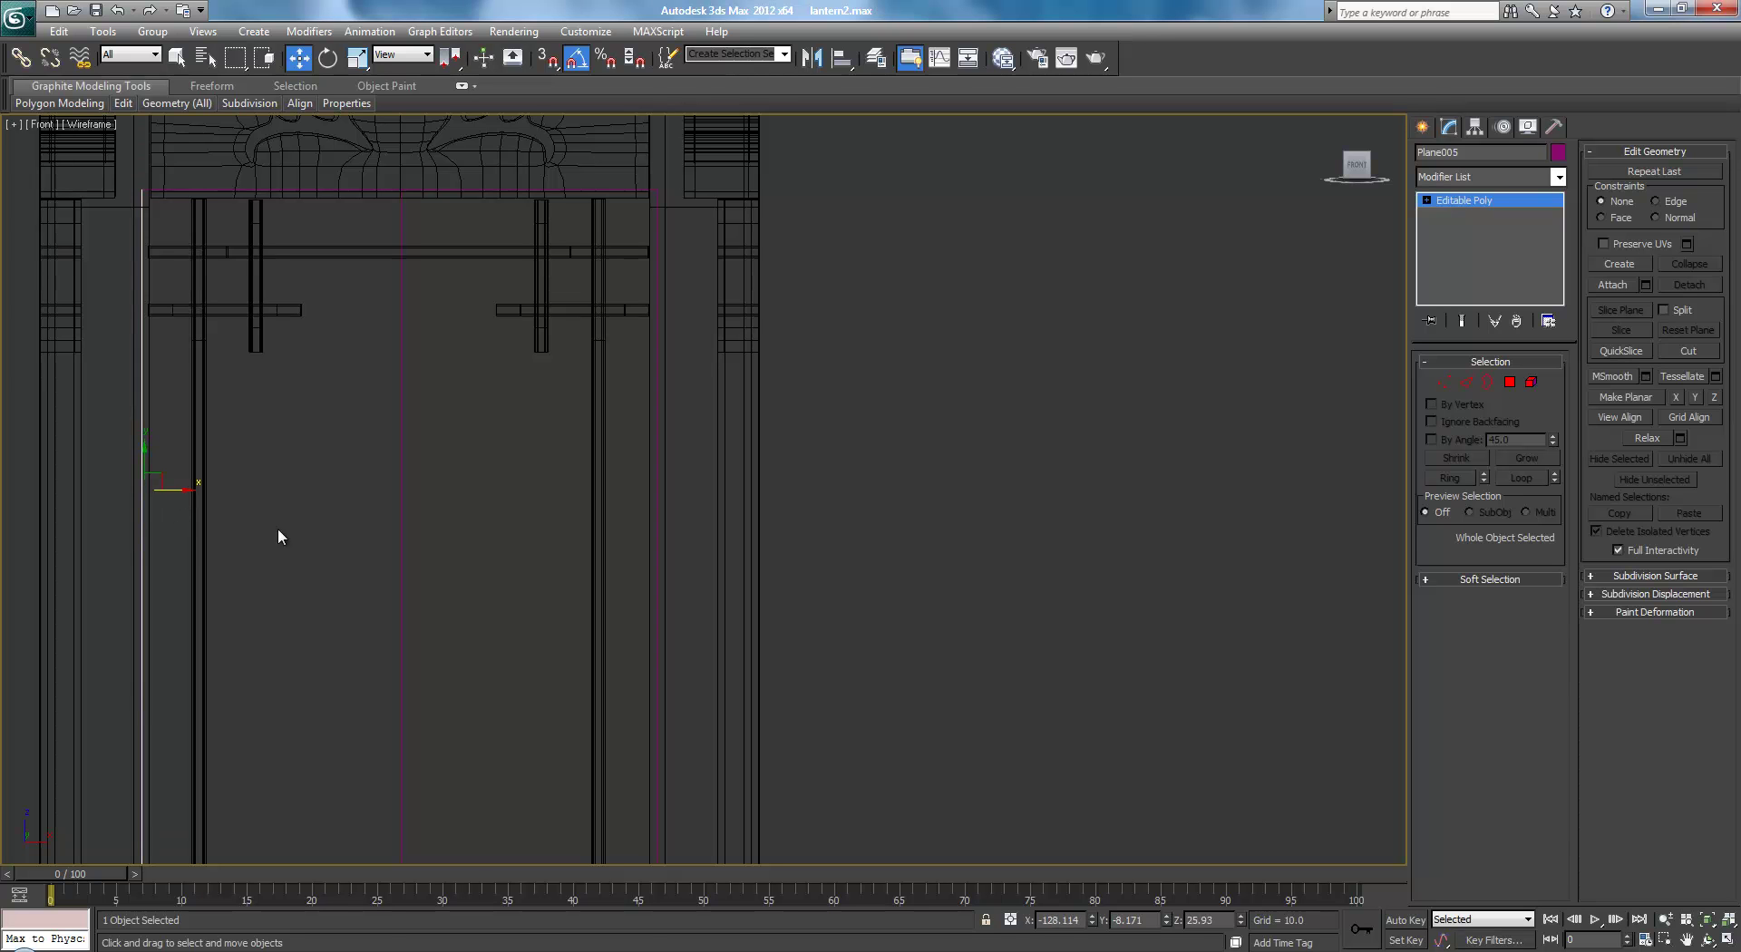
drag(444, 585, 444, 585)
click(454, 573)
In the shaded Perspective view, copy the side pane along X across to the opposite side of the lantern
key(p)
scroll(481, 548, down, 5)
key(F3)
scroll(656, 529, down, 3)
mouse_move(792, 531)
alt+middle_down()
mouse_move(1155, 531)
mouse_move(1007, 532)
mouse_move(1119, 526)
alt+middle_up()
scroll(1119, 528, up, 8)
click(738, 498)
mouse_move(739, 498)
alt+middle_down()
mouse_move(797, 517)
mouse_move(757, 526)
alt+middle_up()
mouse_move(827, 491)
shift+mouse_down()
mouse_move(487, 624)
mouse_move(618, 572)
shift+mouse_up()
click(868, 562)
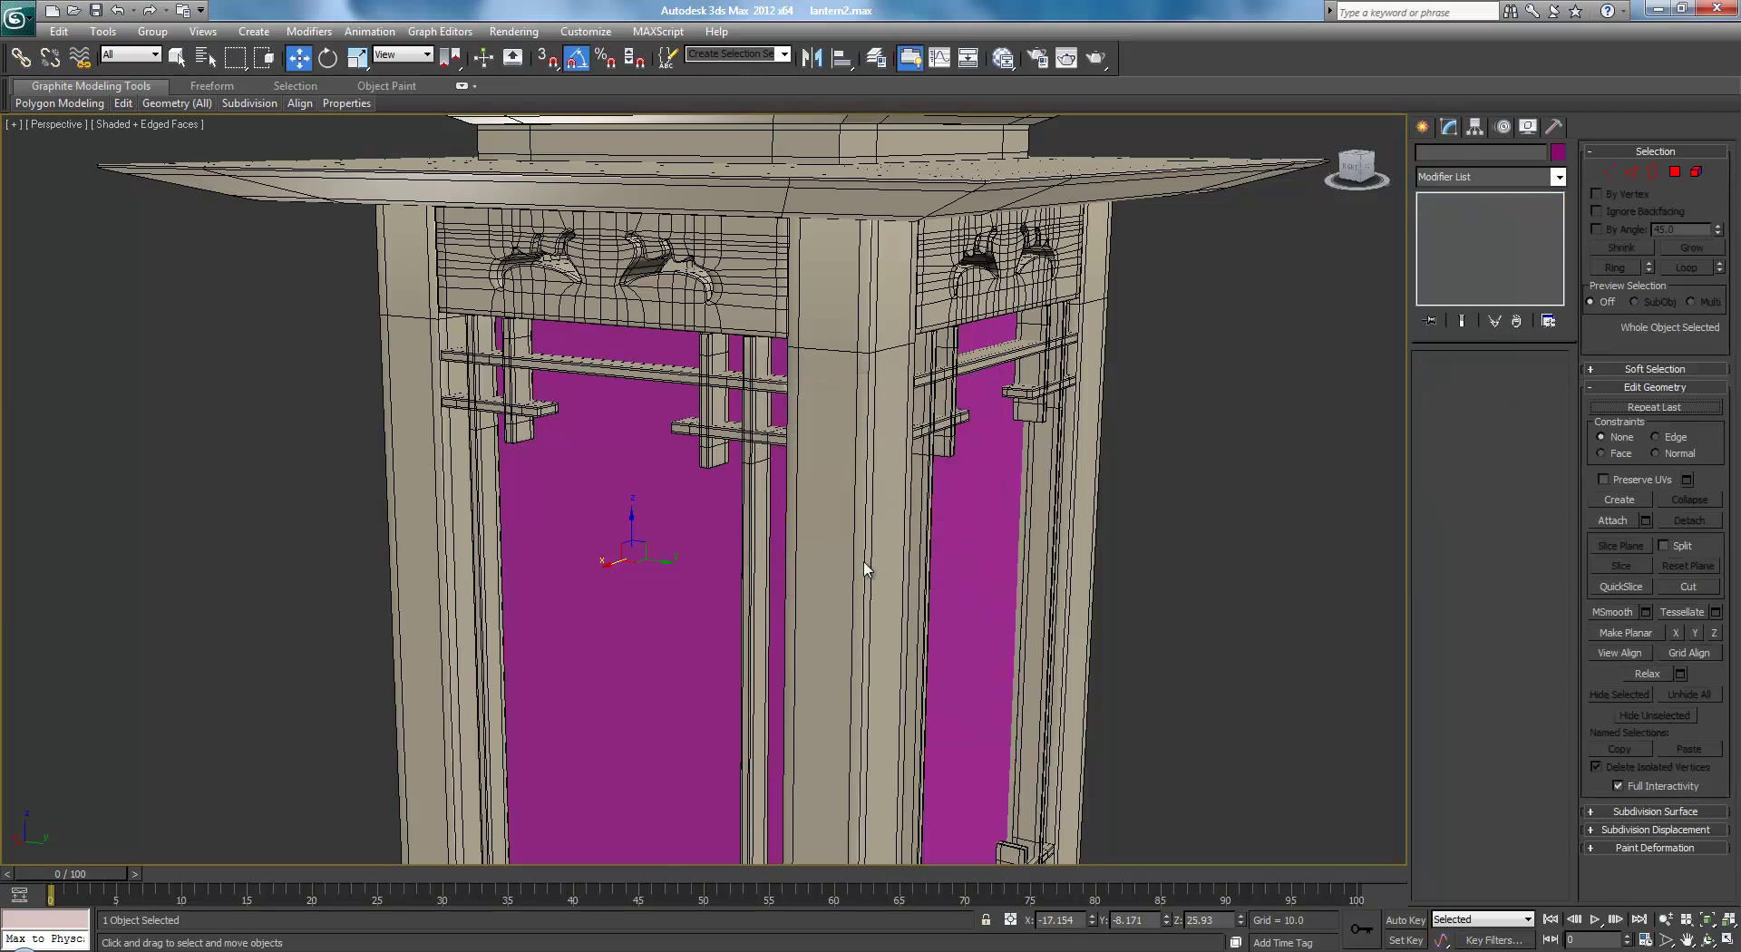
Nudge the newest pane into place against the posts and mirror it along X with No Clone
key(F3)
mouse_move(832, 567)
alt+middle_down()
mouse_move(708, 560)
mouse_move(688, 523)
alt+middle_up()
scroll(688, 523, up, 6)
mouse_move(435, 665)
mouse_down()
mouse_move(454, 658)
mouse_move(440, 651)
mouse_up()
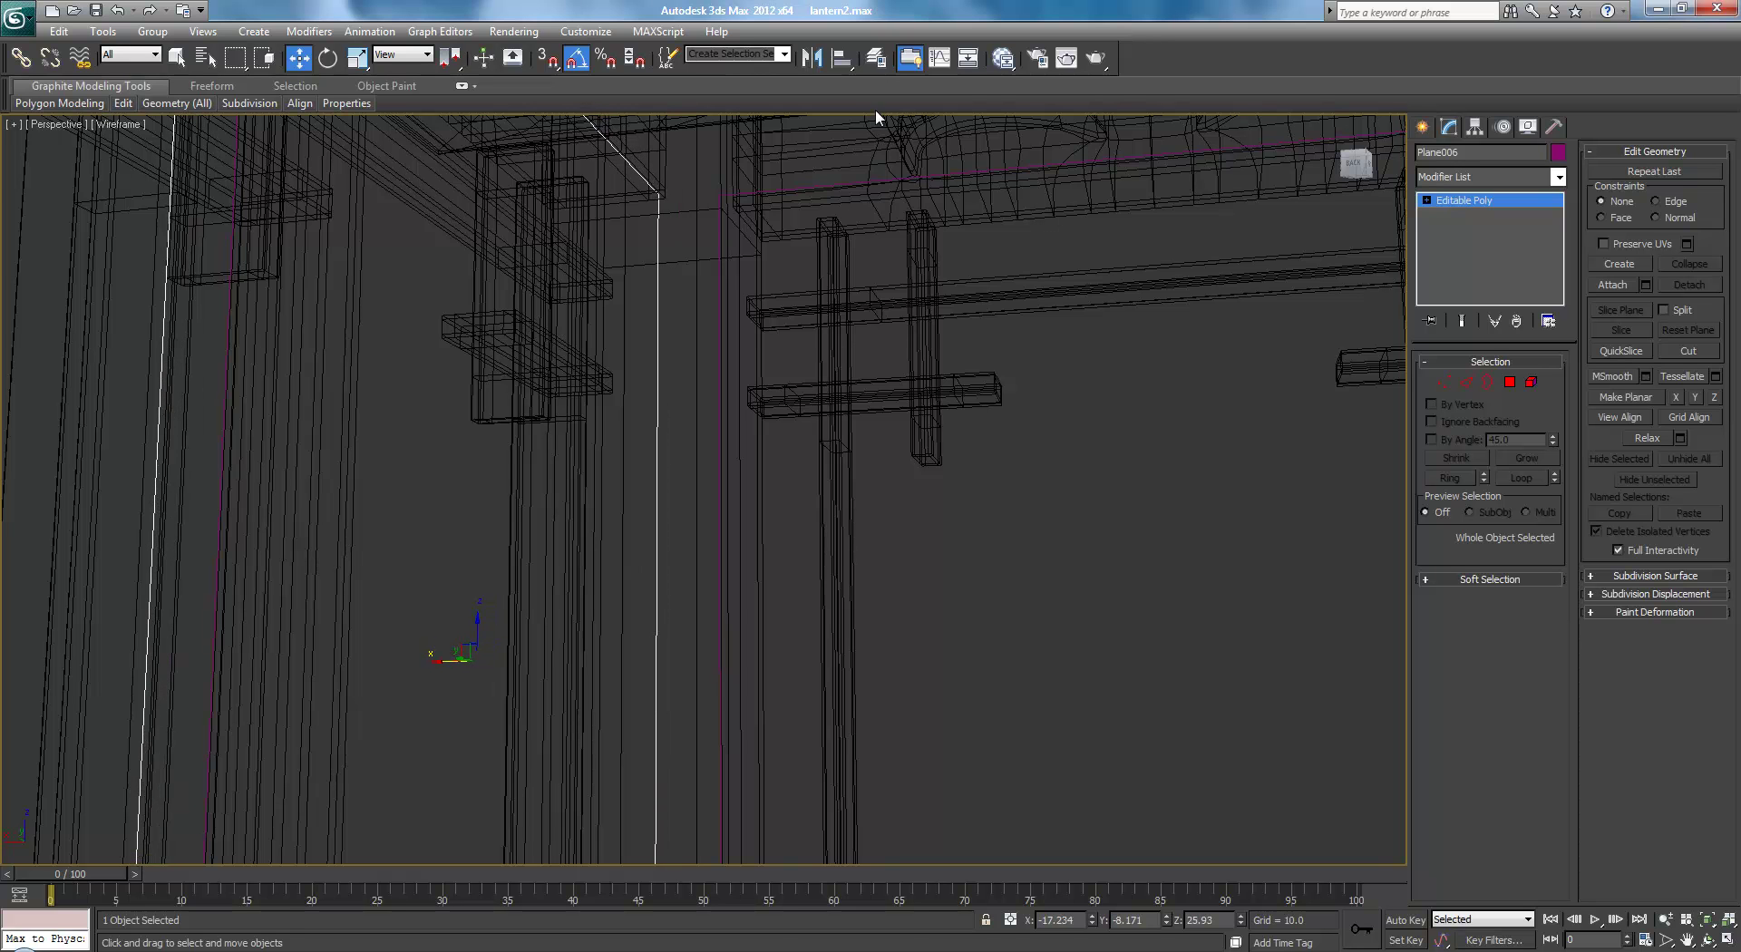
click(817, 58)
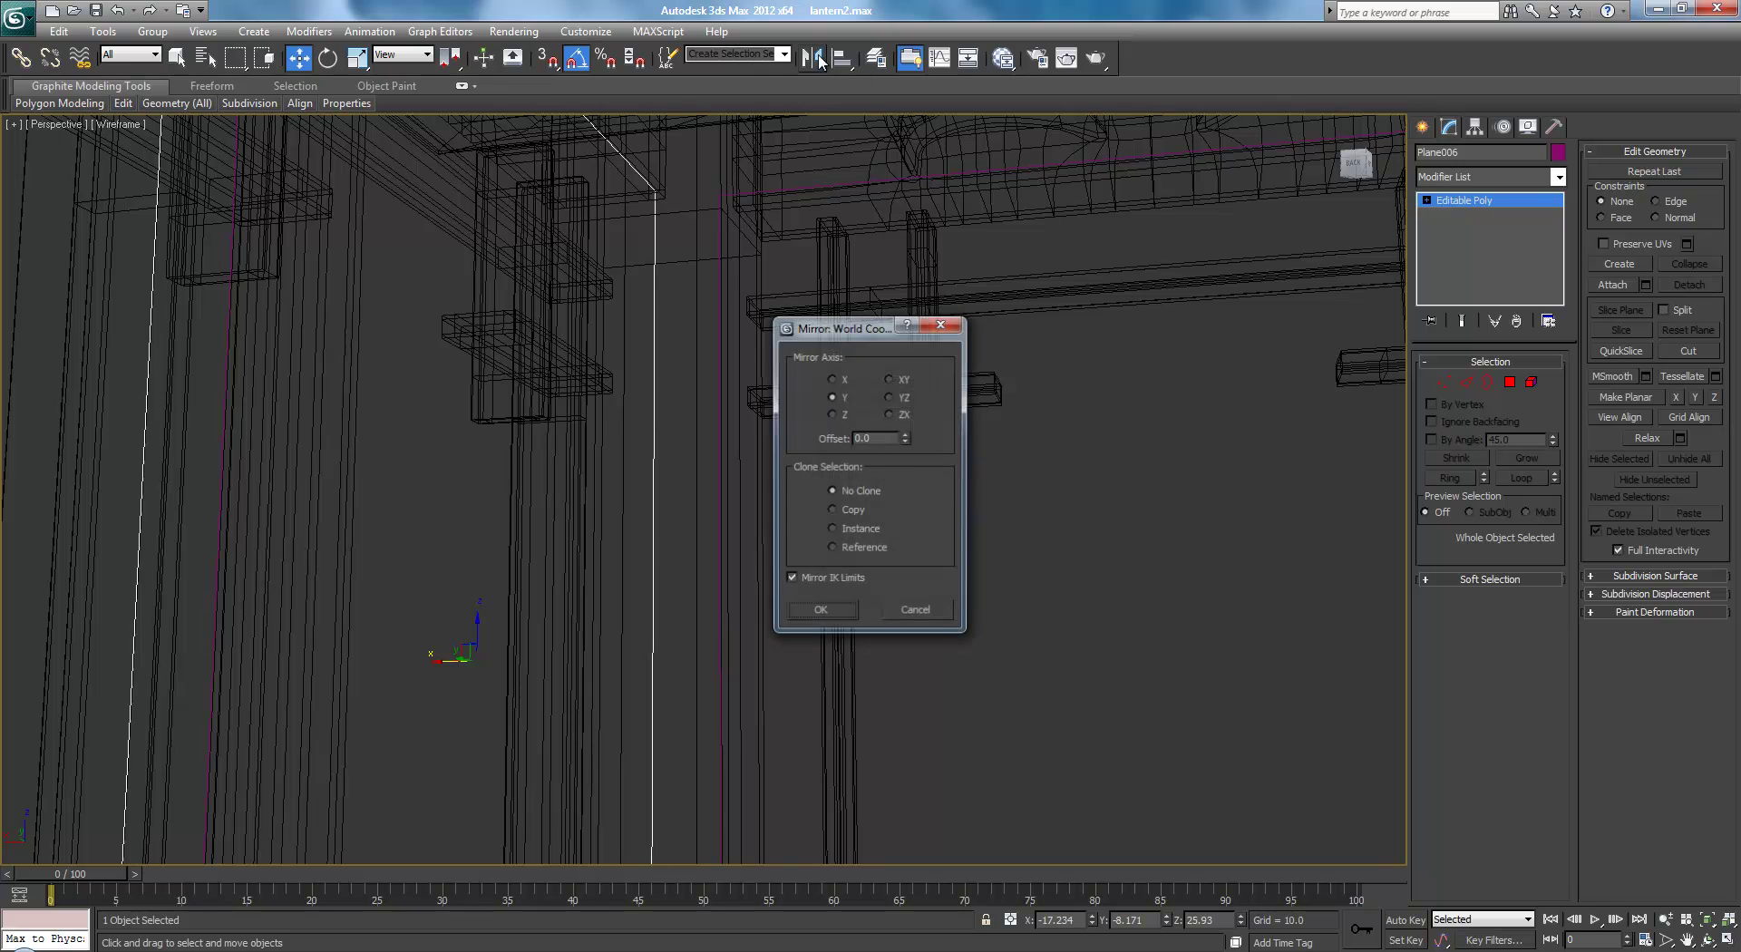
click(833, 379)
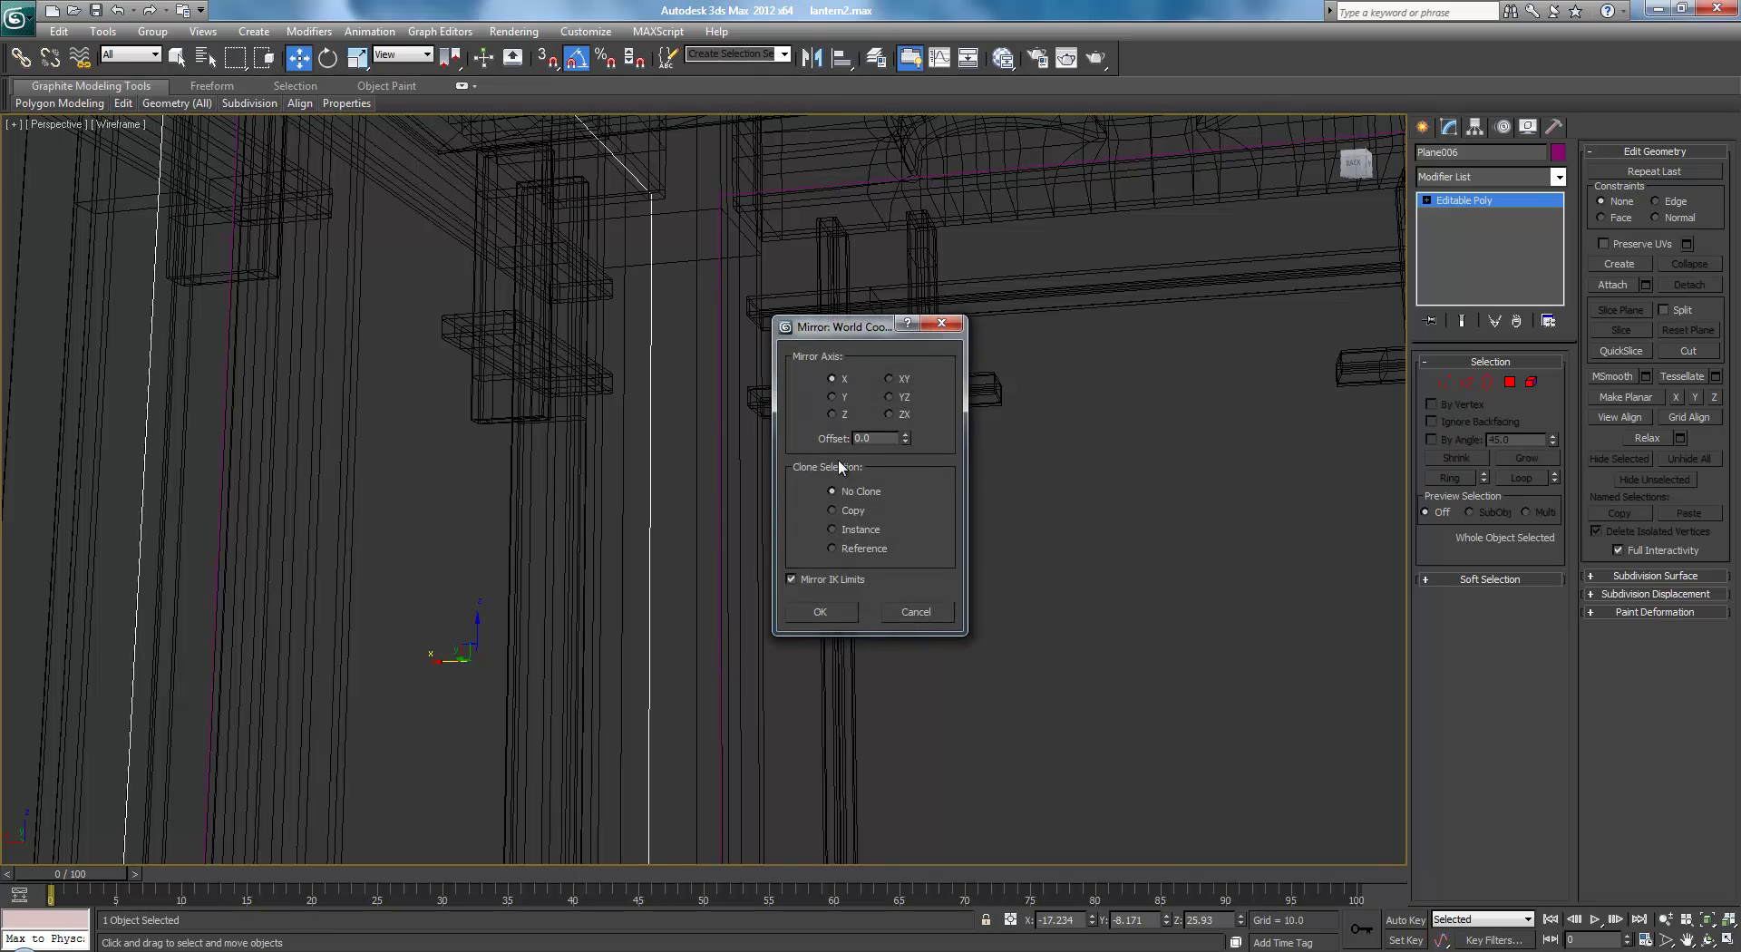
click(820, 612)
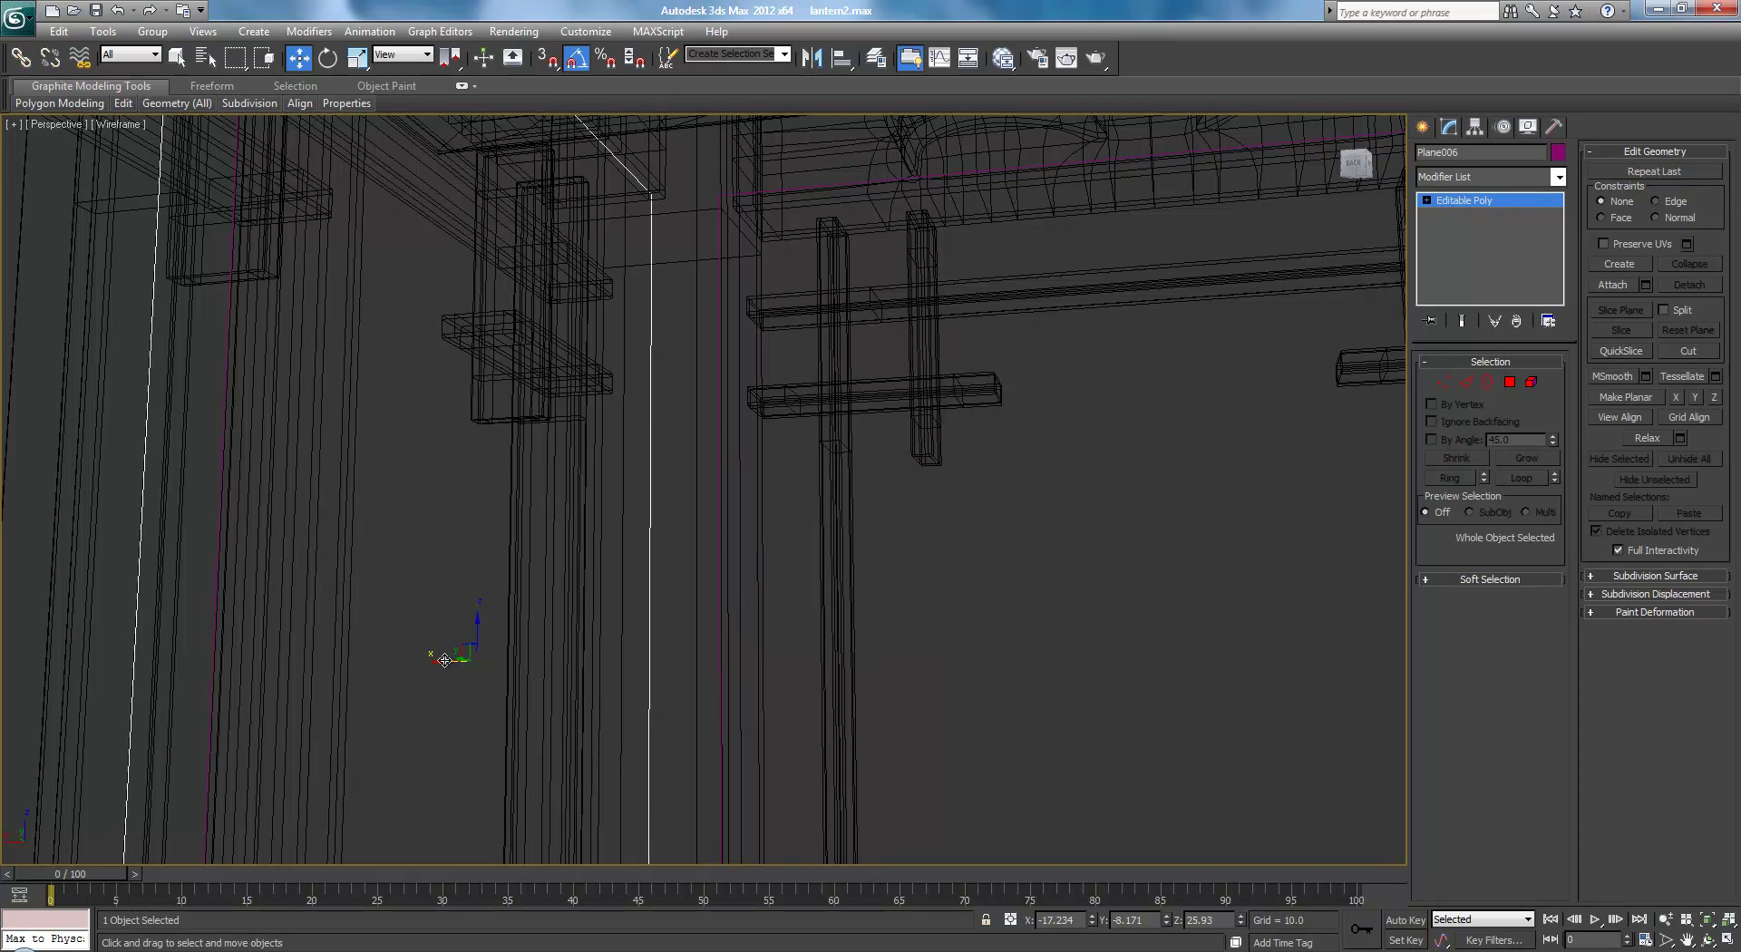
scroll(456, 664, down, 5)
scroll(708, 621, down, 5)
click(1182, 644)
Open the Slate Material Editor and select all four window panes around the lantern
key(F3)
alt+middle_drag(944, 536, 1022, 562)
key(m)
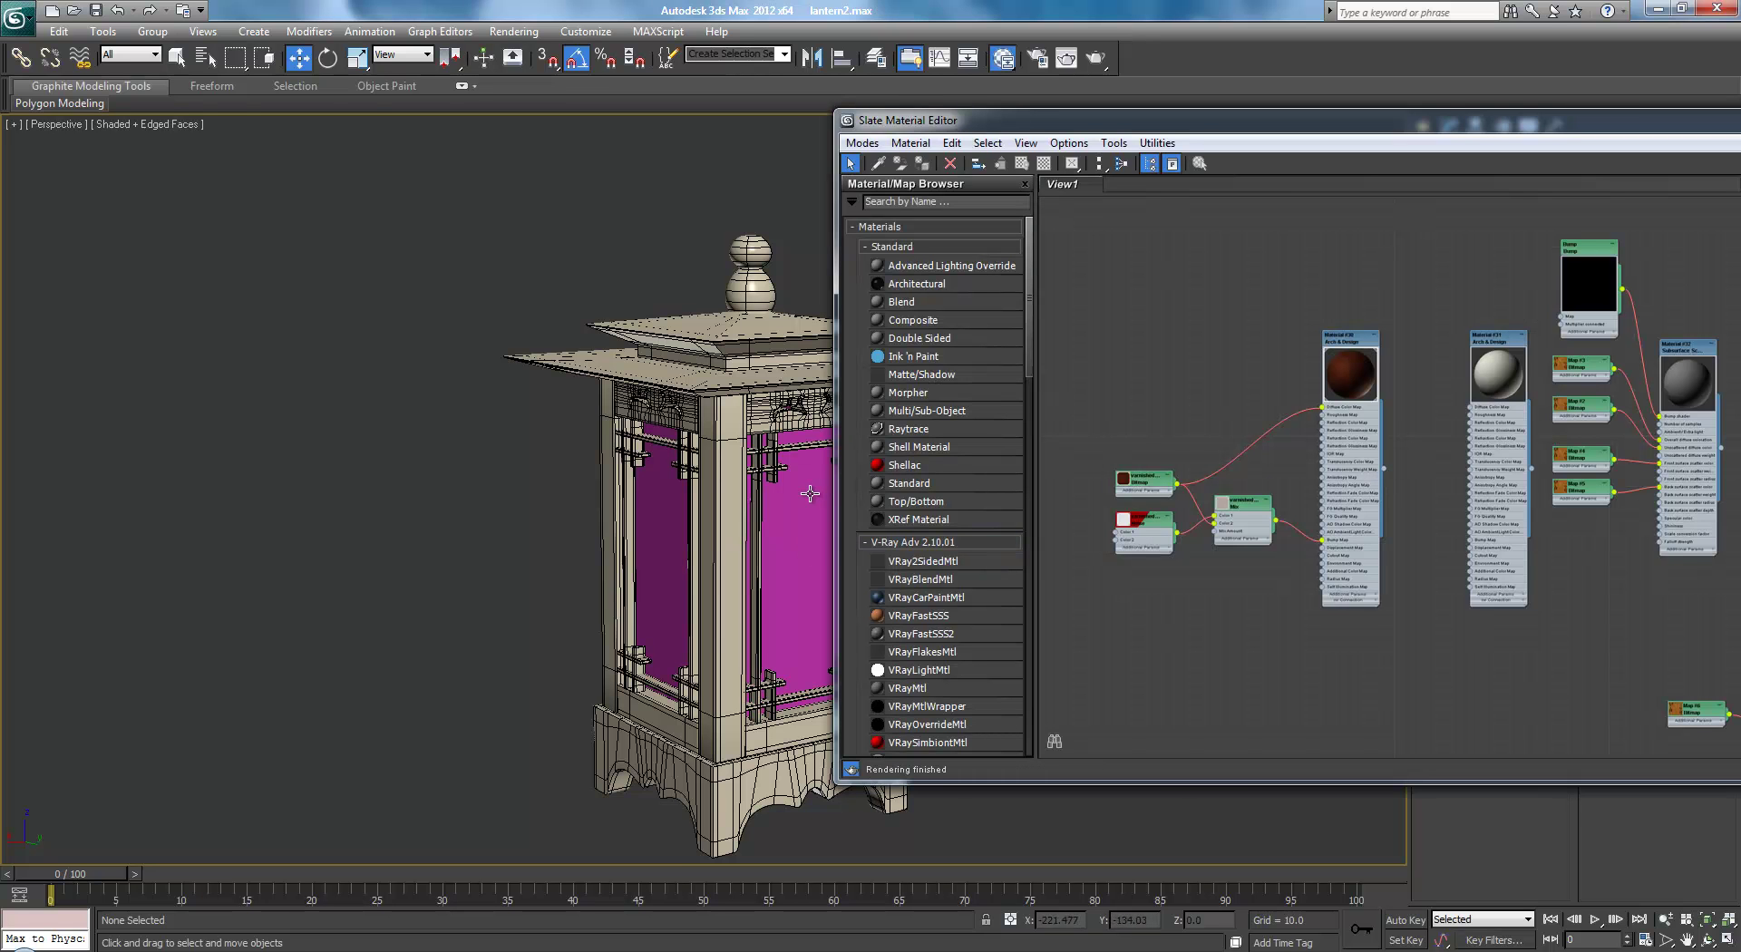
click(671, 532)
alt+middle_drag(721, 523, 939, 513)
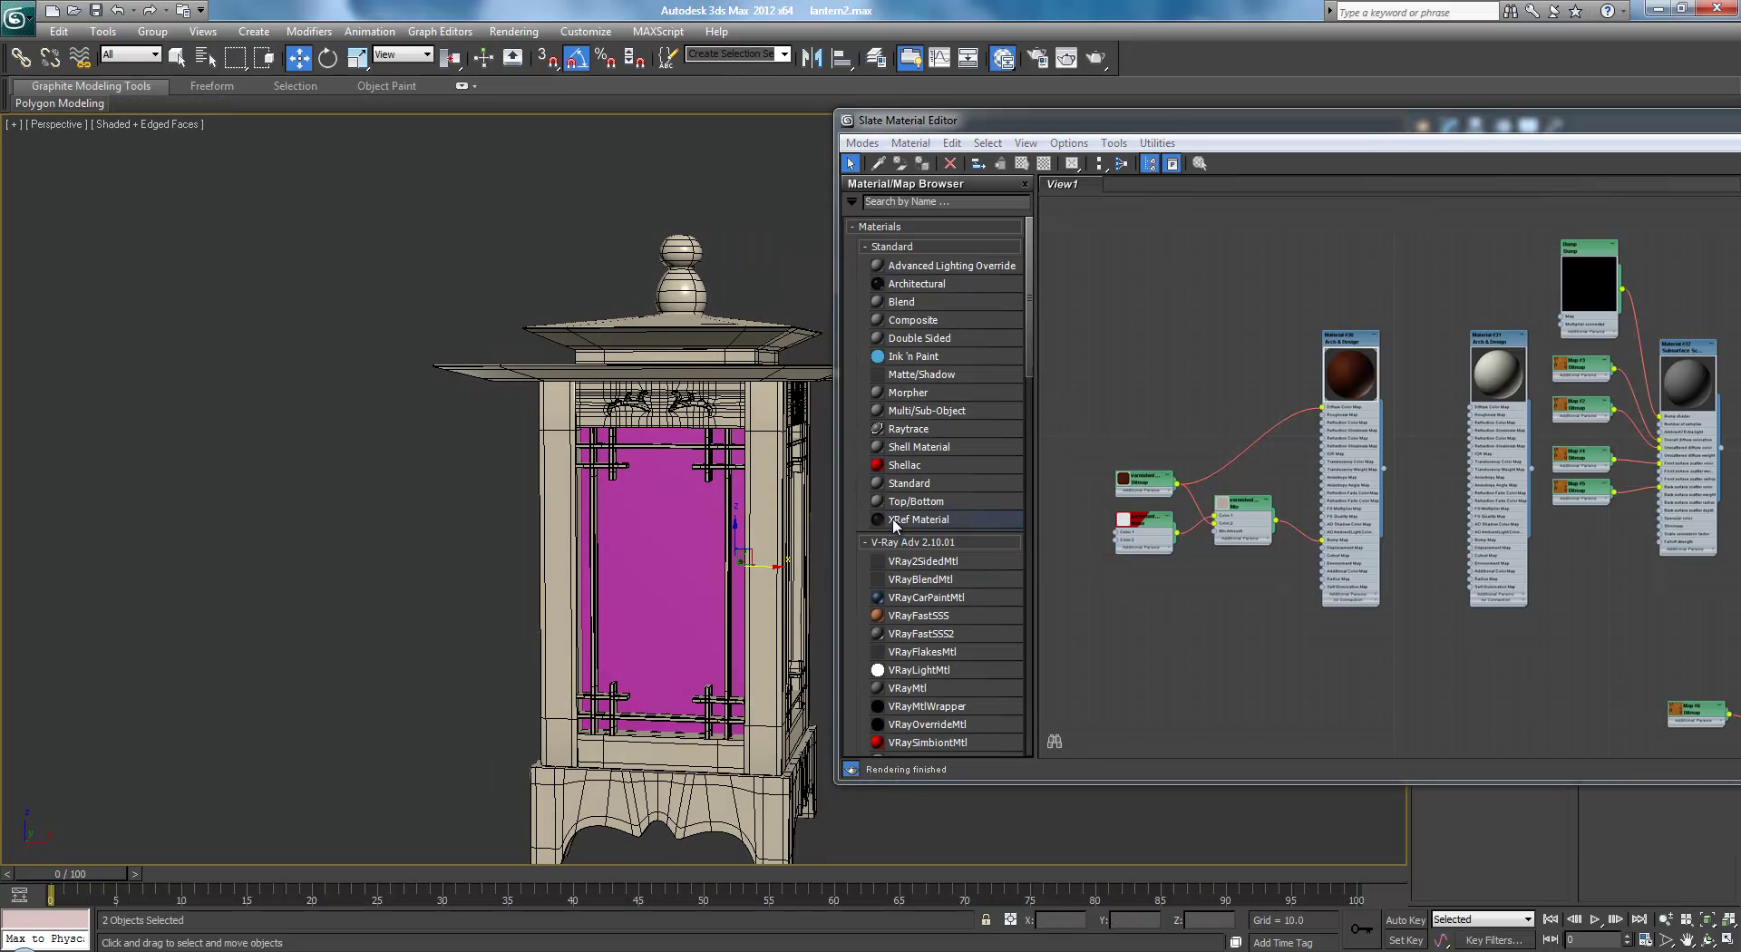
ctrl+click(630, 602)
alt+middle_drag(656, 594, 686, 577)
ctrl+click(631, 562)
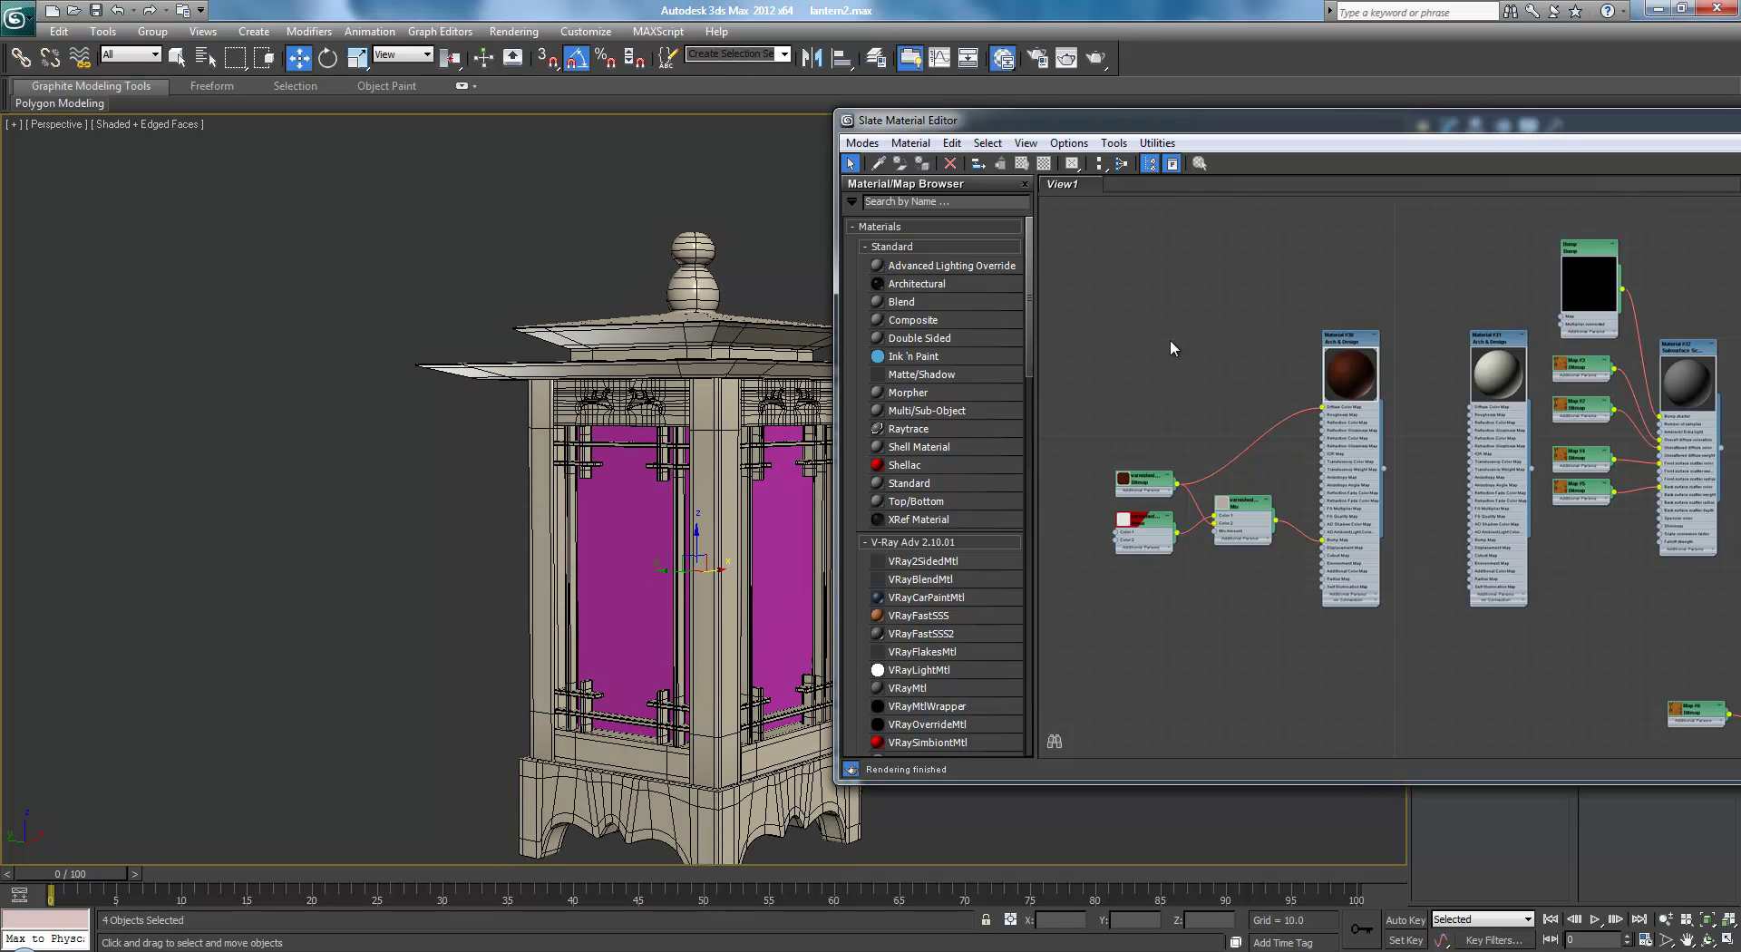
Assign the brown Arch & Design material to the selected window panes and close the material editor
click(914, 144)
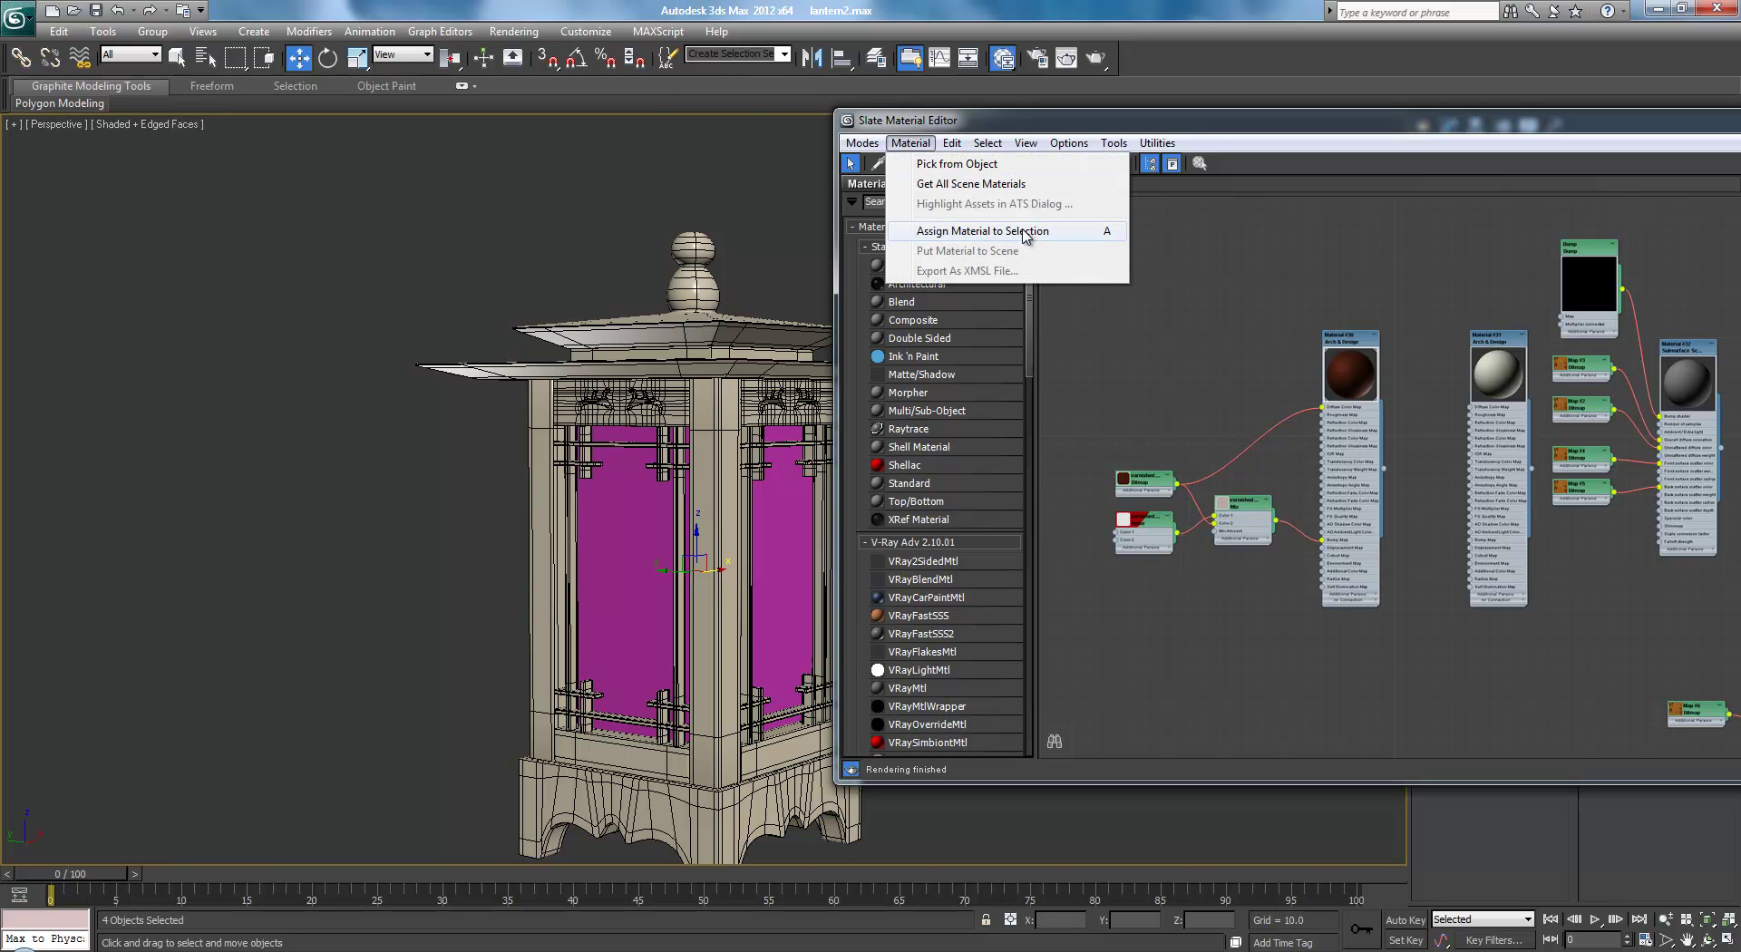
click(1094, 234)
click(1352, 341)
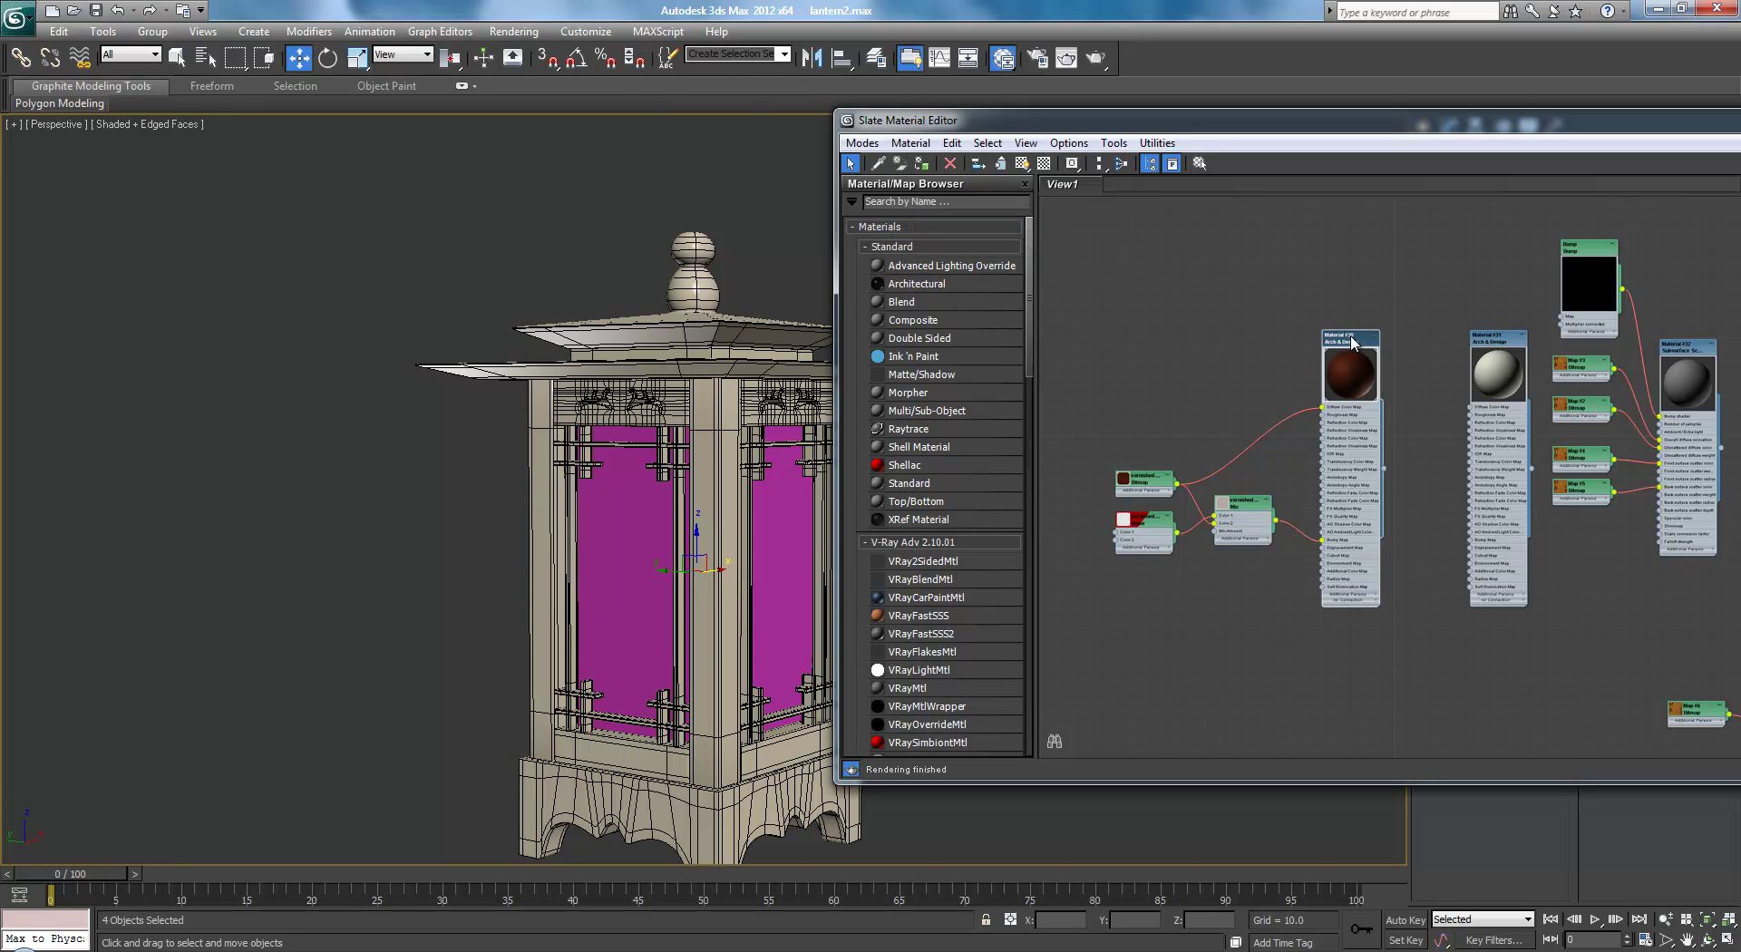
click(1164, 341)
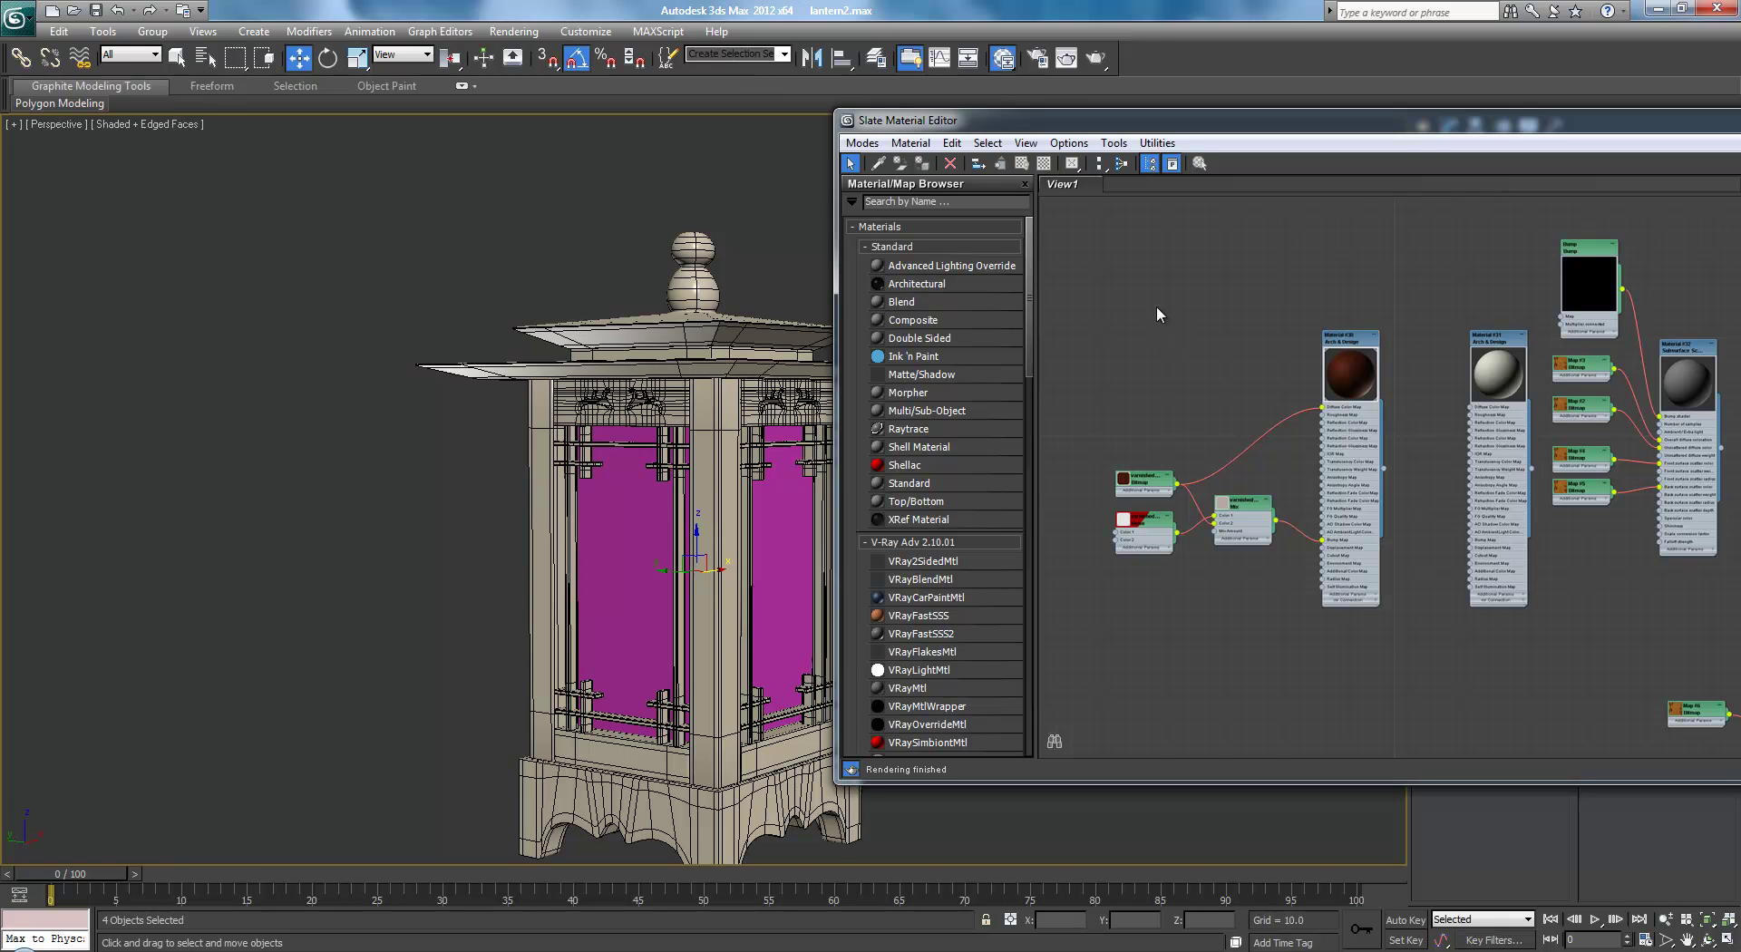
click(911, 143)
click(952, 234)
drag(1383, 479, 633, 524)
click(834, 522)
click(417, 473)
drag(1611, 123, 976, 164)
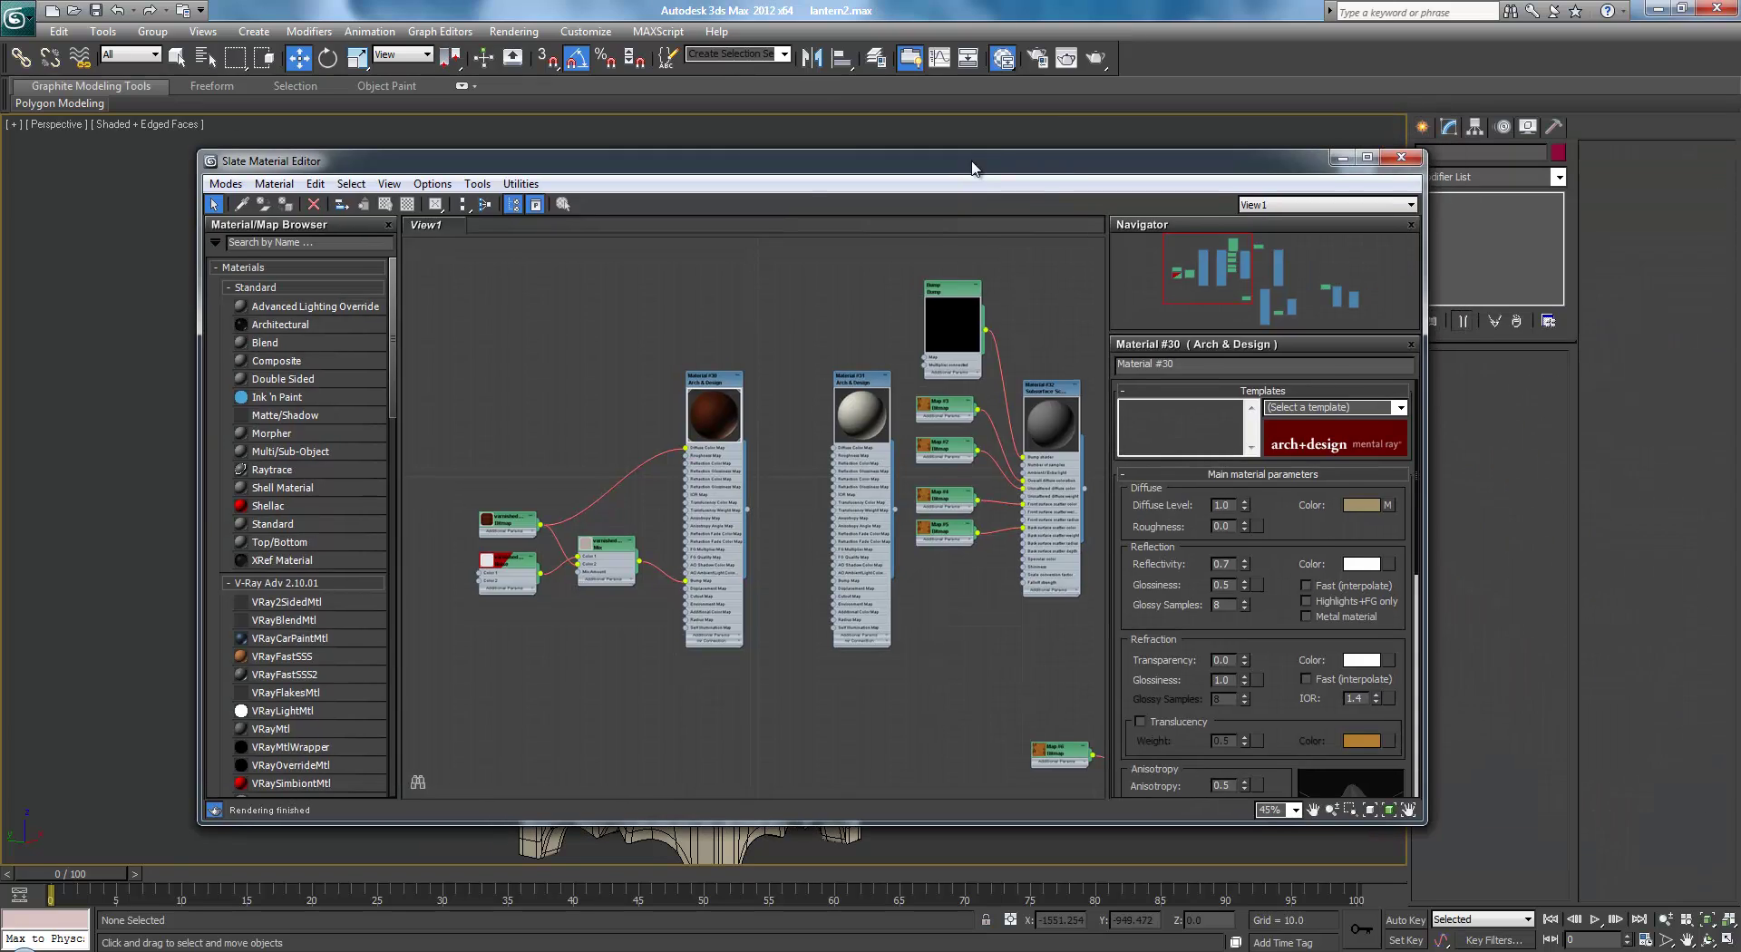
click(1400, 159)
Set the object color of every lantern part to black
alt+middle_drag(945, 454, 1212, 314)
scroll(1063, 454, up, 4)
scroll(970, 403, down, 3)
key(ctrl+a)
click(1558, 152)
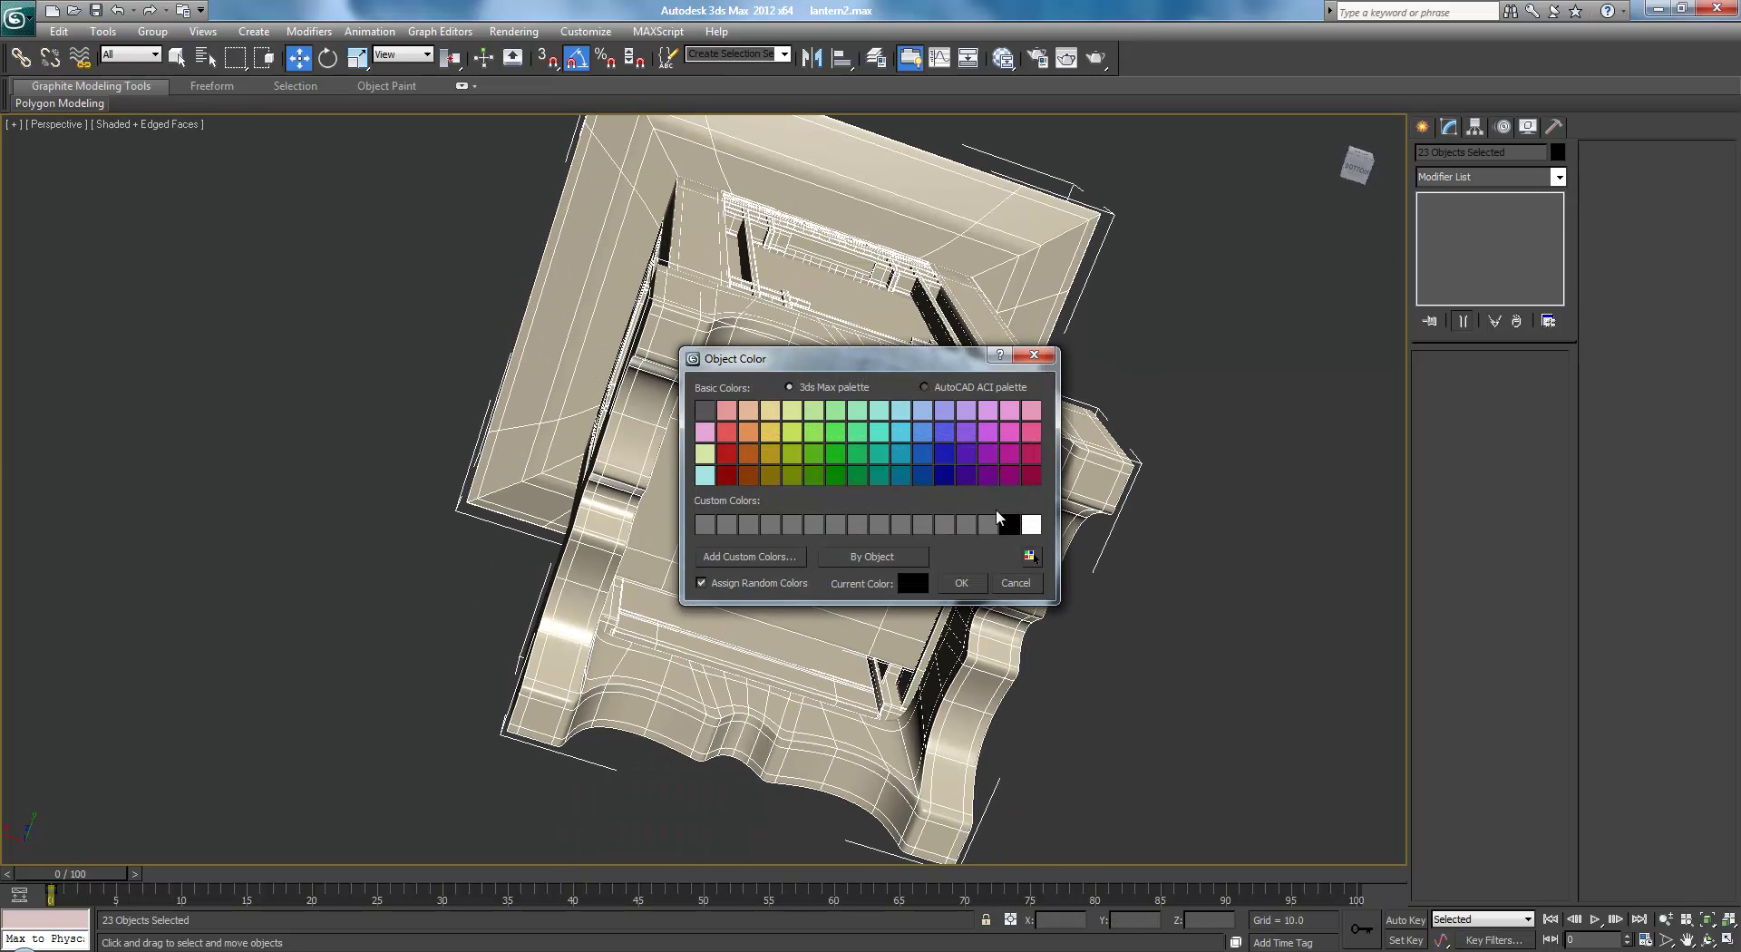
click(956, 577)
click(1135, 586)
Reduce the lantern base's MeshSmooth iterations to 1 and enable its separate render iterations
alt+middle_drag(1135, 586, 817, 755)
click(817, 755)
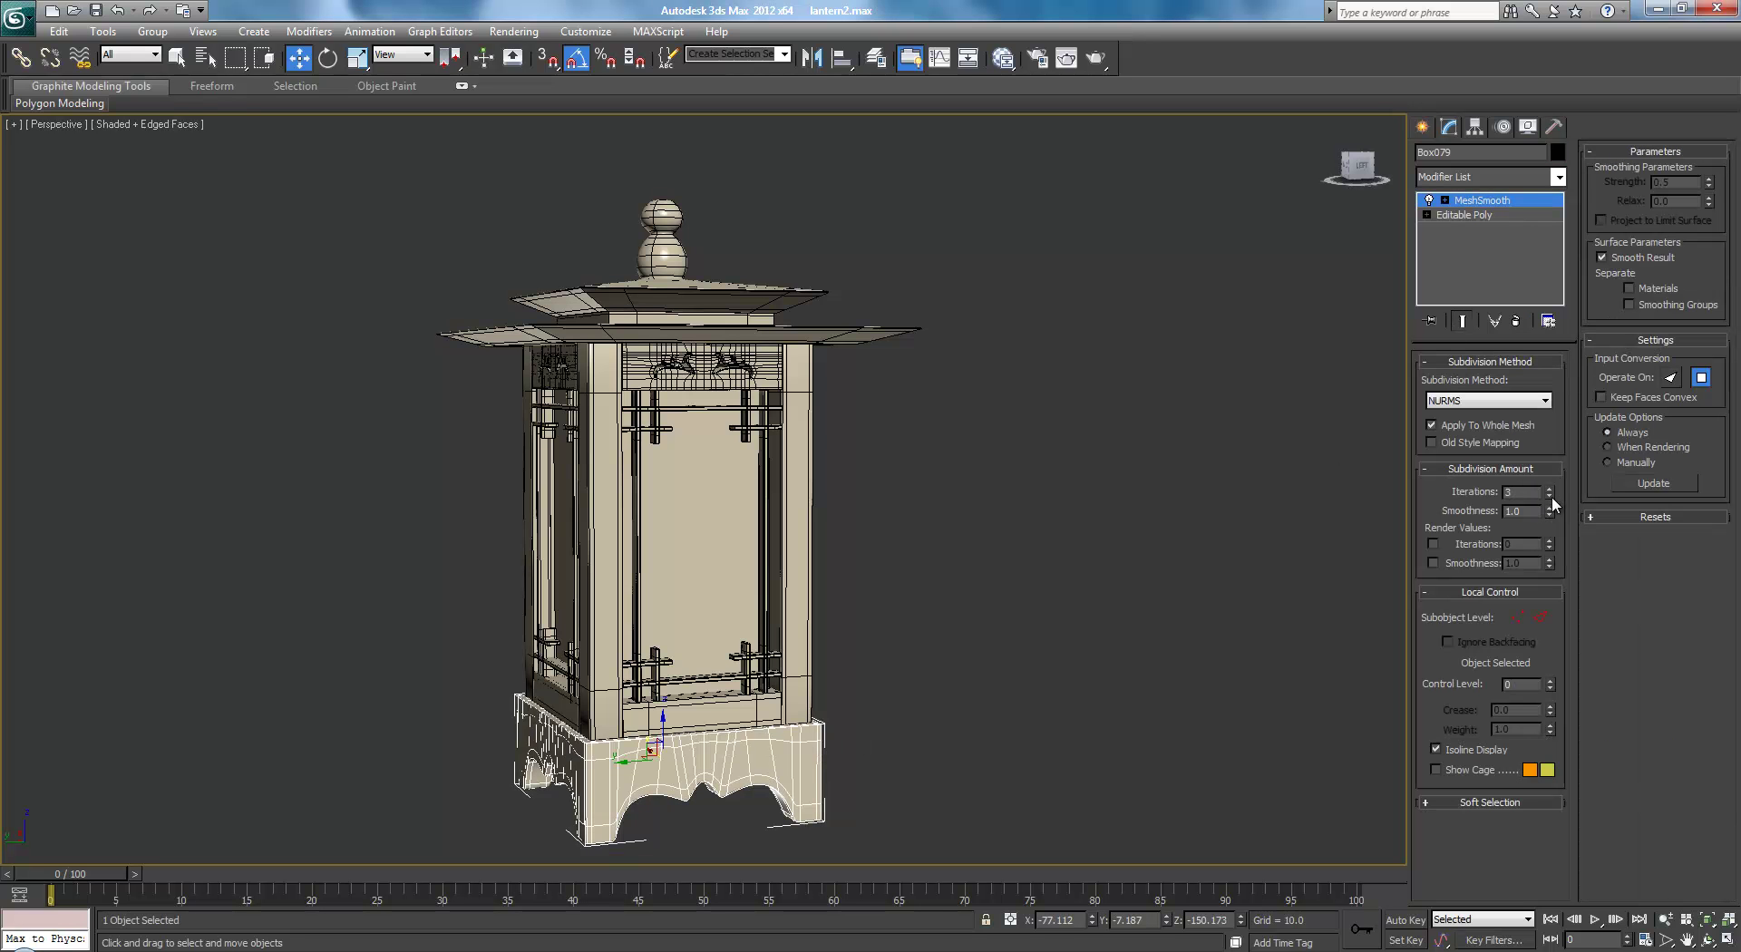
click(1551, 495)
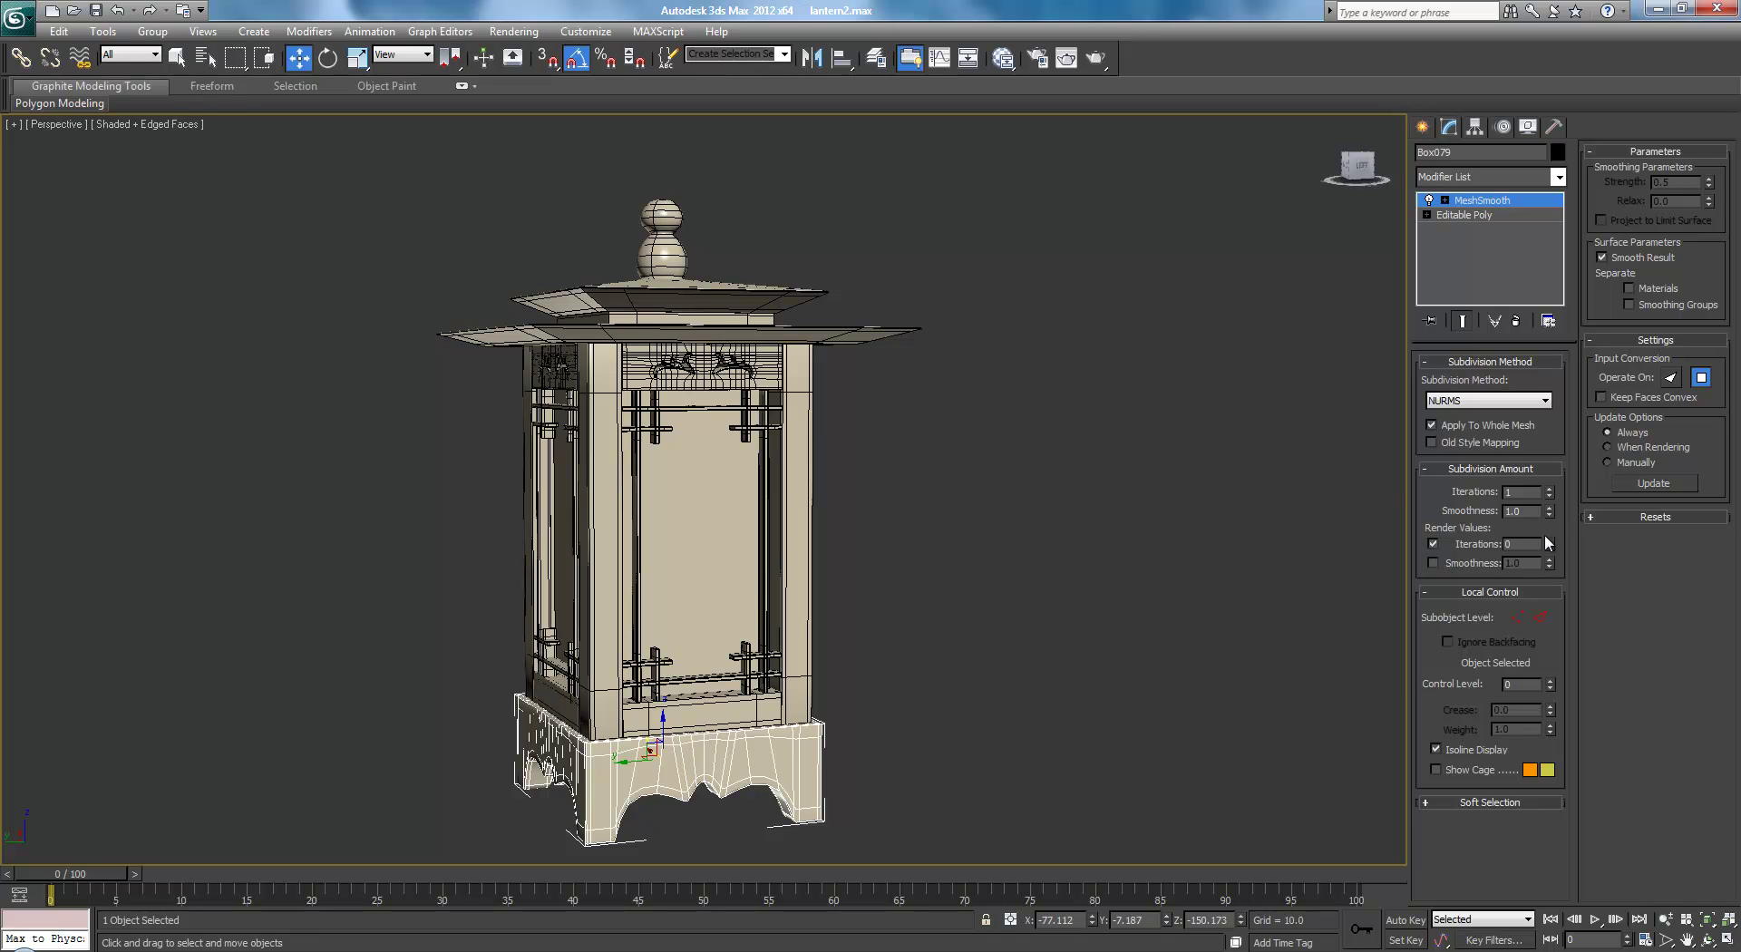
click(990, 567)
click(805, 561)
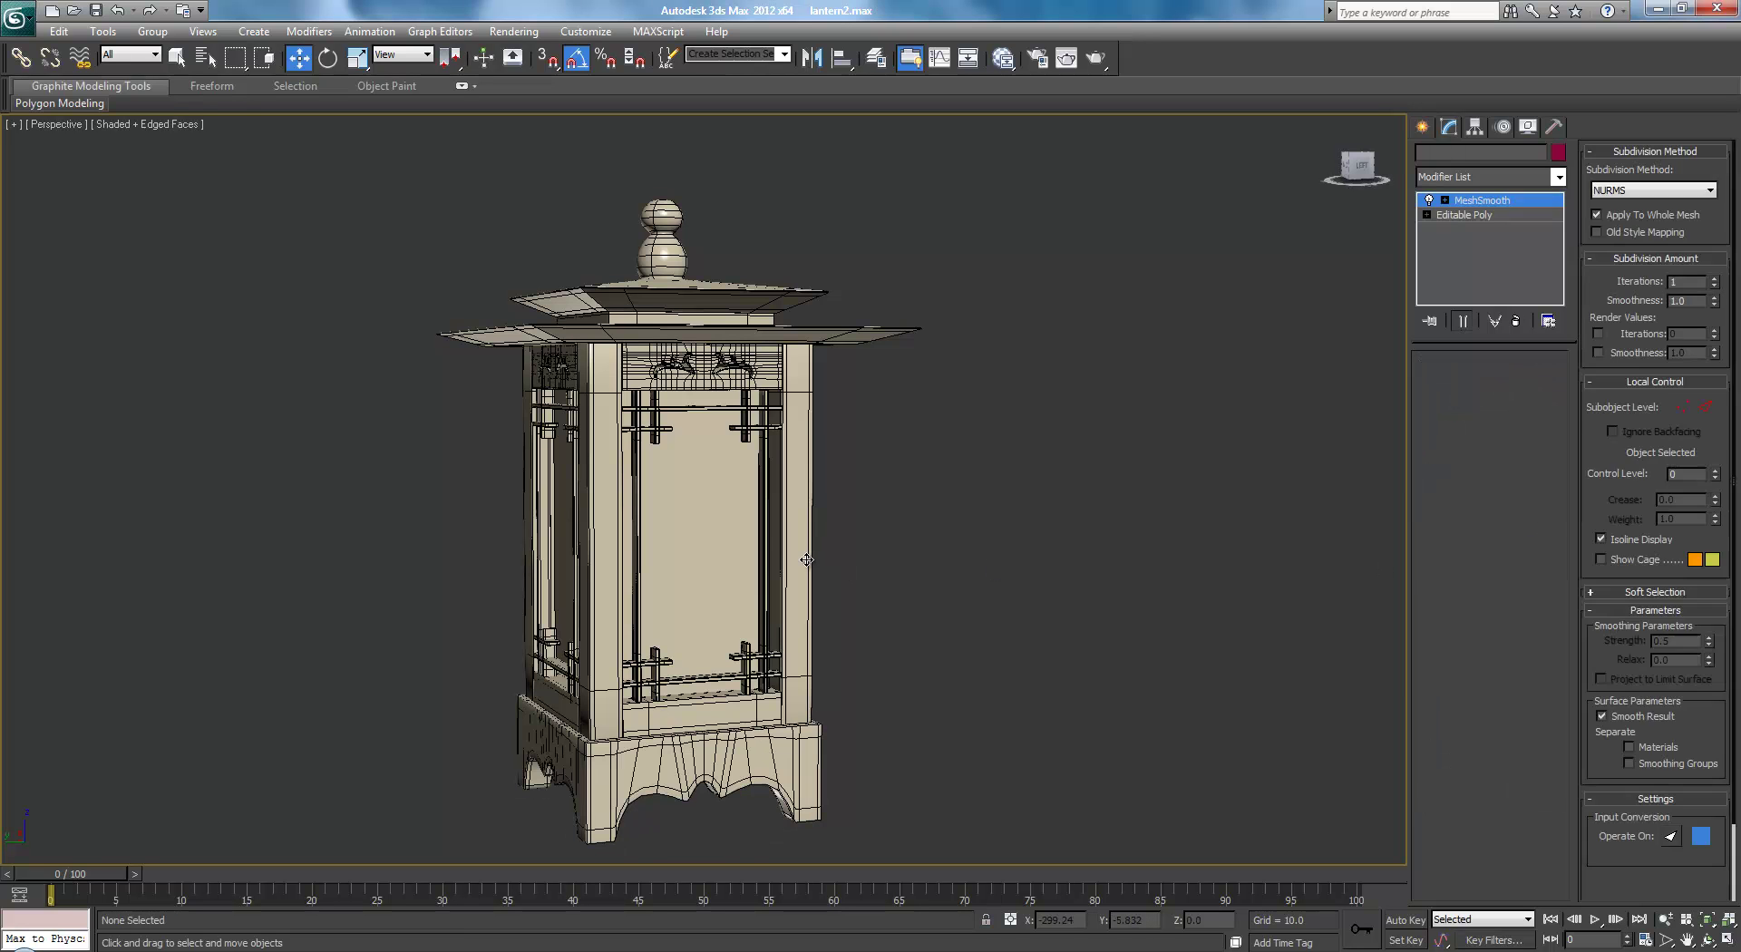
Give the carved ornament panel 0 viewport MeshSmooth iterations and 1 render iteration
click(1111, 464)
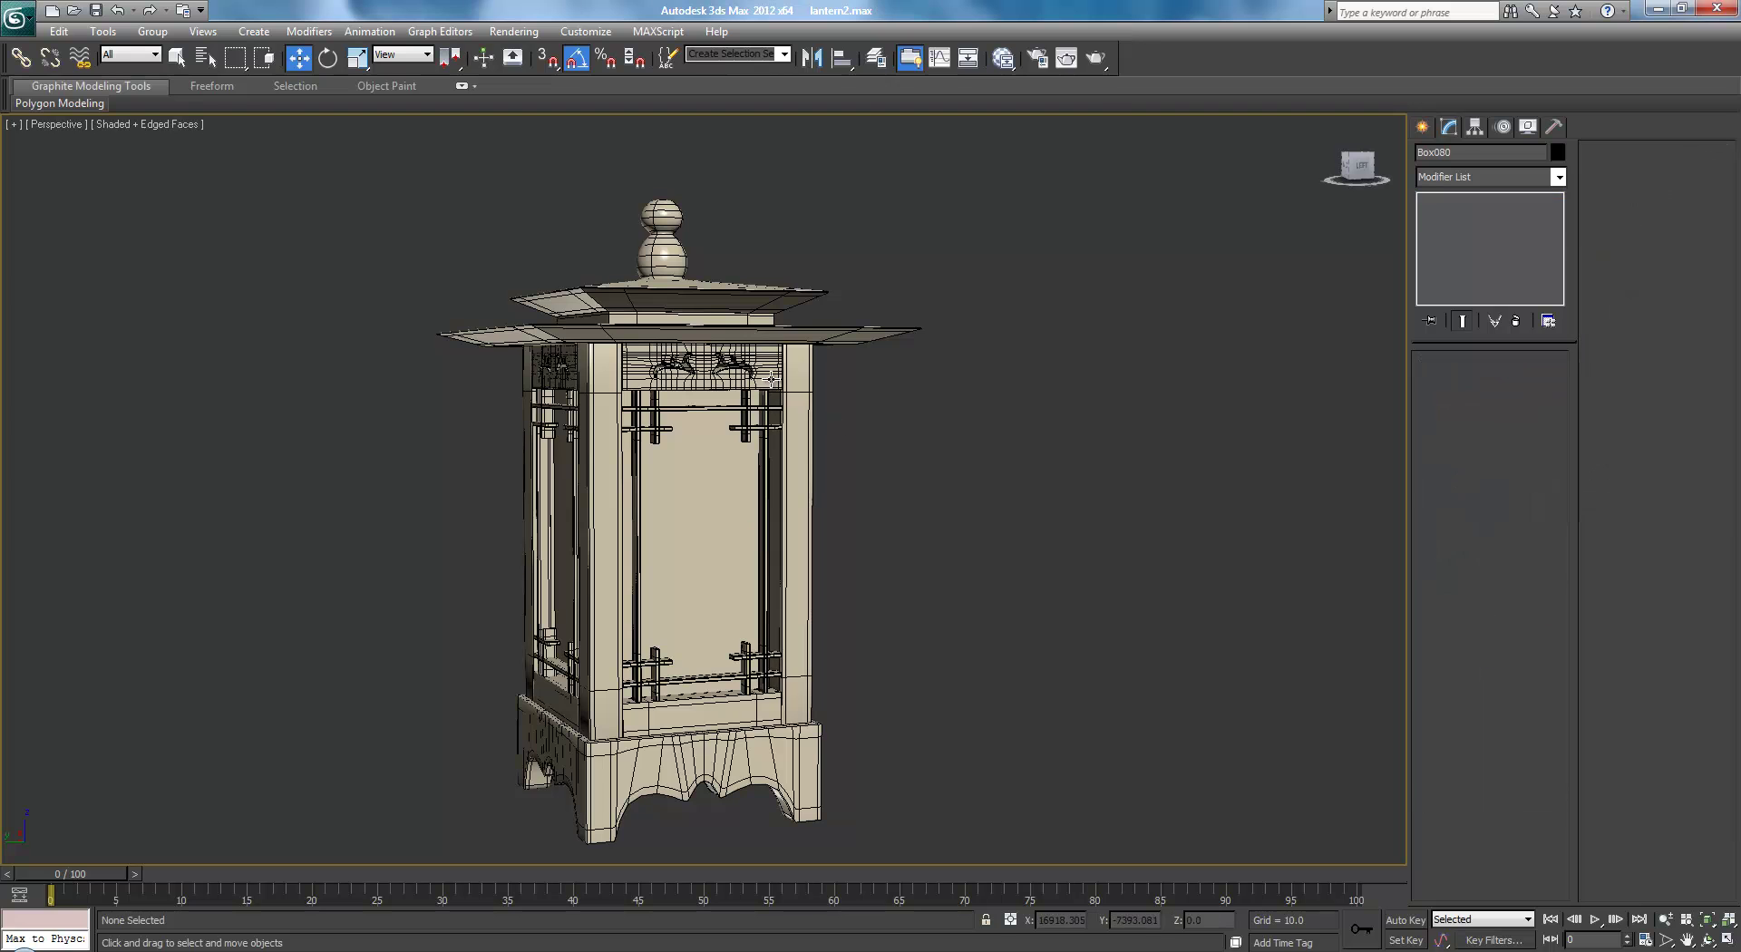
click(767, 375)
alt+middle_drag(767, 376, 928, 383)
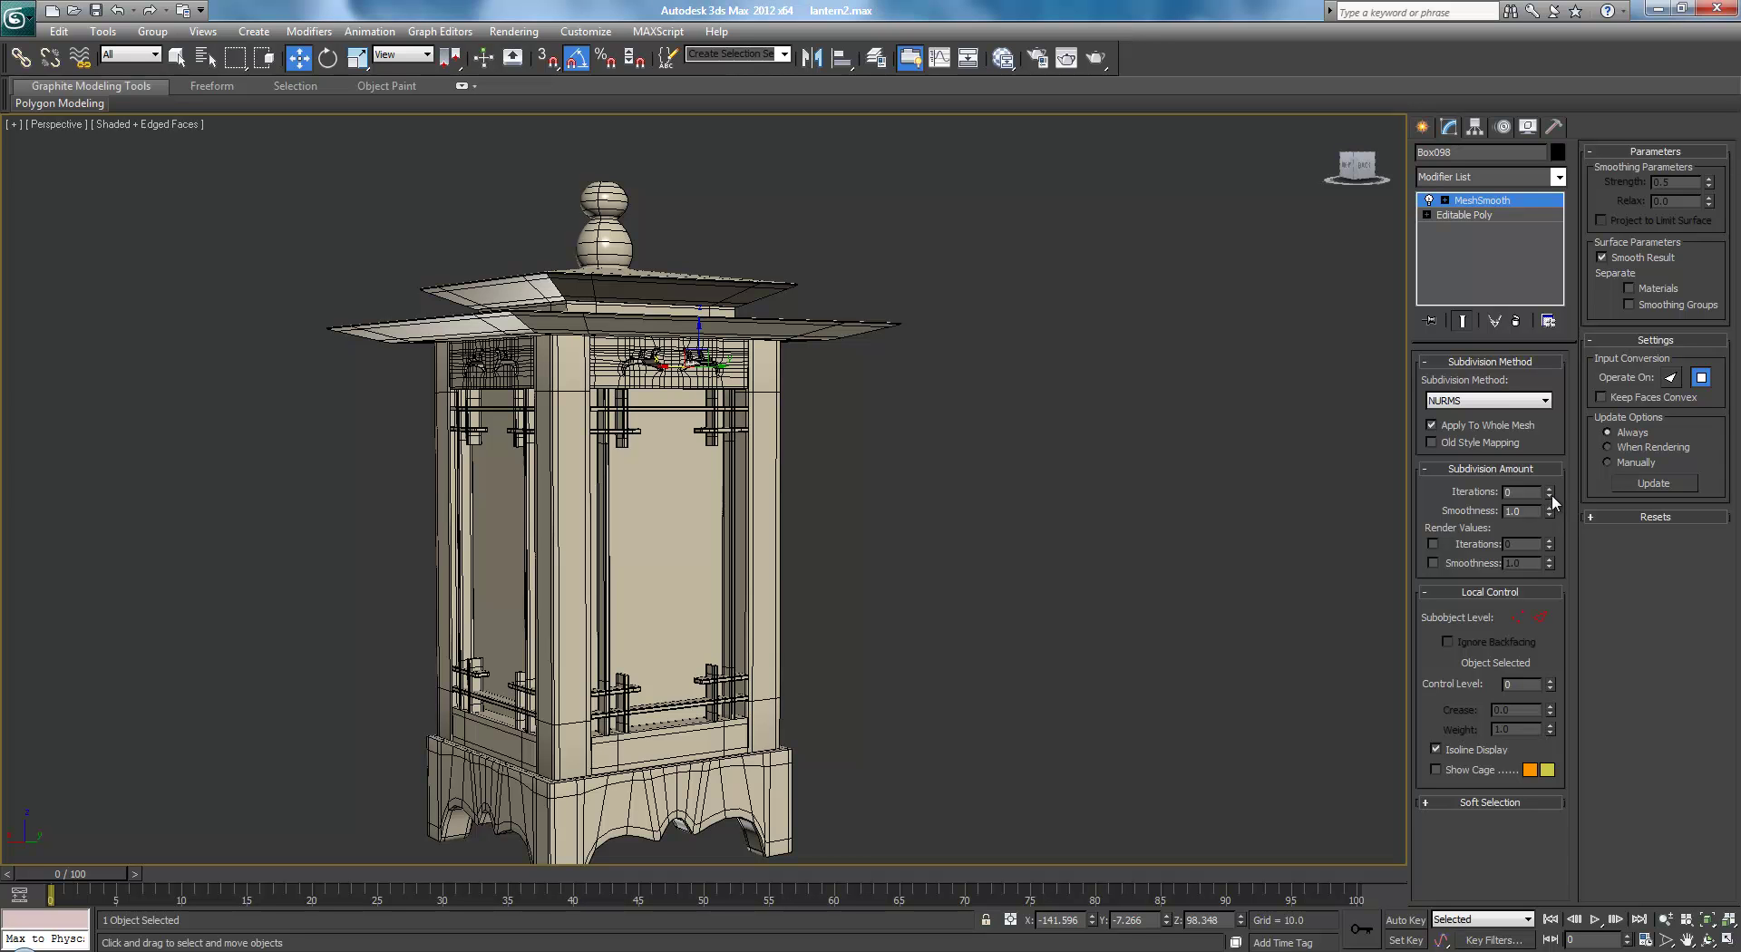
alt+middle_drag(1043, 492, 862, 486)
scroll(958, 528, up, 3)
scroll(957, 528, up, 2)
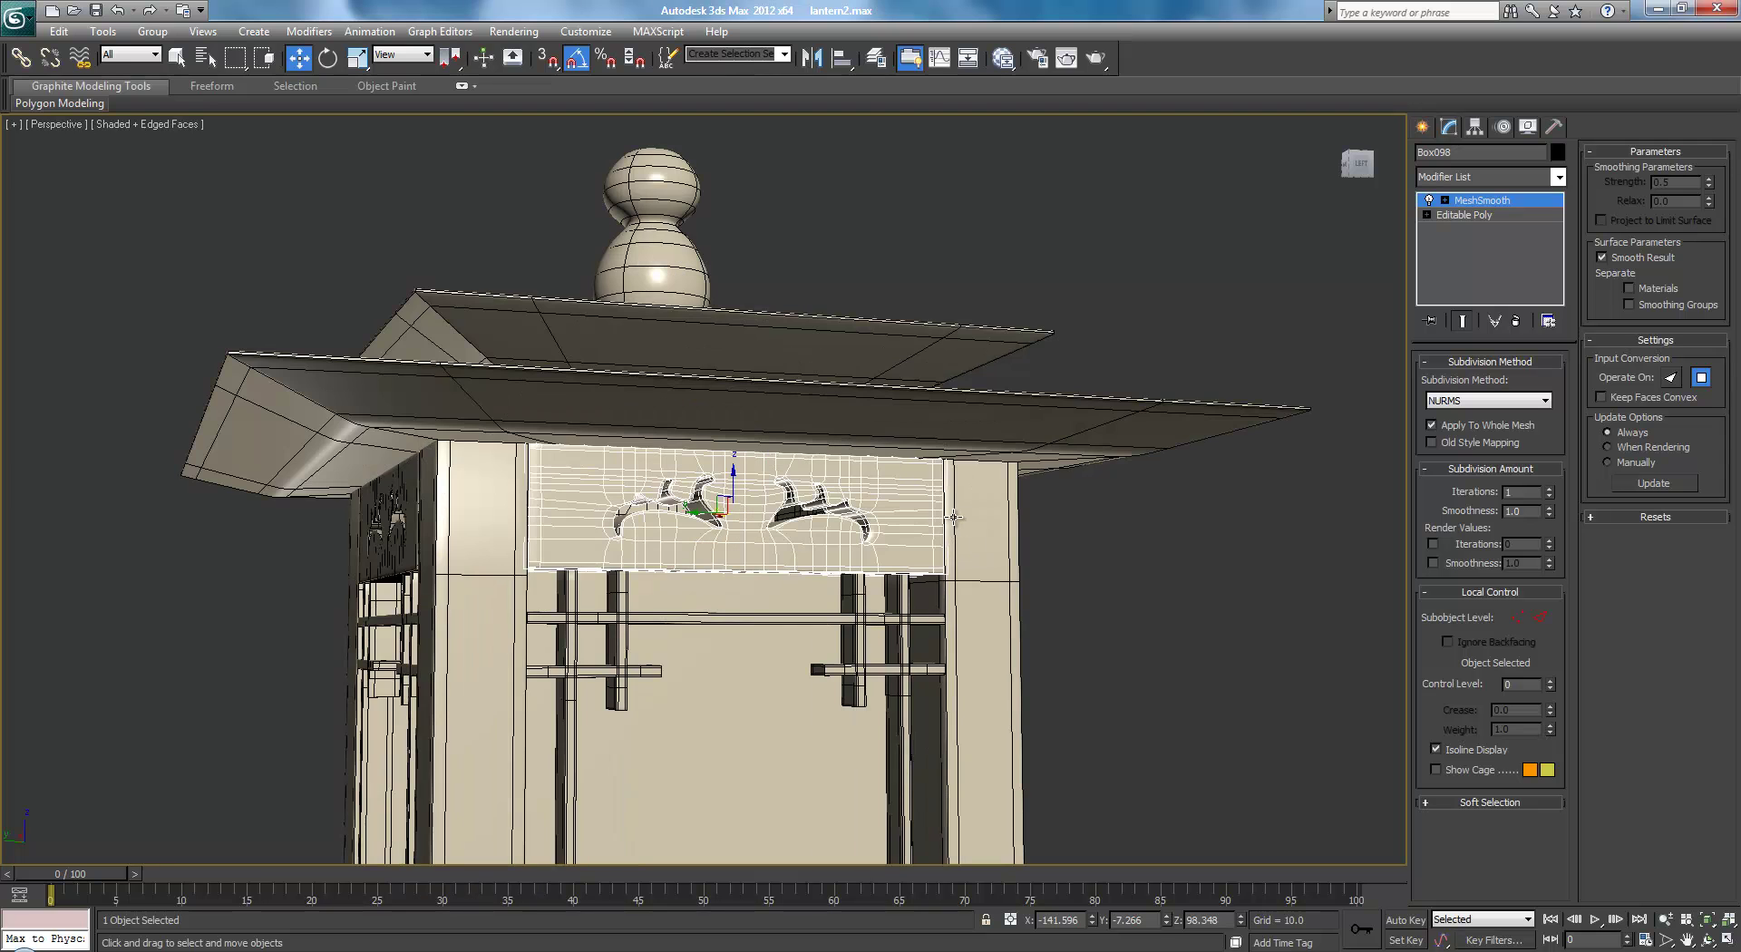
middle_drag(864, 453, 882, 373)
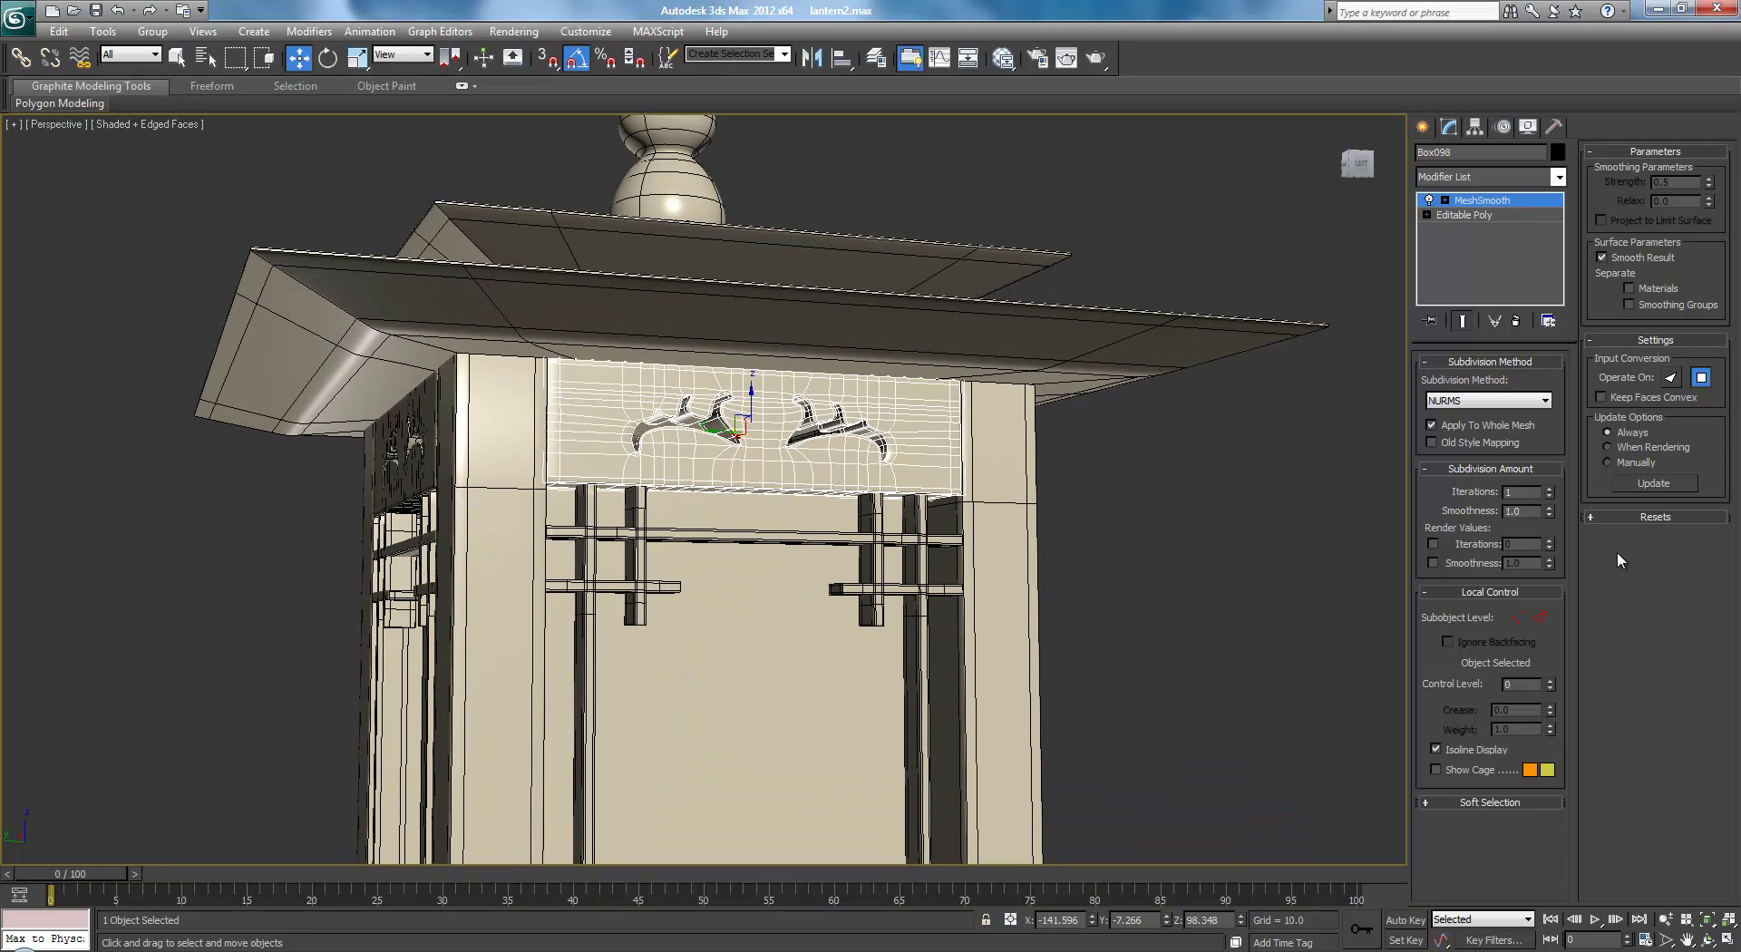
click(1549, 496)
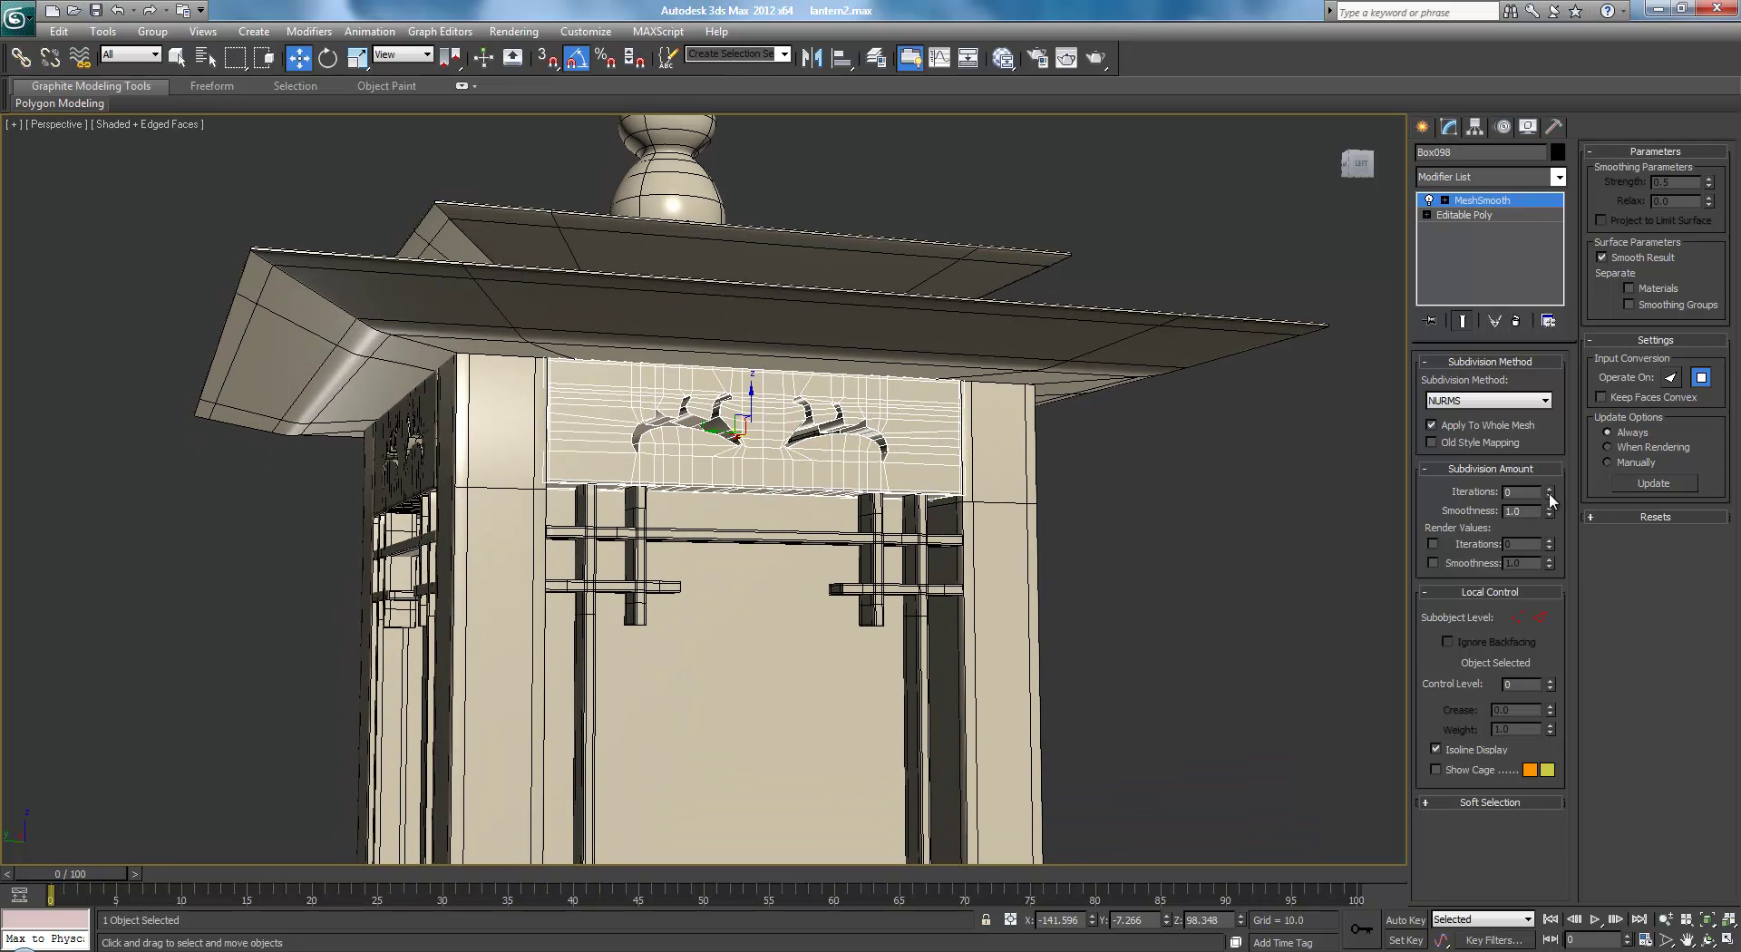
click(1548, 540)
Give the three remaining carved ornament panels 0 viewport MeshSmooth iterations and 1 render iteration
alt+middle_drag(972, 503, 914, 513)
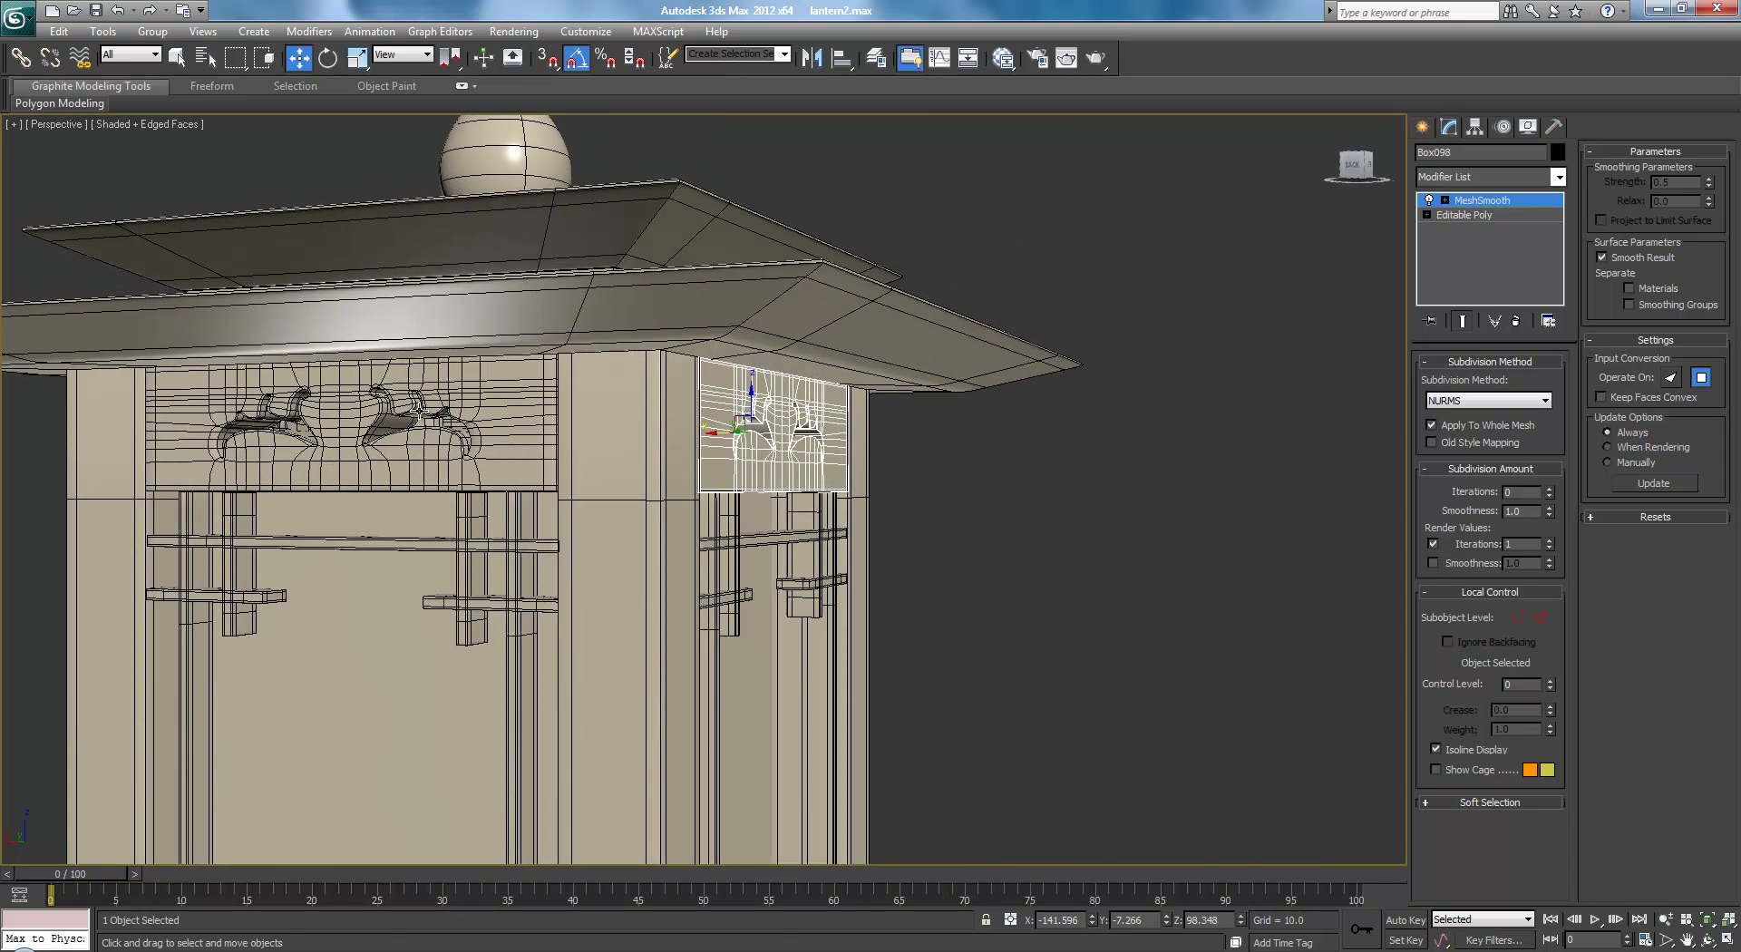
click(540, 416)
click(1549, 495)
alt+middle_drag(933, 475, 547, 362)
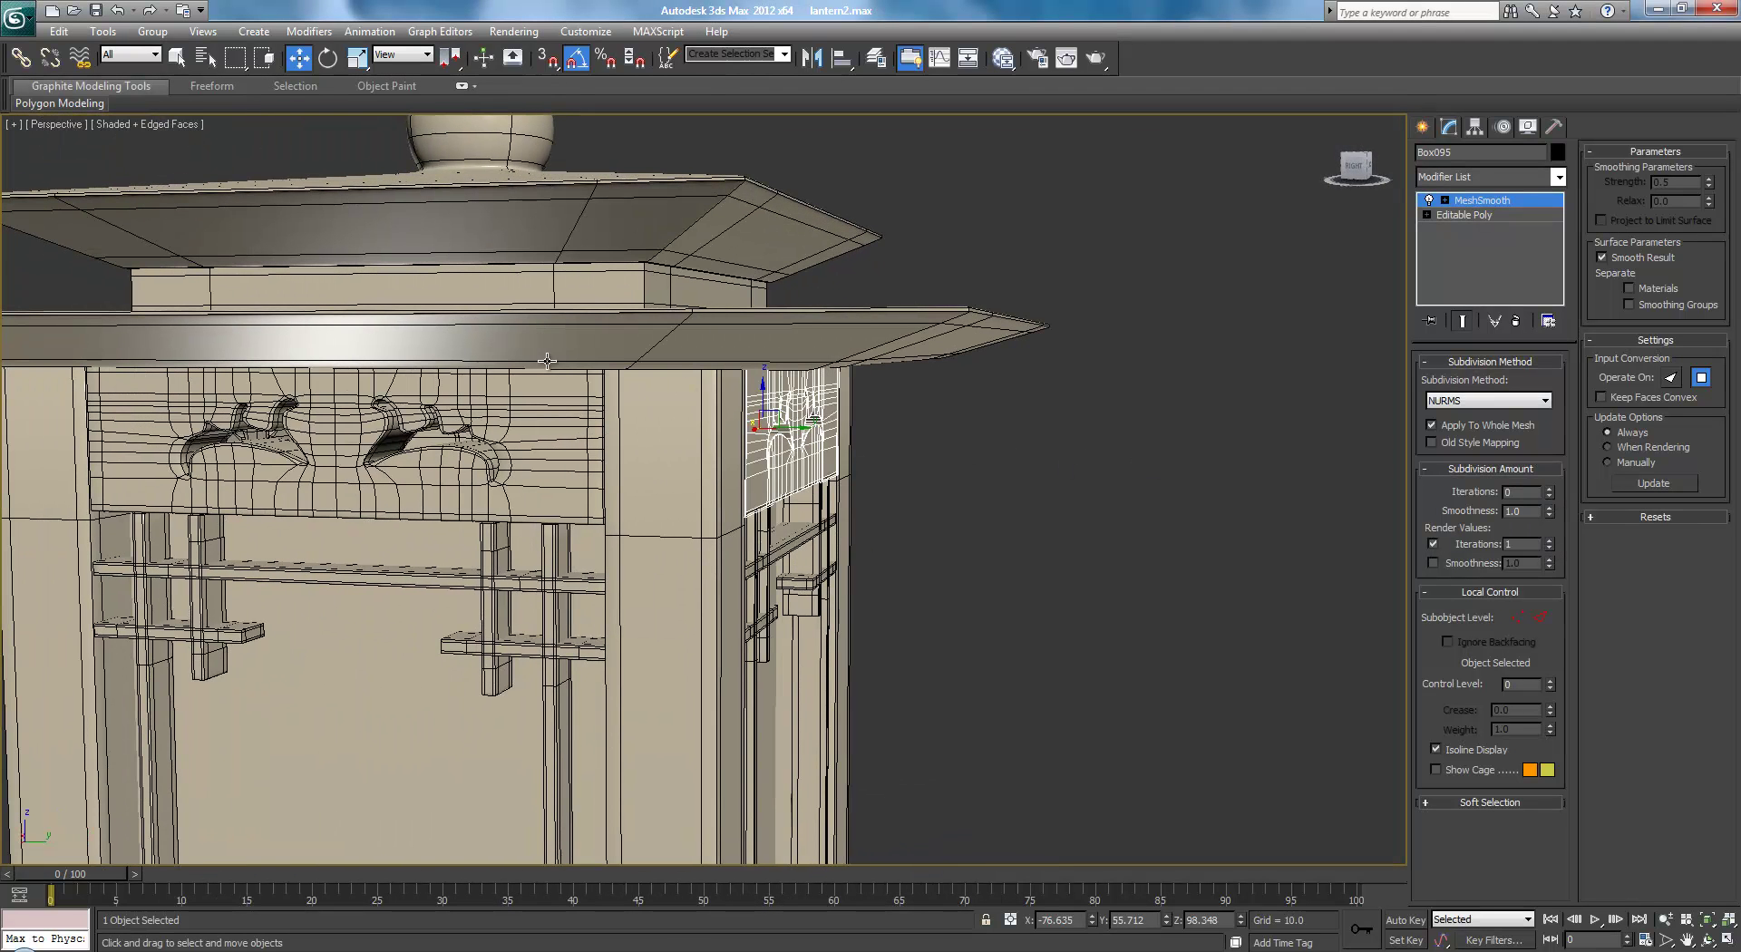
click(508, 399)
click(1550, 496)
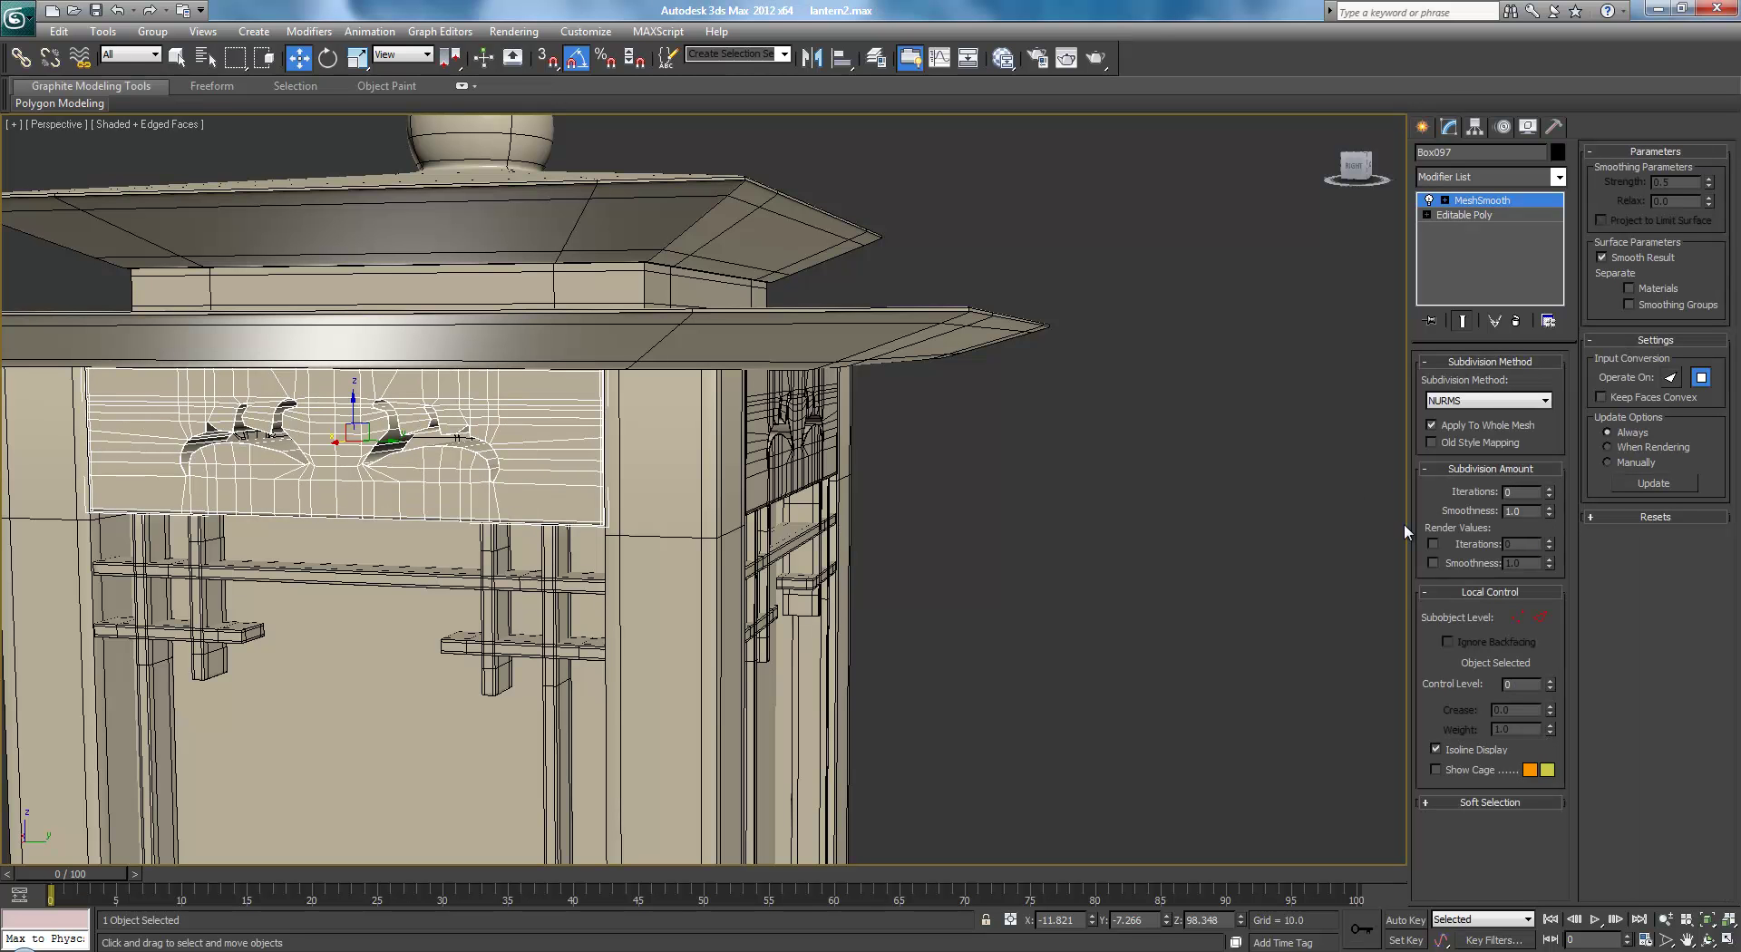
alt+middle_drag(961, 460, 1176, 508)
click(504, 495)
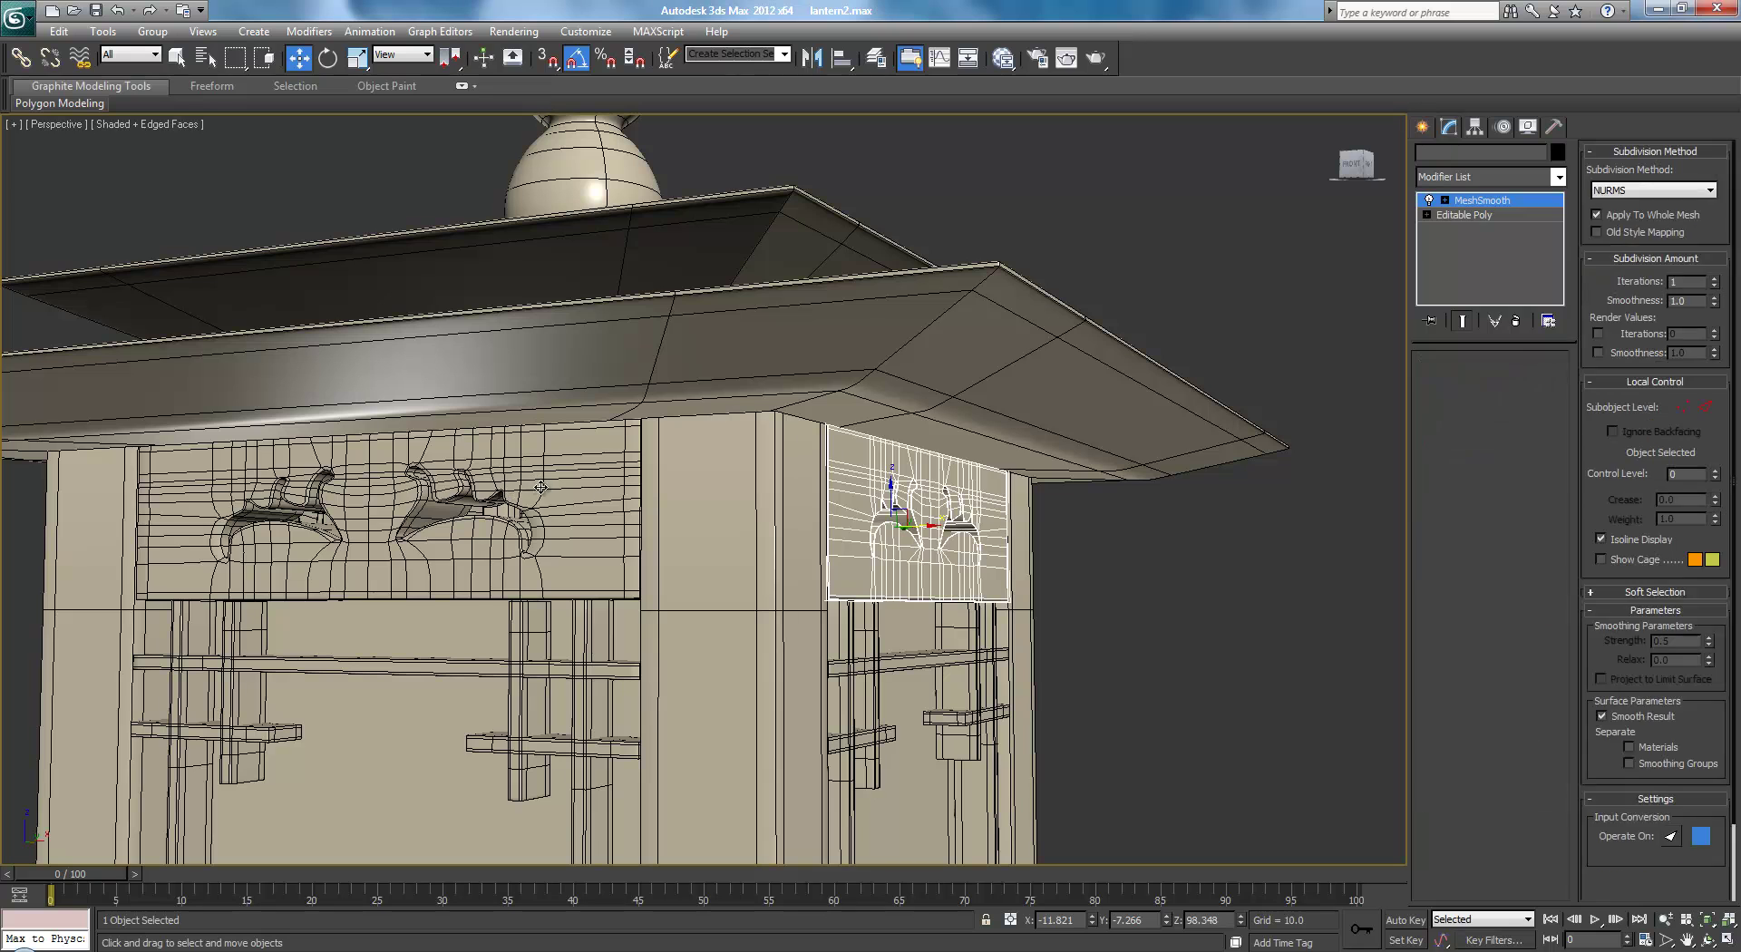
click(1549, 497)
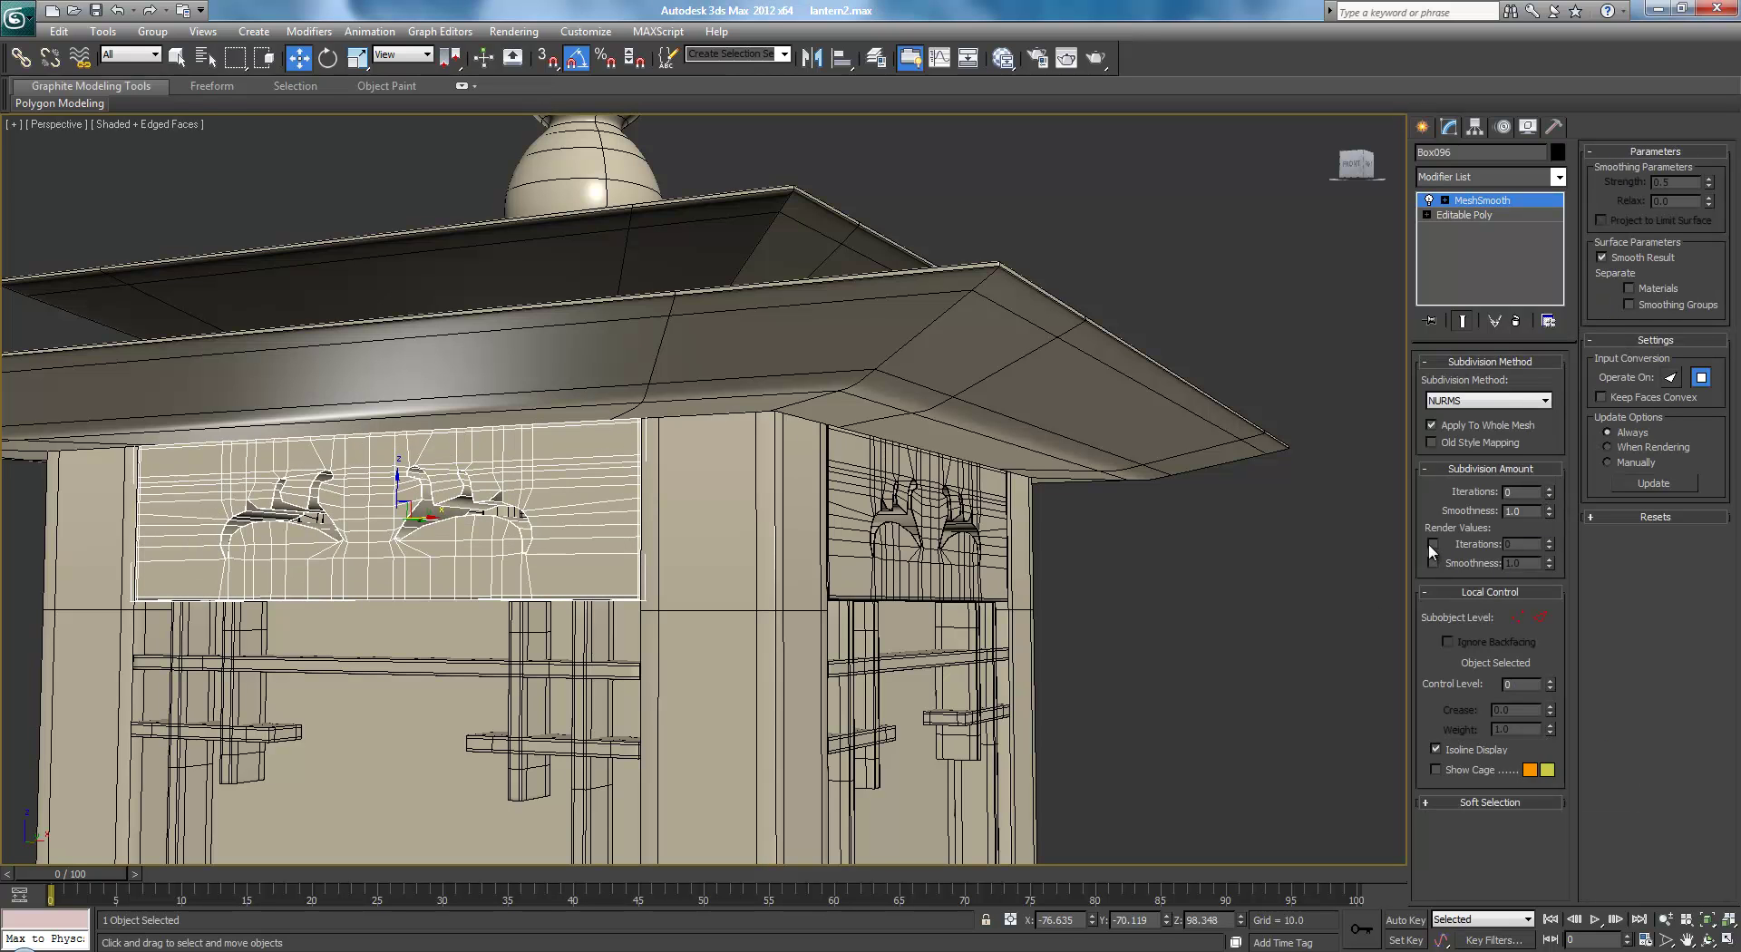
Set the roof's MeshSmooth to 1 viewport iteration and 2 separate render iterations, leaving nothing selected
click(952, 368)
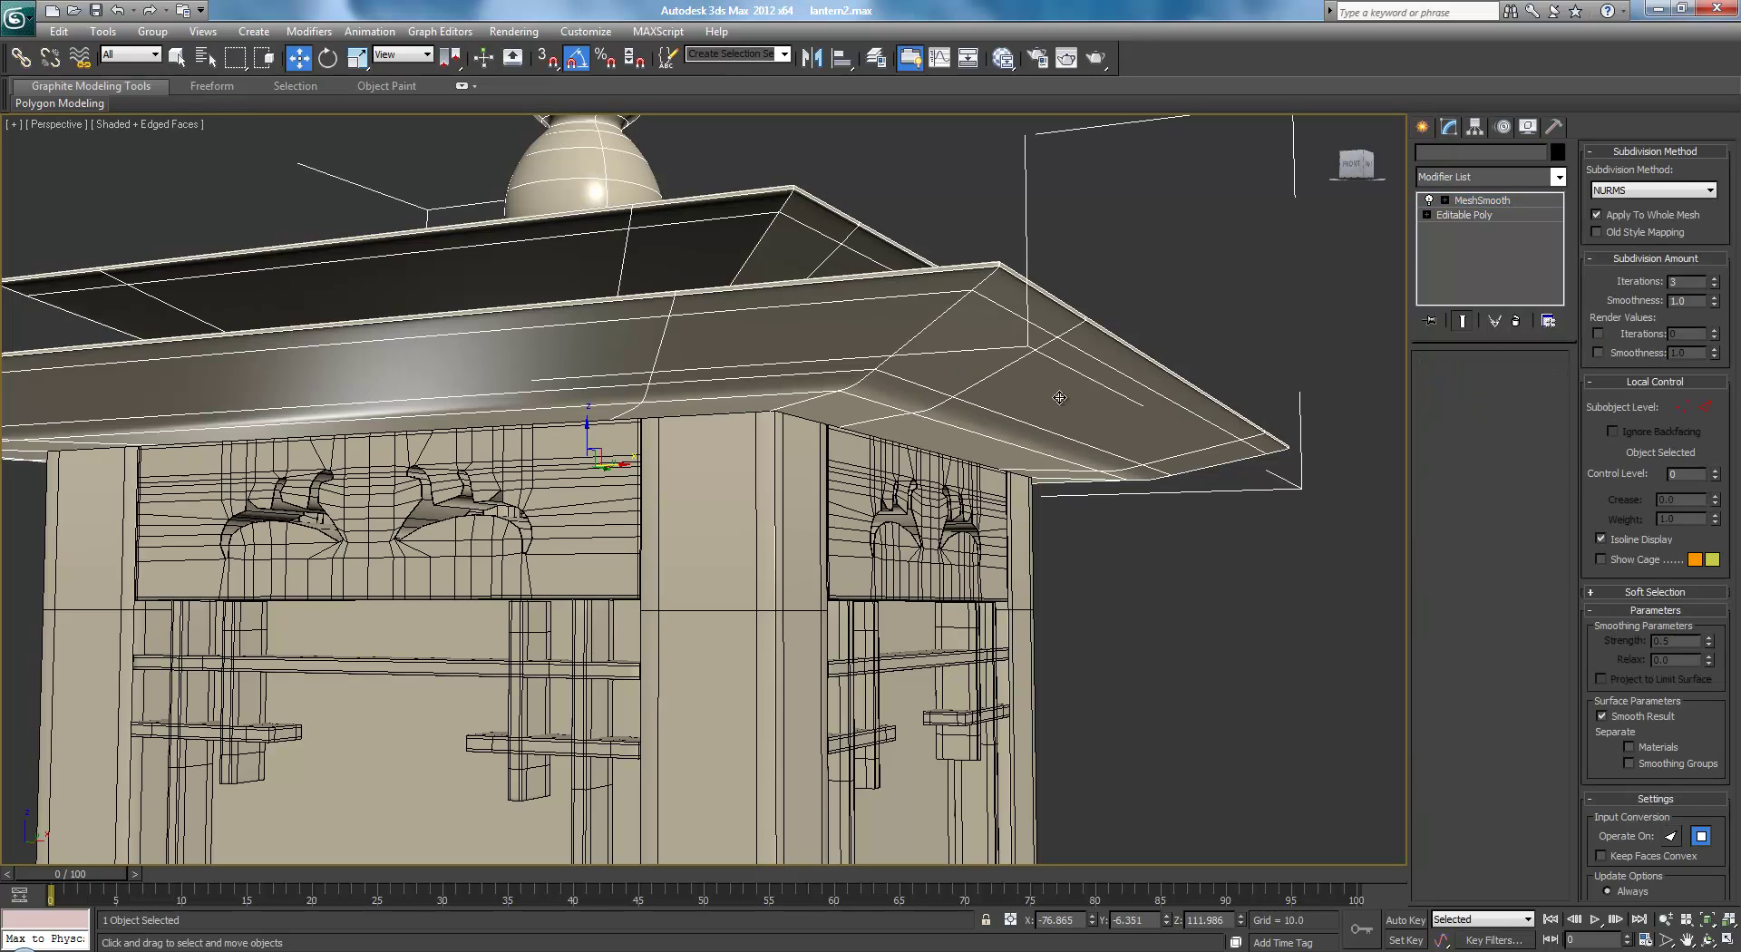
click(1552, 493)
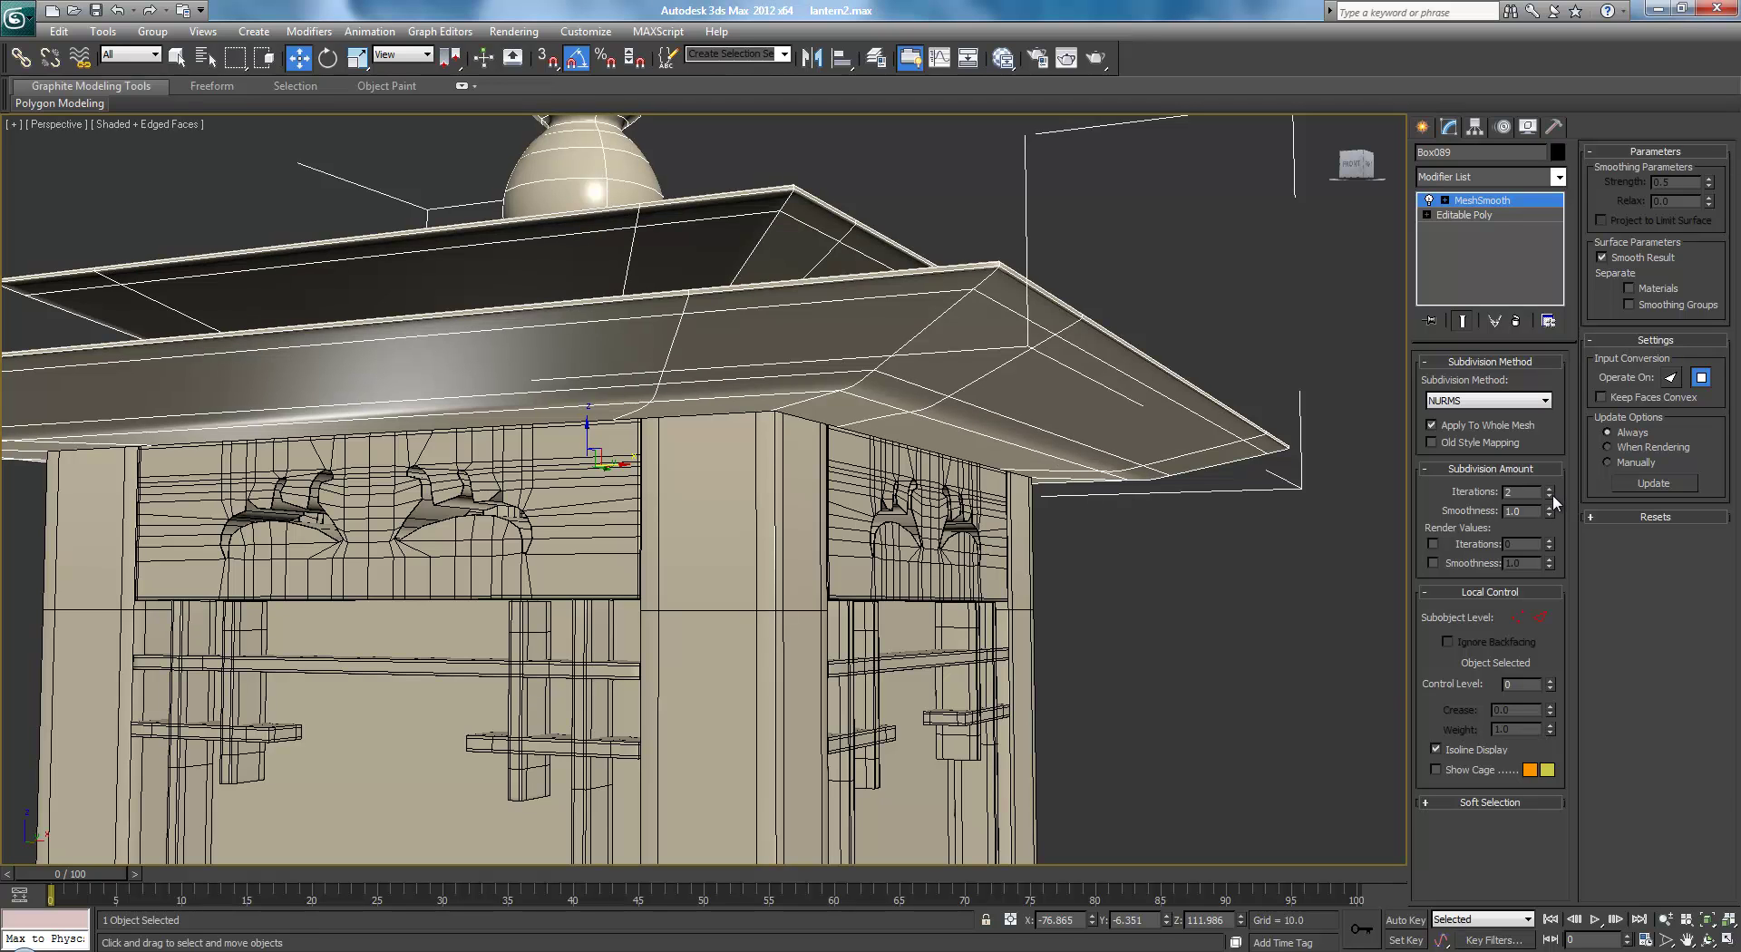
click(1553, 494)
click(1433, 544)
click(1552, 541)
click(1552, 540)
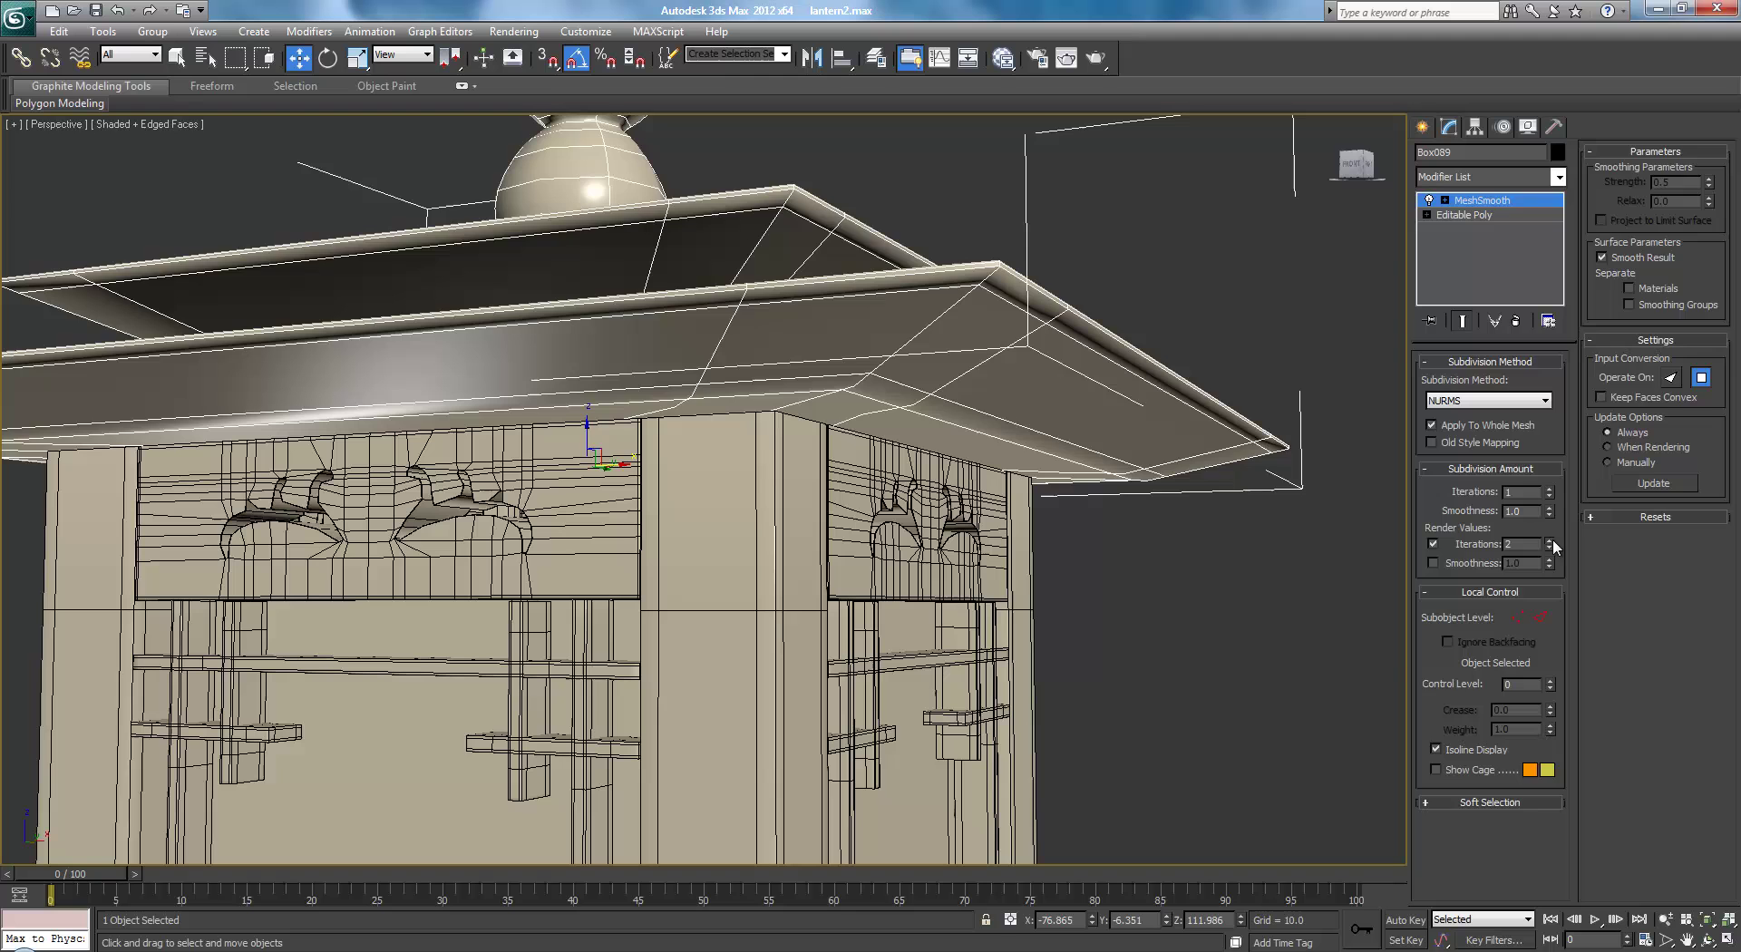
click(1310, 653)
click(947, 400)
click(1303, 625)
Frame the whole lantern in perspective, run a test render, and close the render and V-Ray message windows
scroll(1179, 639, down, 8)
alt+middle_drag(736, 648, 1201, 683)
key(z)
scroll(1094, 665, down, 5)
alt+middle_drag(1094, 656, 1119, 516)
scroll(1074, 605, up, 6)
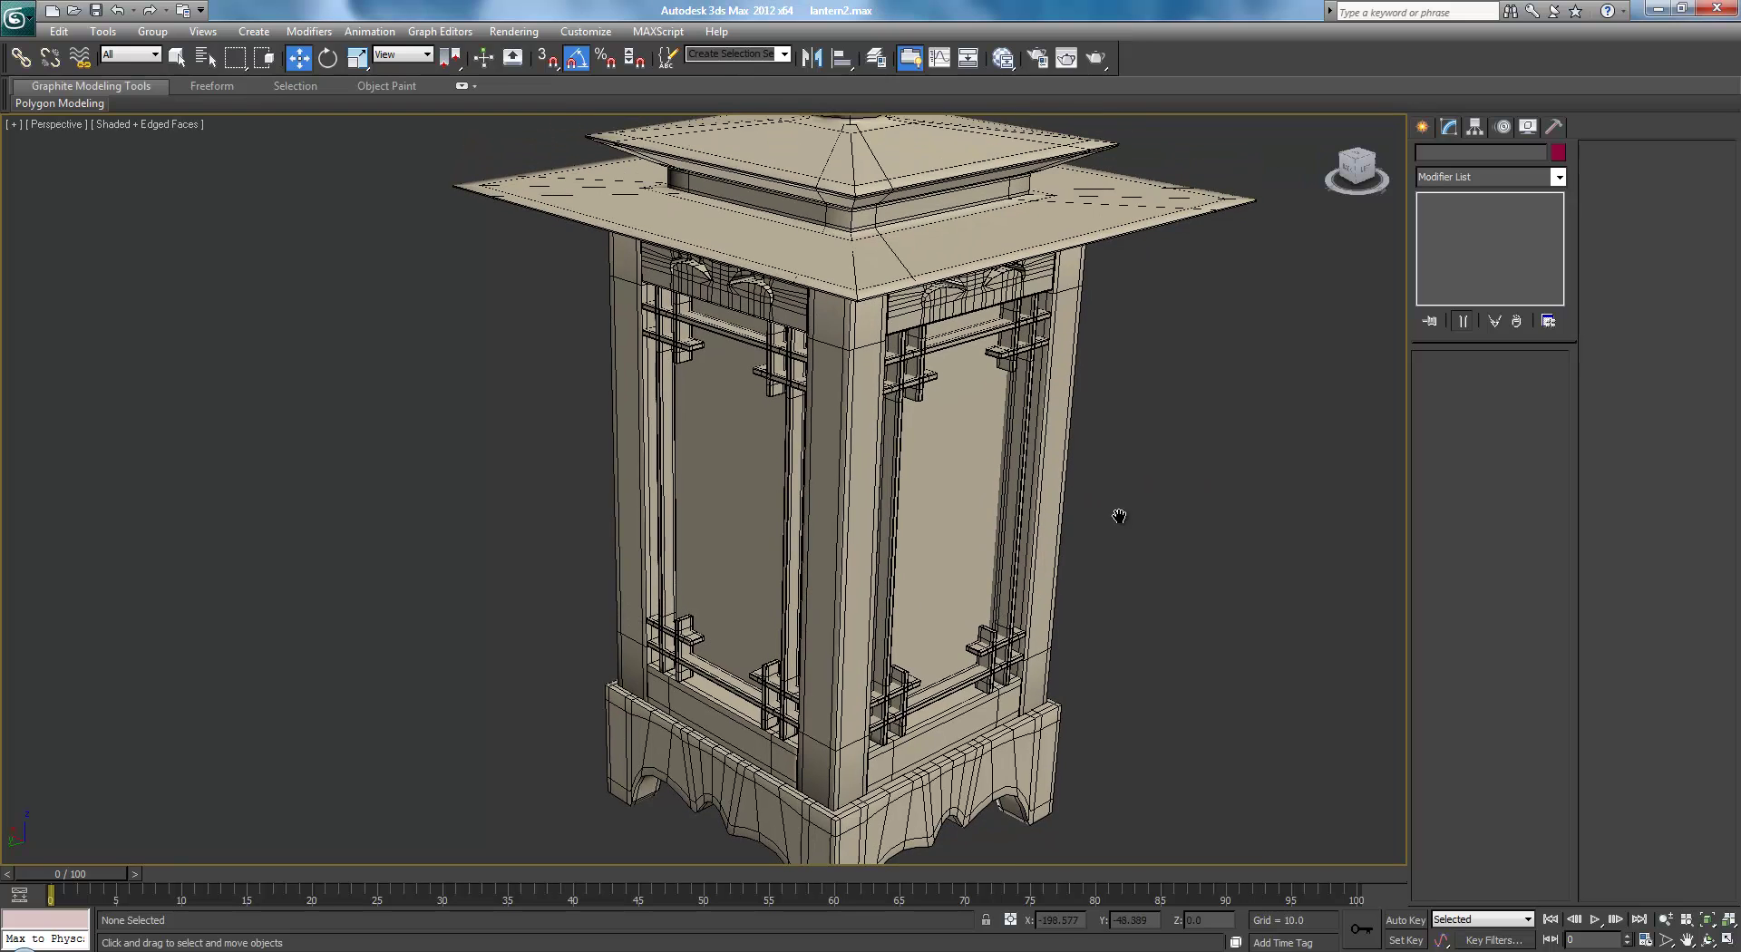
click(1095, 60)
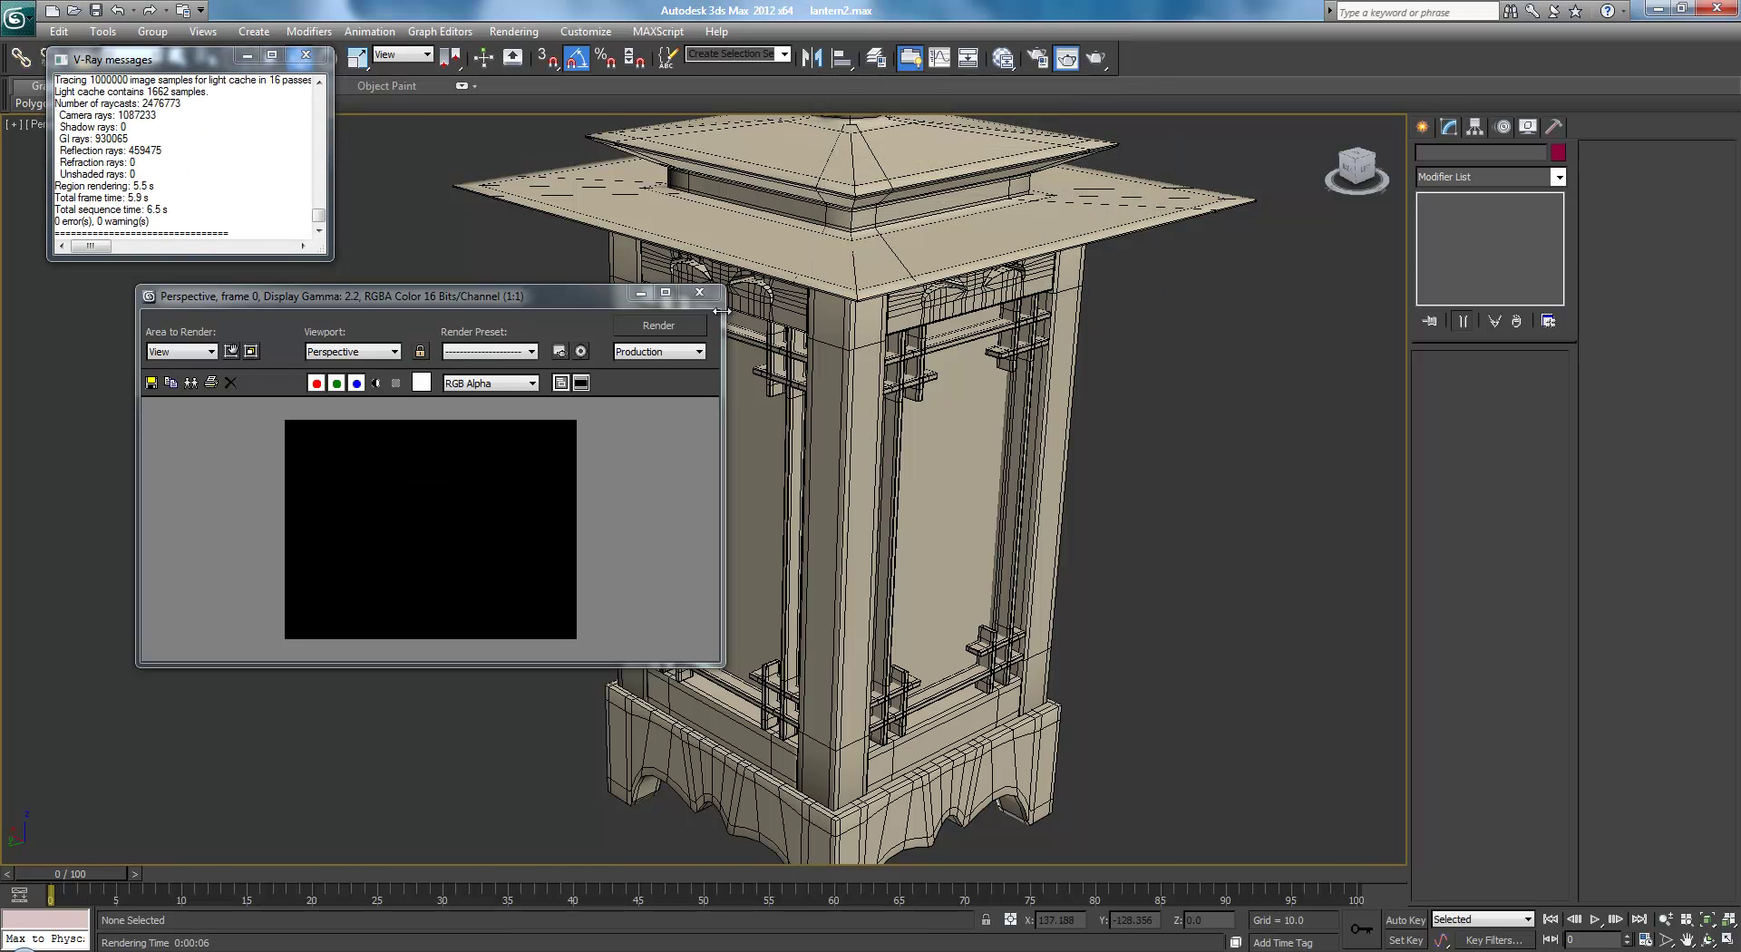
click(699, 292)
click(305, 55)
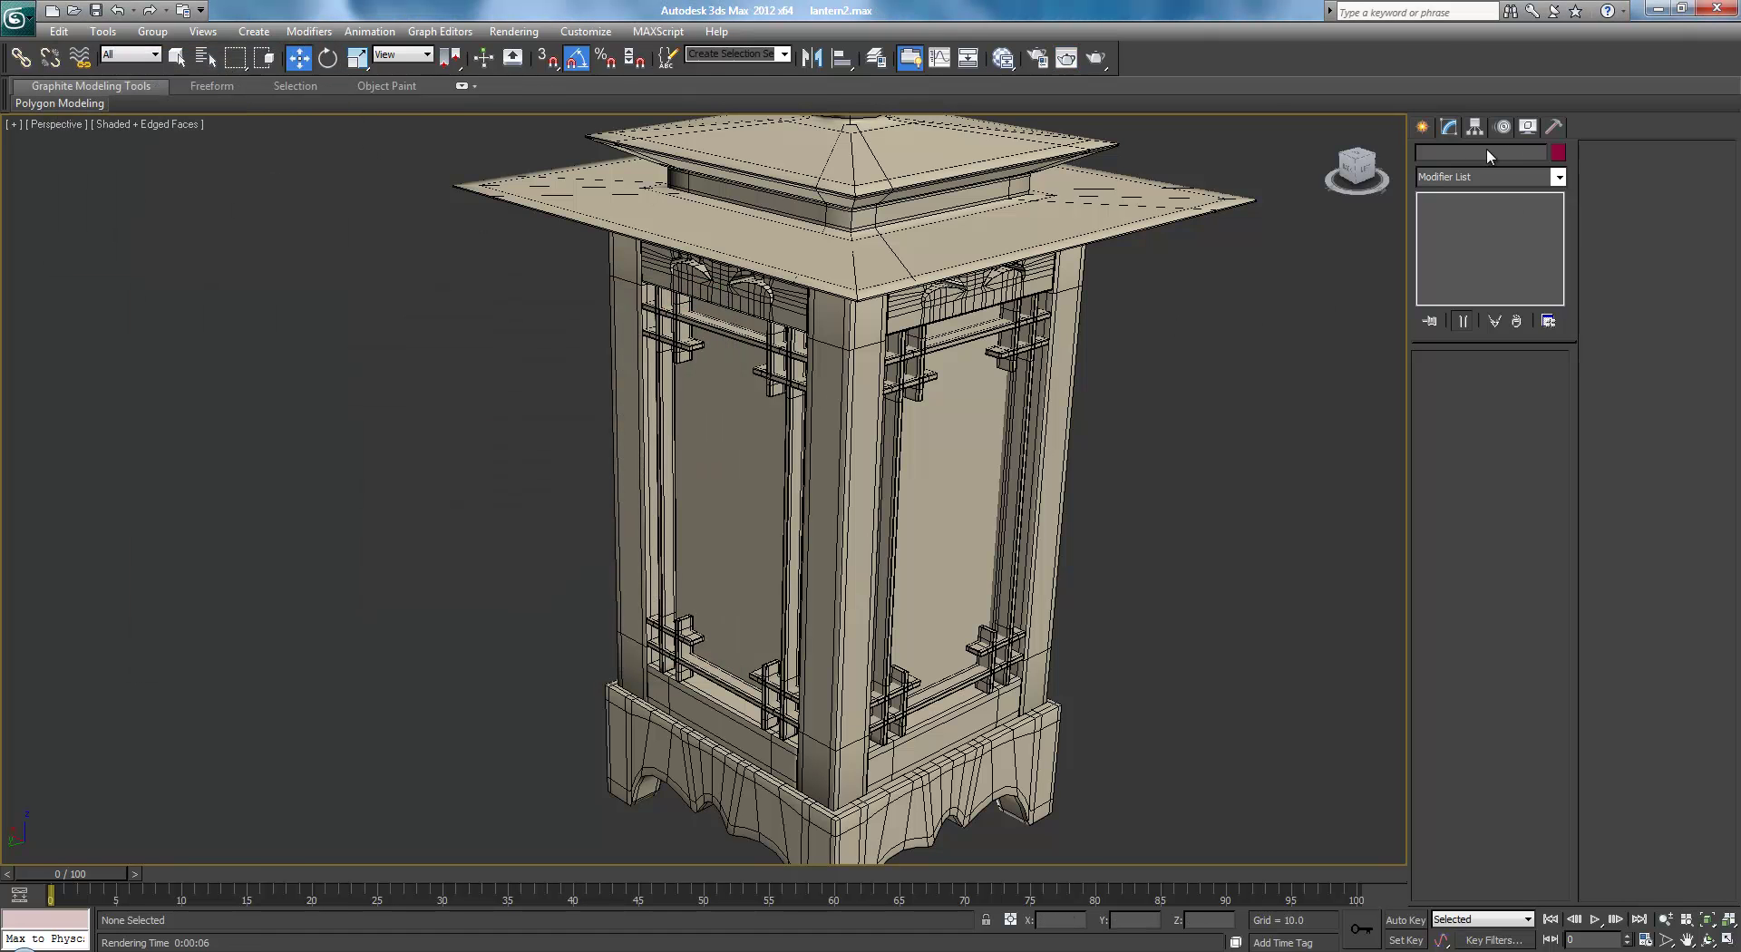
Draw a ground plane about 405 long and 357 wide beside the lantern
click(1422, 127)
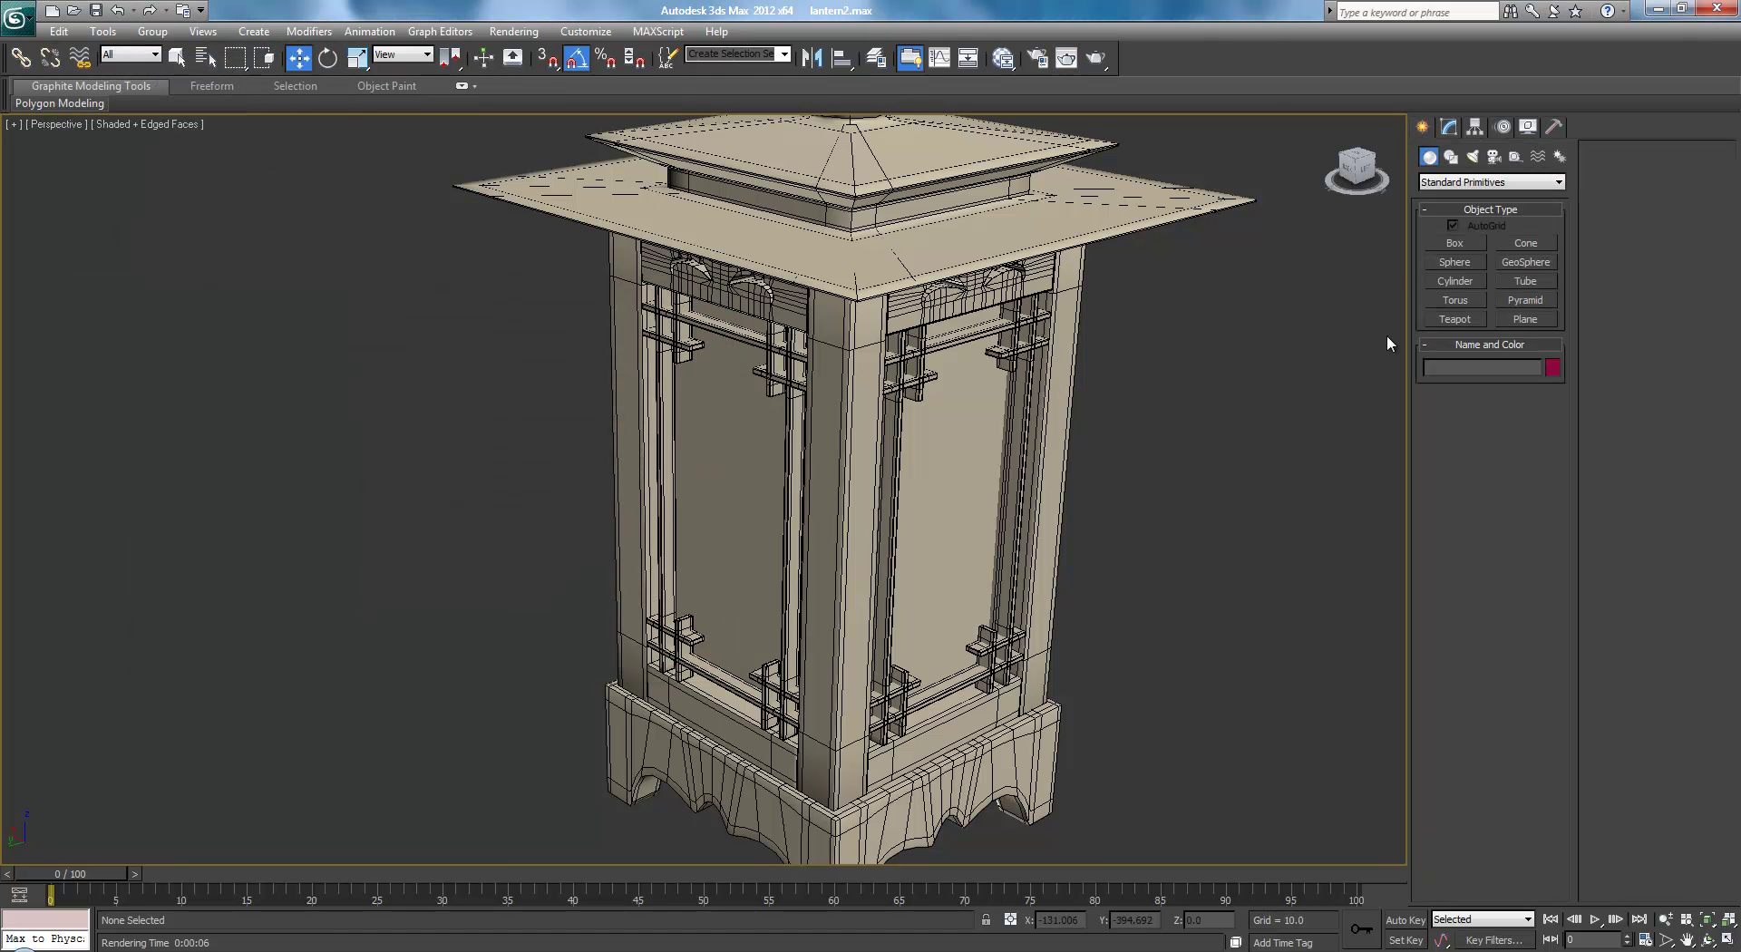
scroll(1298, 461, down, 3)
click(1532, 320)
drag(746, 821, 835, 381)
Centre the ground plane under the lantern in the top view and lower it to the foot of the base
key(t)
scroll(983, 595, down, 5)
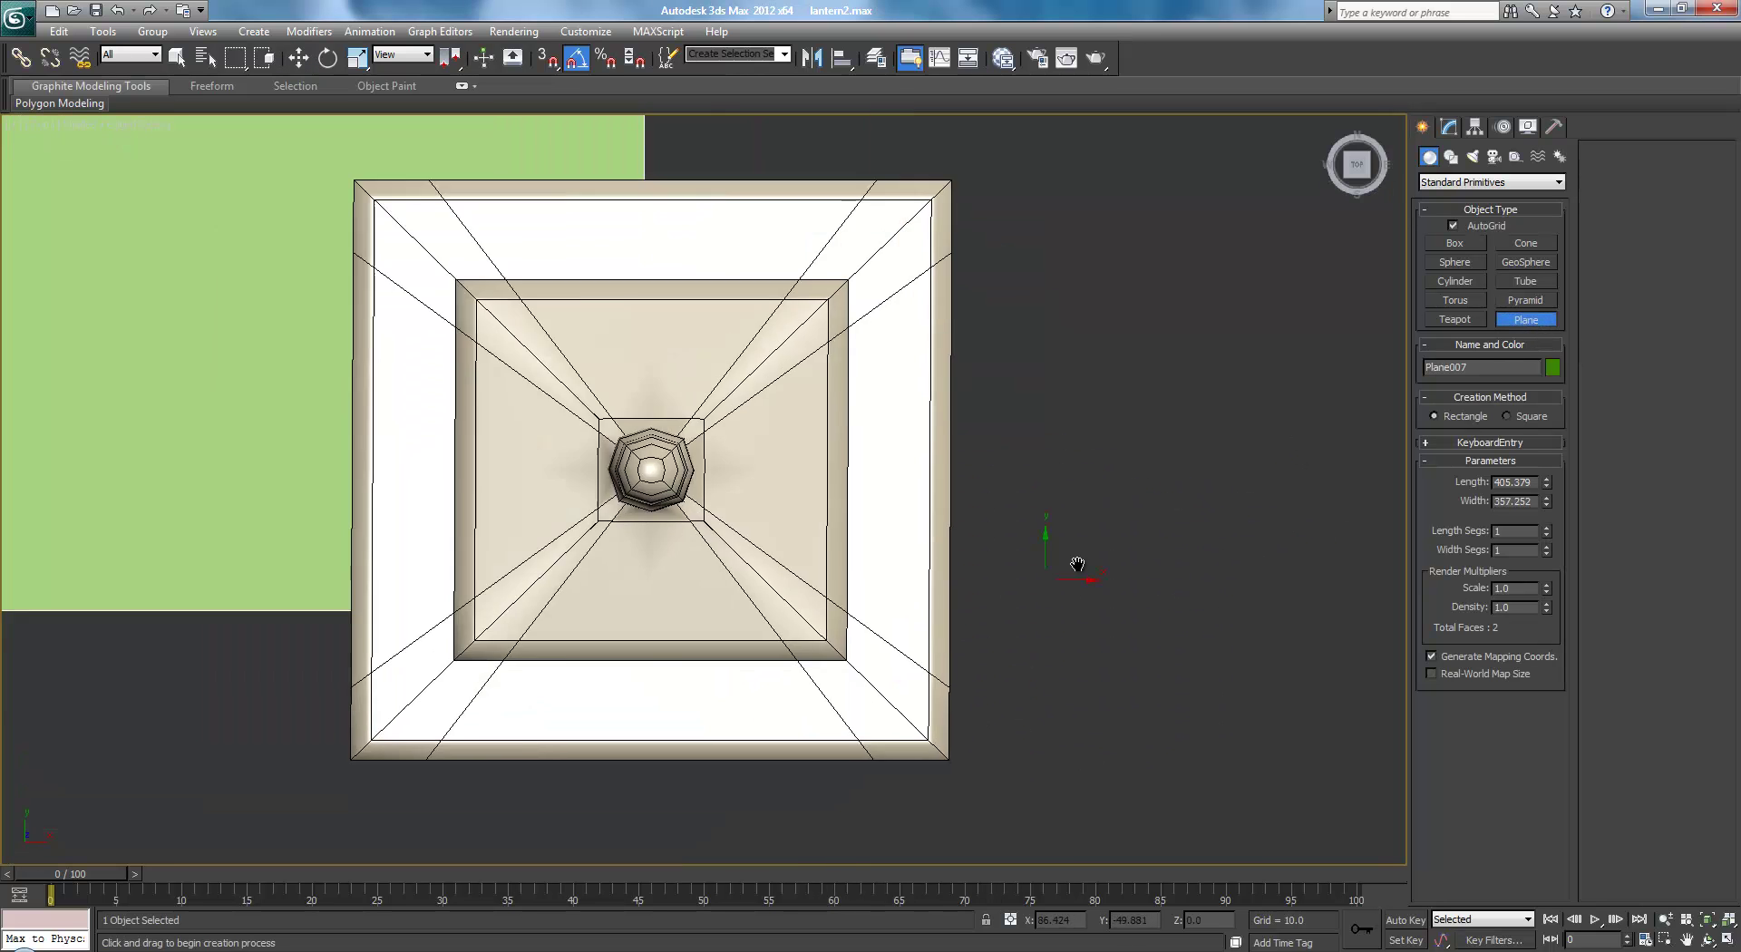
key(w)
drag(566, 328, 735, 461)
key(p)
alt+middle_drag(735, 461, 843, 388)
drag(736, 401, 784, 579)
click(1005, 475)
alt+middle_drag(1004, 475, 1143, 535)
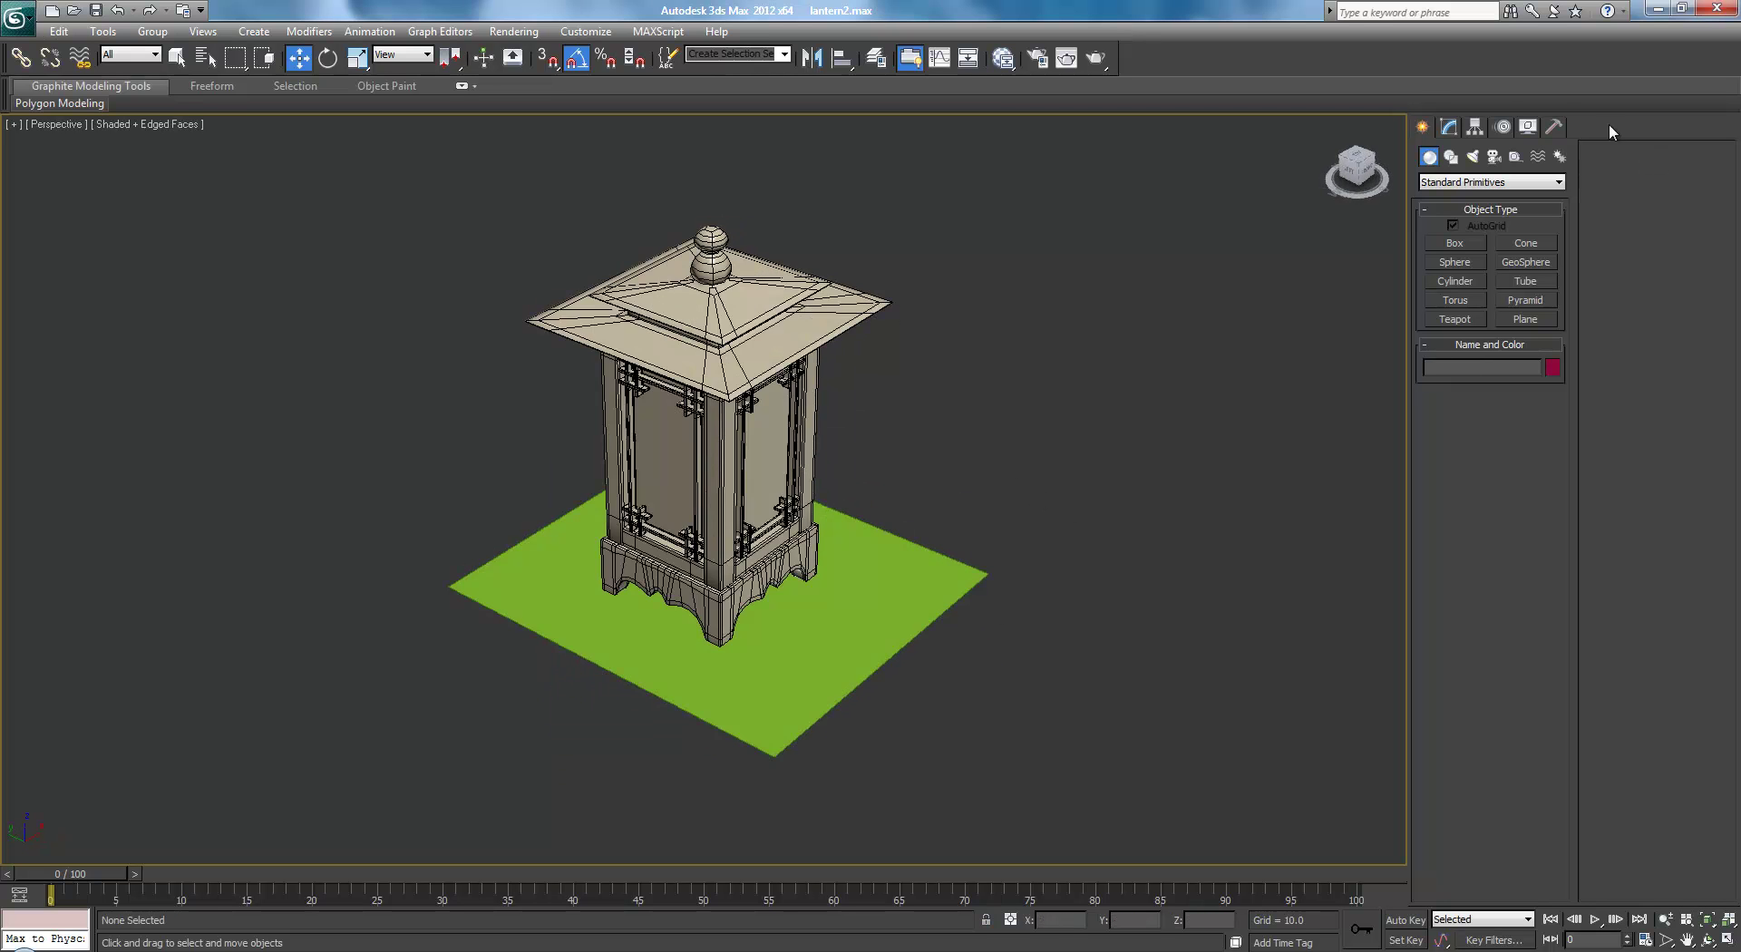
Create a sphere-type VRayLight just outside the ground plane and raise it to about mid-lantern height
click(1473, 158)
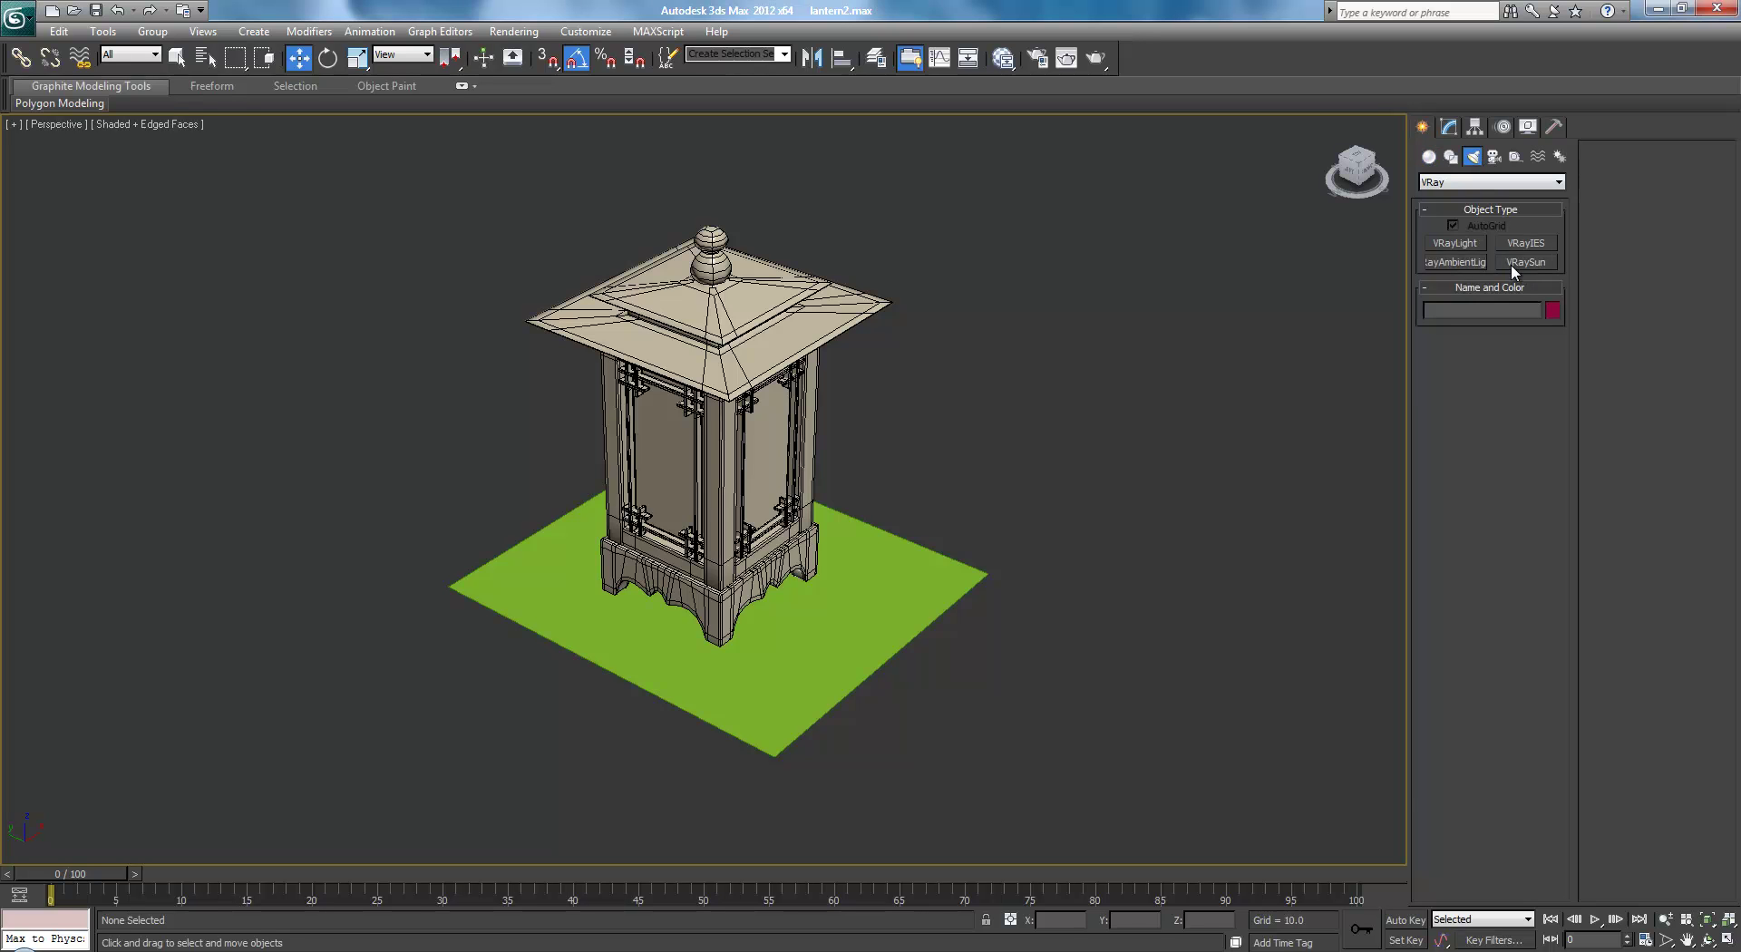
click(1467, 243)
click(941, 693)
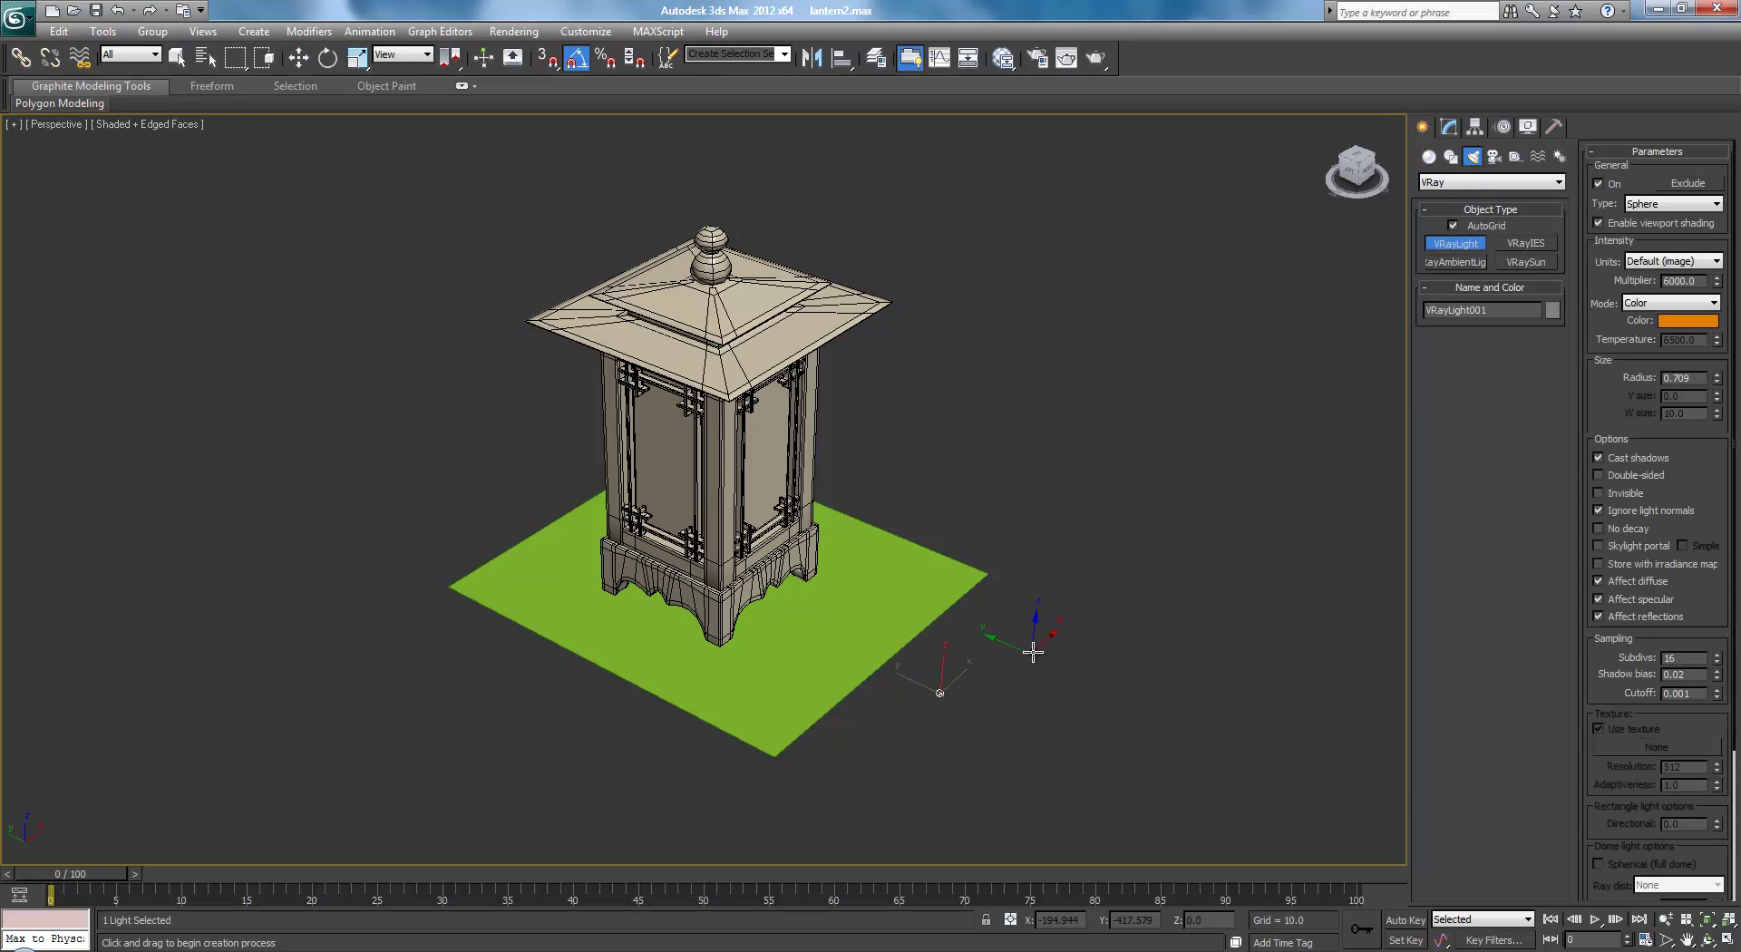
right_click(970, 660)
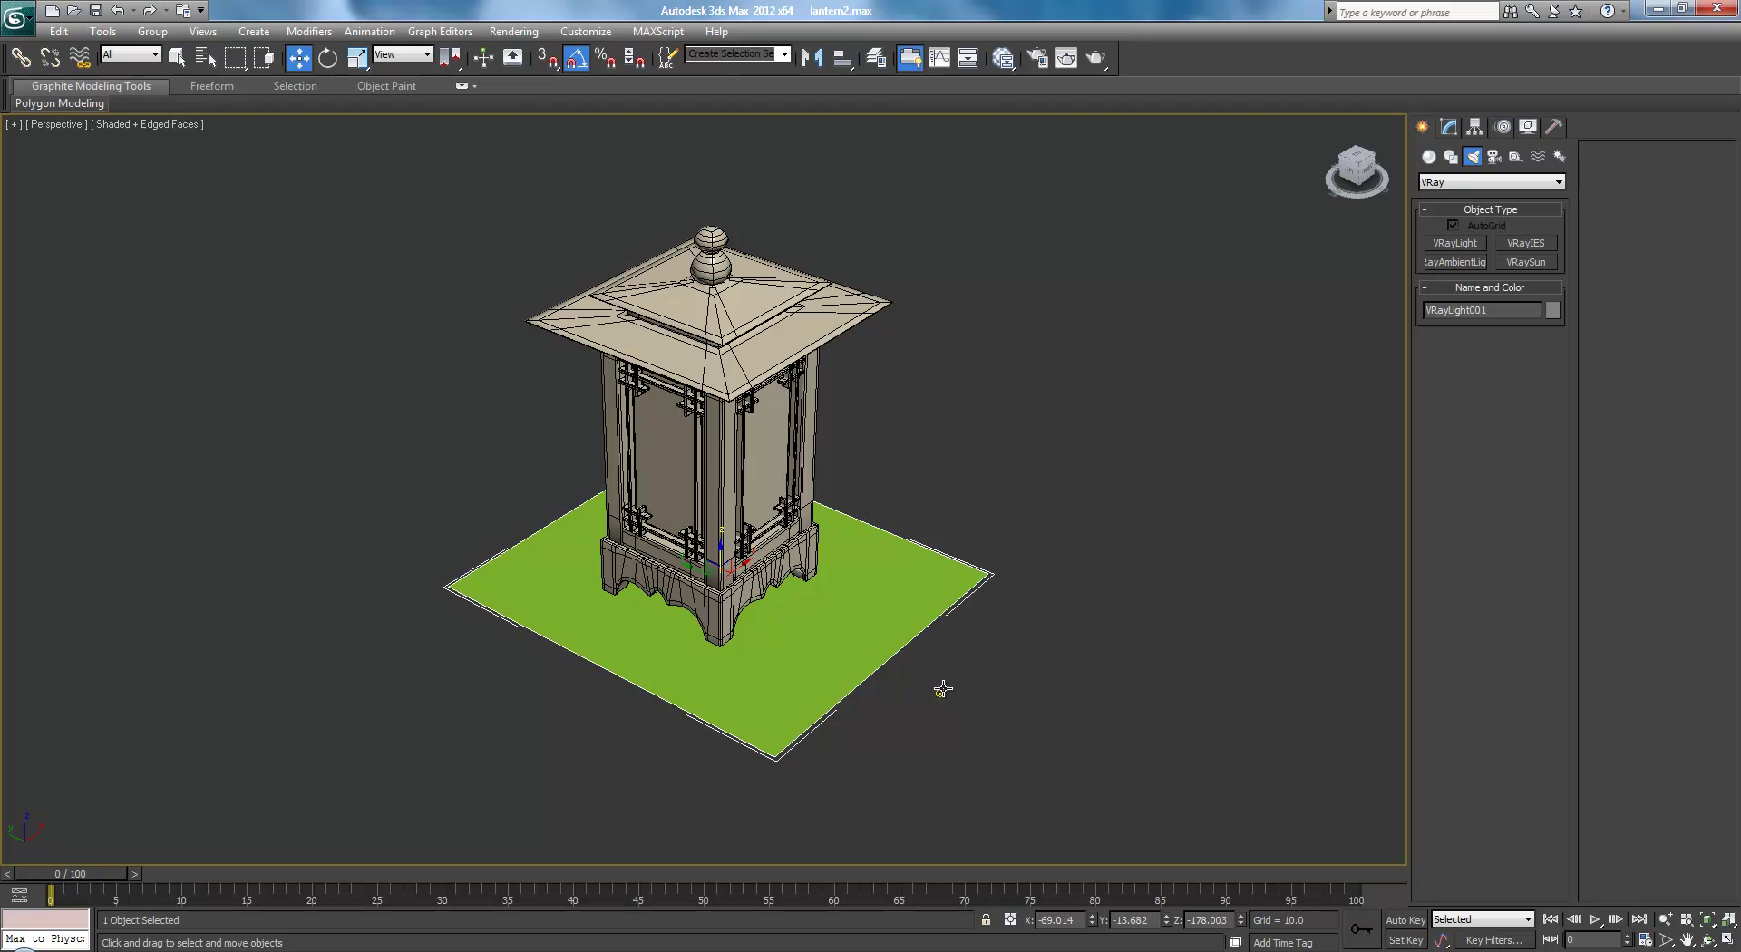
drag(940, 666, 952, 514)
Test-render the perspective view of the lantern with the new light and close the rendered frame
middle_drag(968, 493, 994, 415)
scroll(1025, 577, up, 4)
scroll(1043, 444, down, 8)
scroll(1080, 470, up, 5)
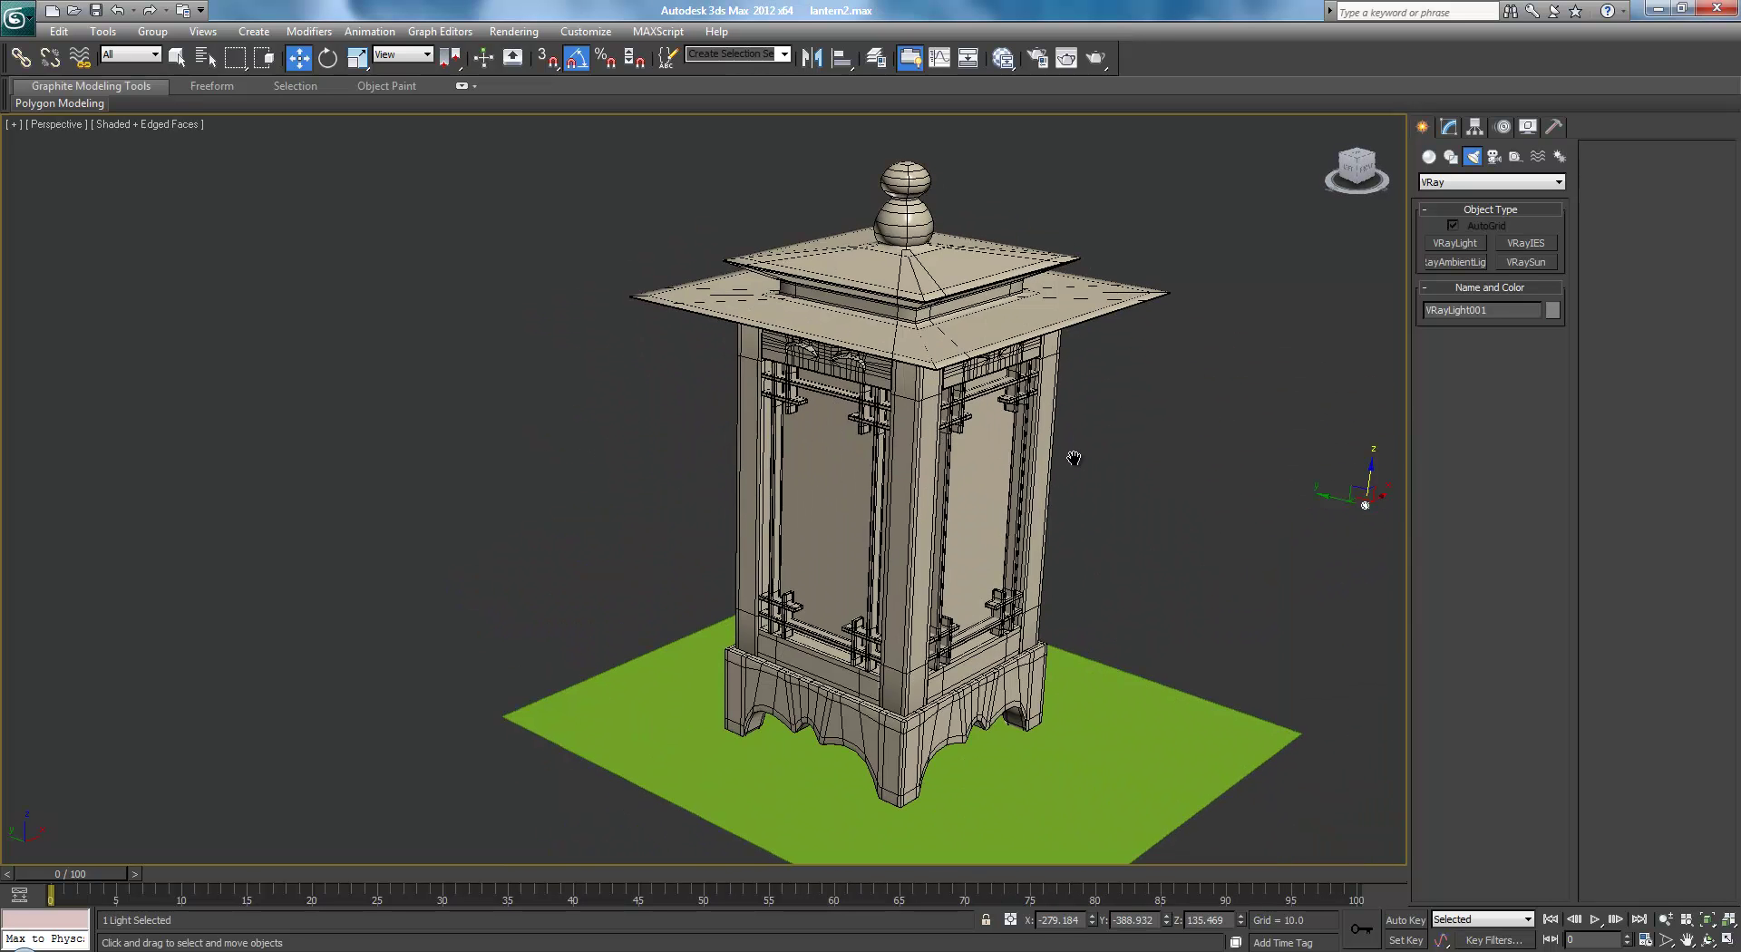
click(1097, 58)
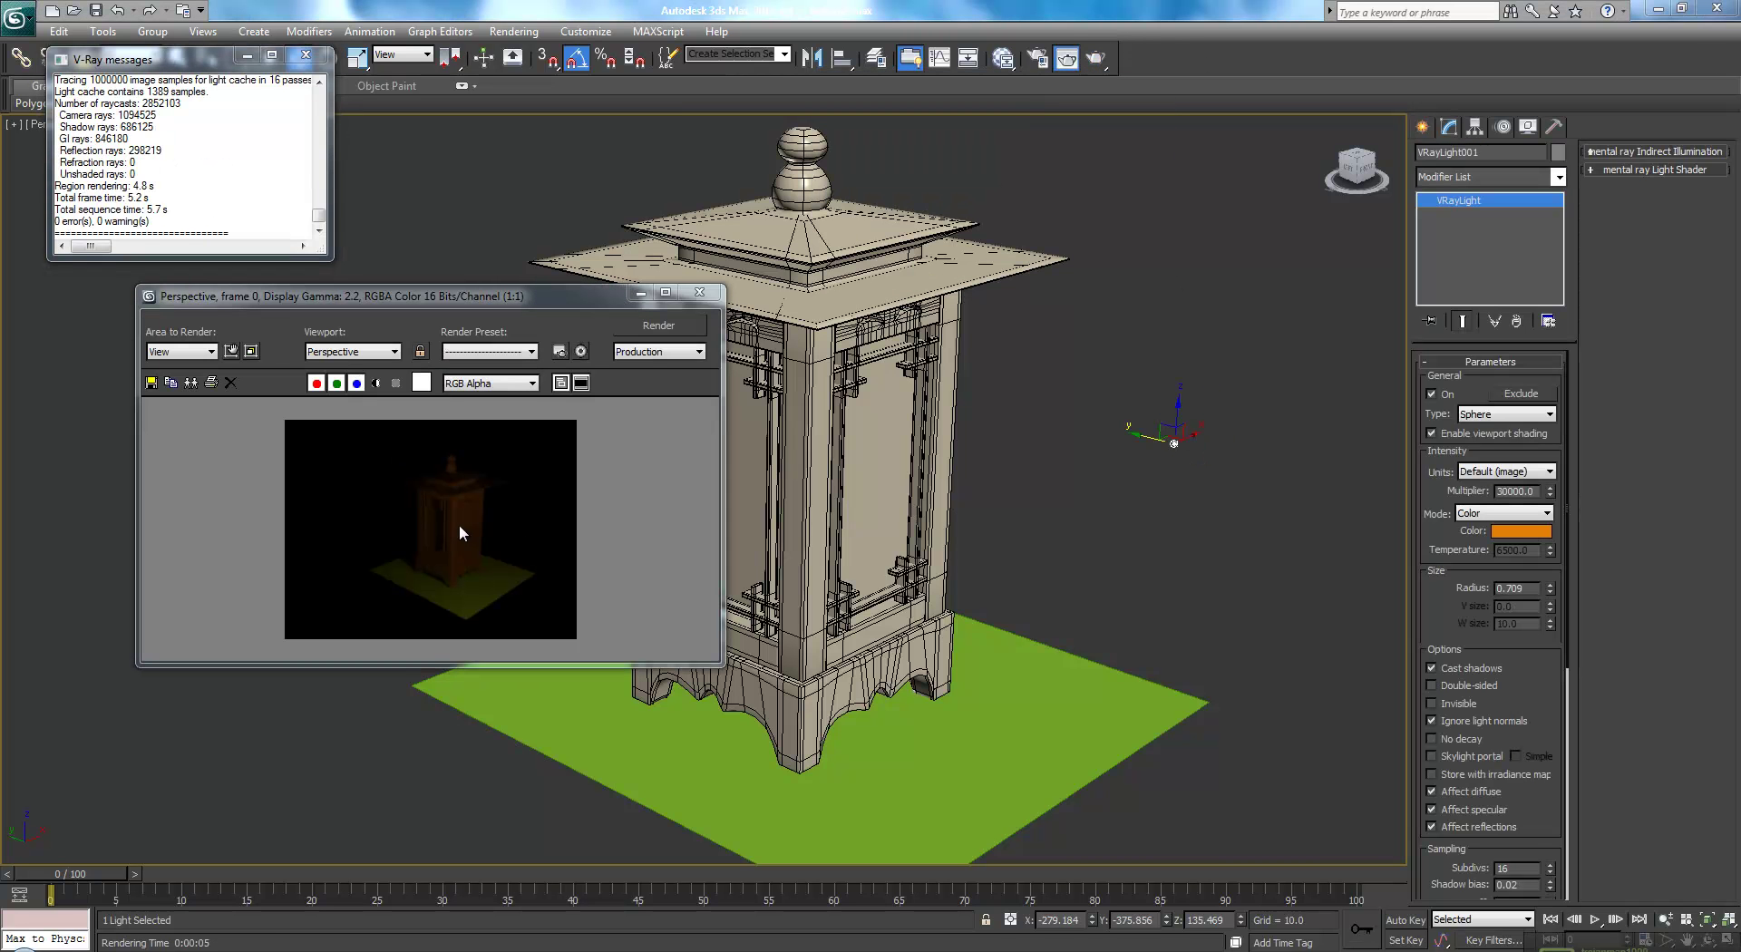
click(695, 295)
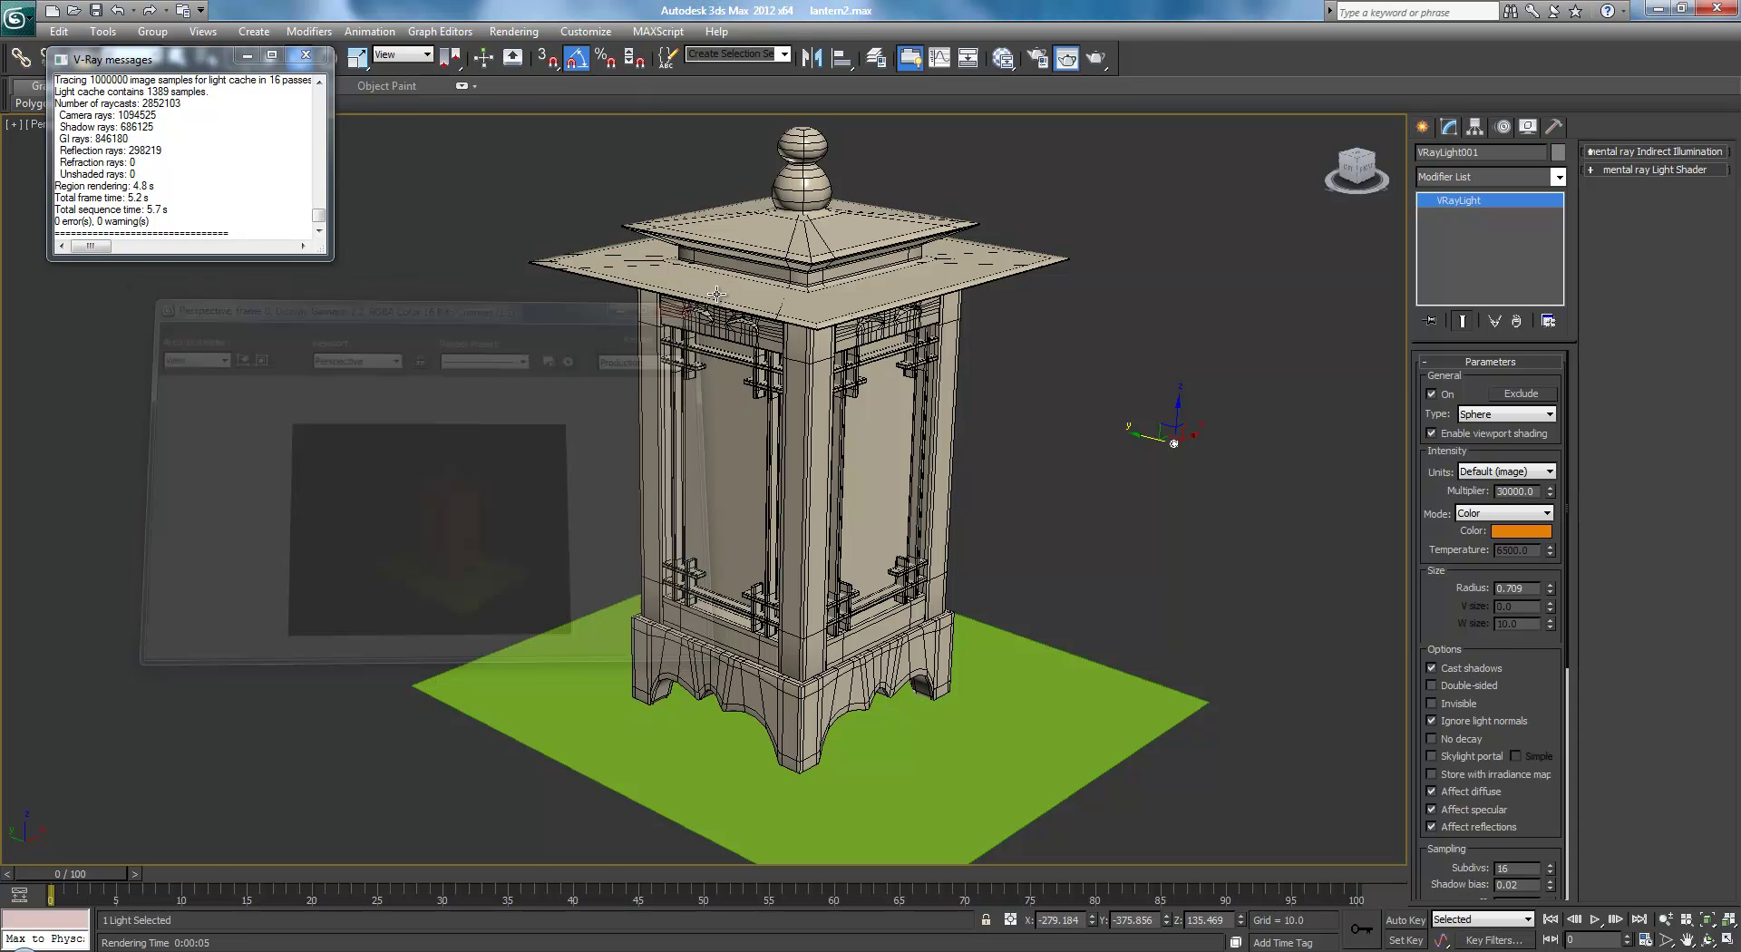